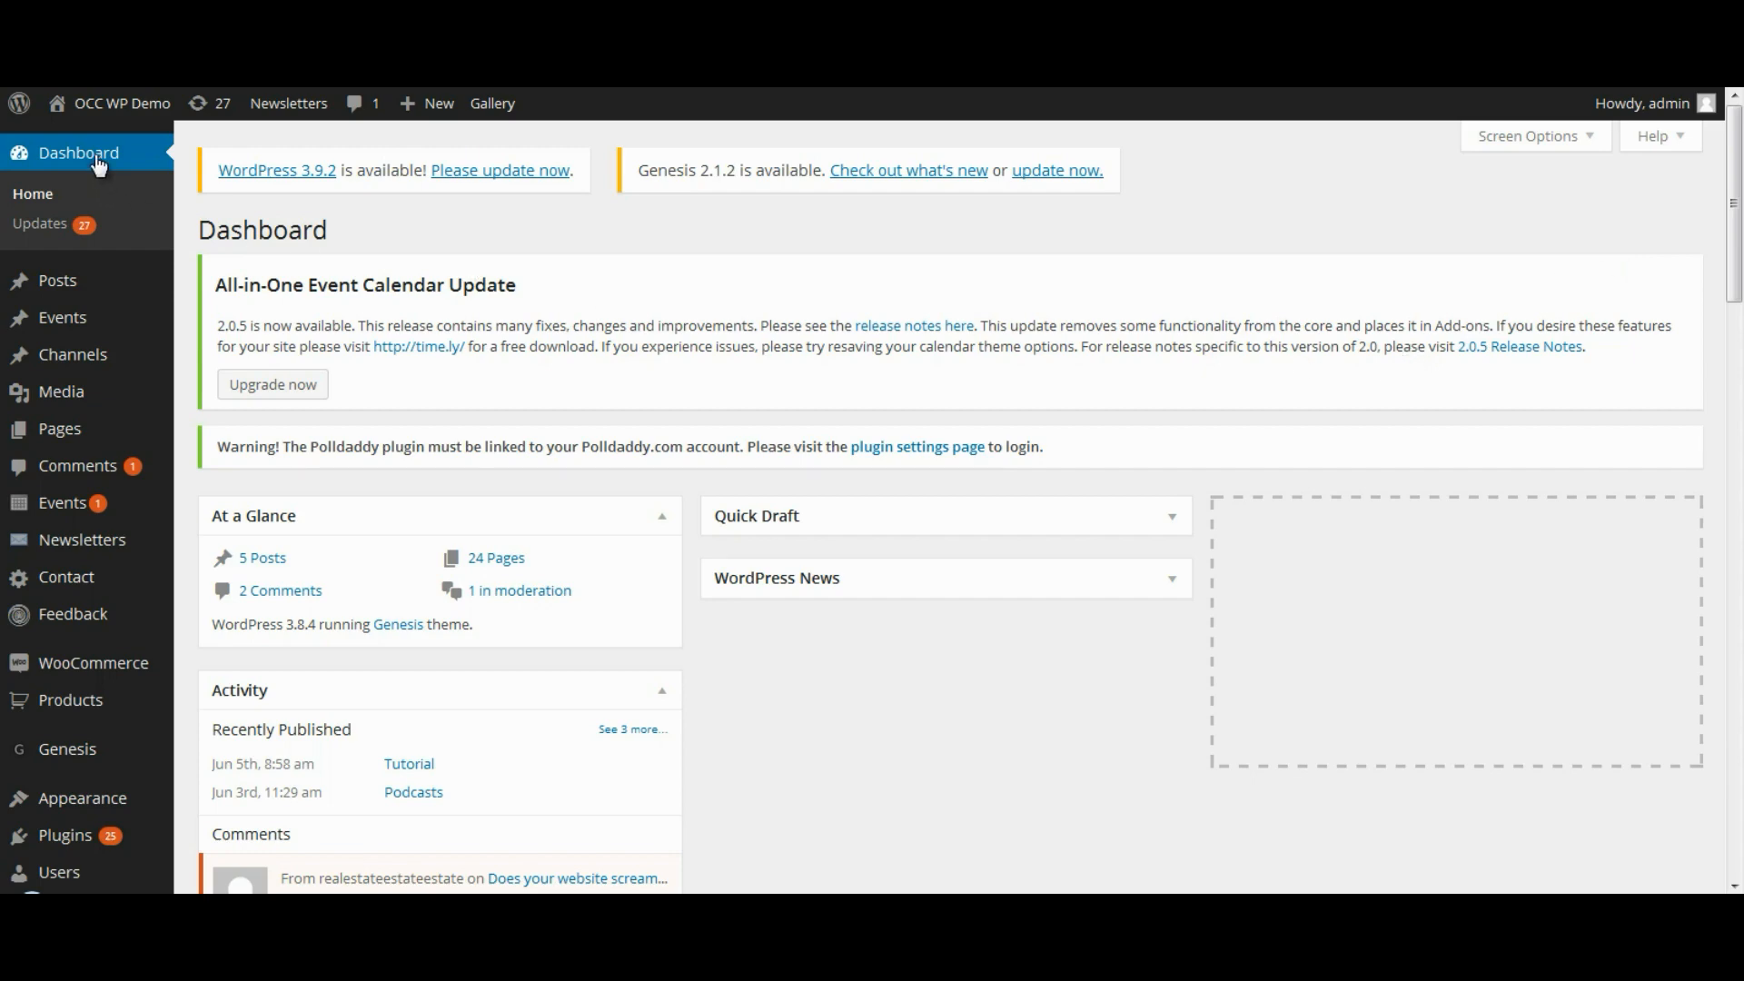
Start a new form in Visual Form Builder and name it "Sample Volunteer Form 2".
drag(1736, 279, 1736, 512)
mouse_move(70, 427)
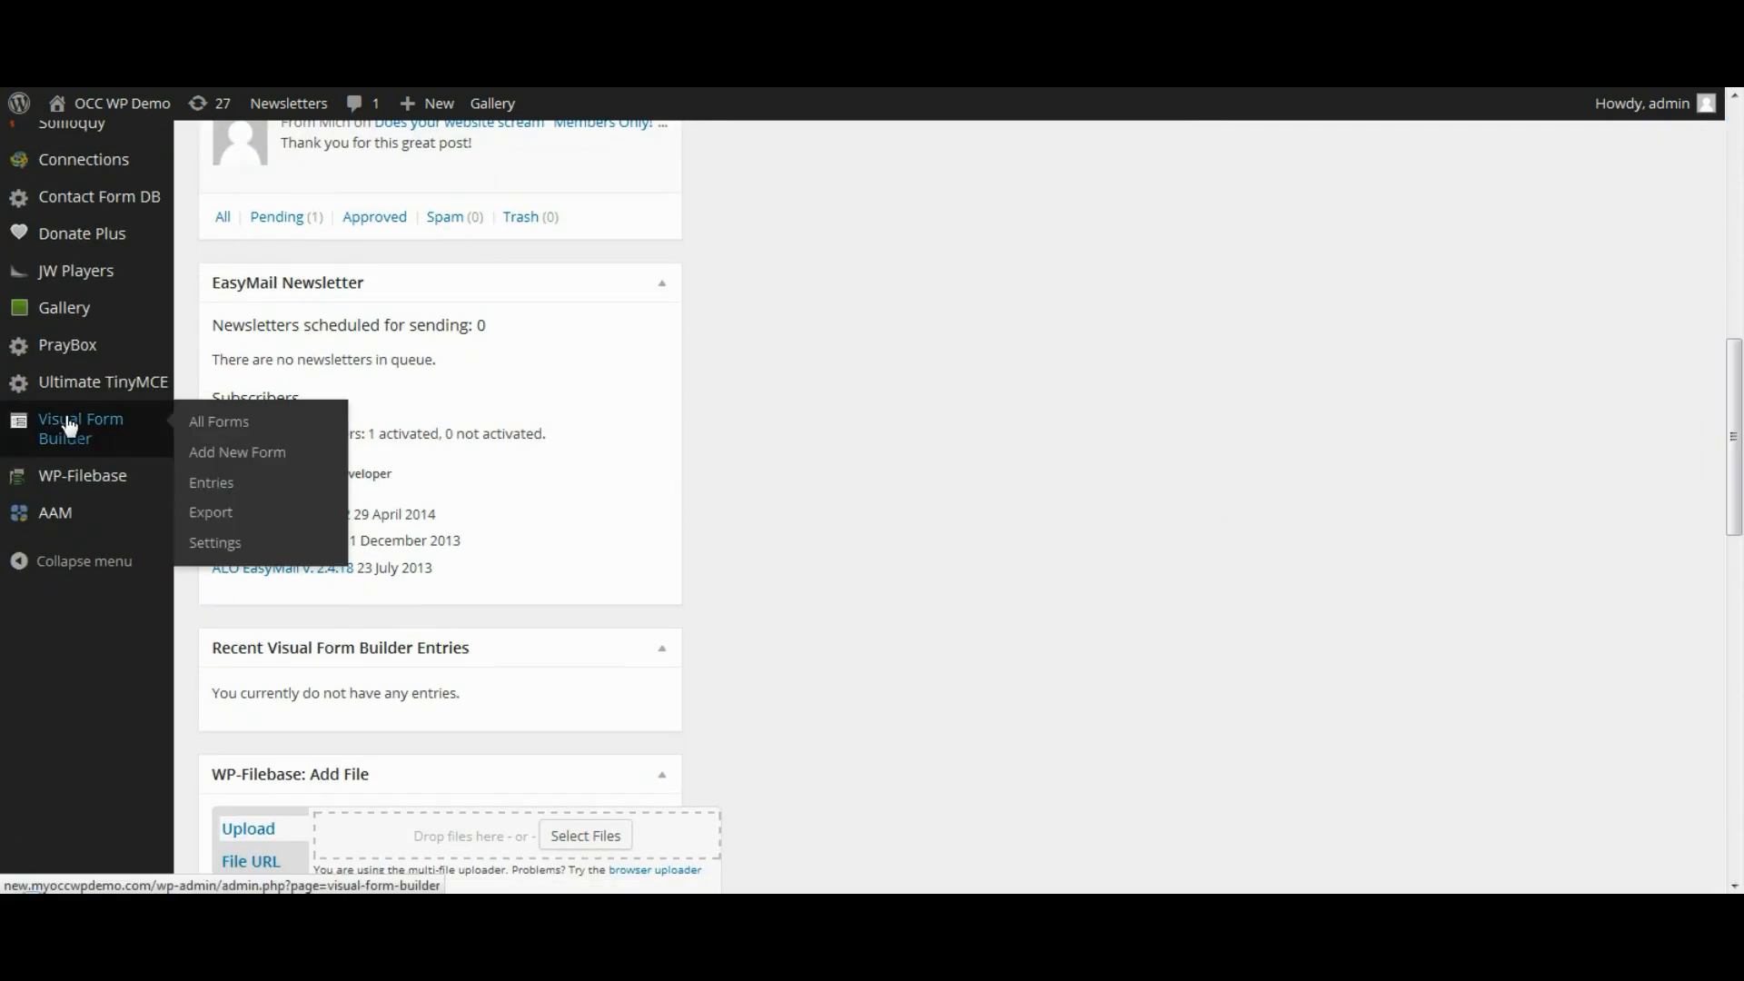
click(222, 458)
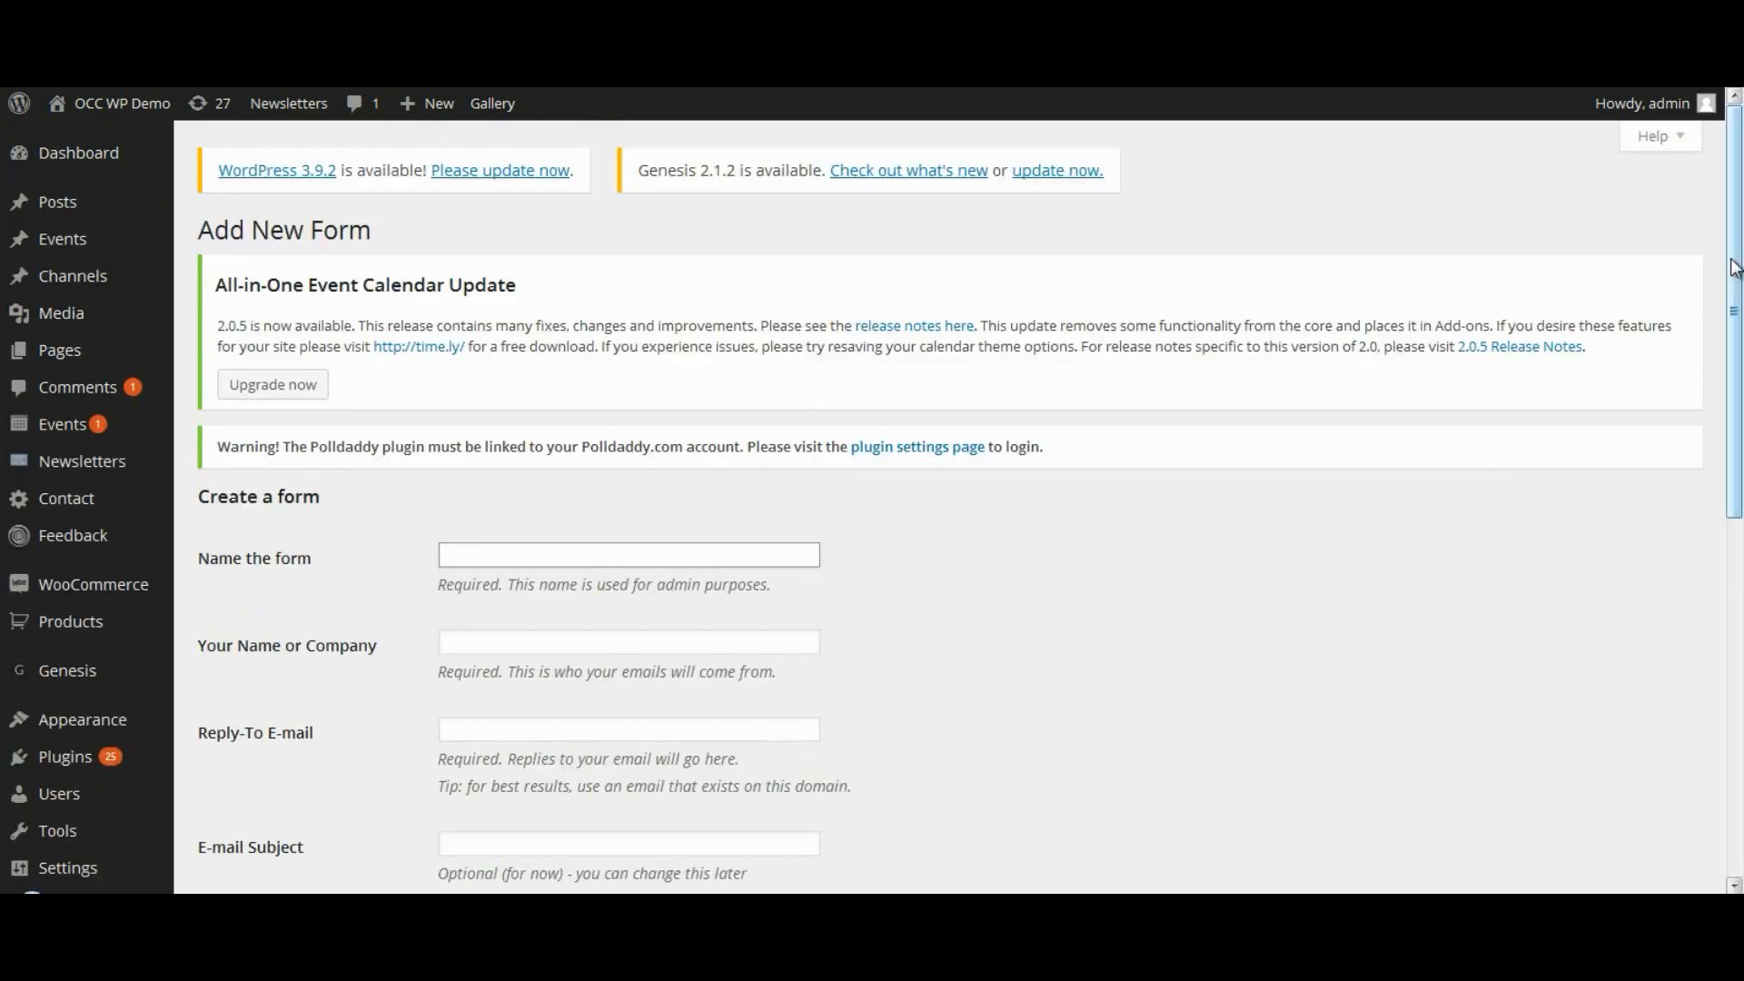
scroll(791, 481, down, 2)
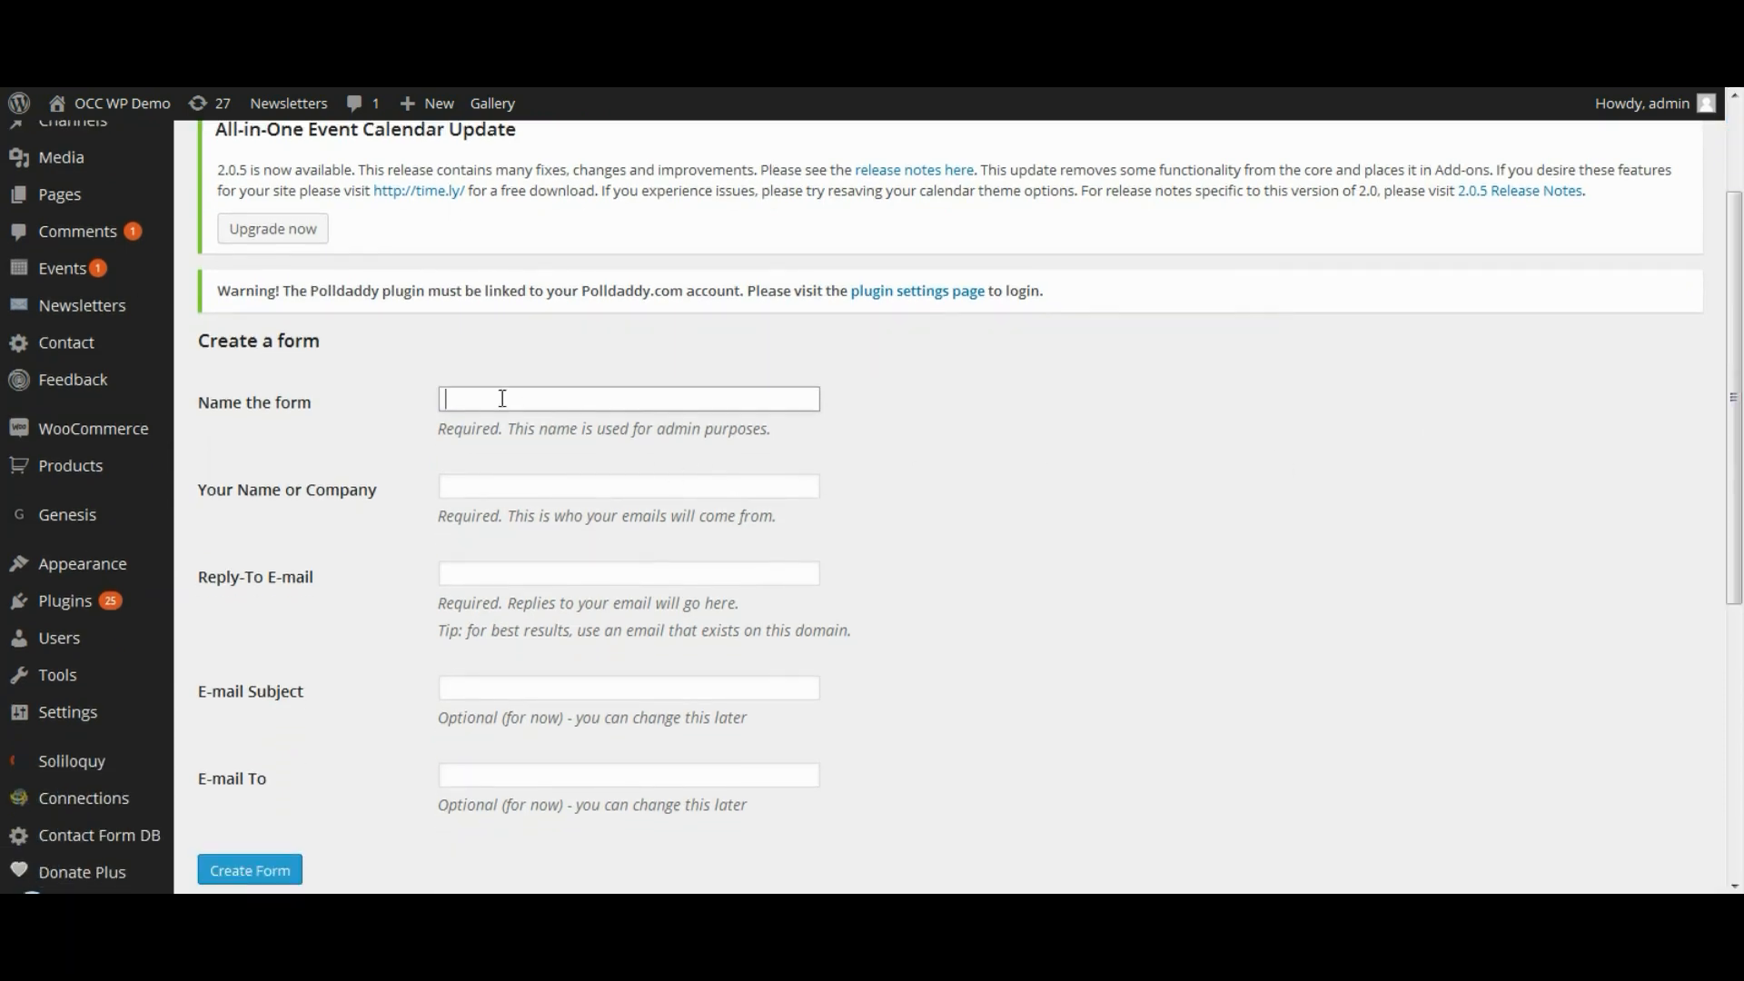
click(502, 397)
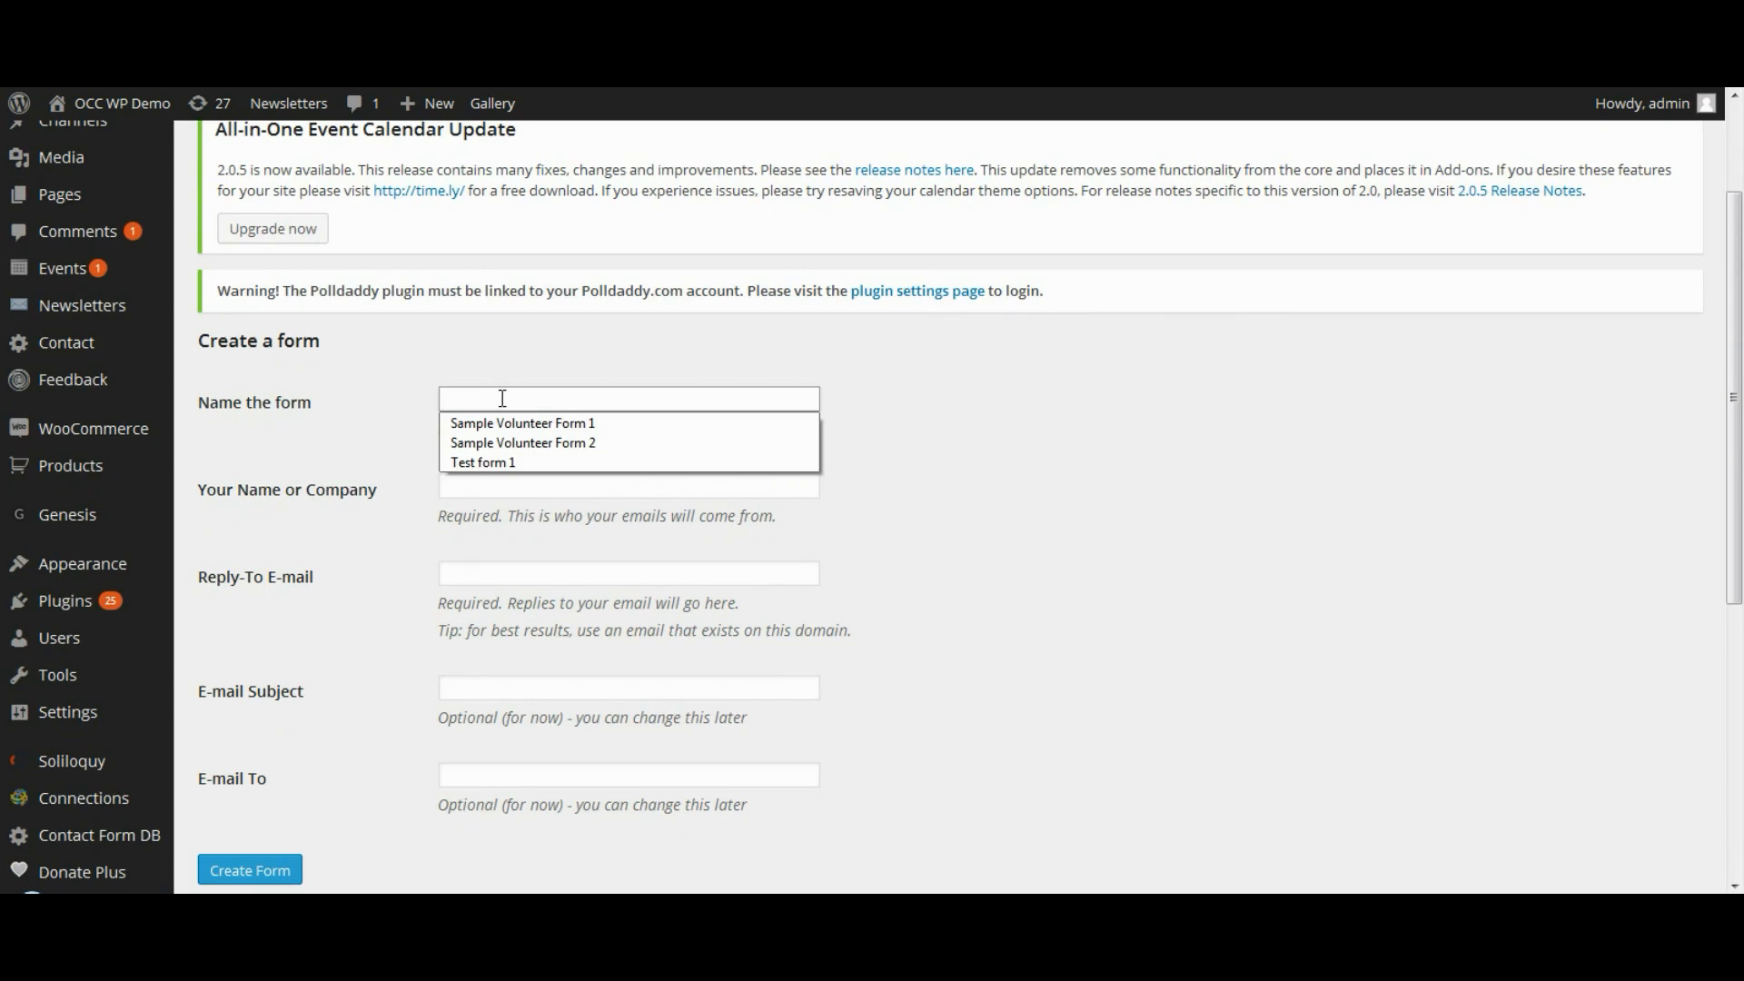
click(499, 447)
Set the new form's company name to "Sample organization" and fill in the reply-to e-mail address.
click(477, 487)
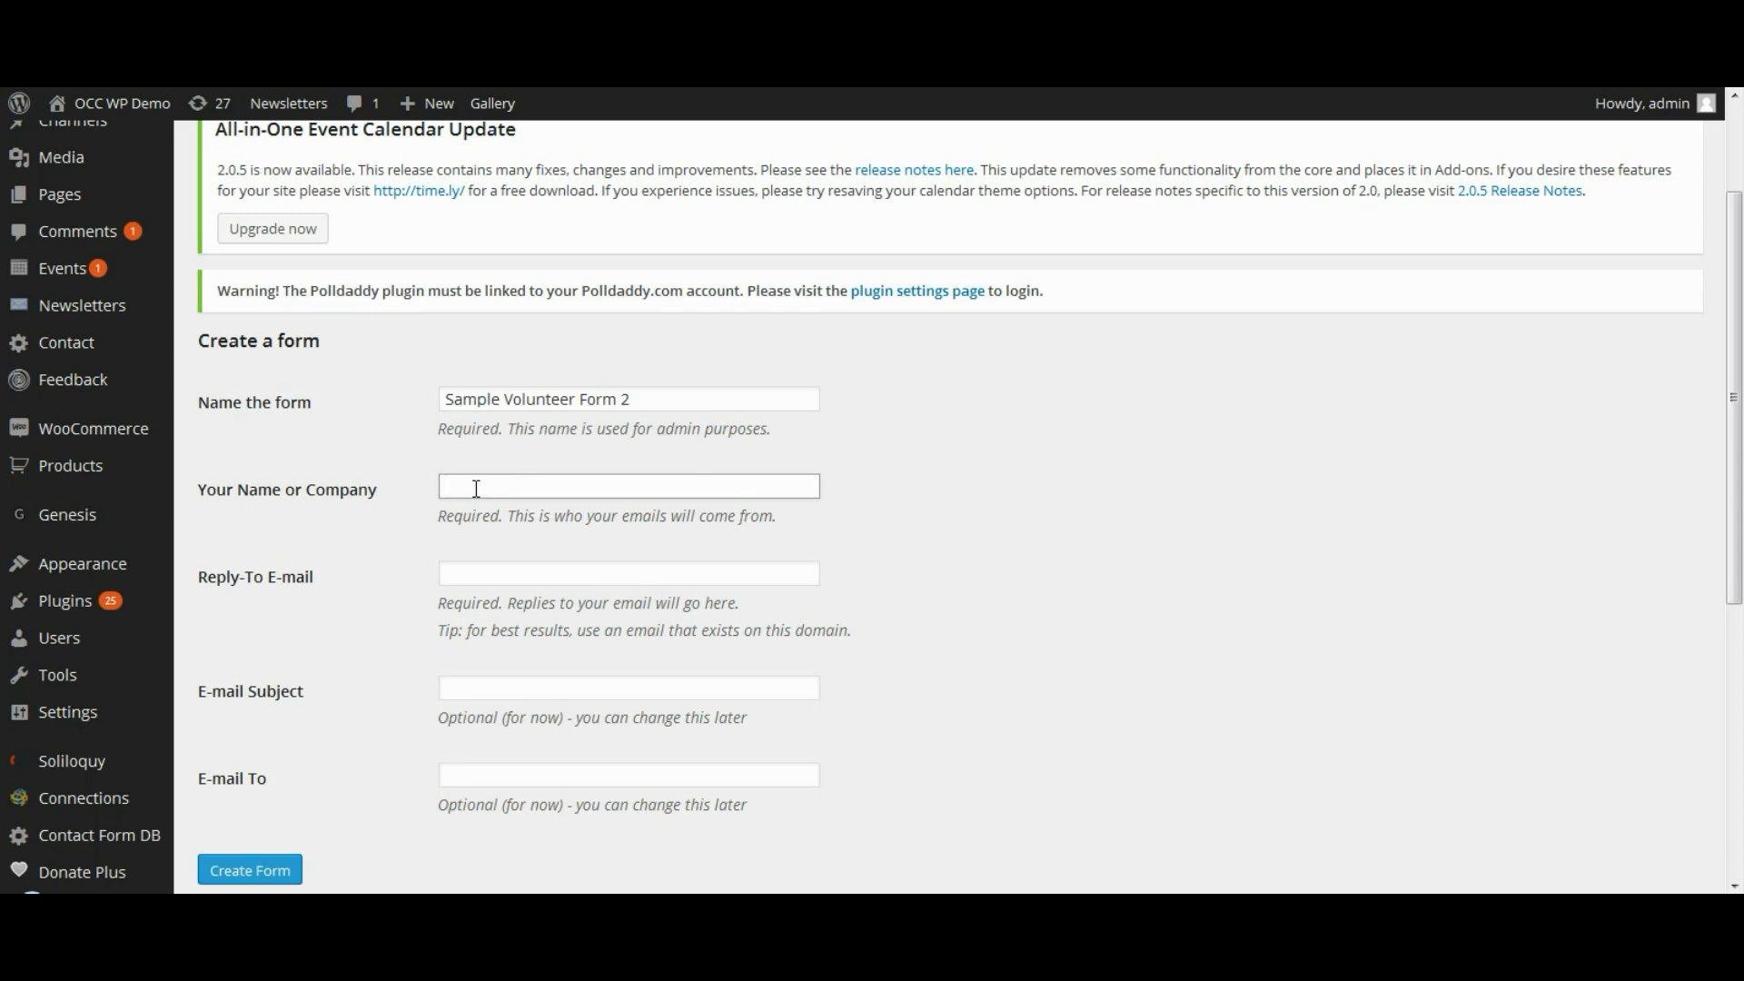
text(S)
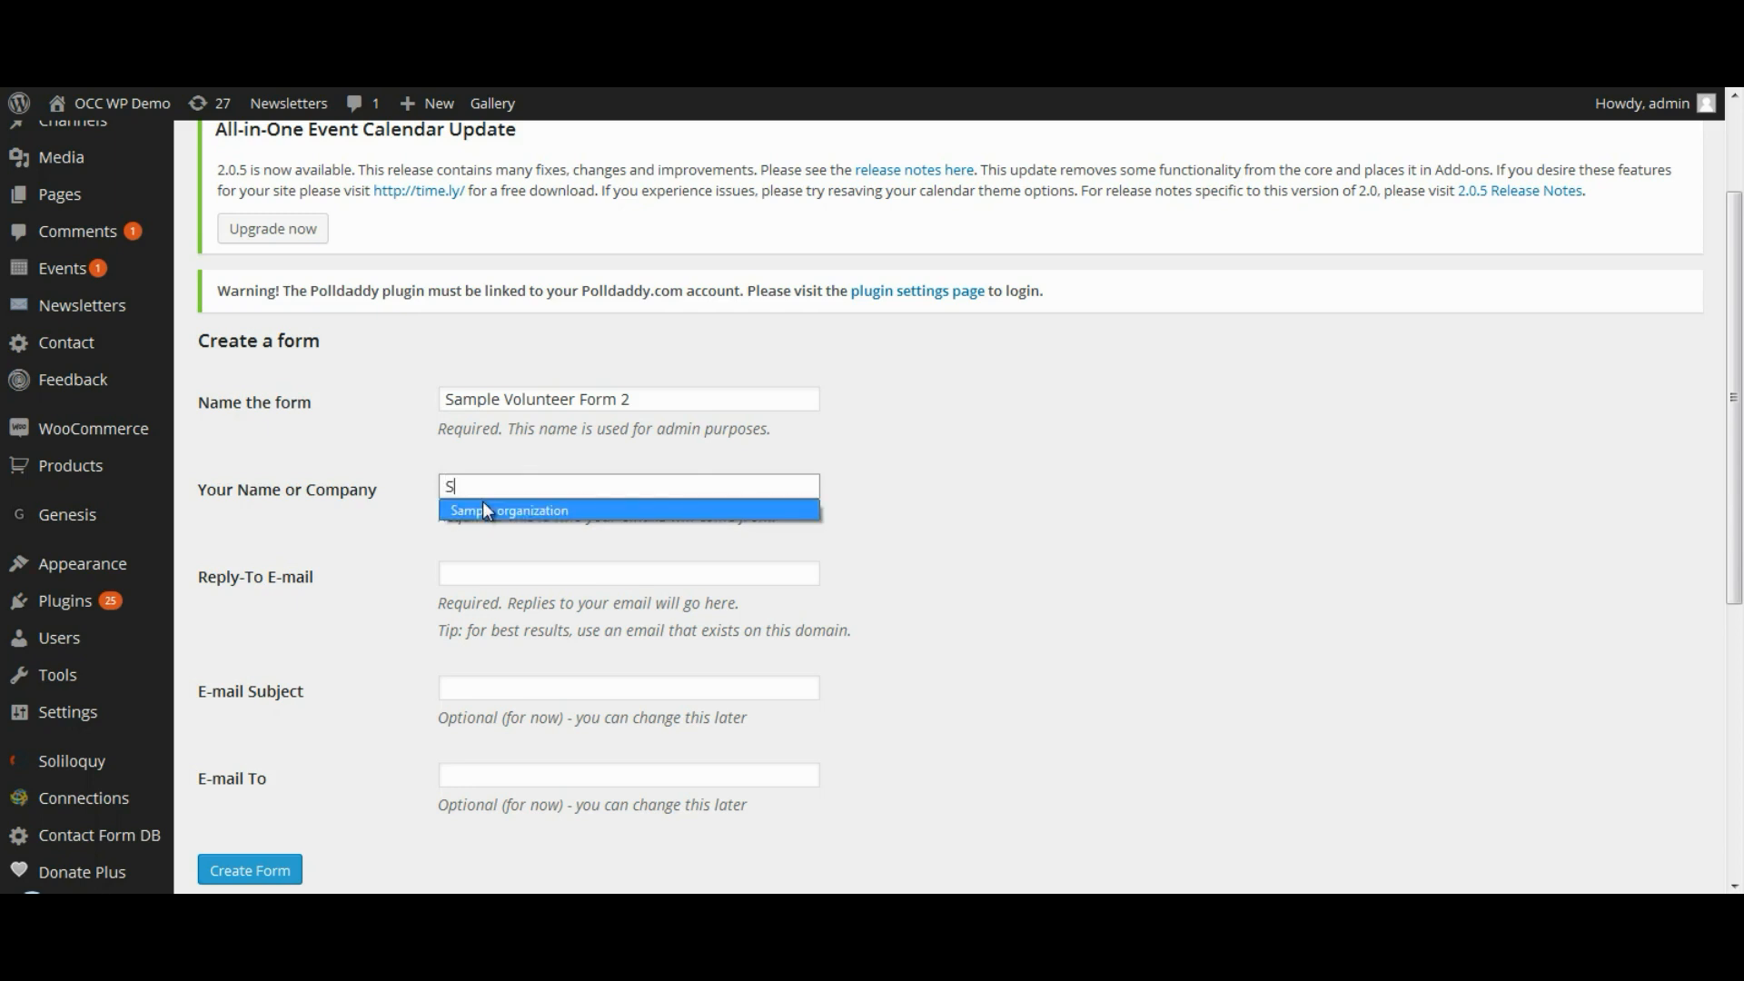
click(482, 507)
click(465, 573)
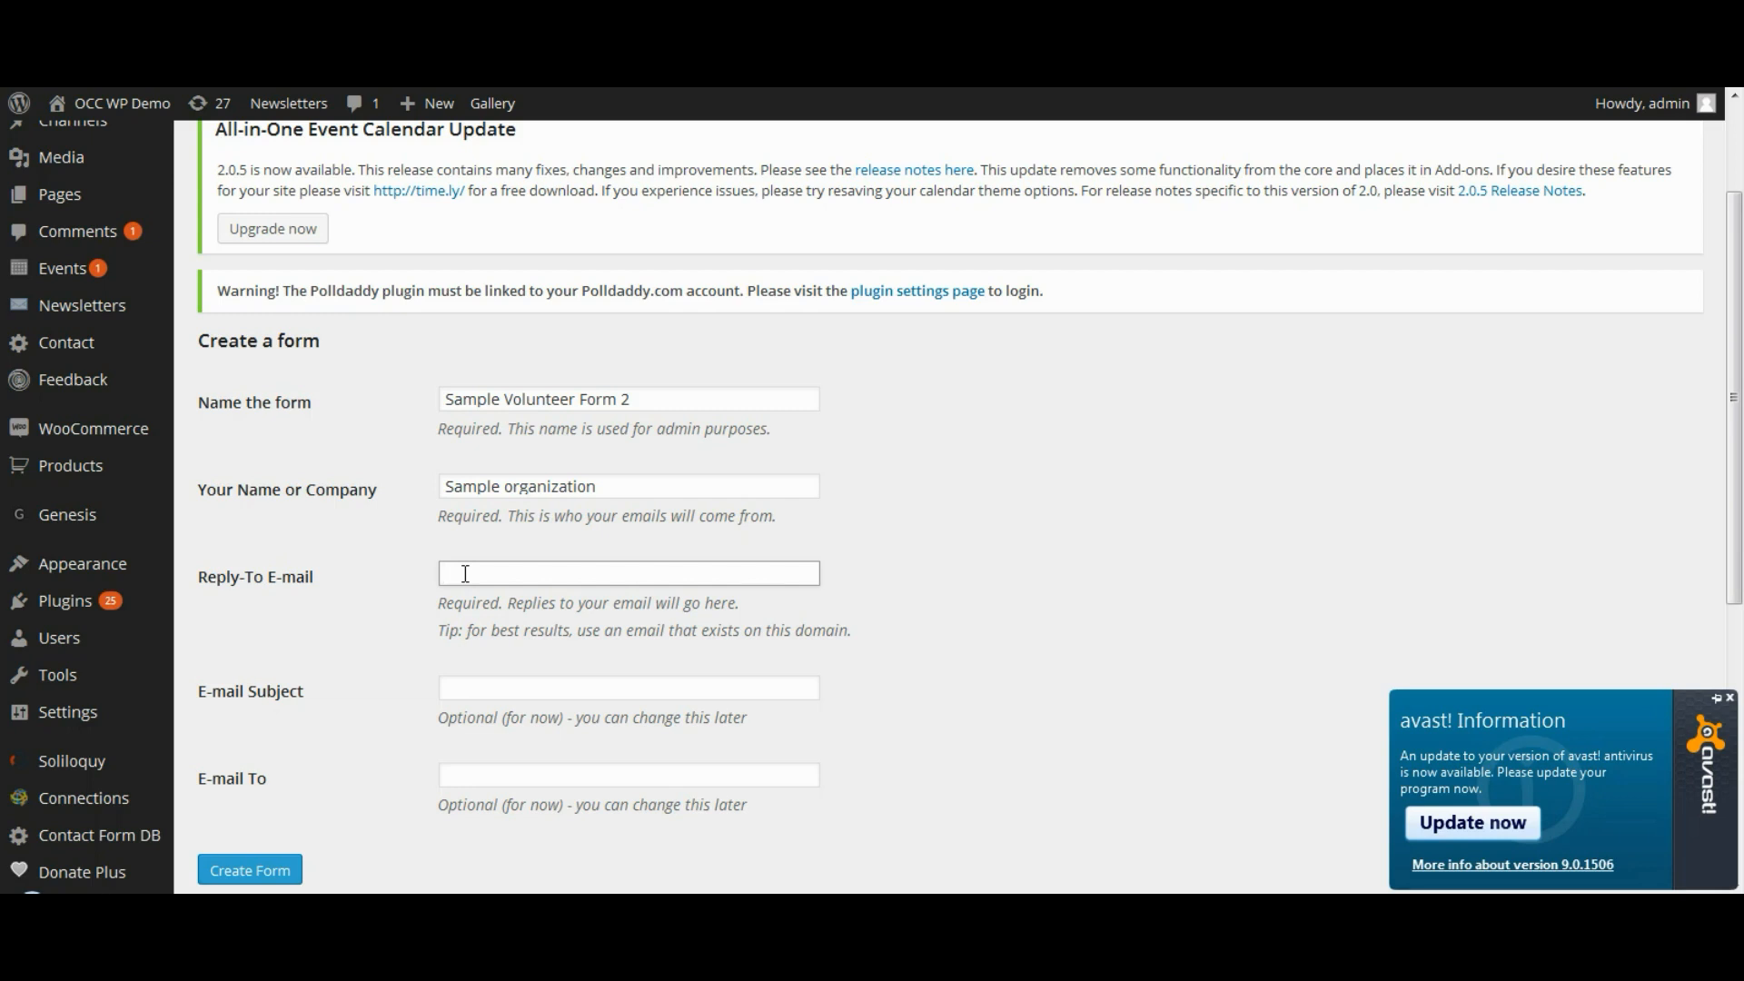
text(s)
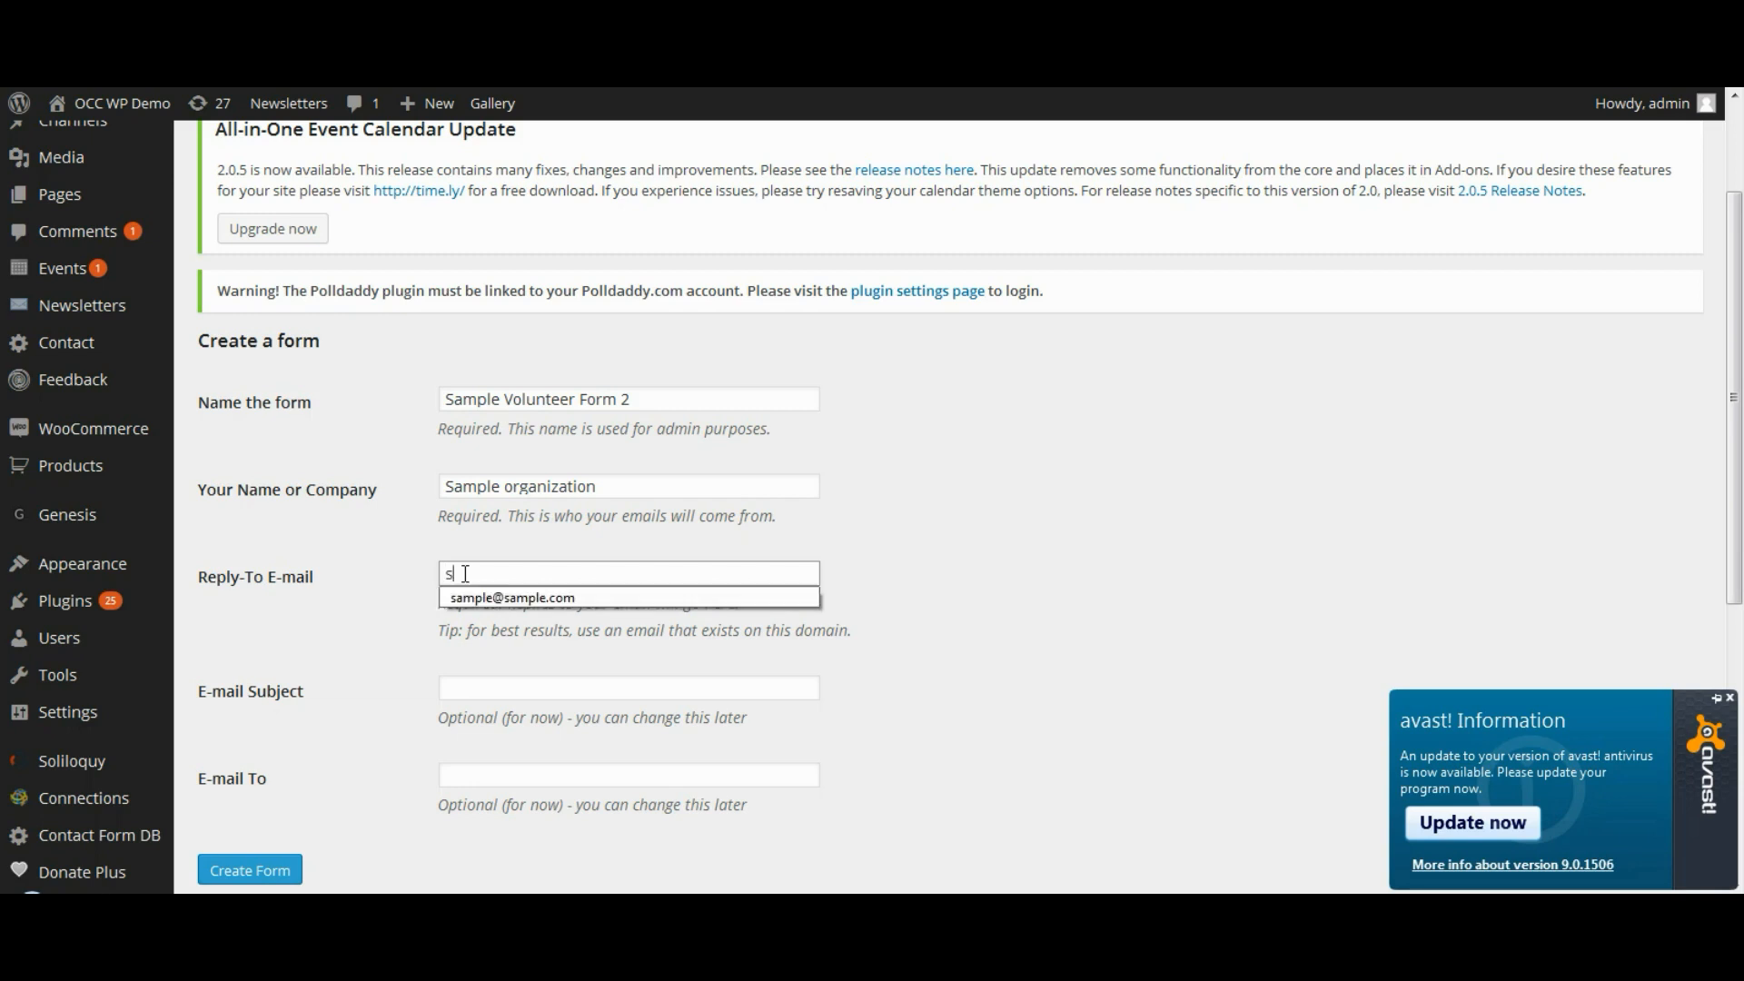
click(482, 596)
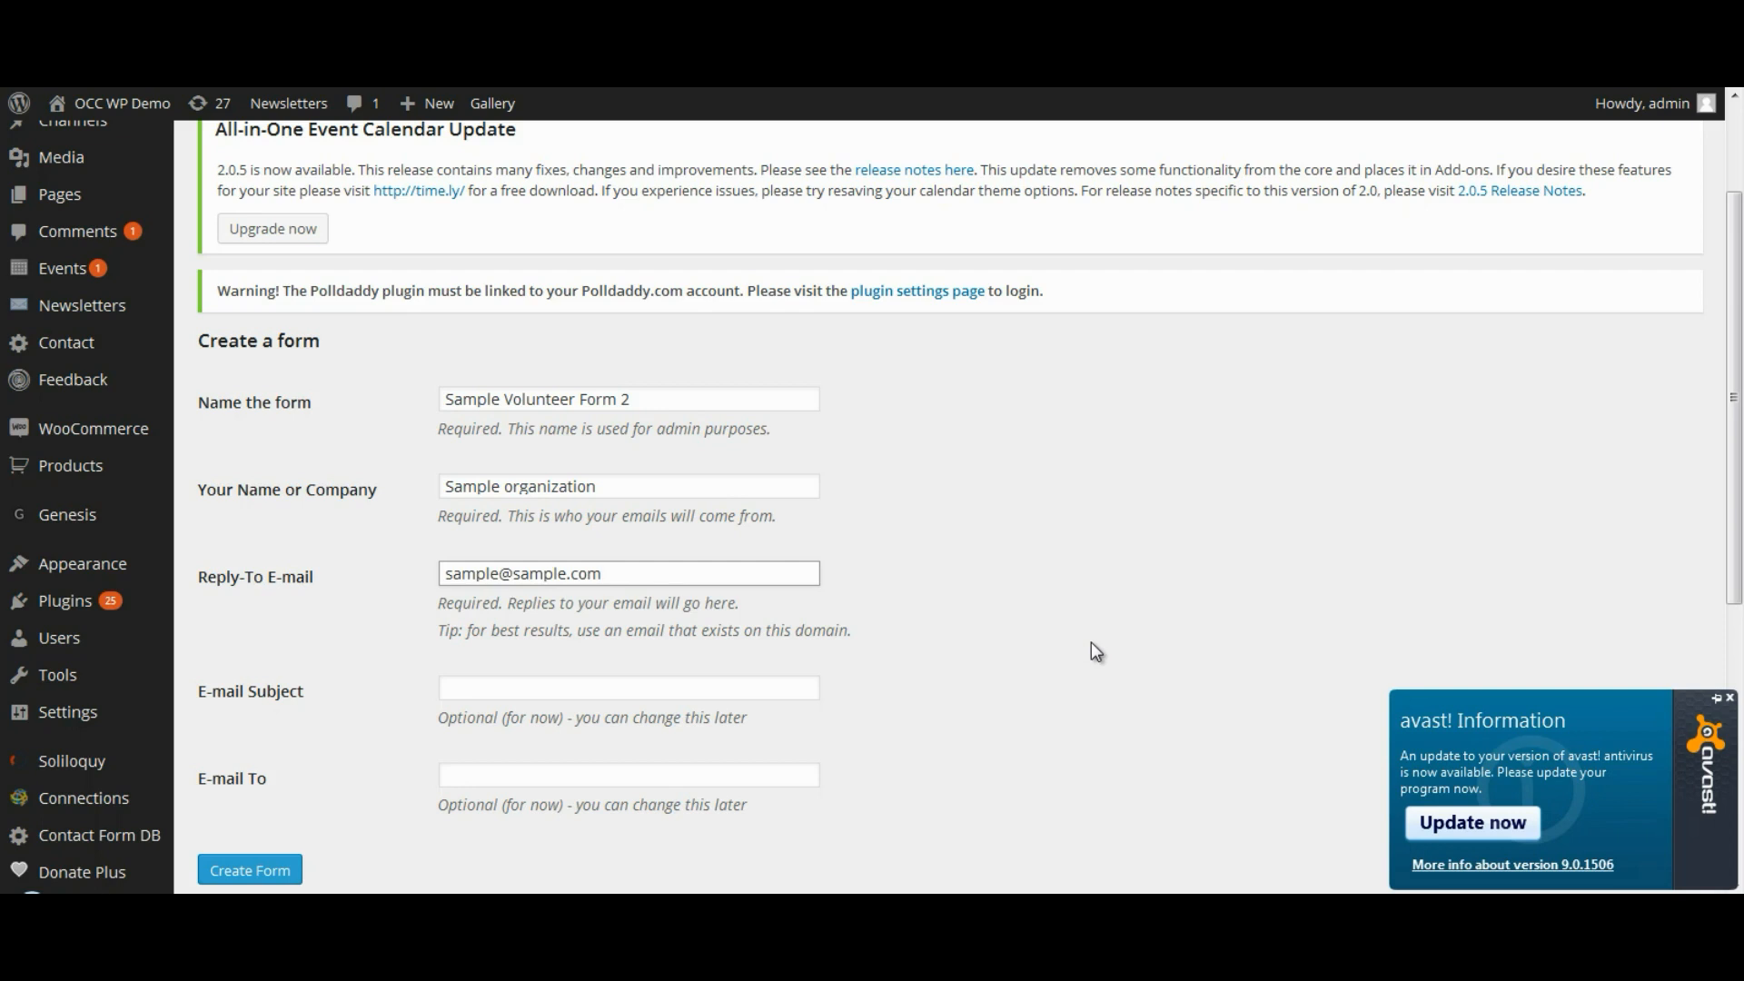
Create the form with the e-mail subject "Sample Volunteer form submitted" and the recipient's e-mail address filled in.
scroll(1092, 641, down, 3)
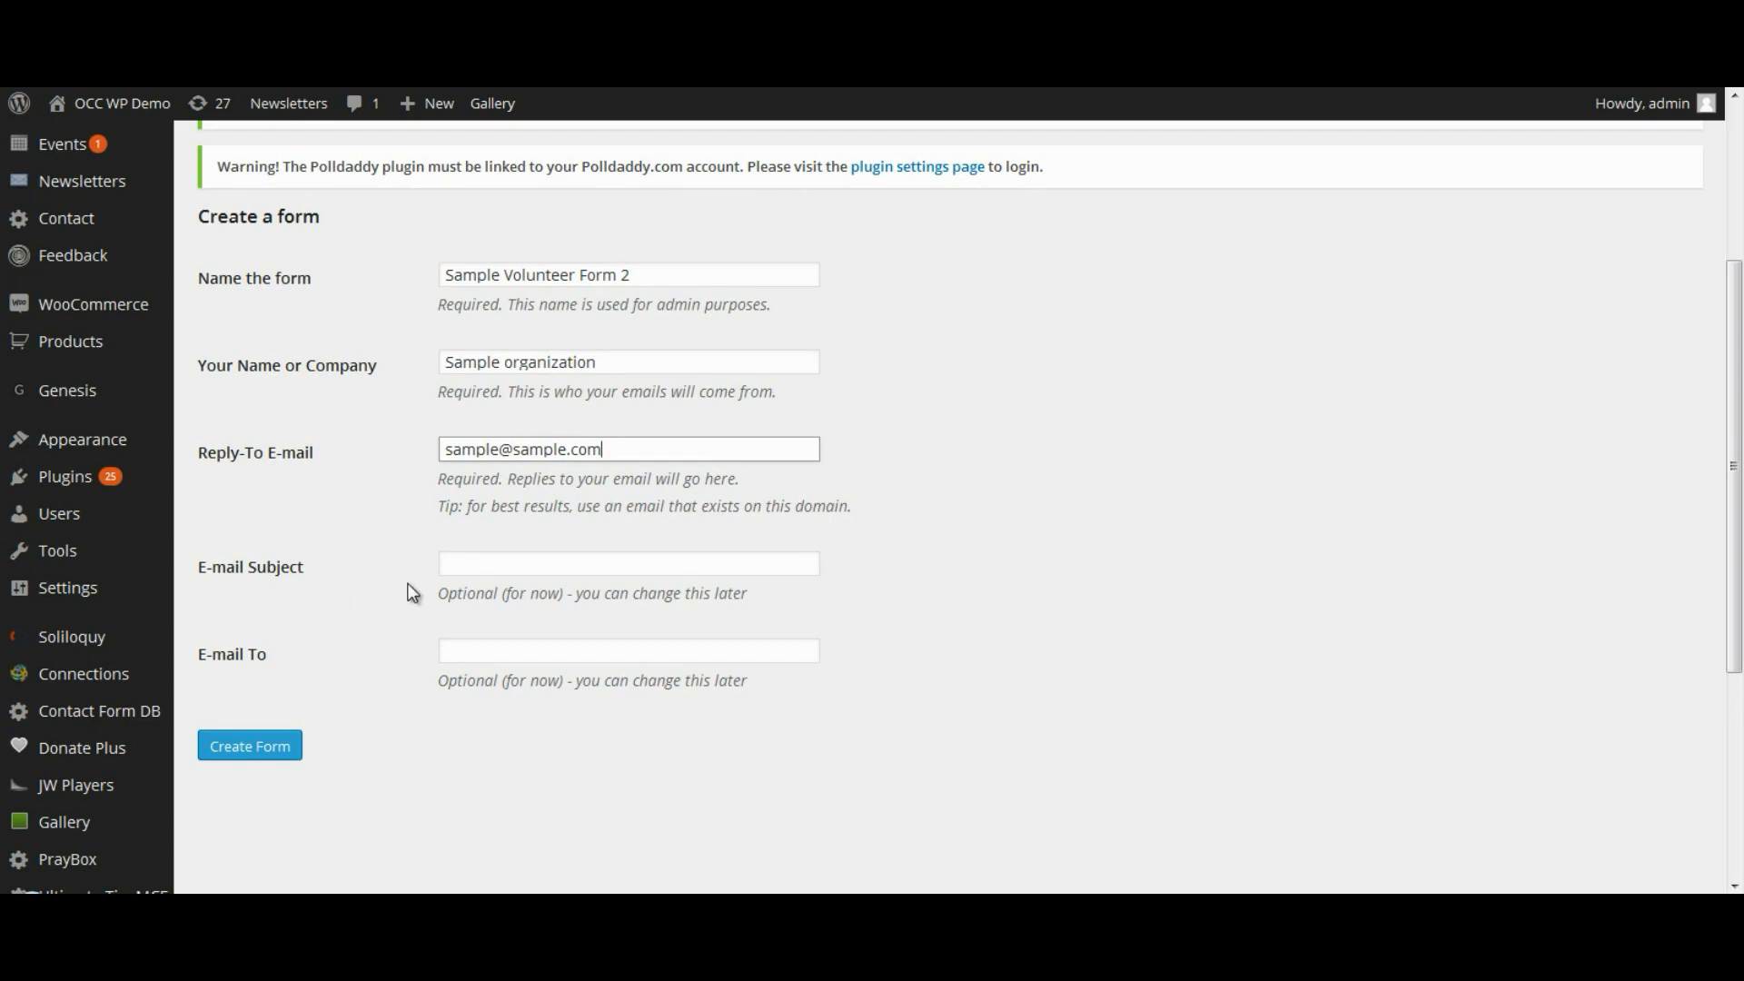
click(466, 565)
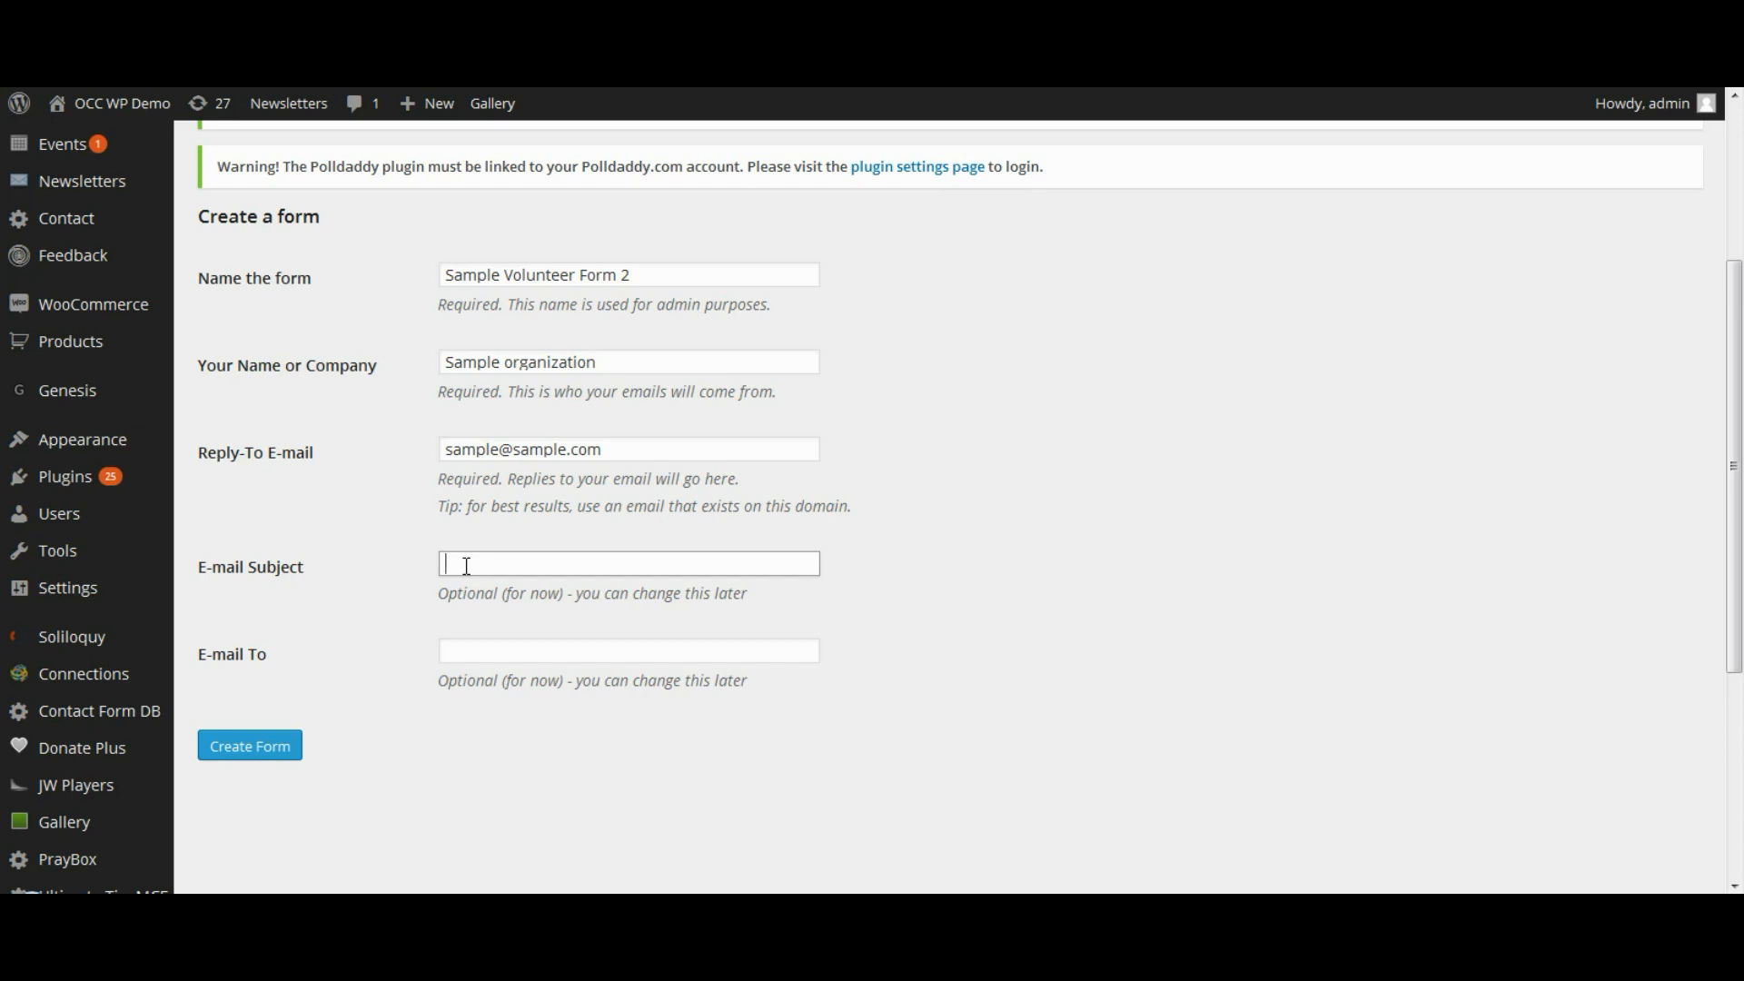
text(Sample Volunteer form submitted)
key(Tab)
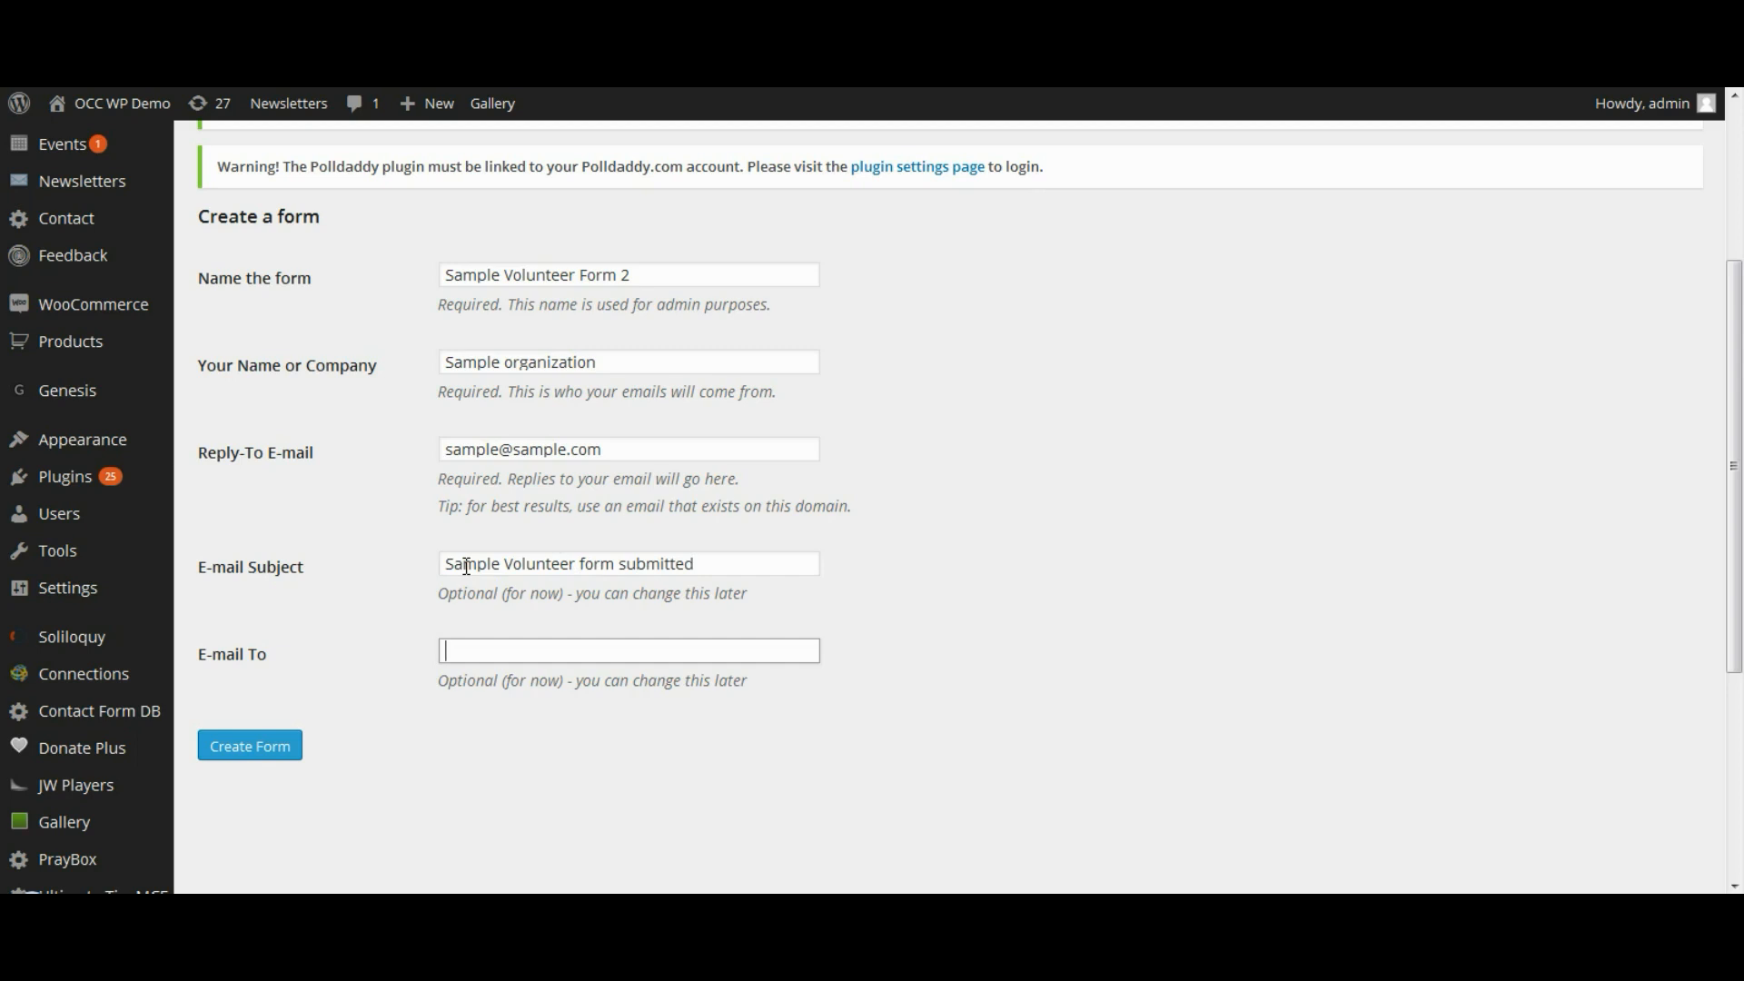
text(test@sample.com)
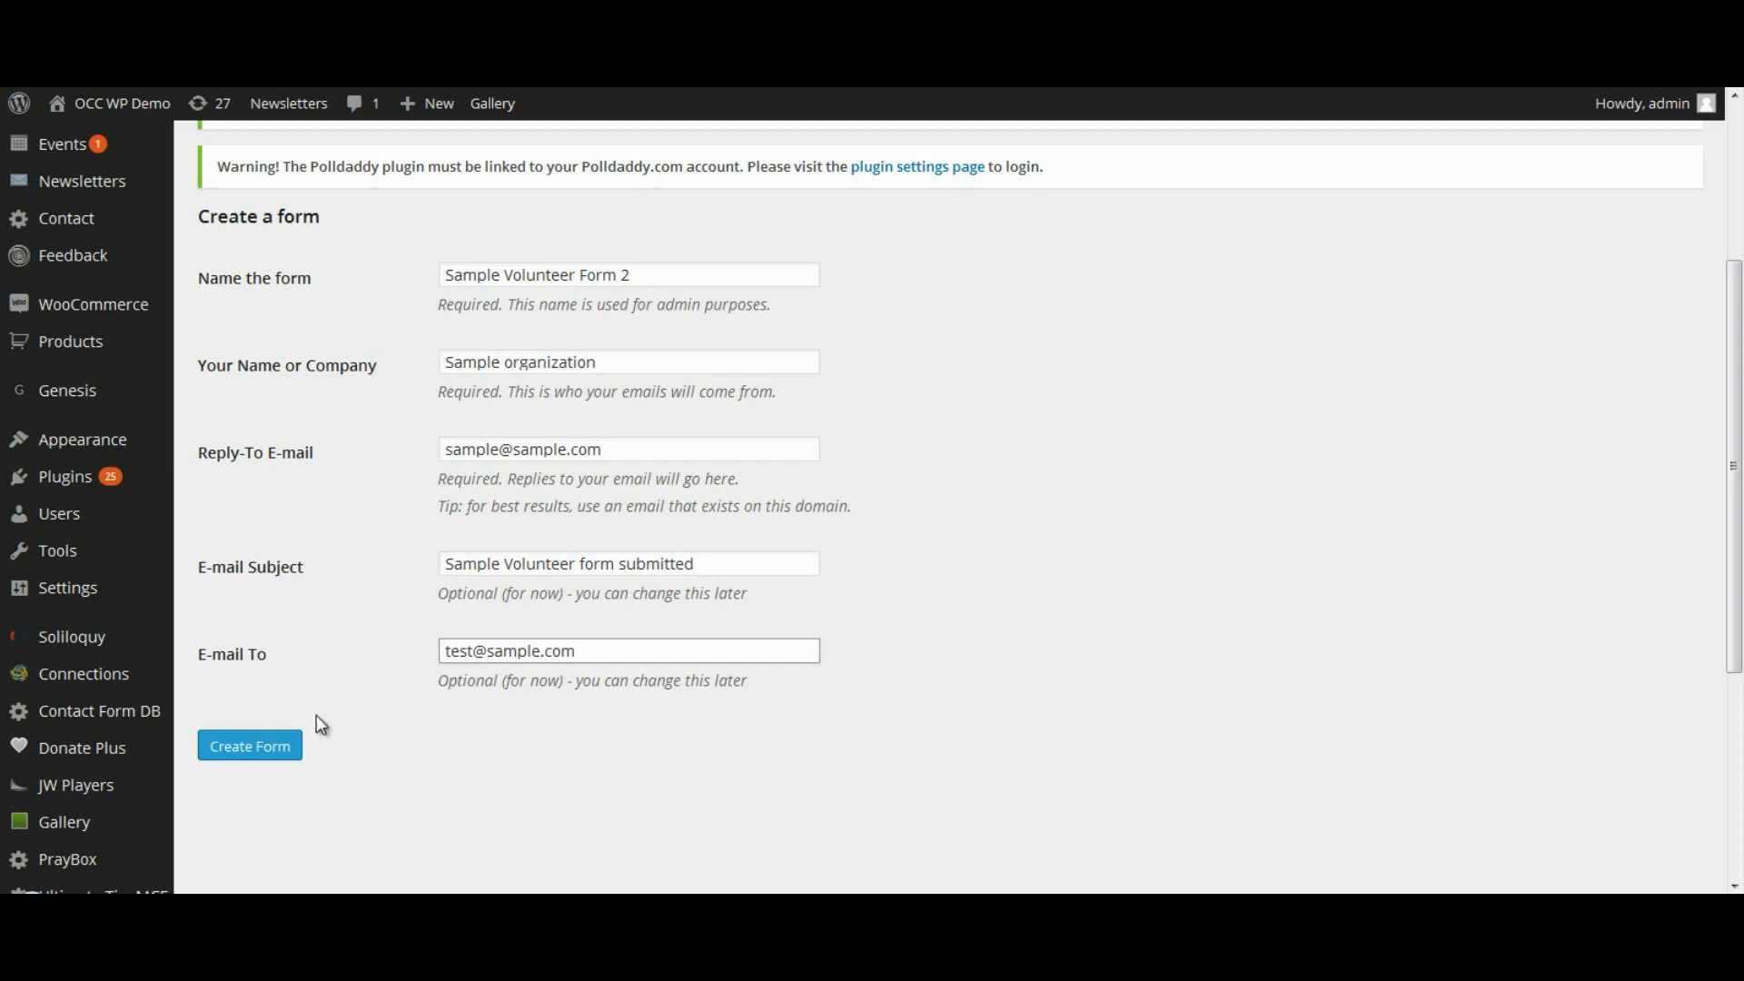
click(259, 754)
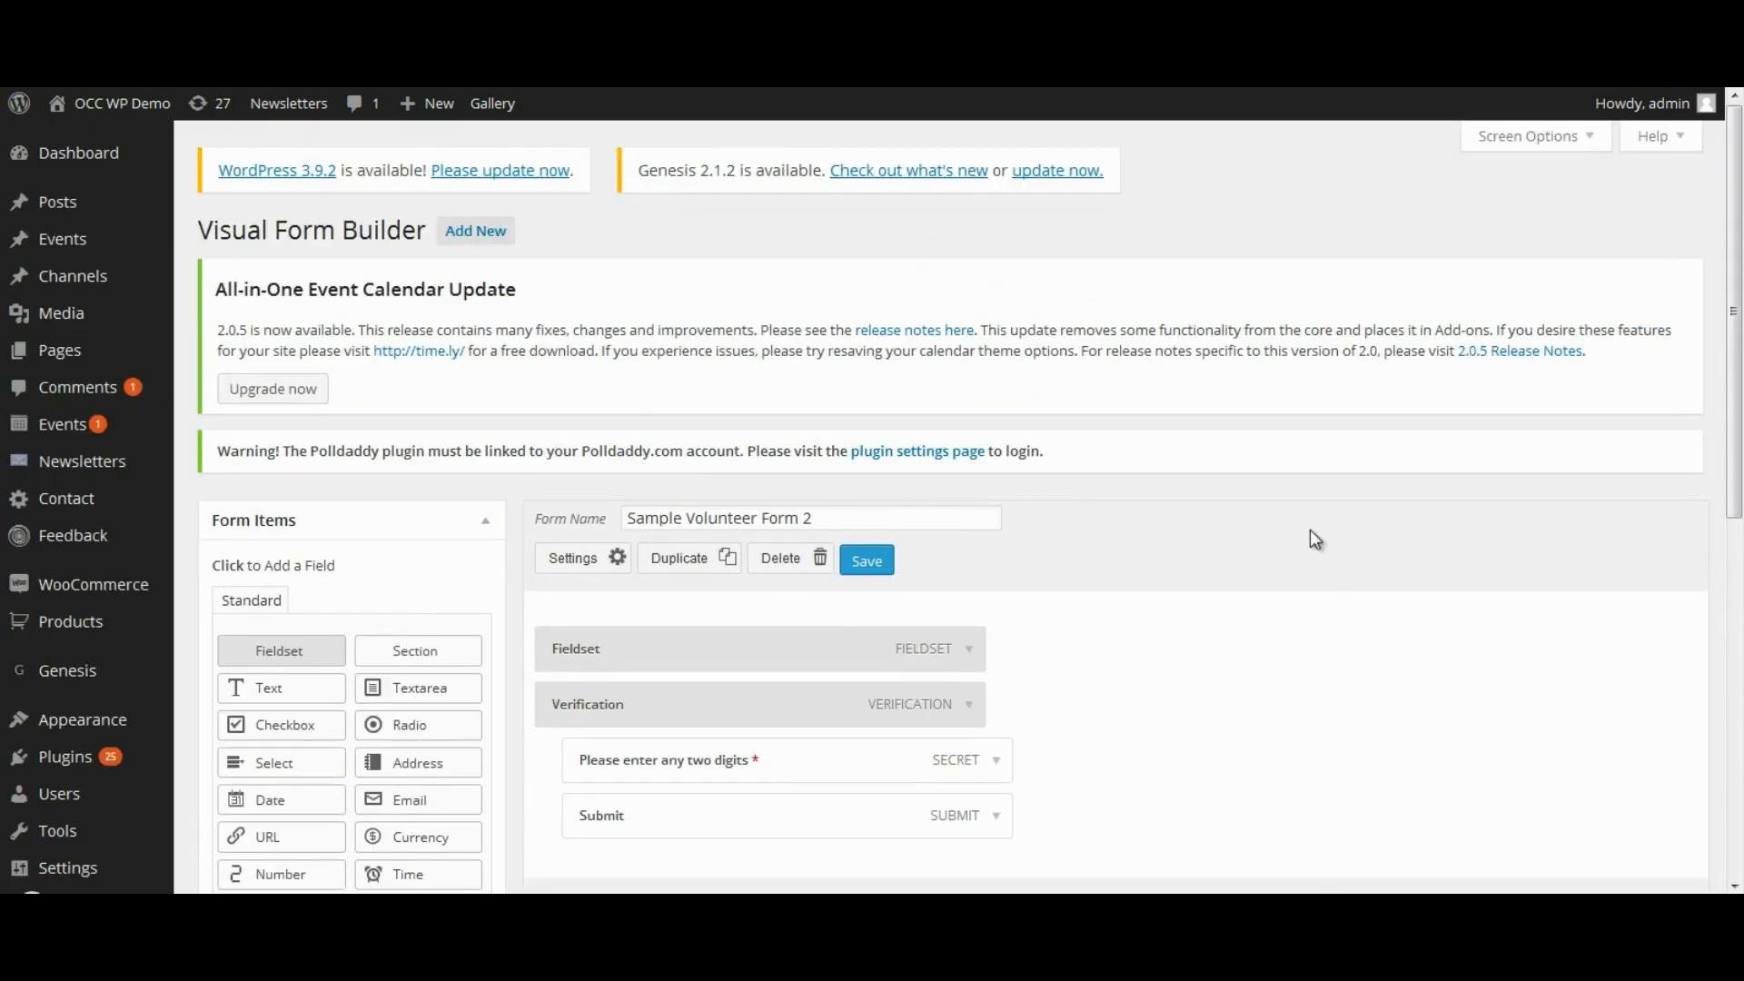
Open the form's settings and review the label alignment options and the e-mail details.
drag(1735, 287, 1734, 436)
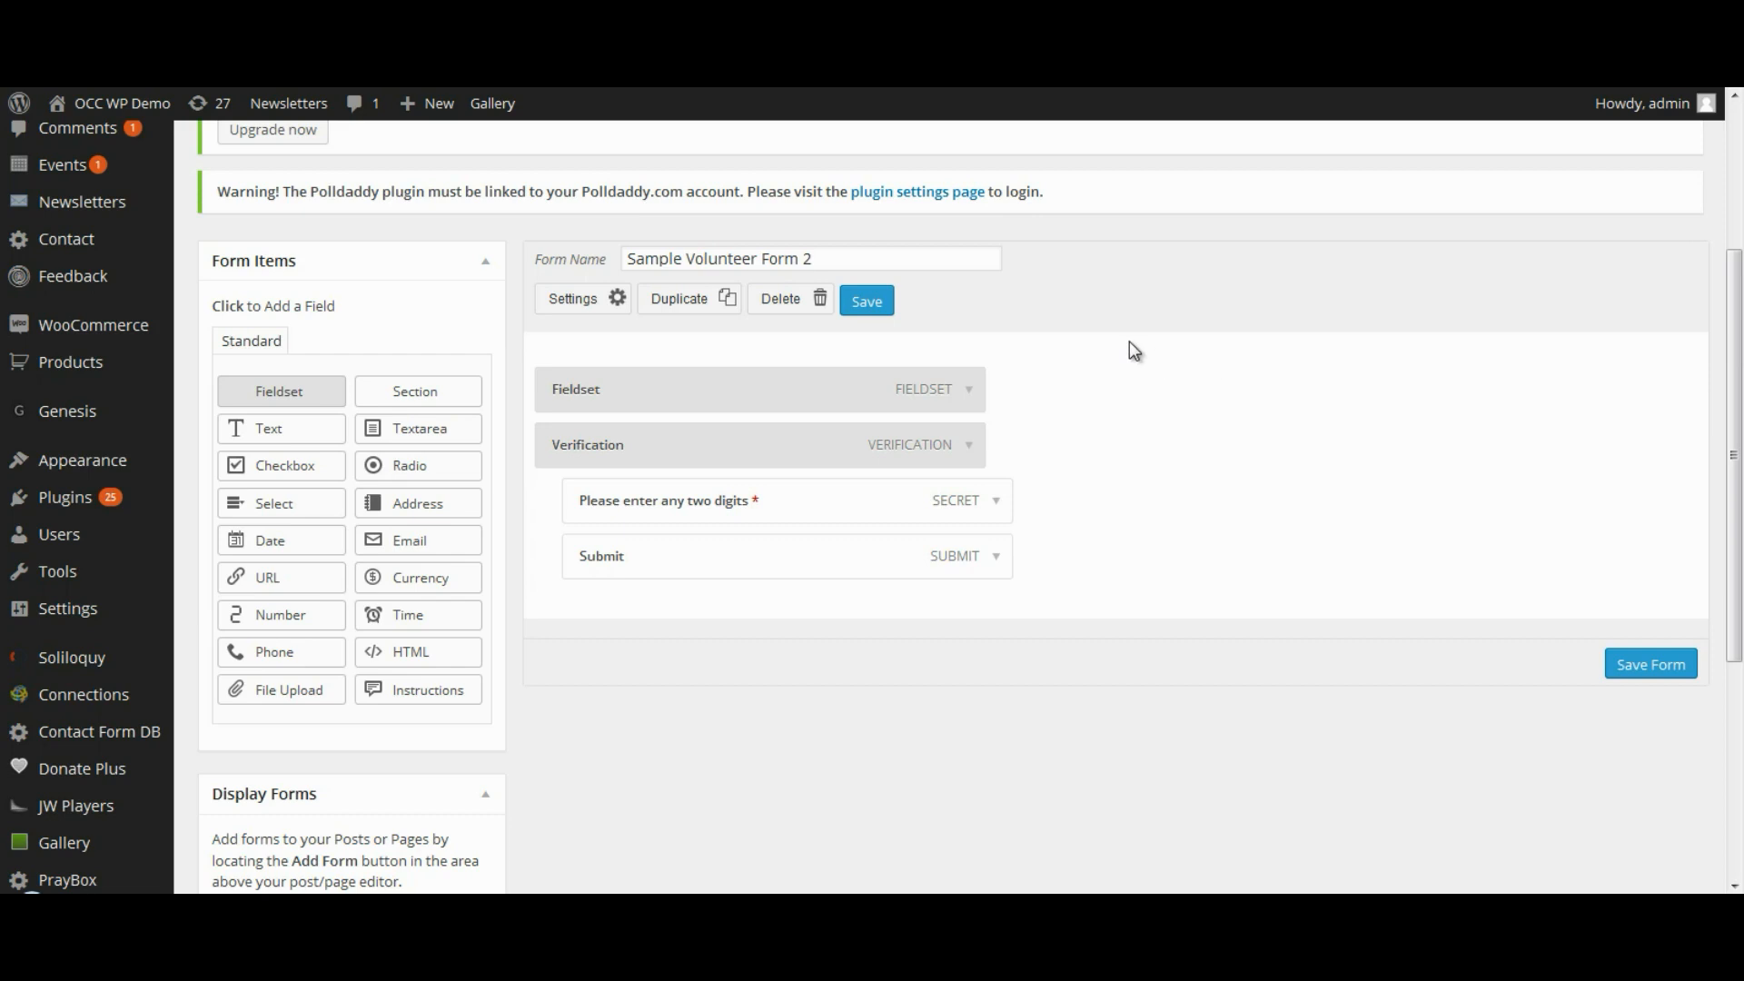
click(598, 314)
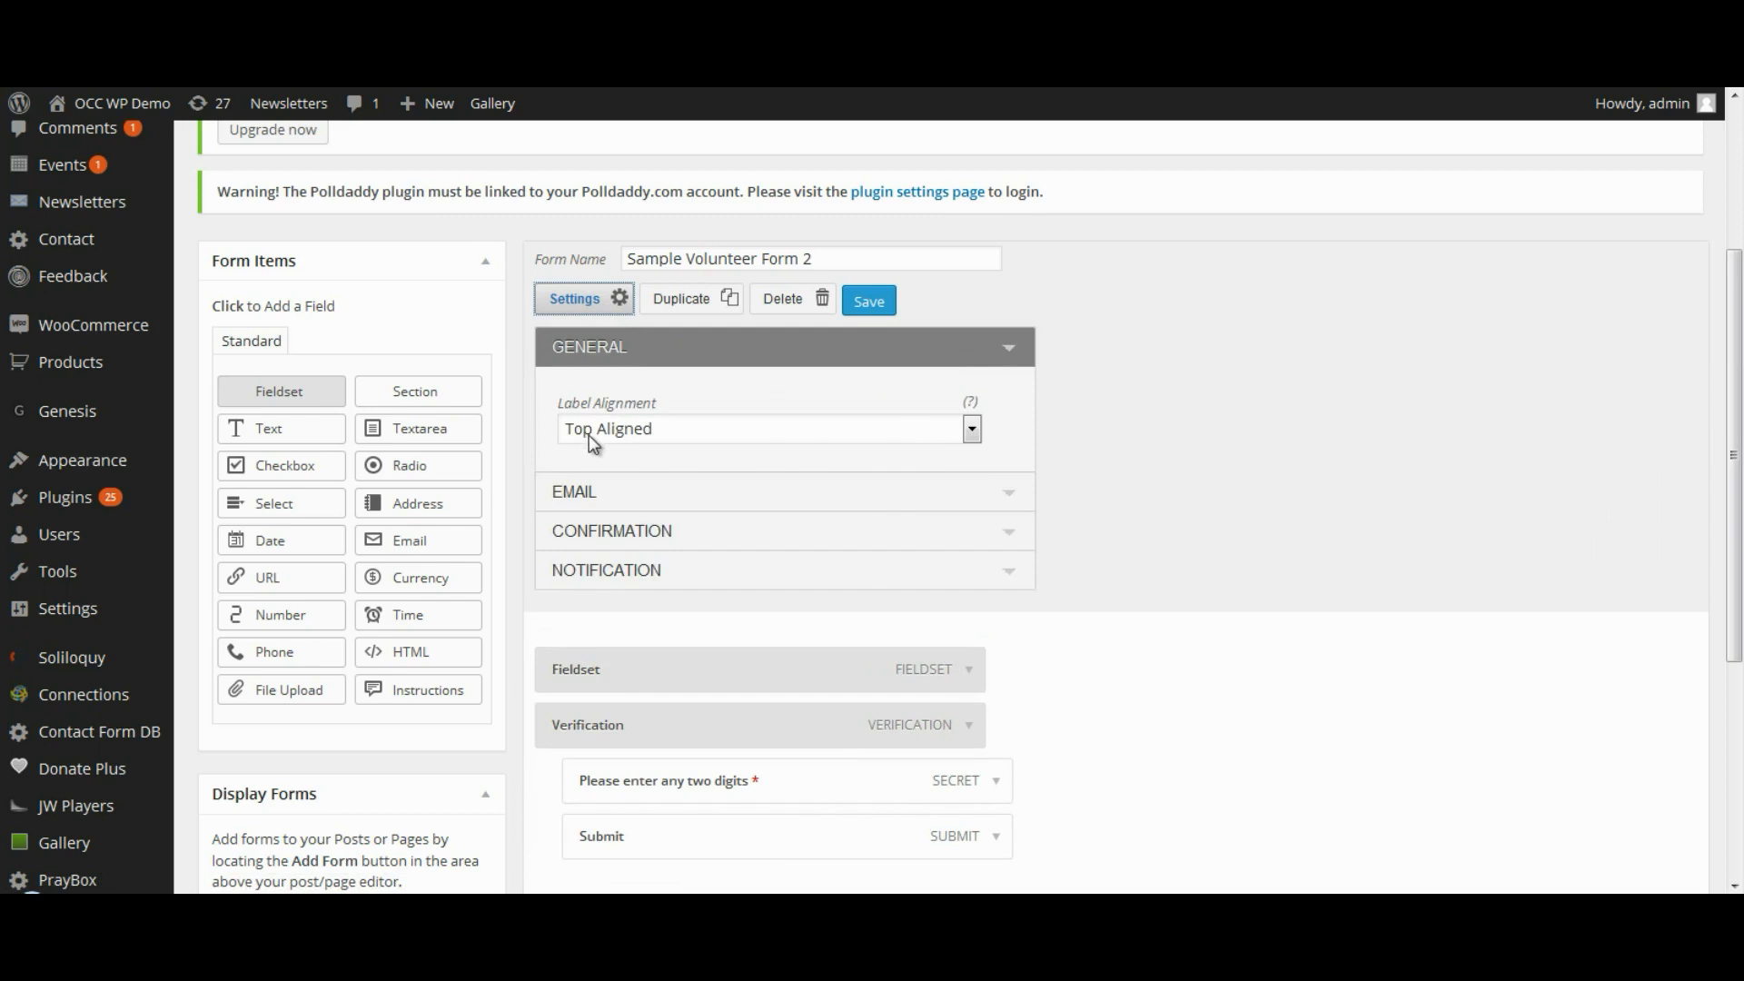
click(971, 437)
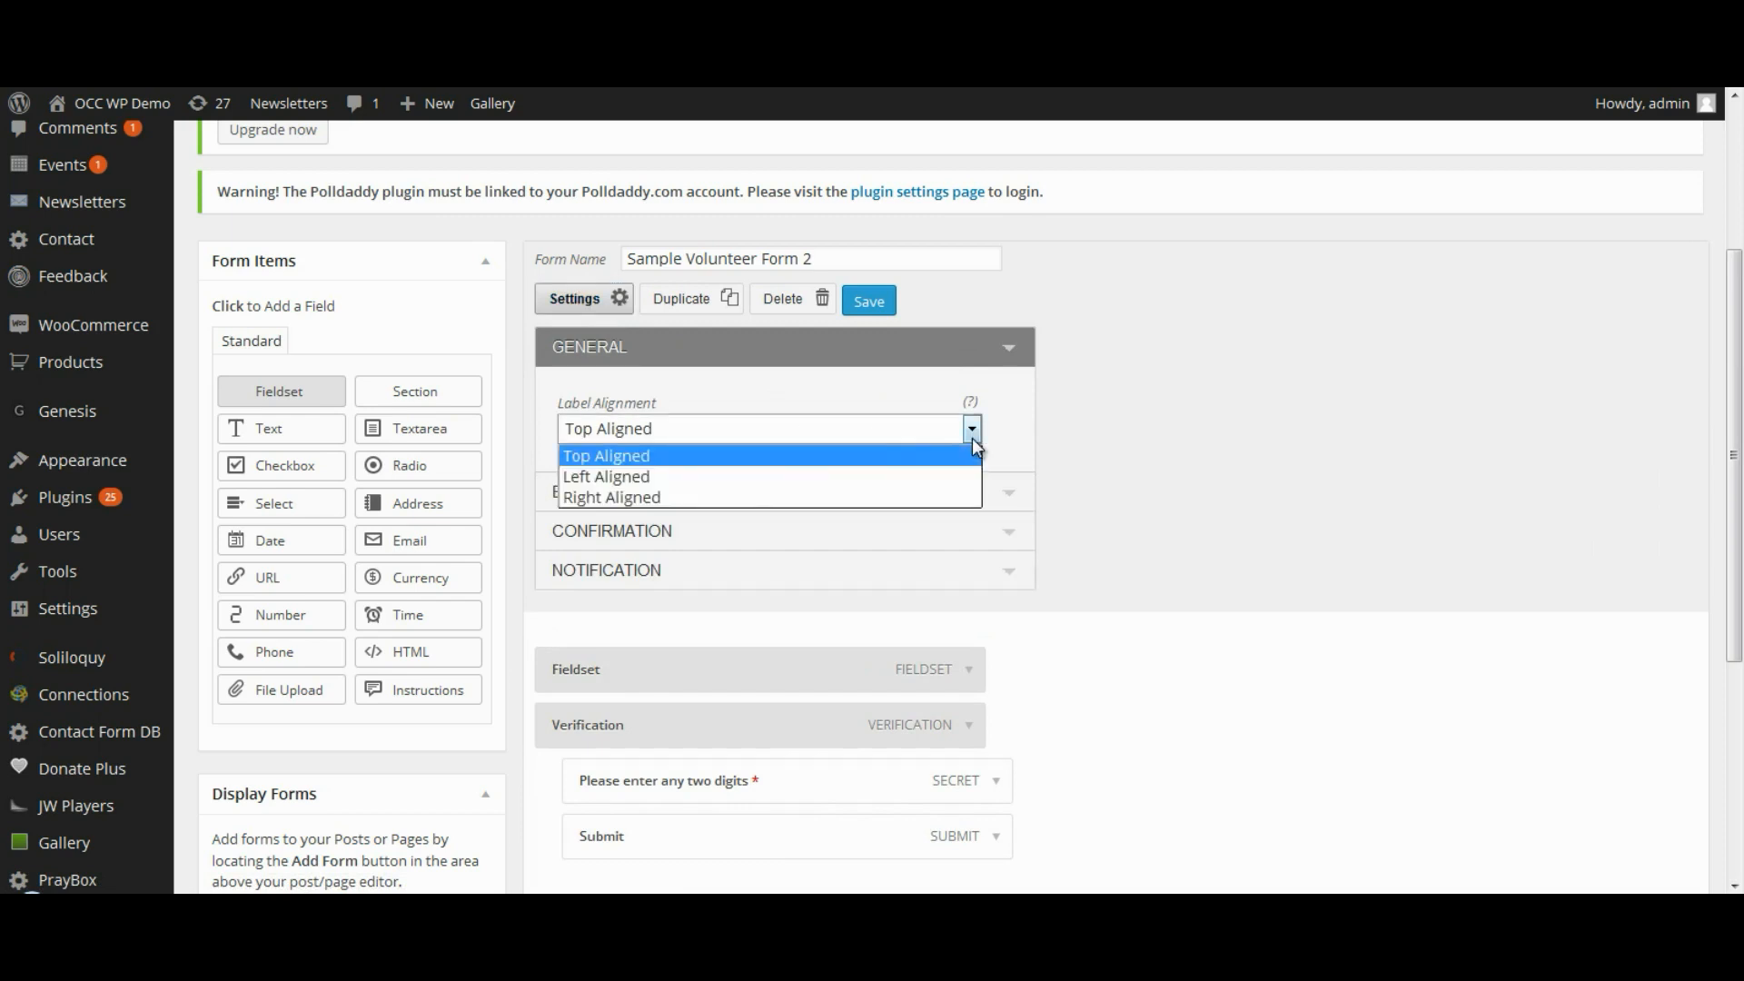
click(972, 438)
click(1035, 443)
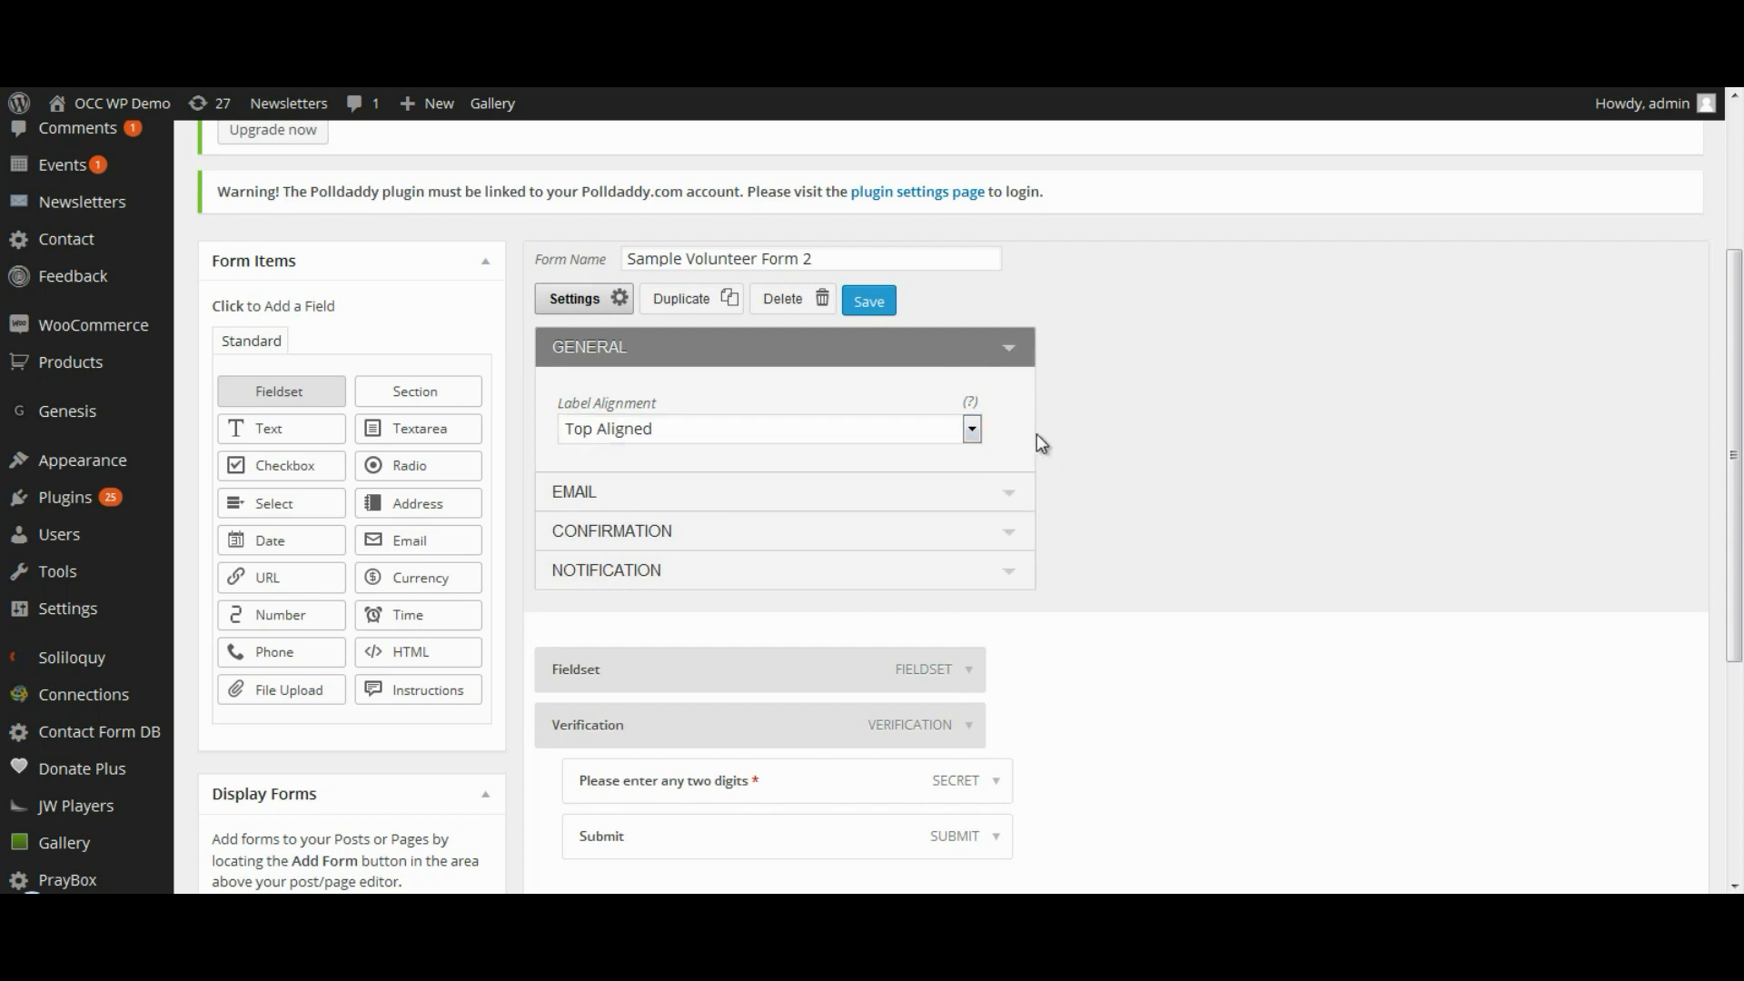
scroll(1151, 481, down, 3)
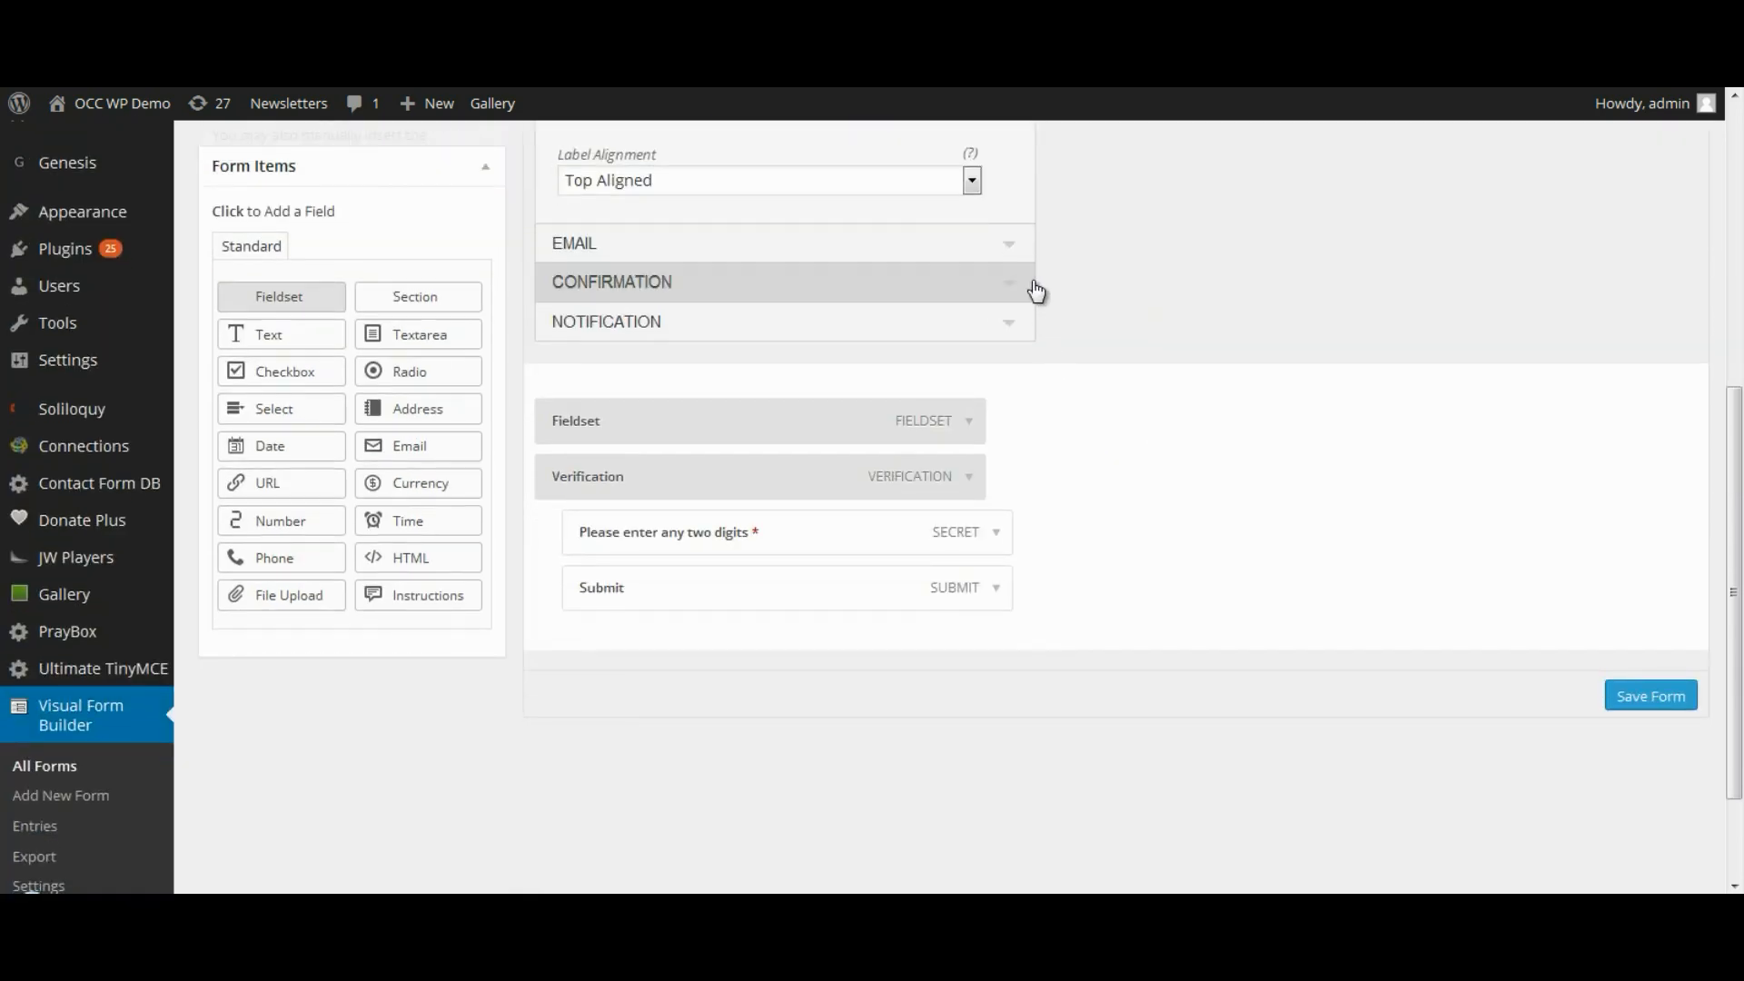
click(1014, 259)
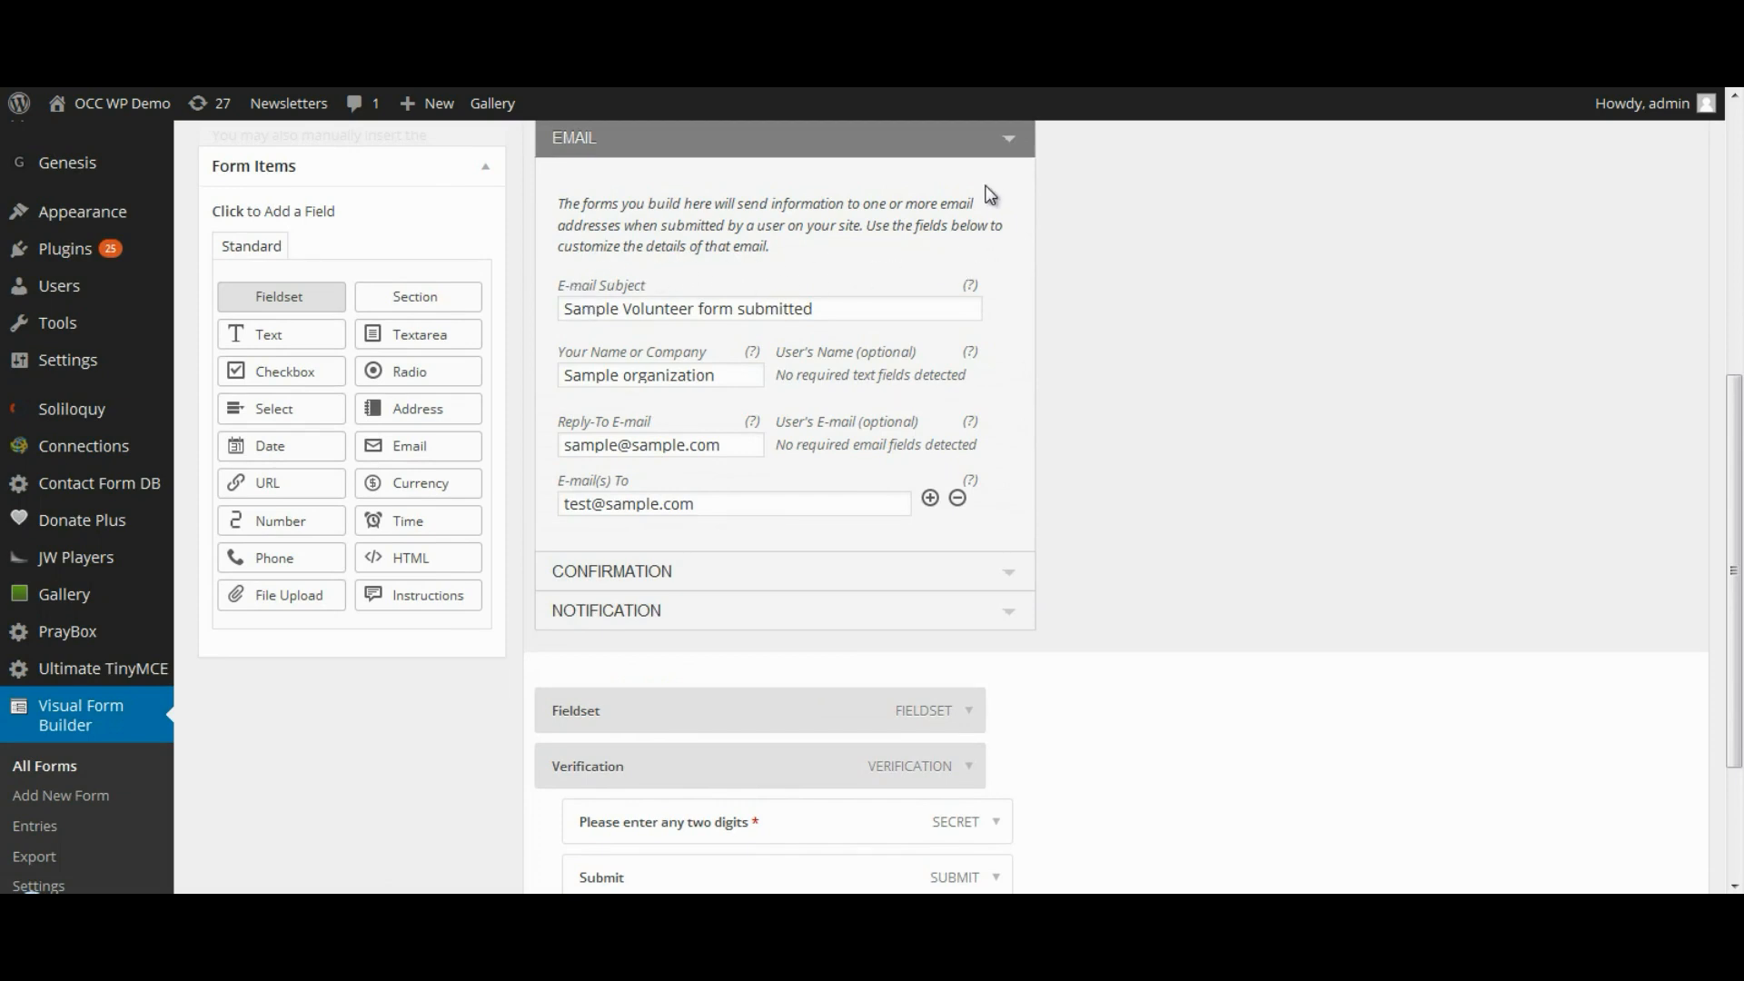
click(1004, 141)
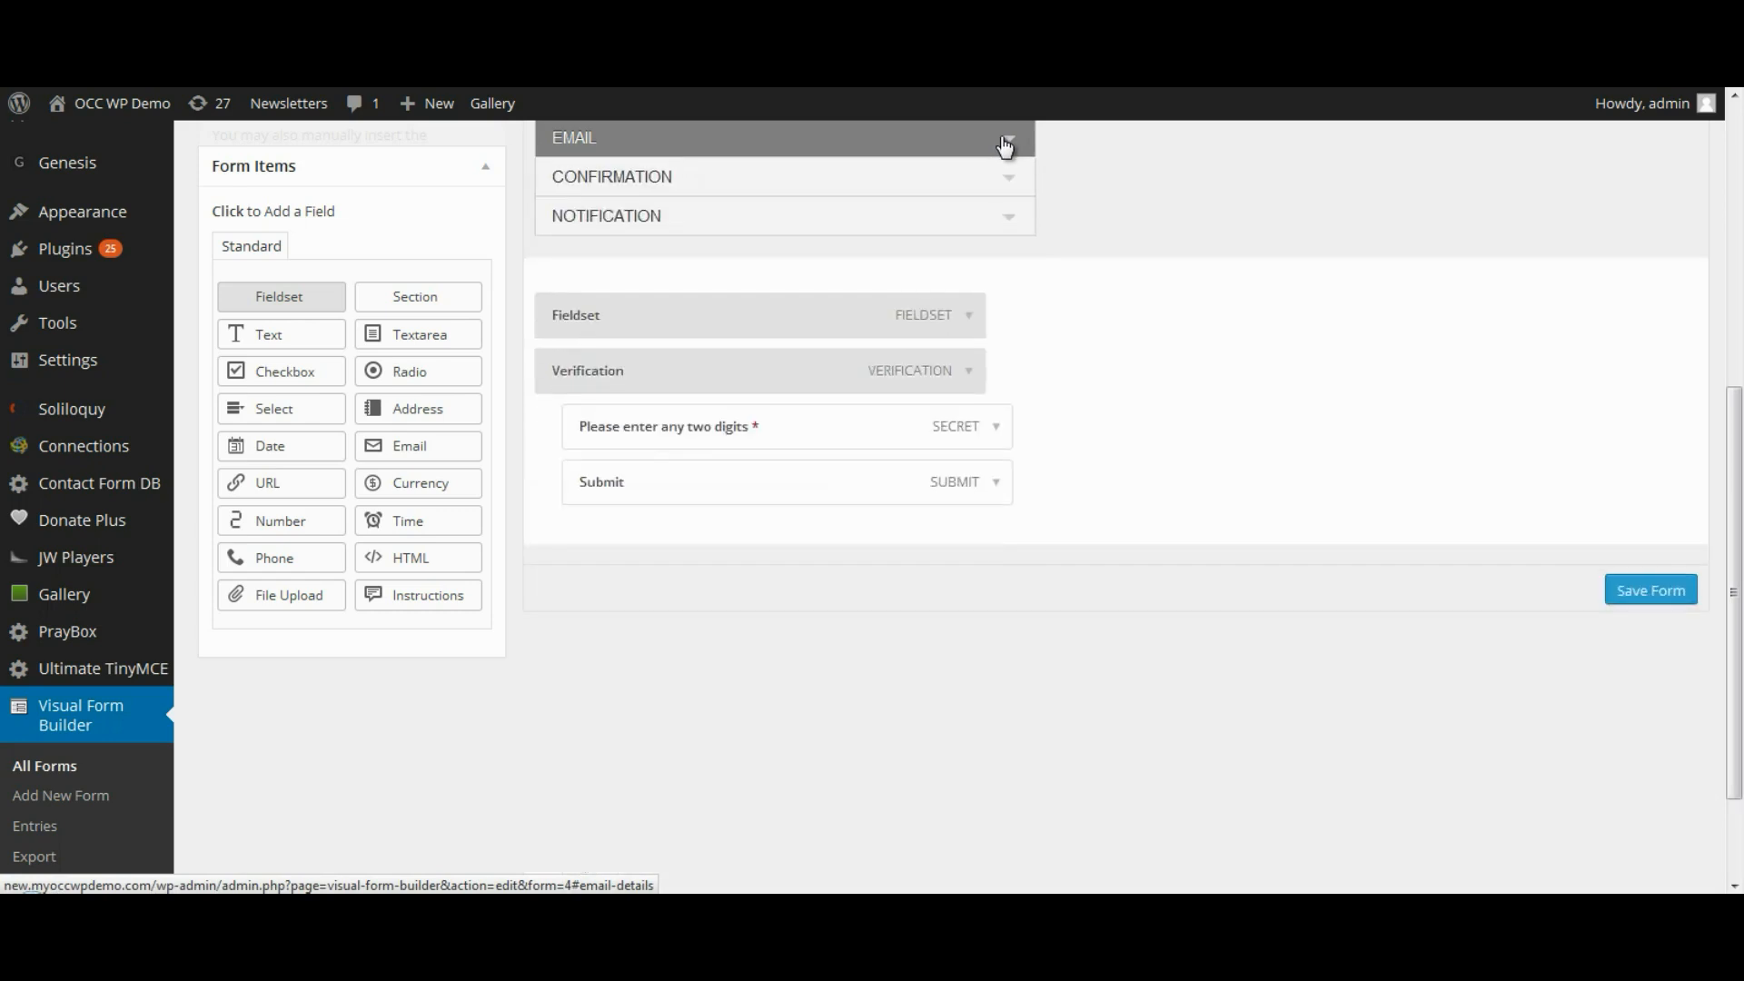
scroll(1244, 445, up, 2)
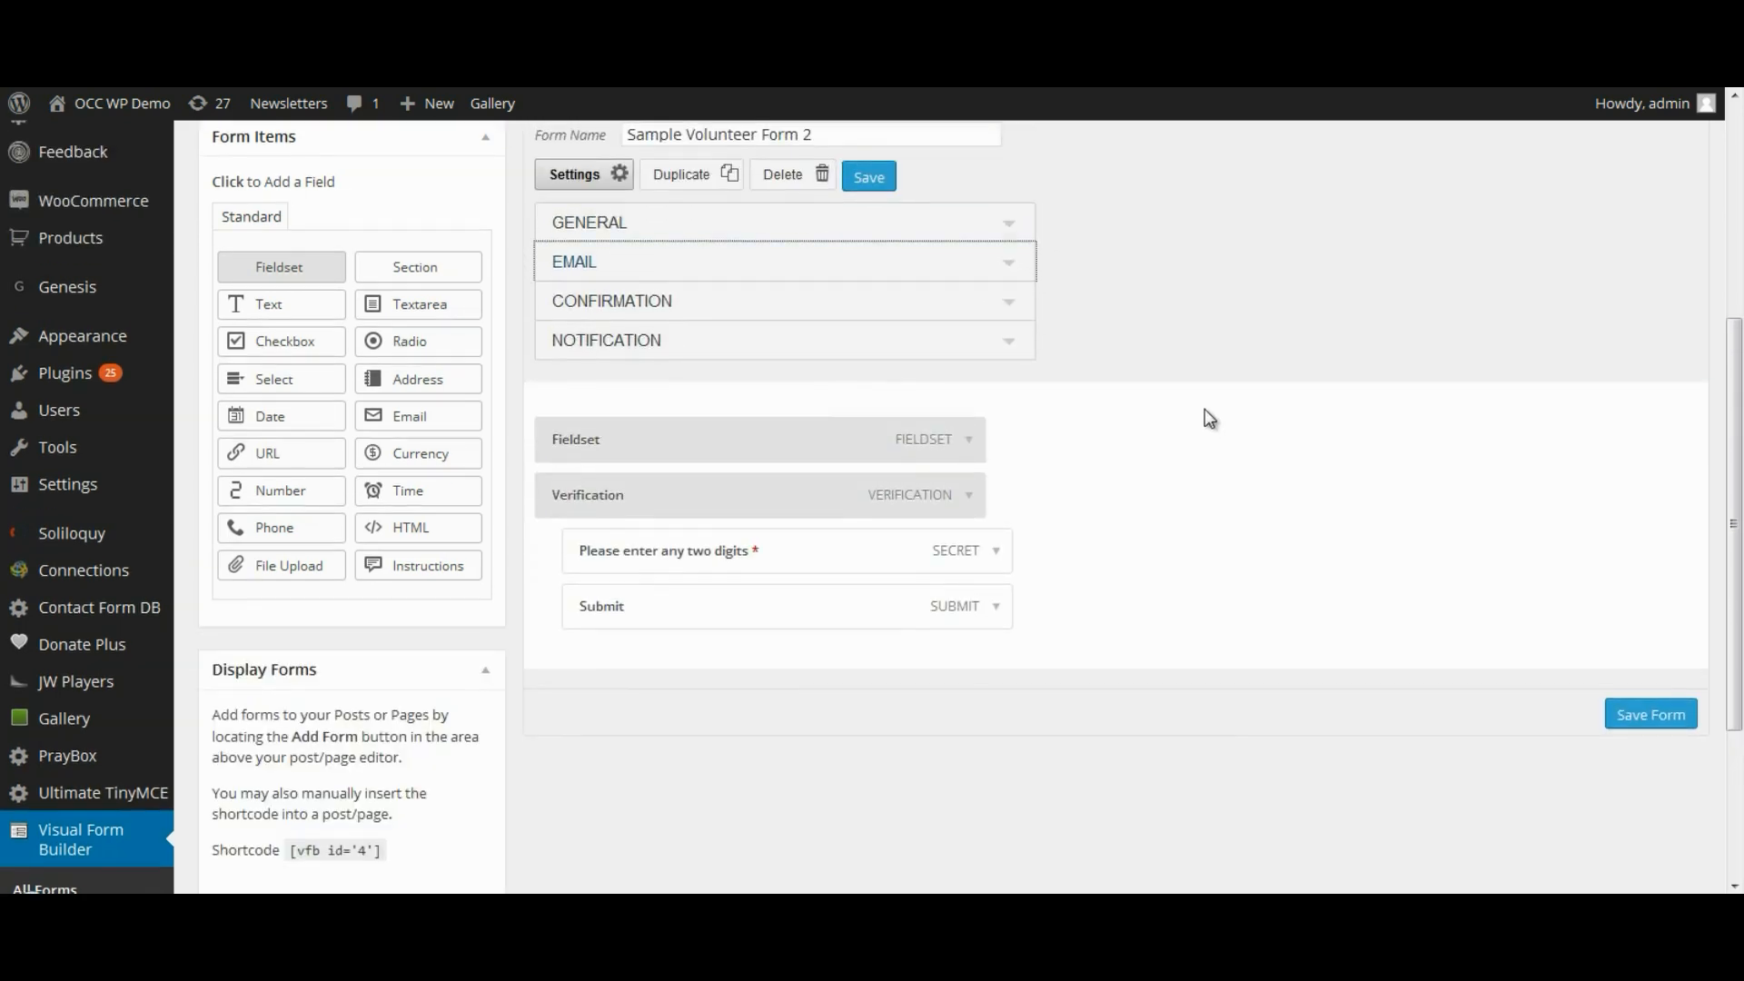
Add "We will be in touch with you shortly." to the end of the form's confirmation text.
click(1009, 309)
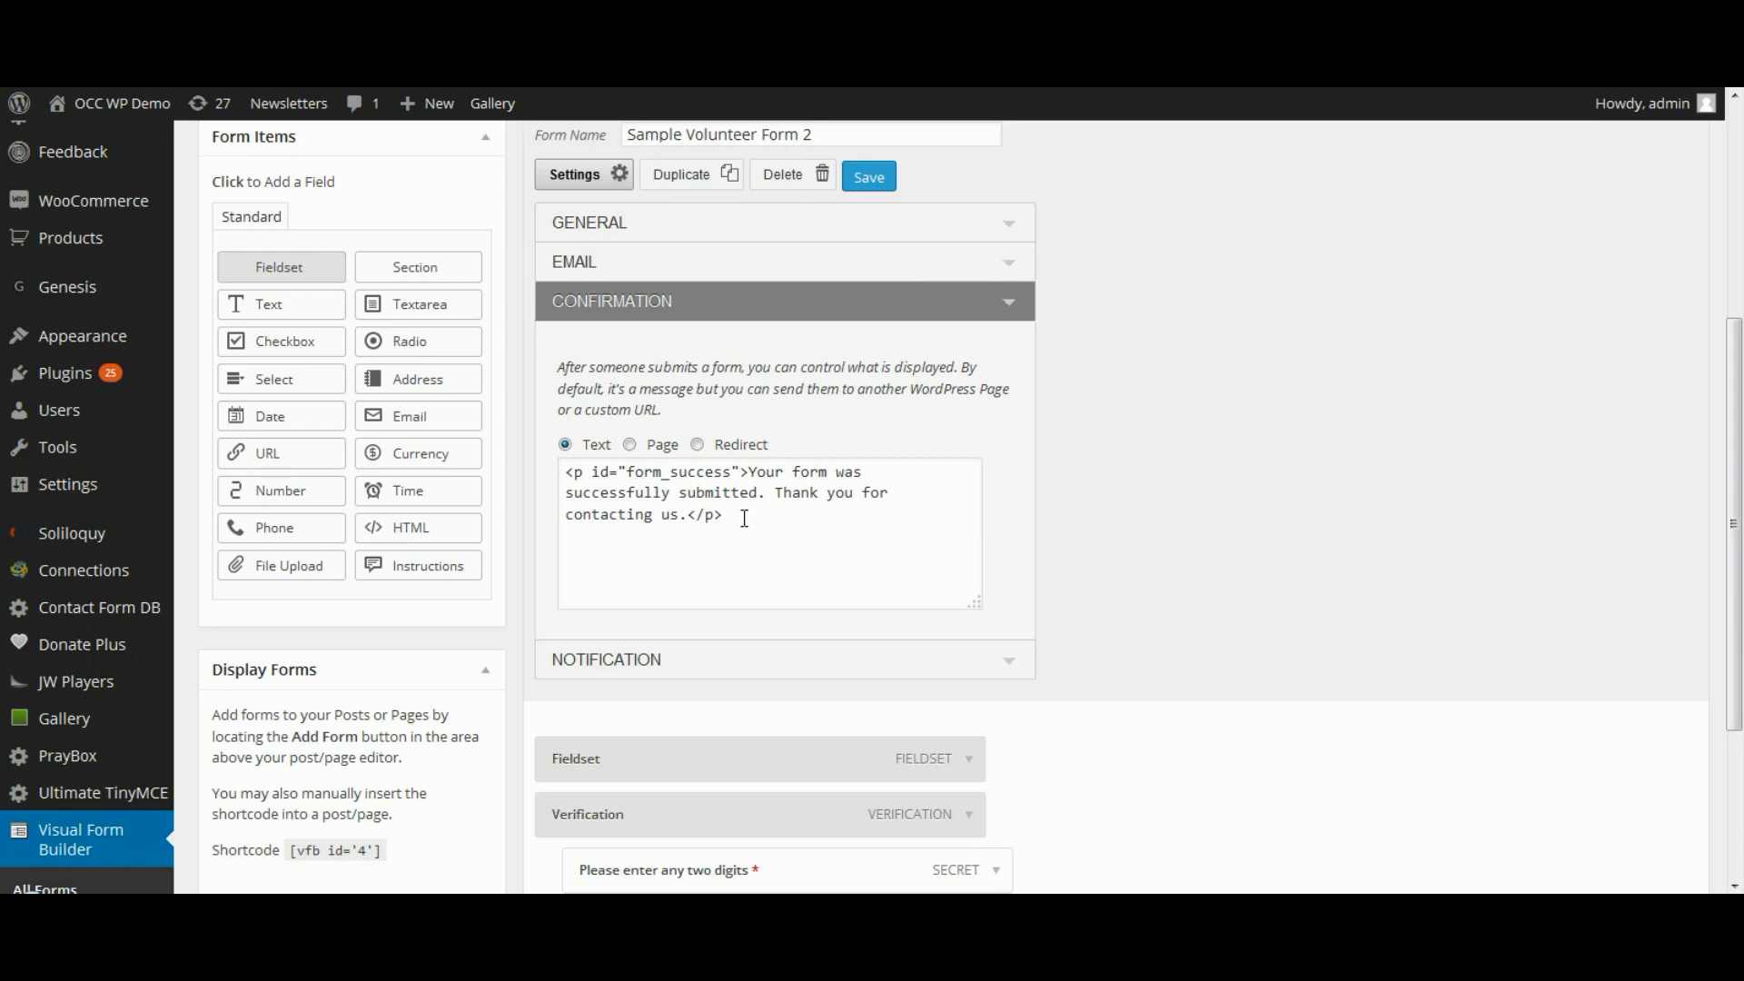
drag(743, 515, 560, 469)
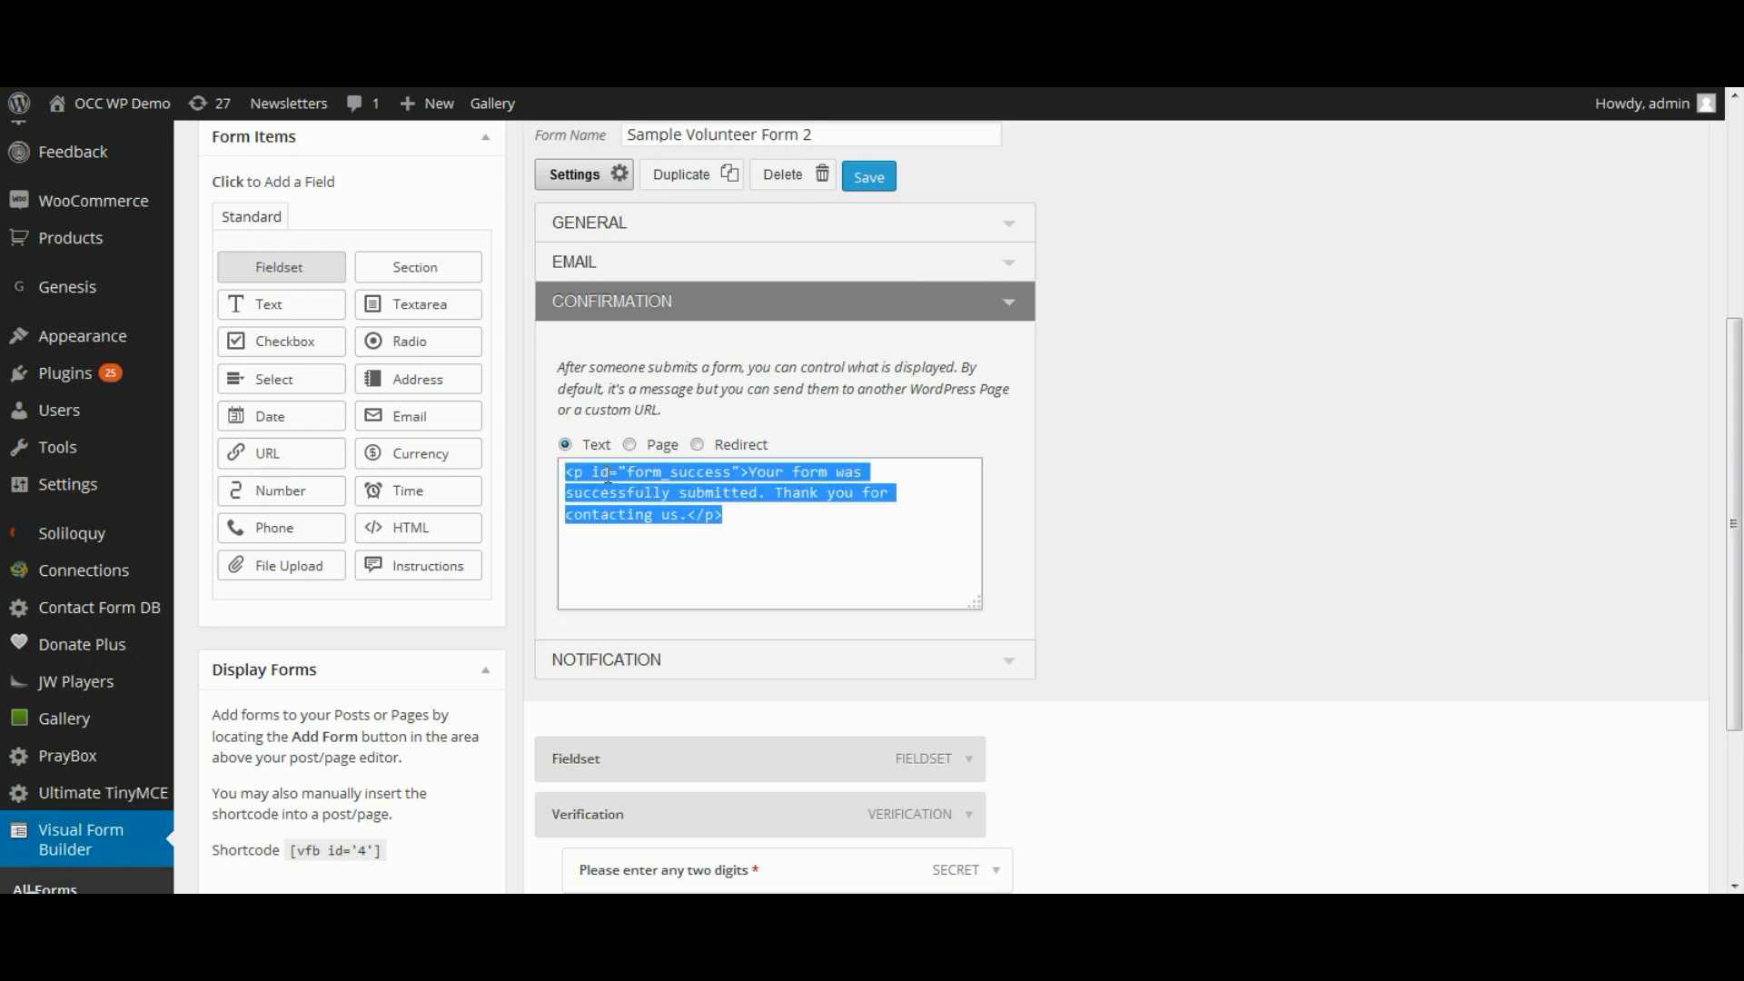
click(750, 472)
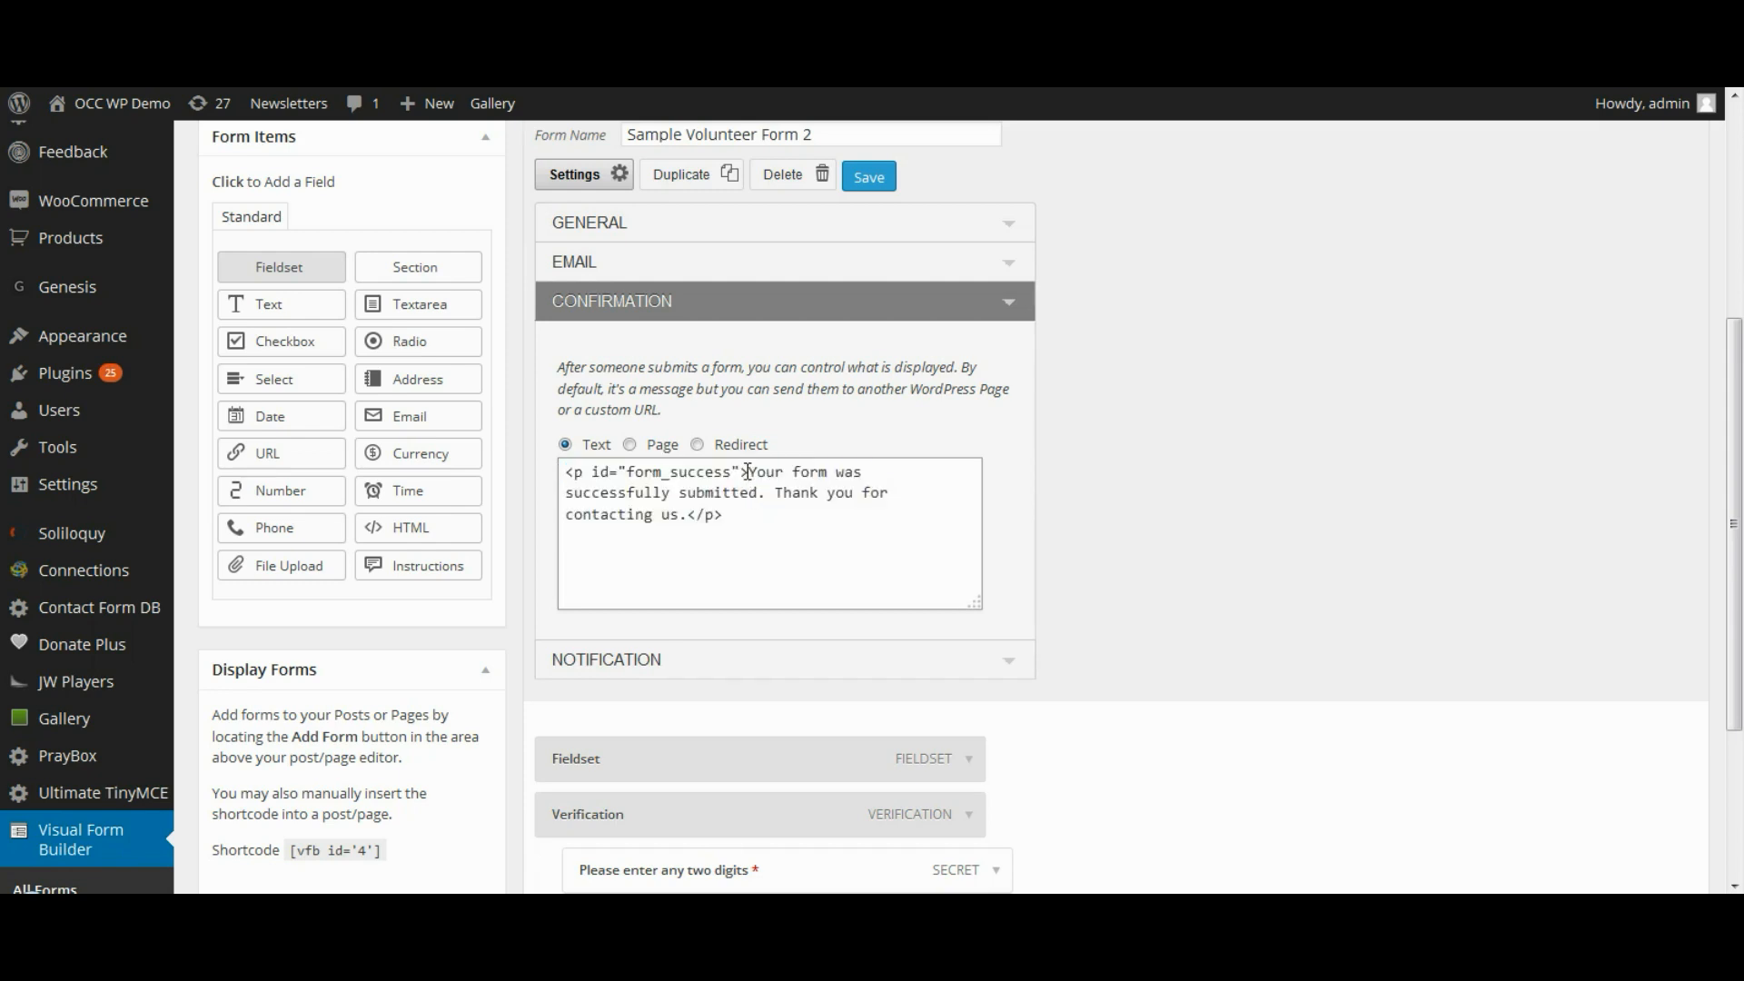
drag(747, 472, 759, 490)
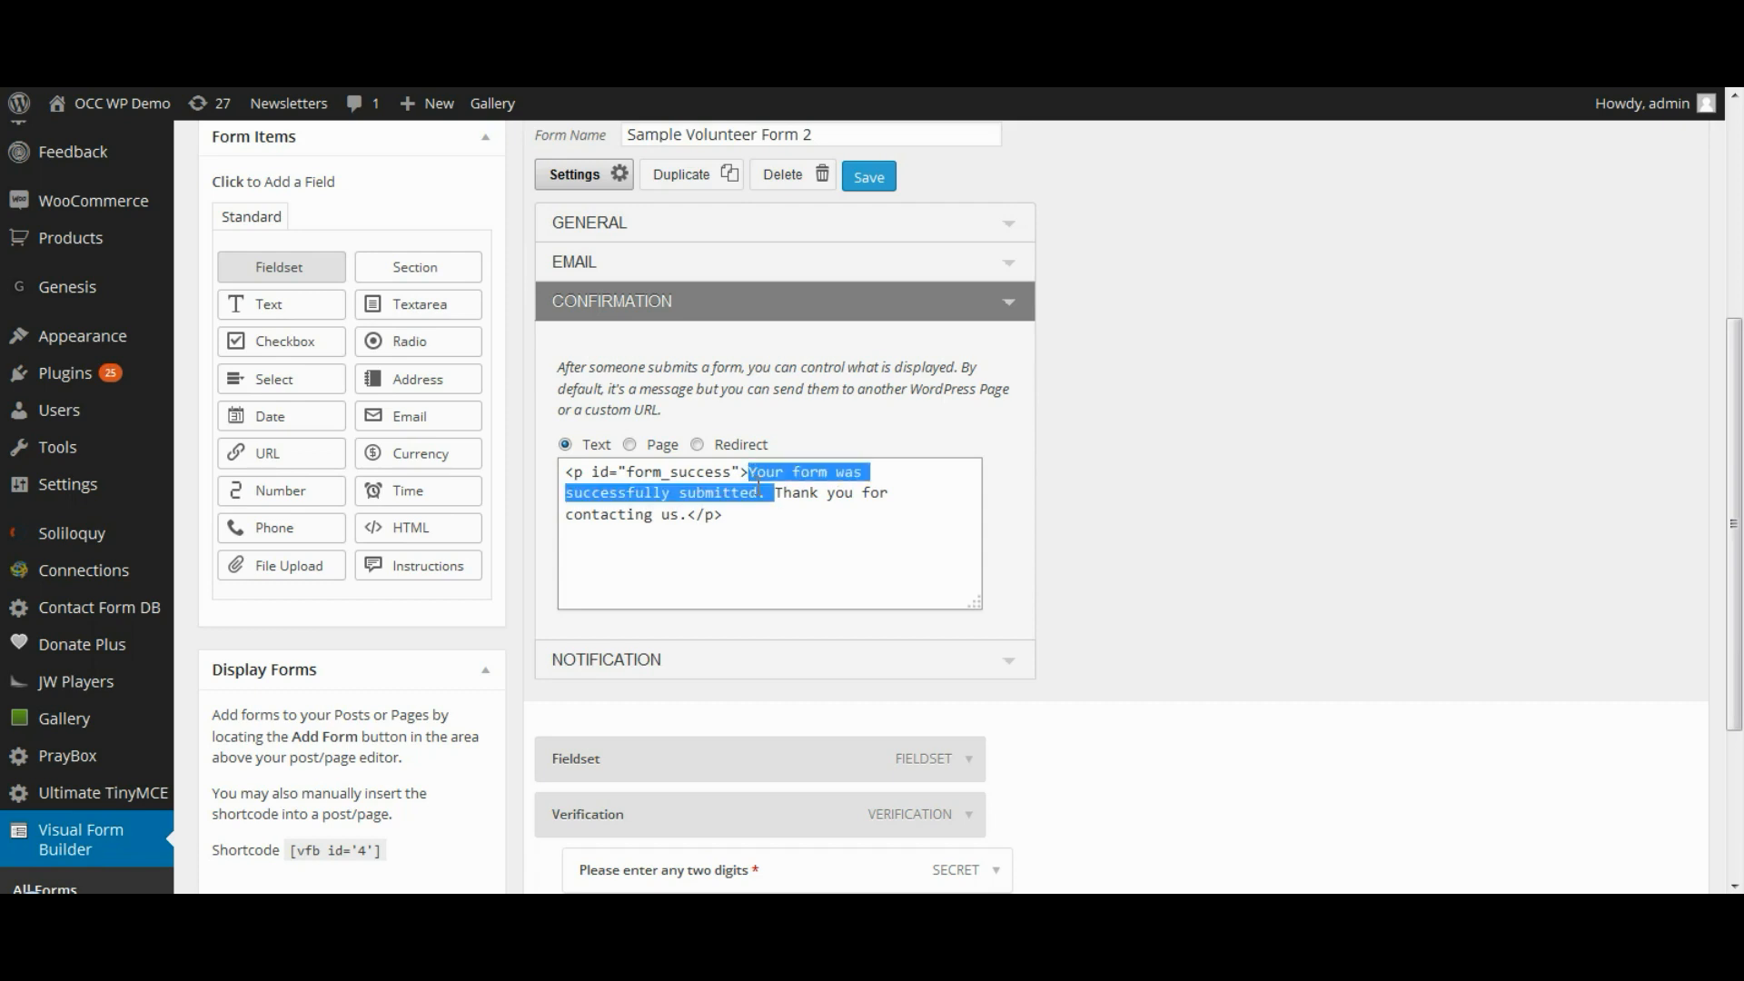
drag(753, 491, 670, 508)
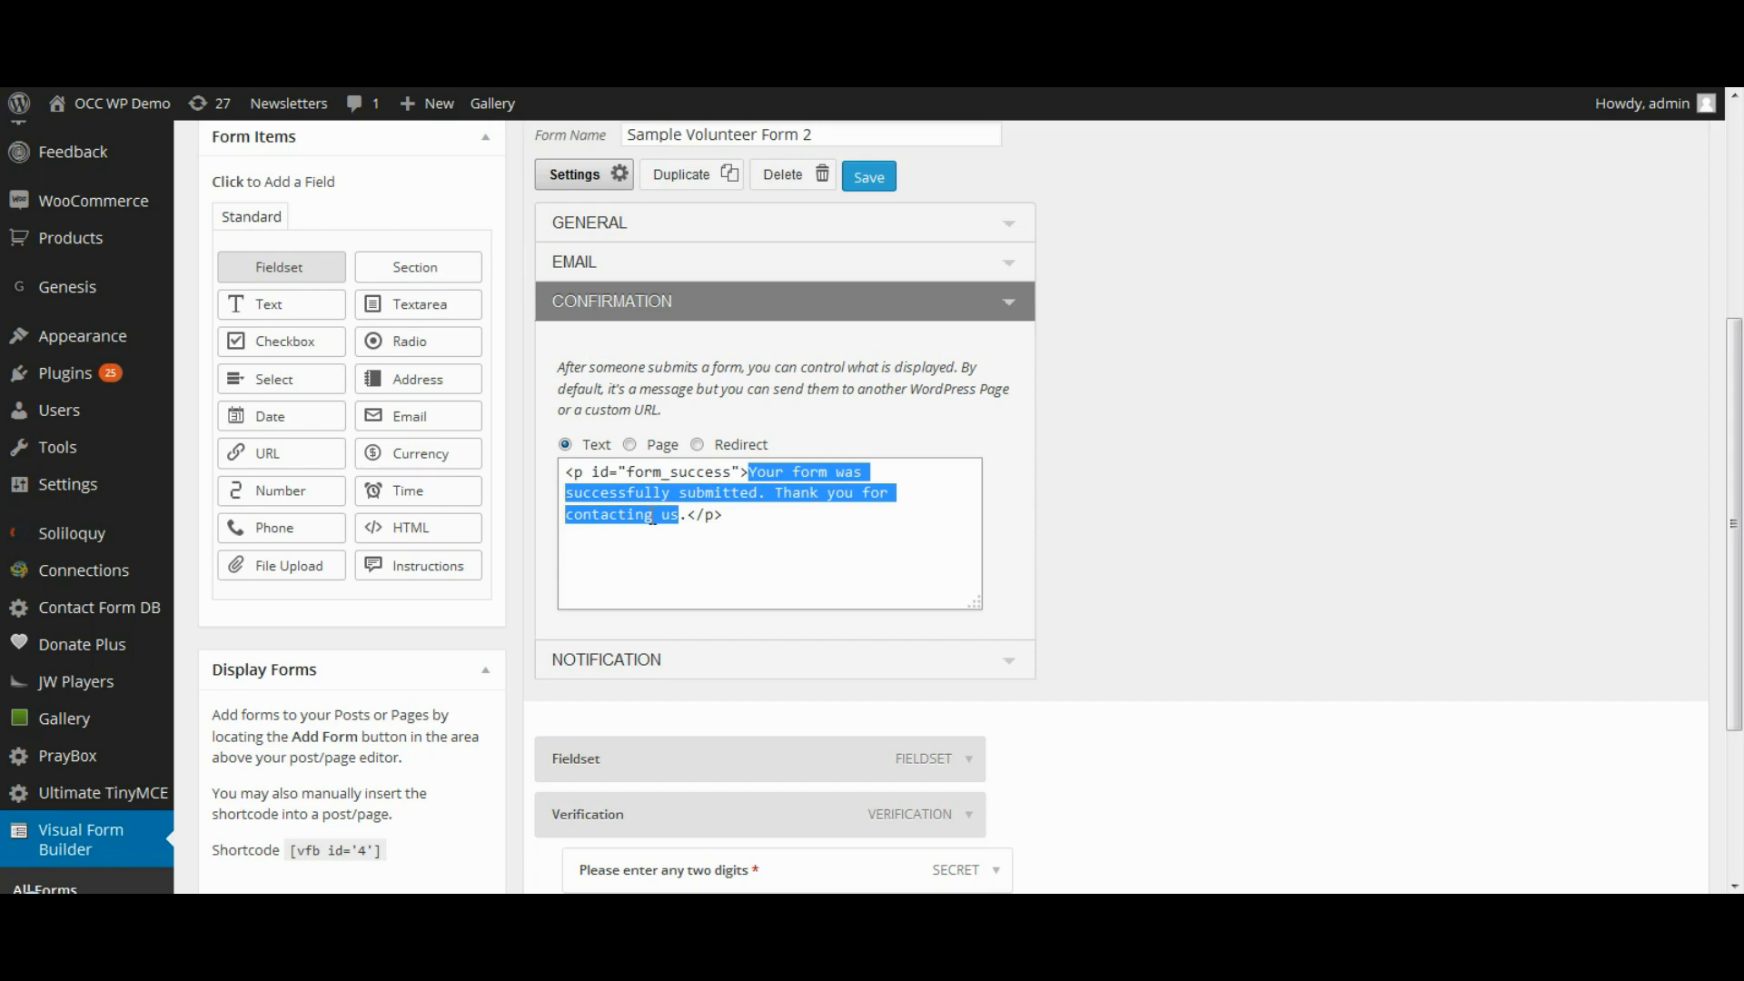
click(652, 515)
text(We will be in touch with you shortly.)
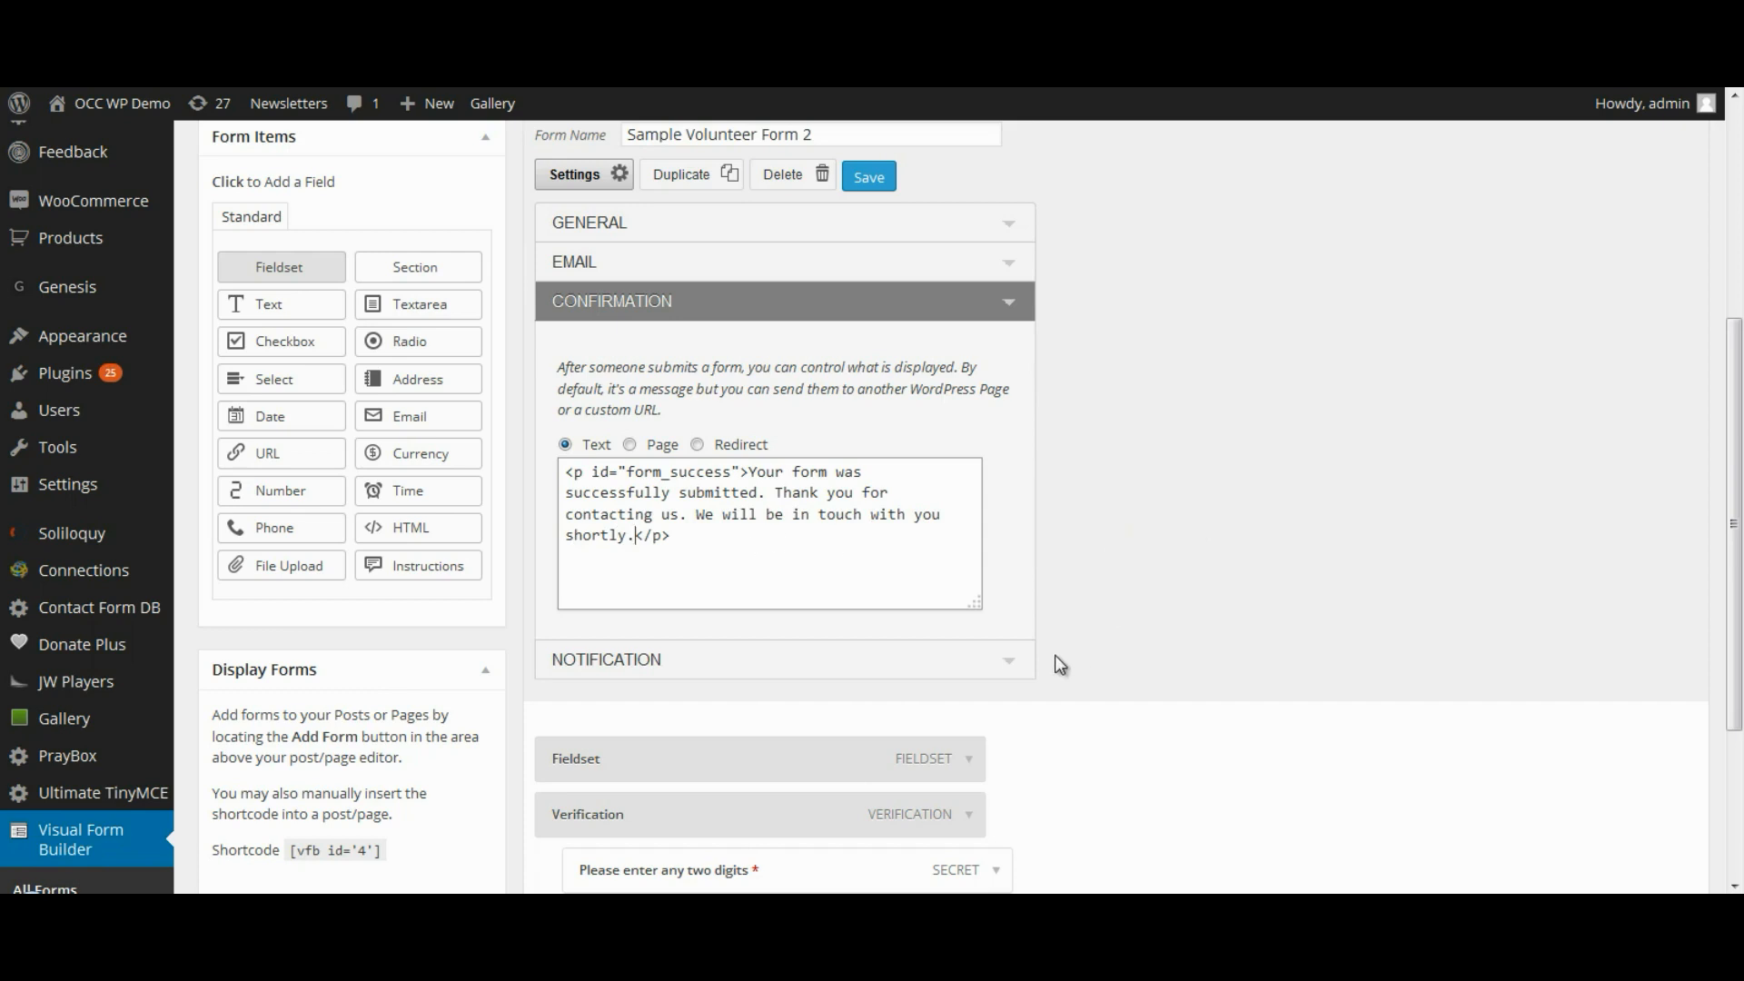
click(1010, 304)
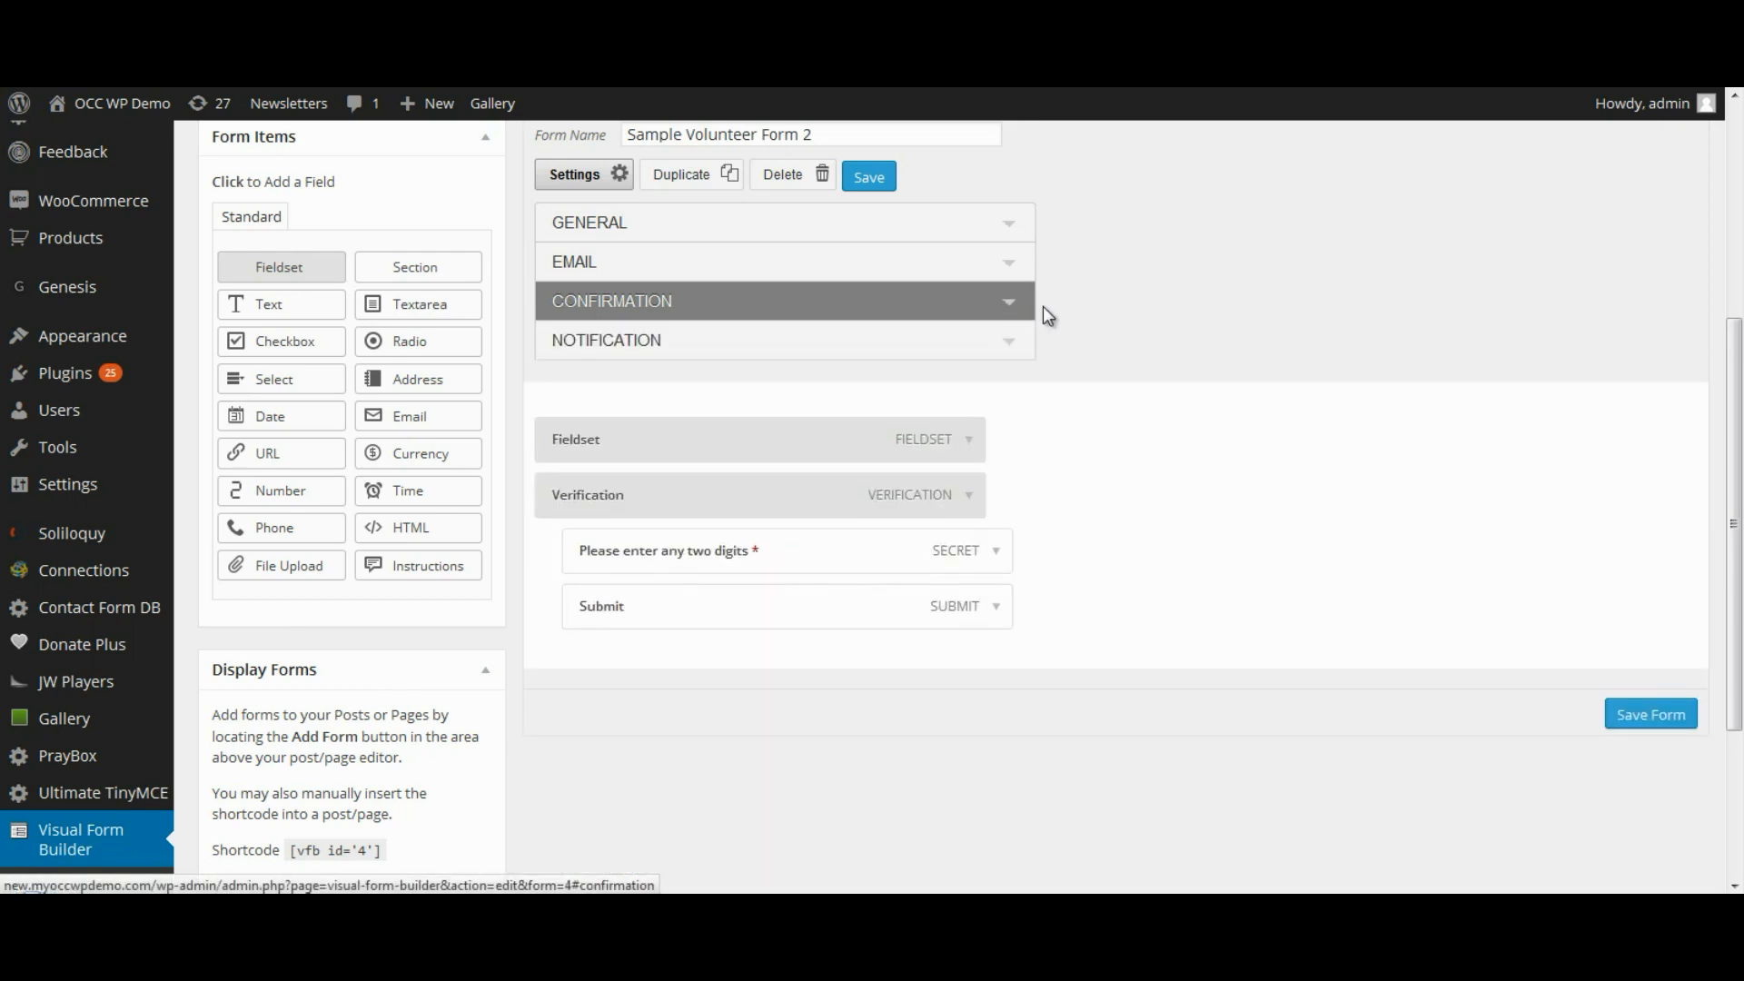
Enable the notification option to send a confirmation e-mail to the user, with "Sample Organization" as sender name.
click(1024, 343)
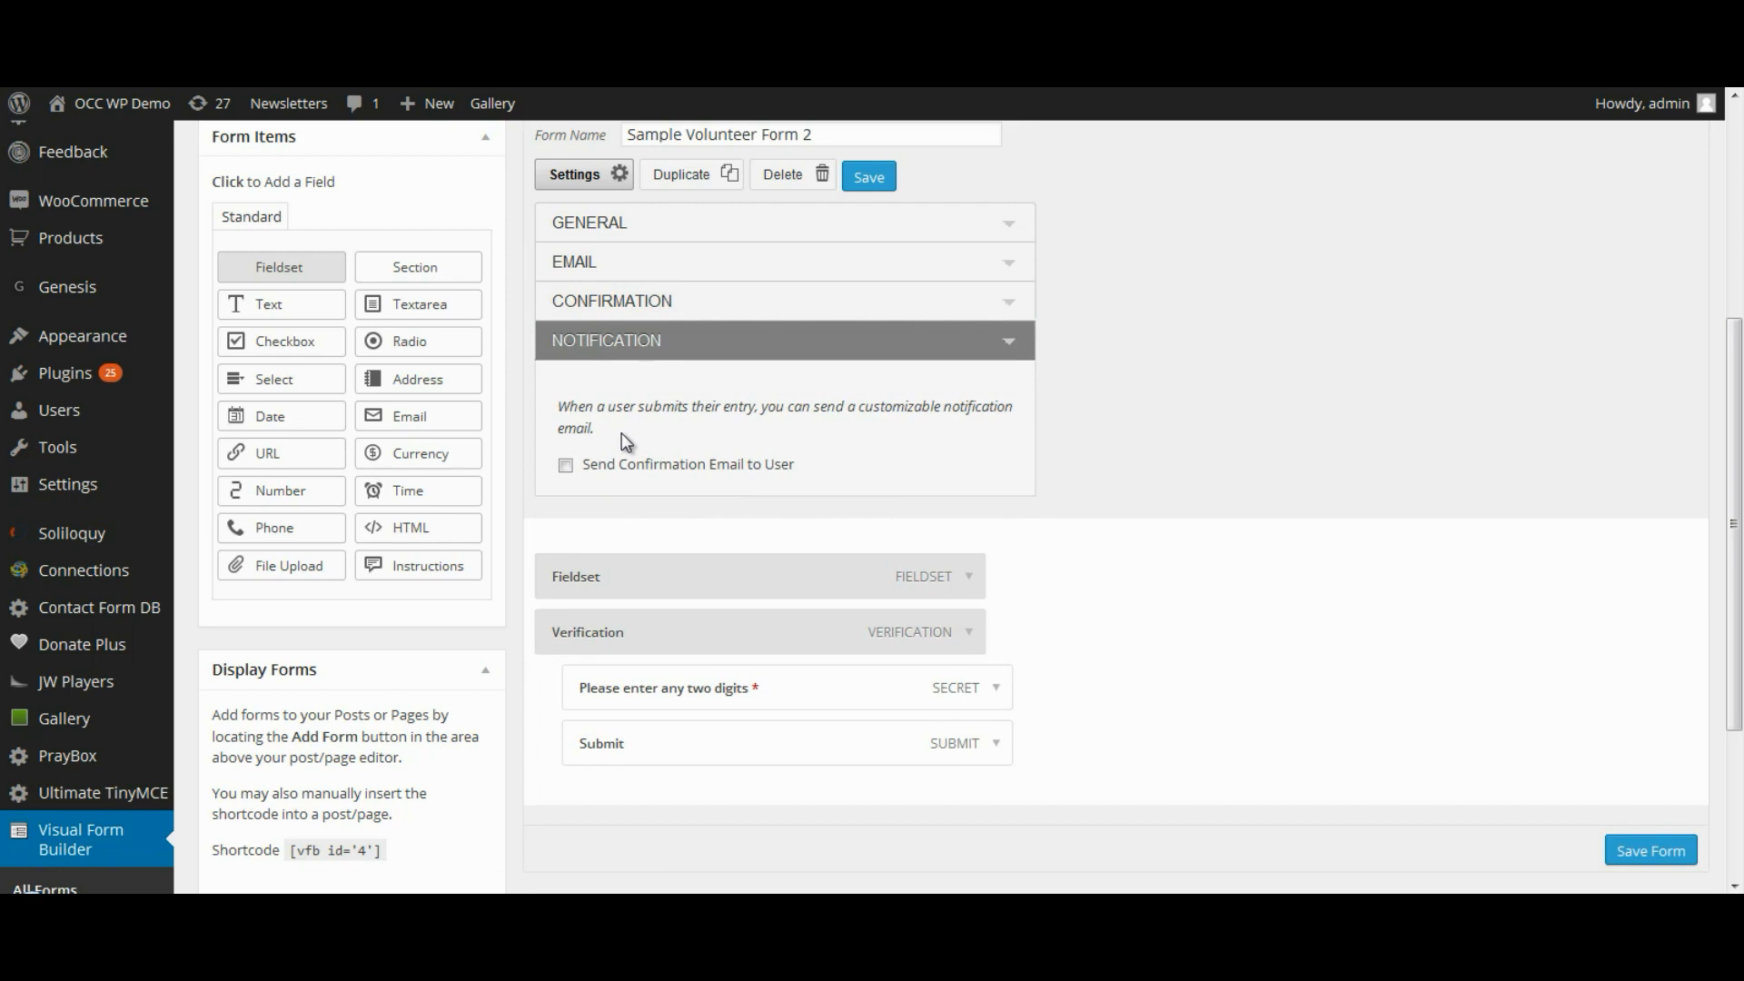
click(565, 469)
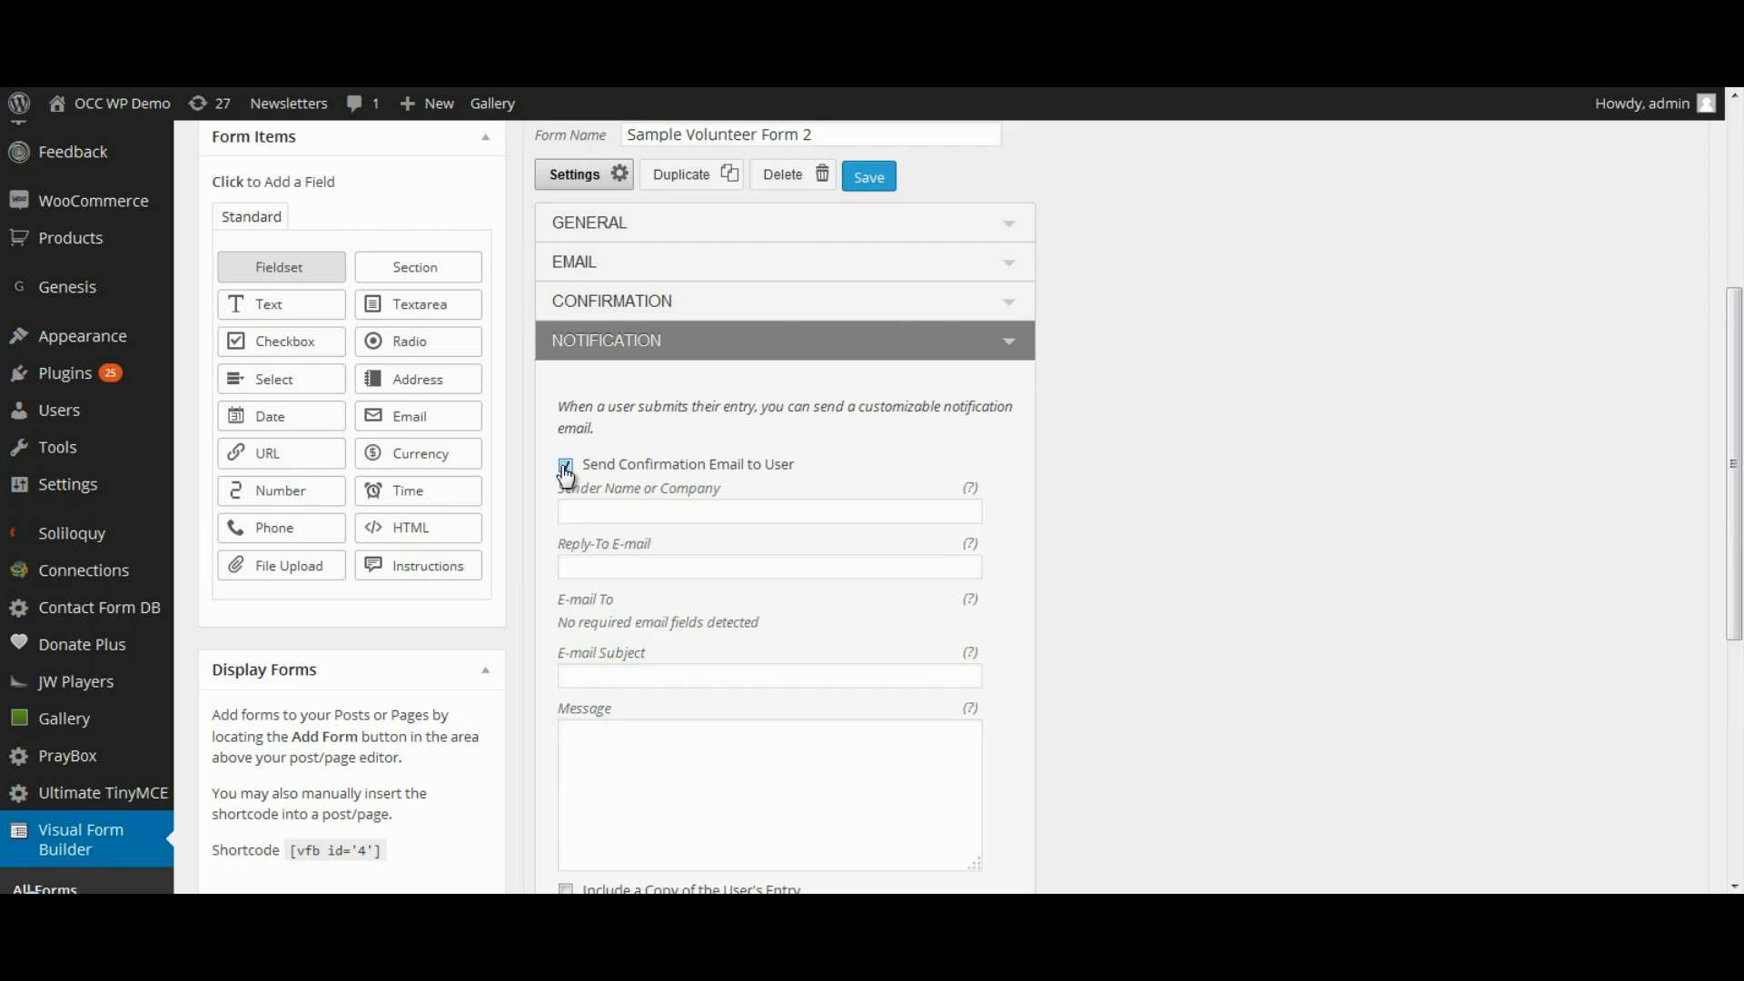
click(664, 517)
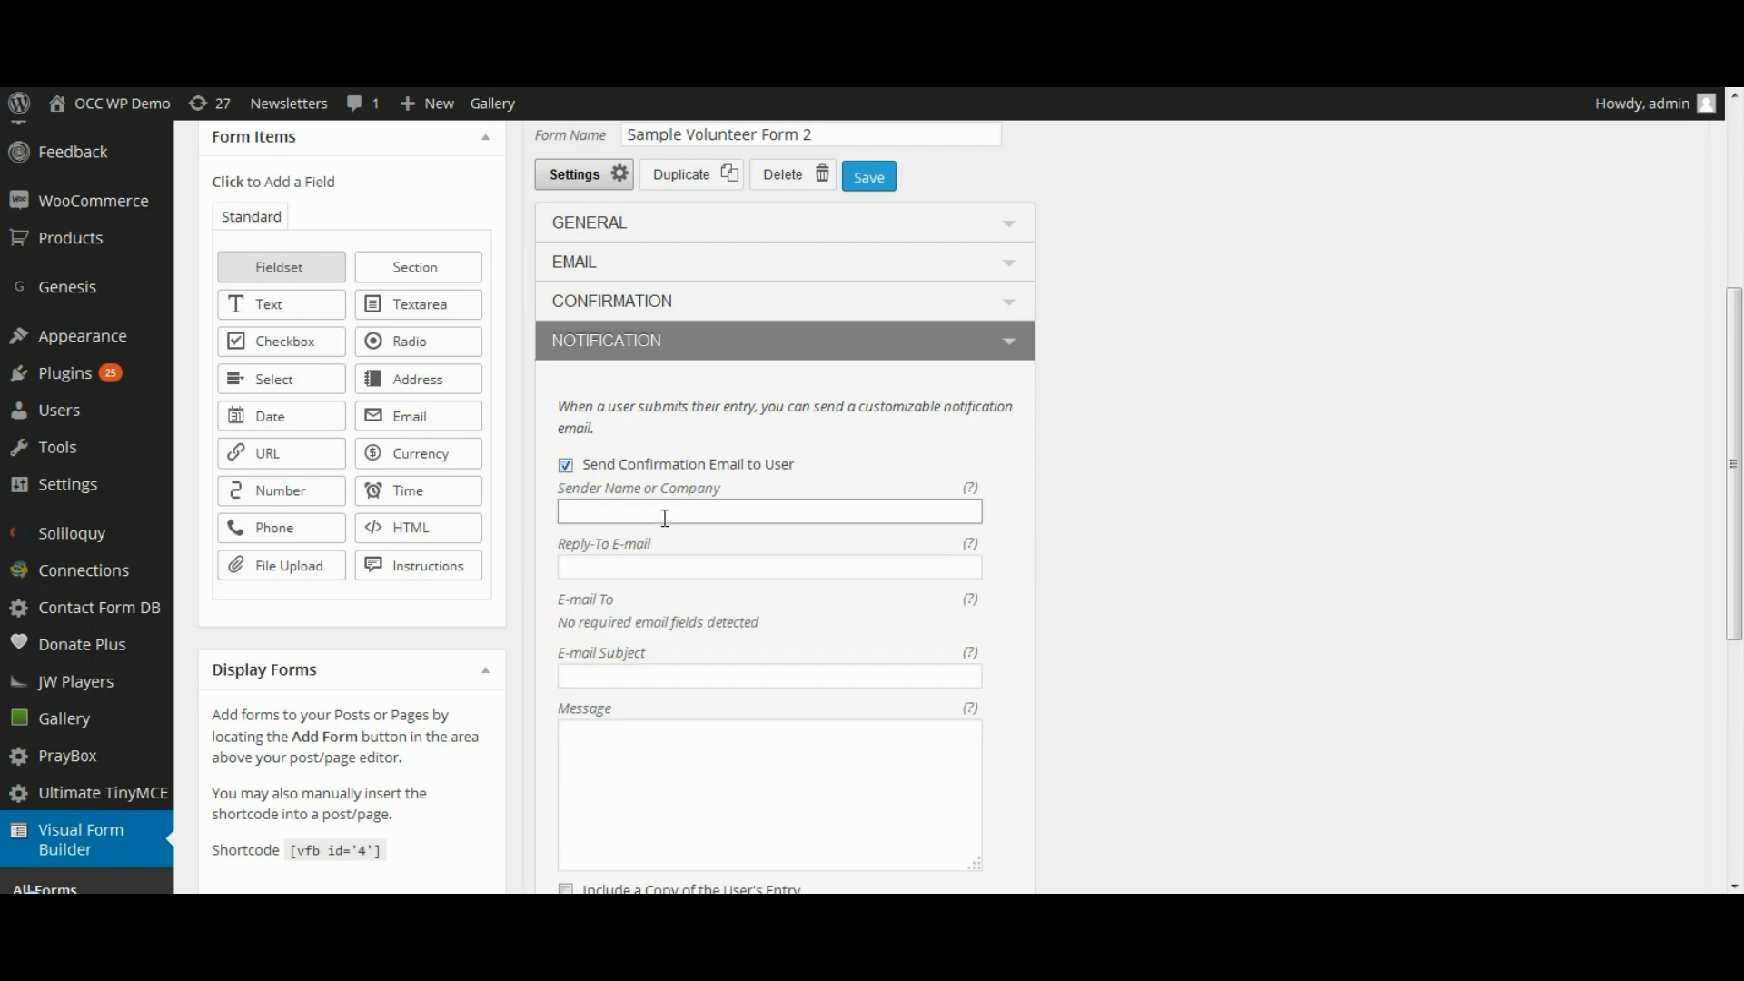
text(Sample Organization)
Enter the notification's reply-to e-mail address and set its subject to "Thank you for your volunteer application".
click(647, 571)
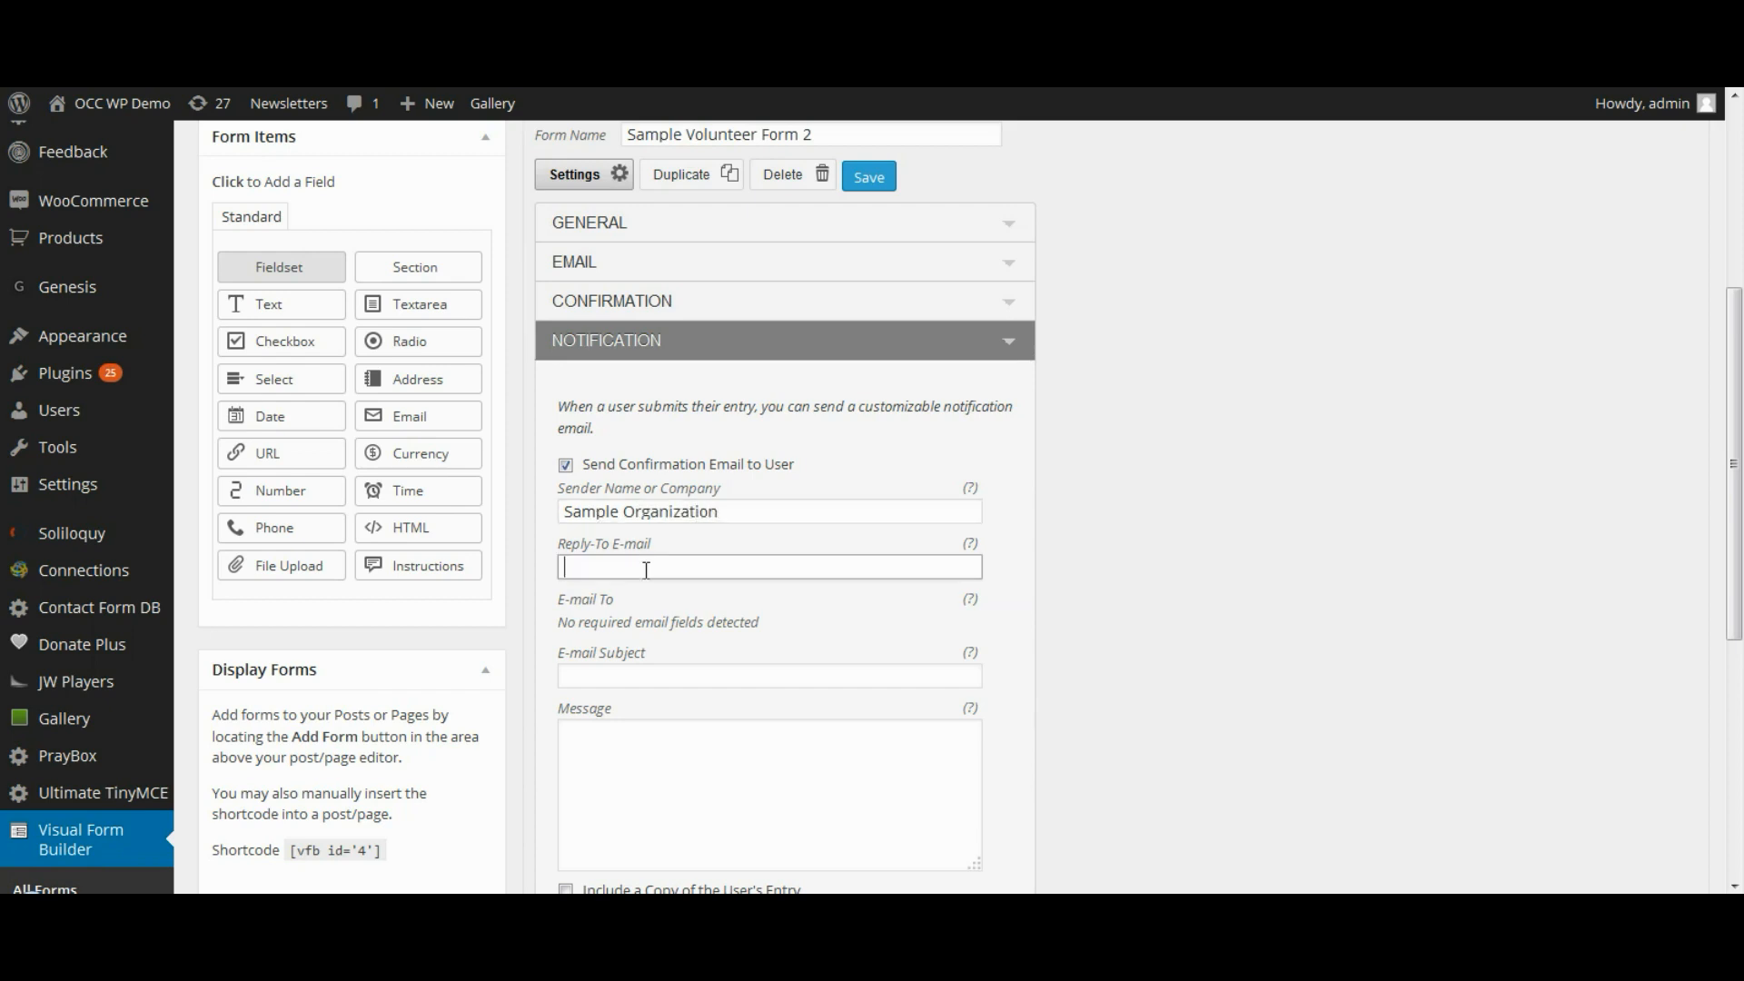
text(sample@sample.cojm)
key(BackSpace)
key(BackSpace)
key(BackSpace)
text(om)
click(615, 673)
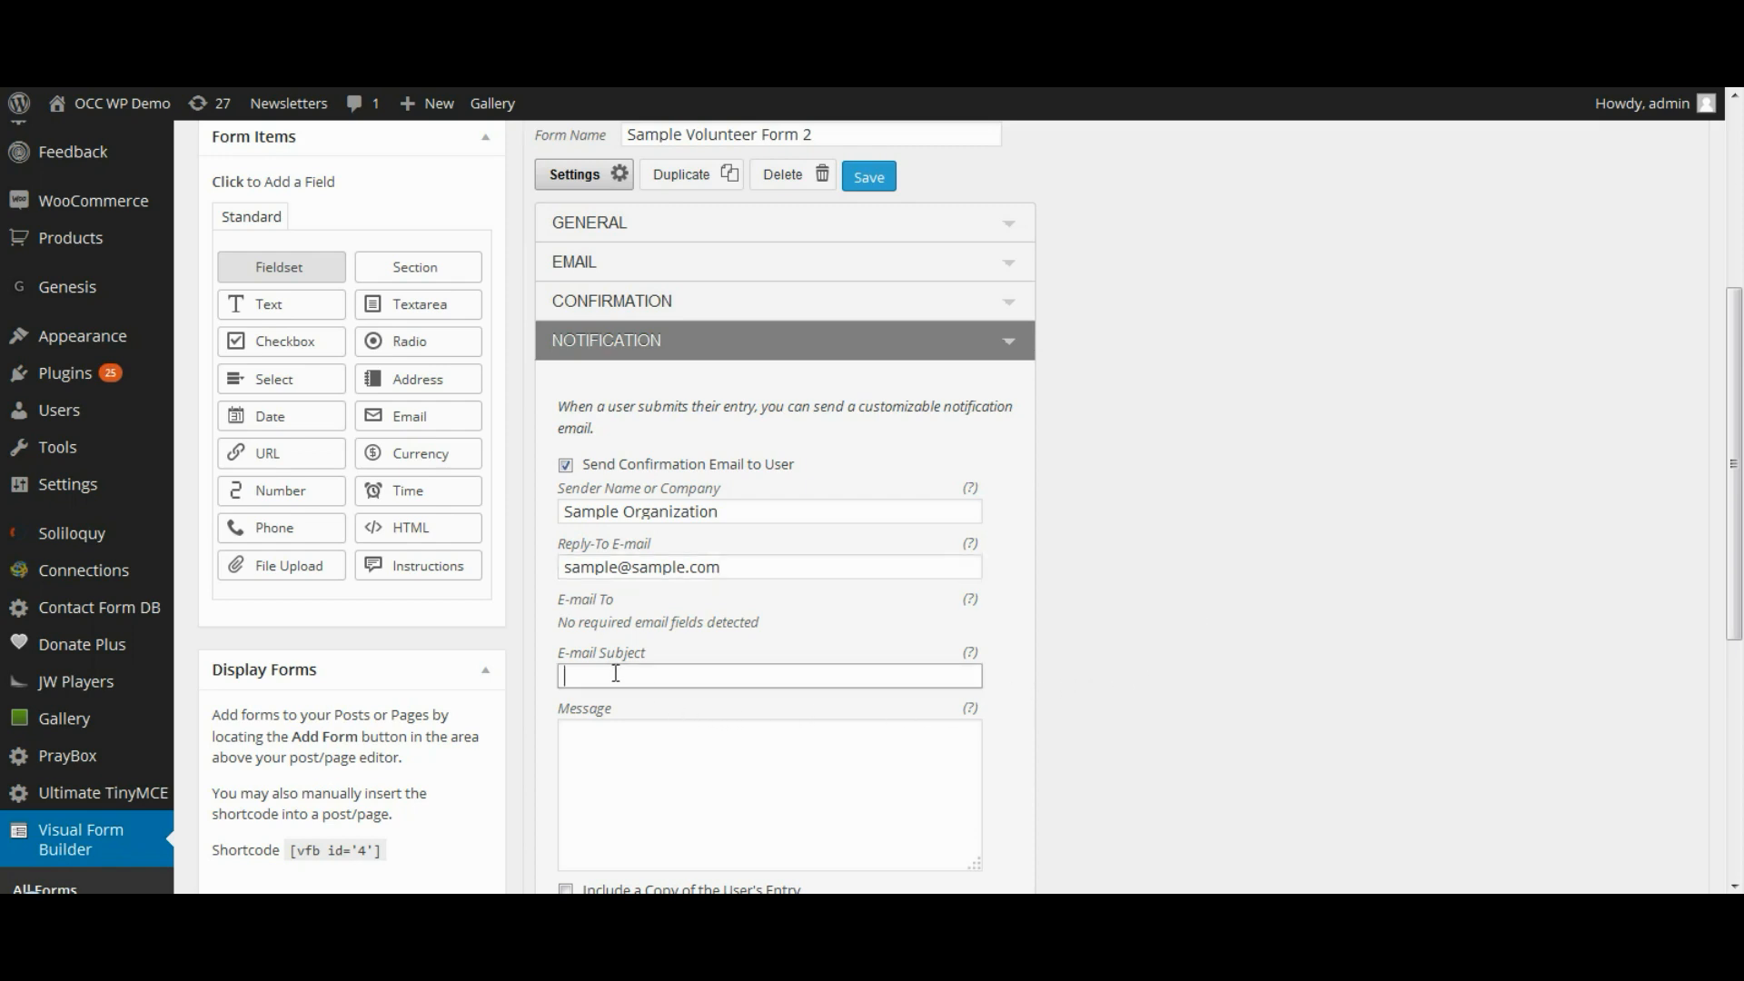
text(Thank you for your volunteer application)
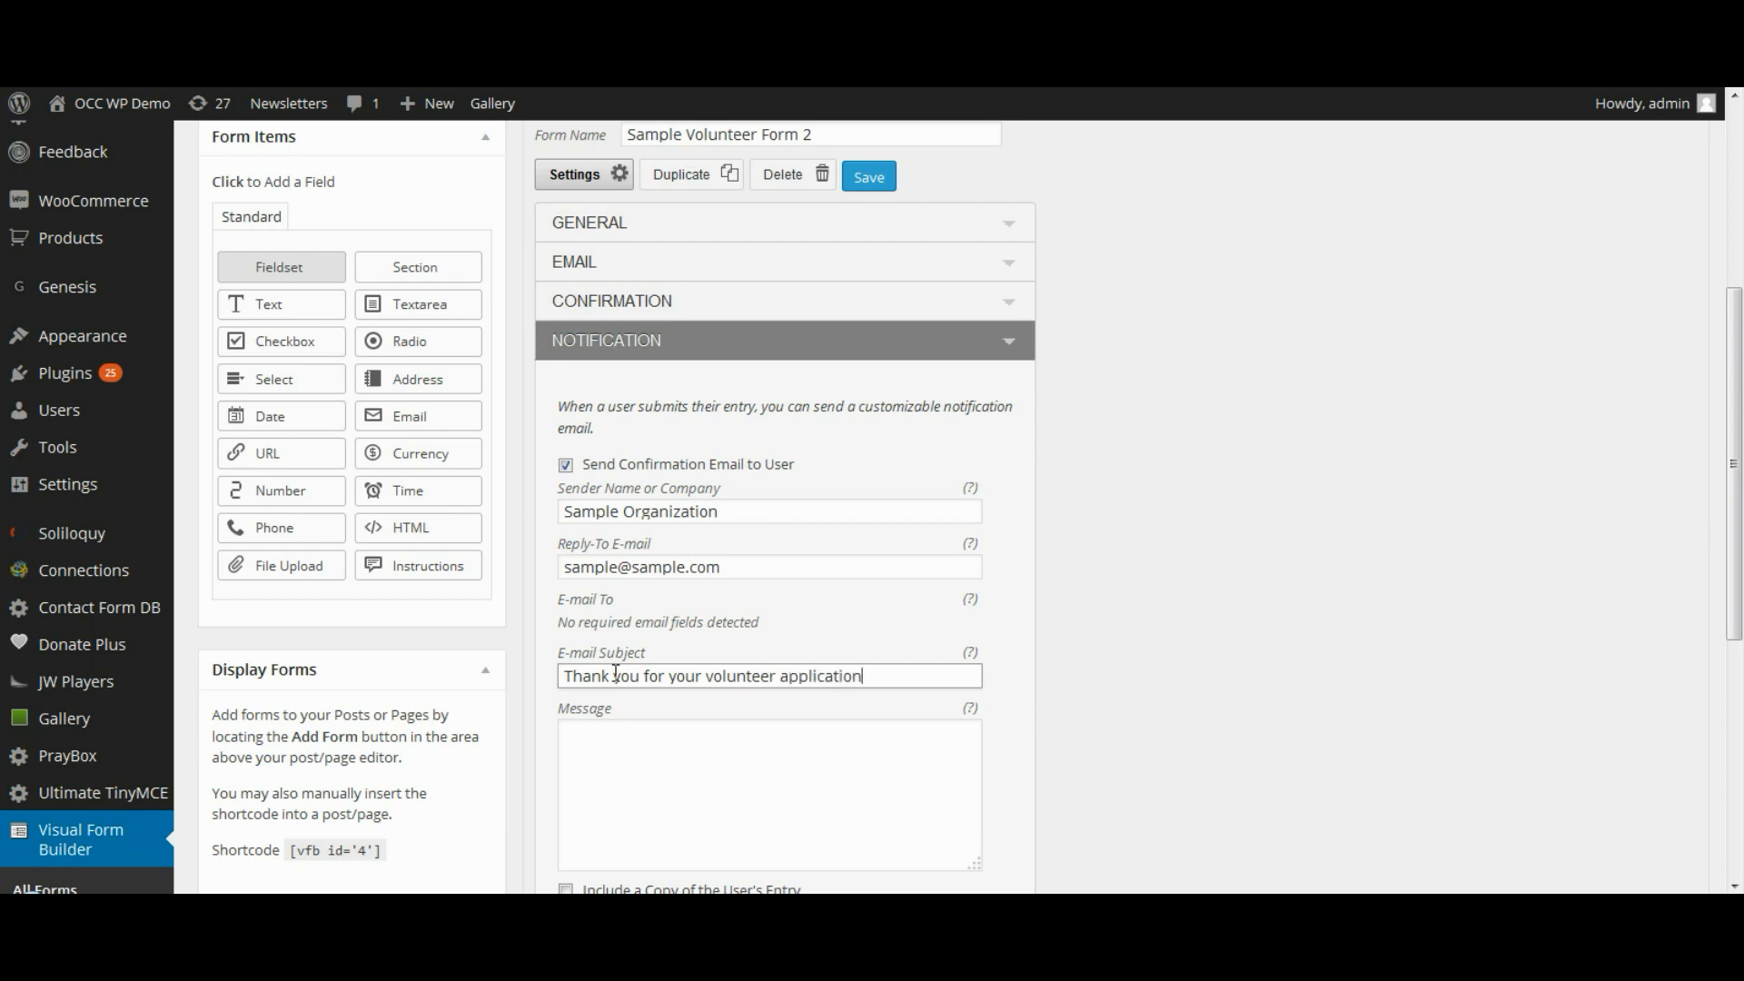
Reuse the e-mail subject text as the notification message, so it reads "Thank you for your volunteer application.".
scroll(990, 735, down, 3)
drag(855, 425, 492, 421)
triple_click(642, 421)
key(ctrl+c)
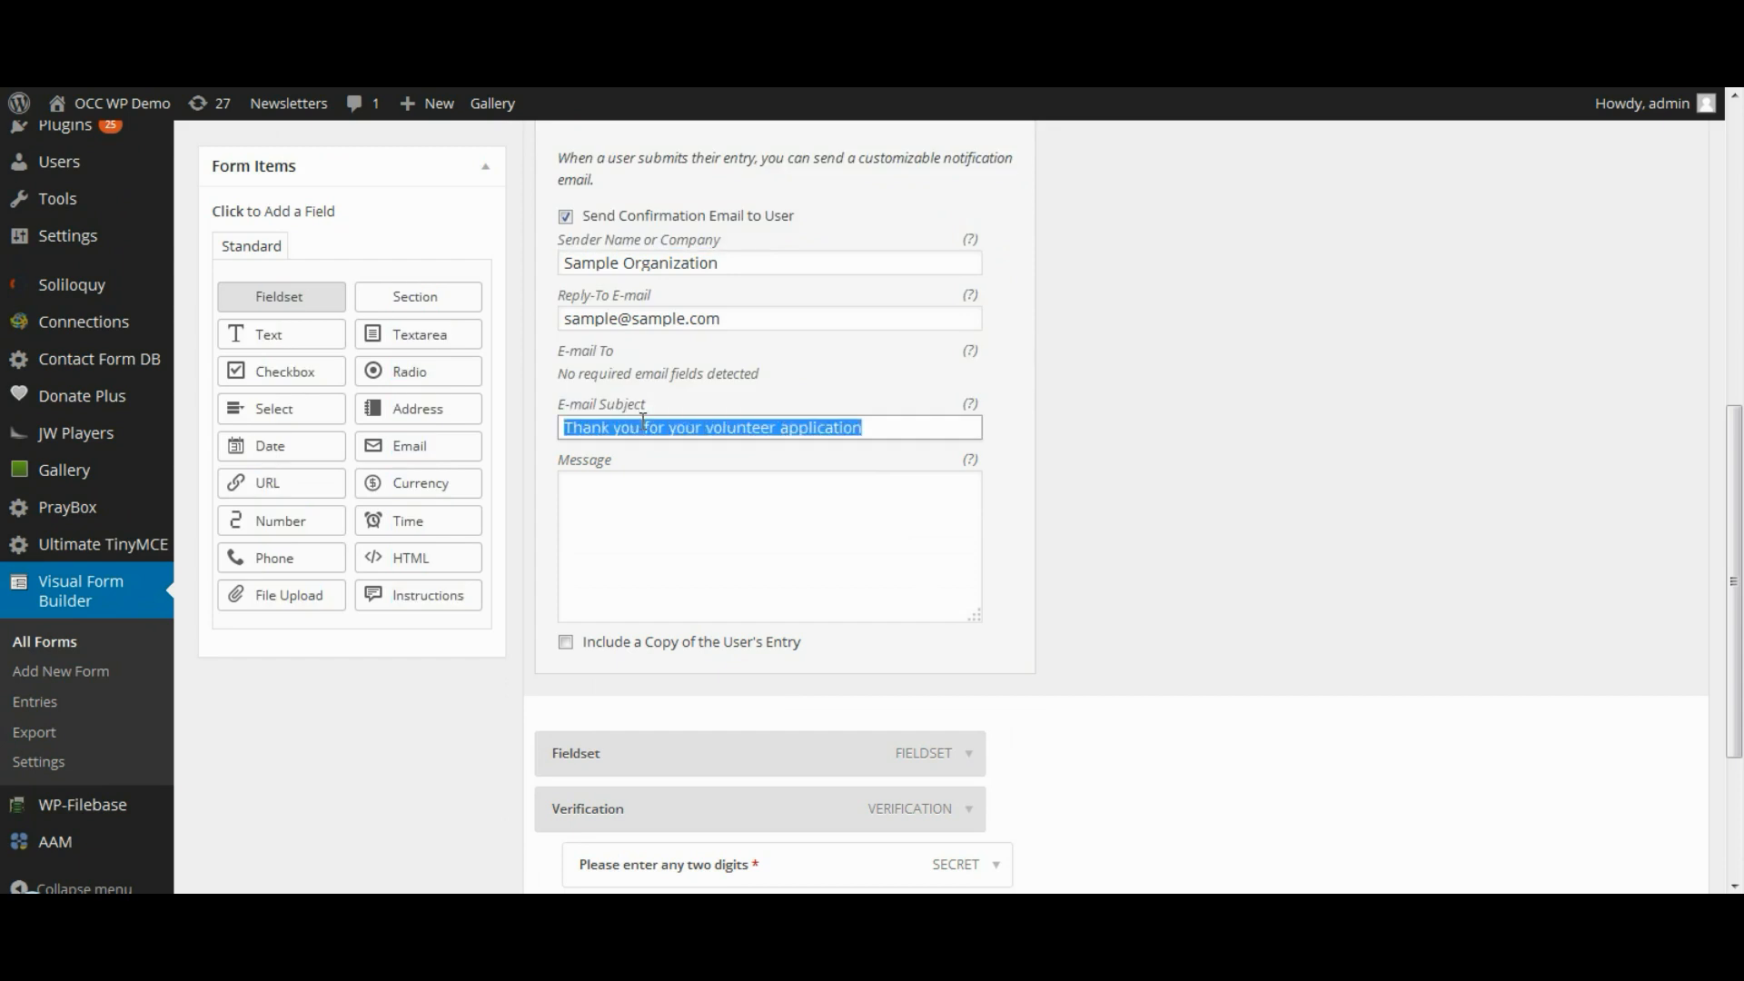
click(687, 503)
key(ctrl+v)
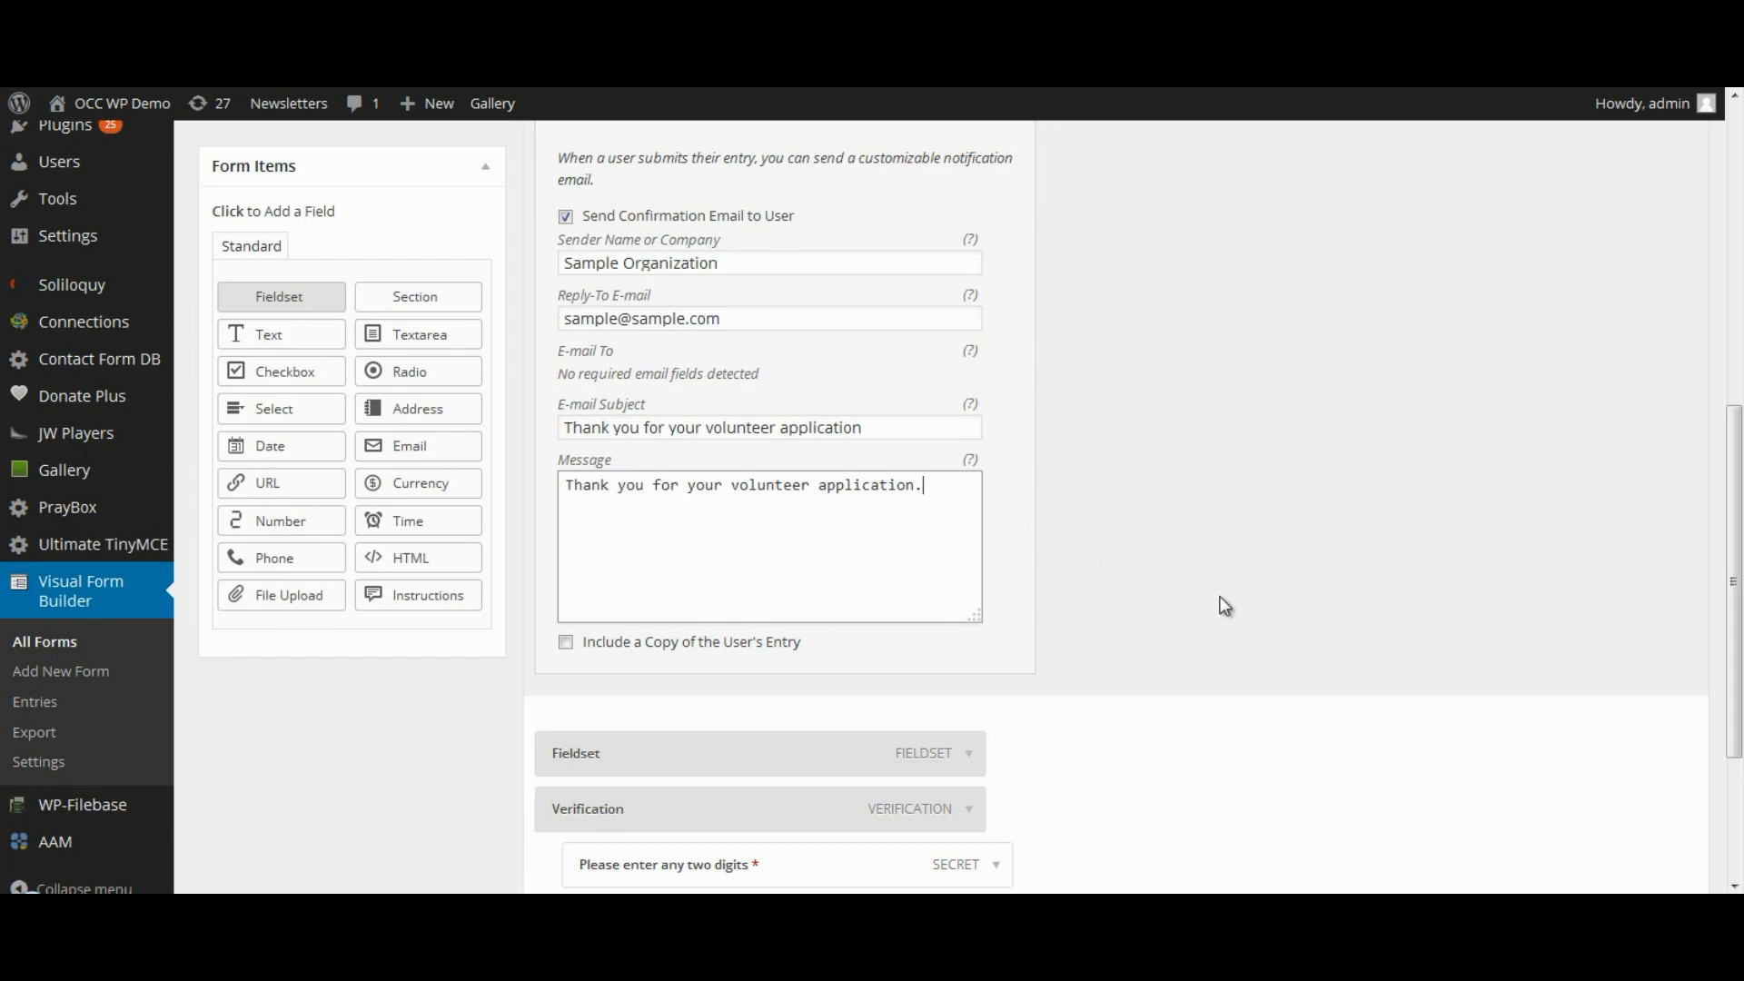
Save the form with its notification settings and collapse the Notification section.
scroll(1217, 596, up, 5)
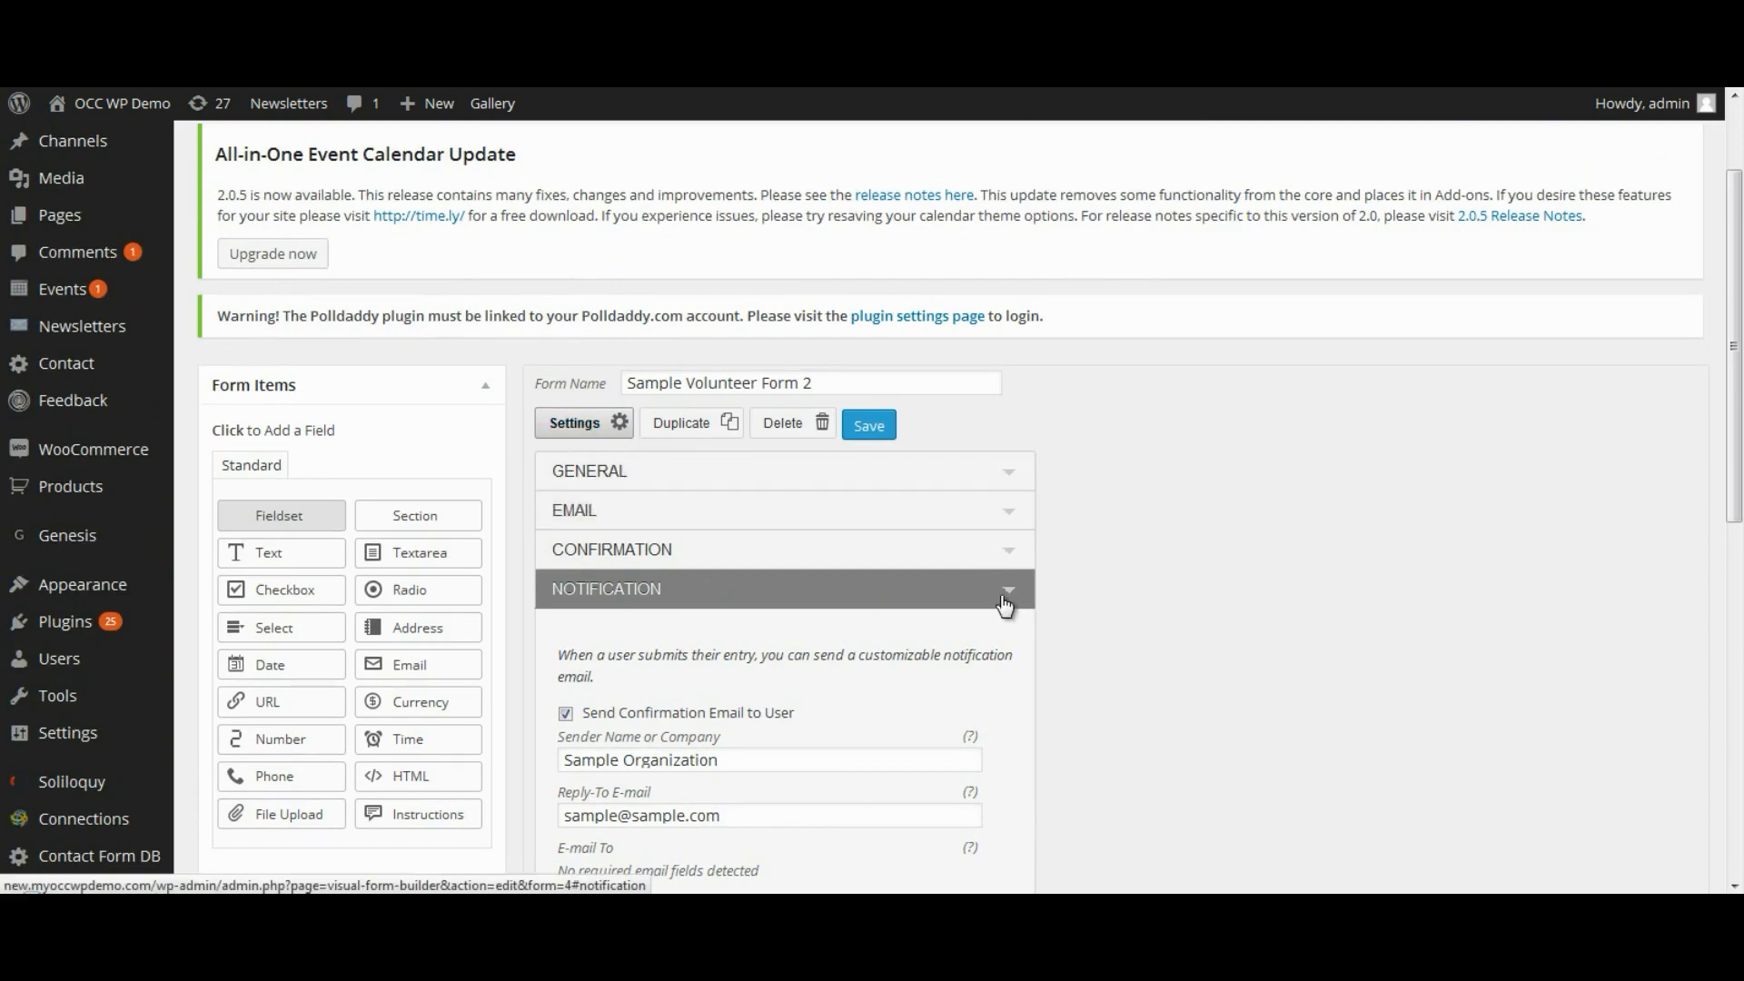
scroll(1213, 603, down, 7)
scroll(1362, 608, down, 2)
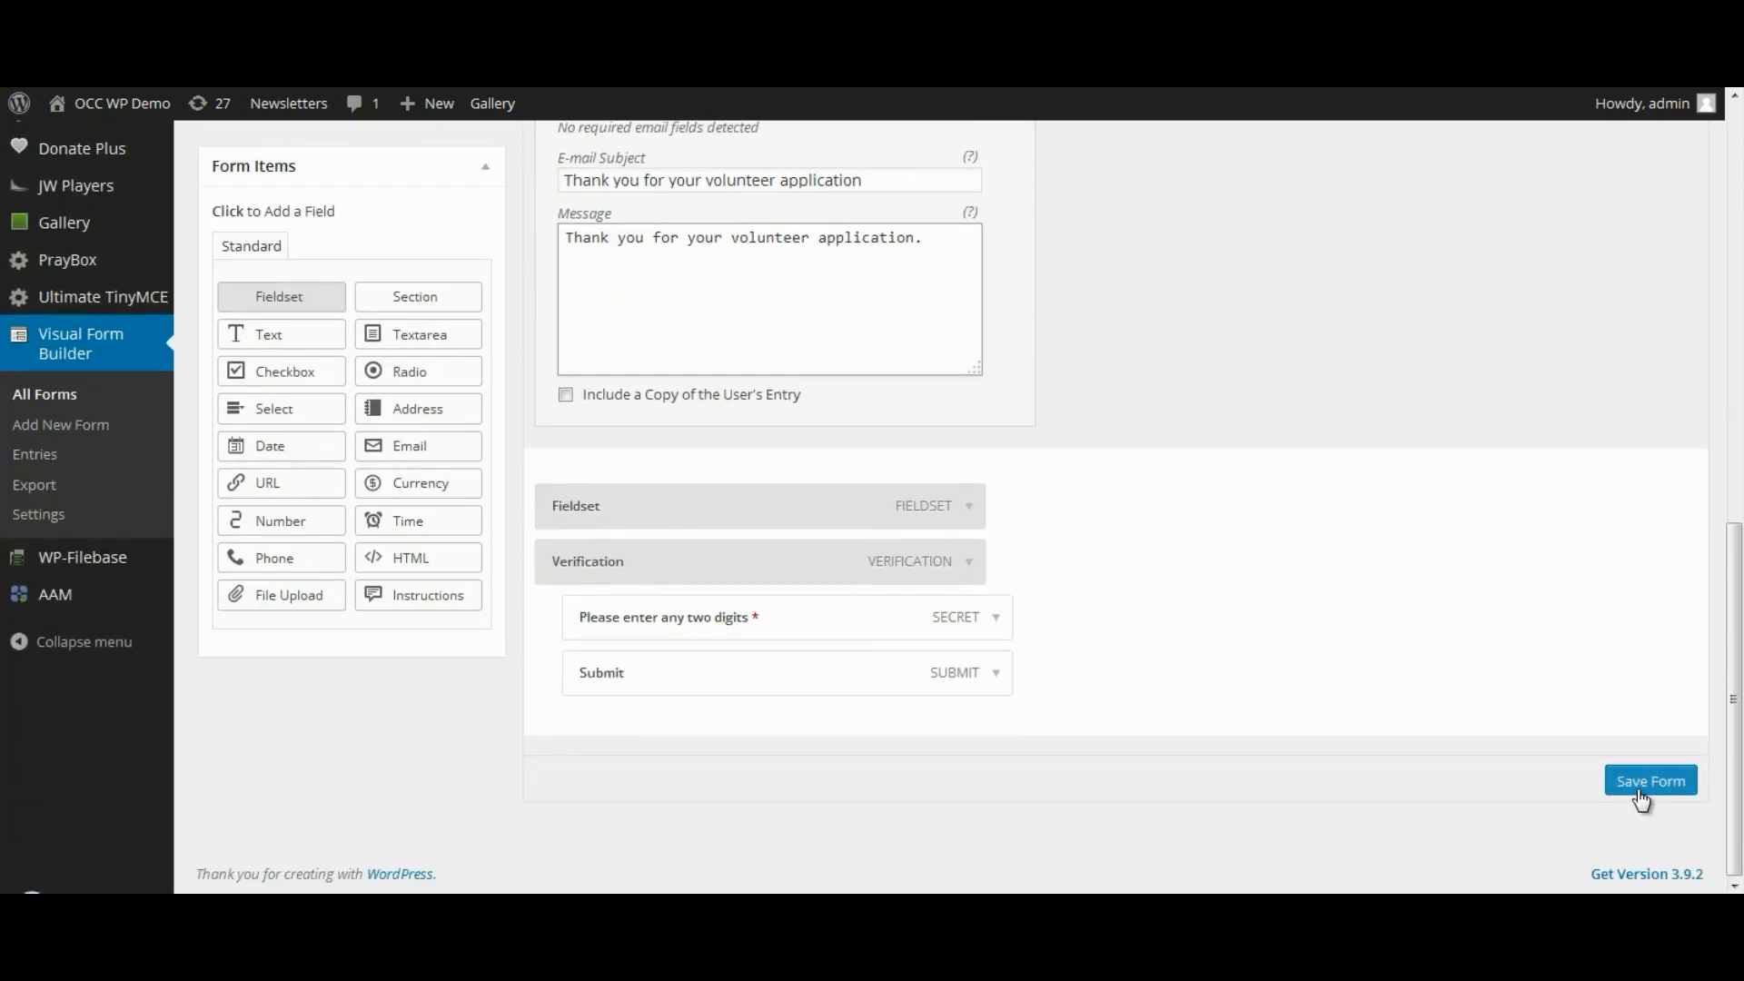
click(1642, 799)
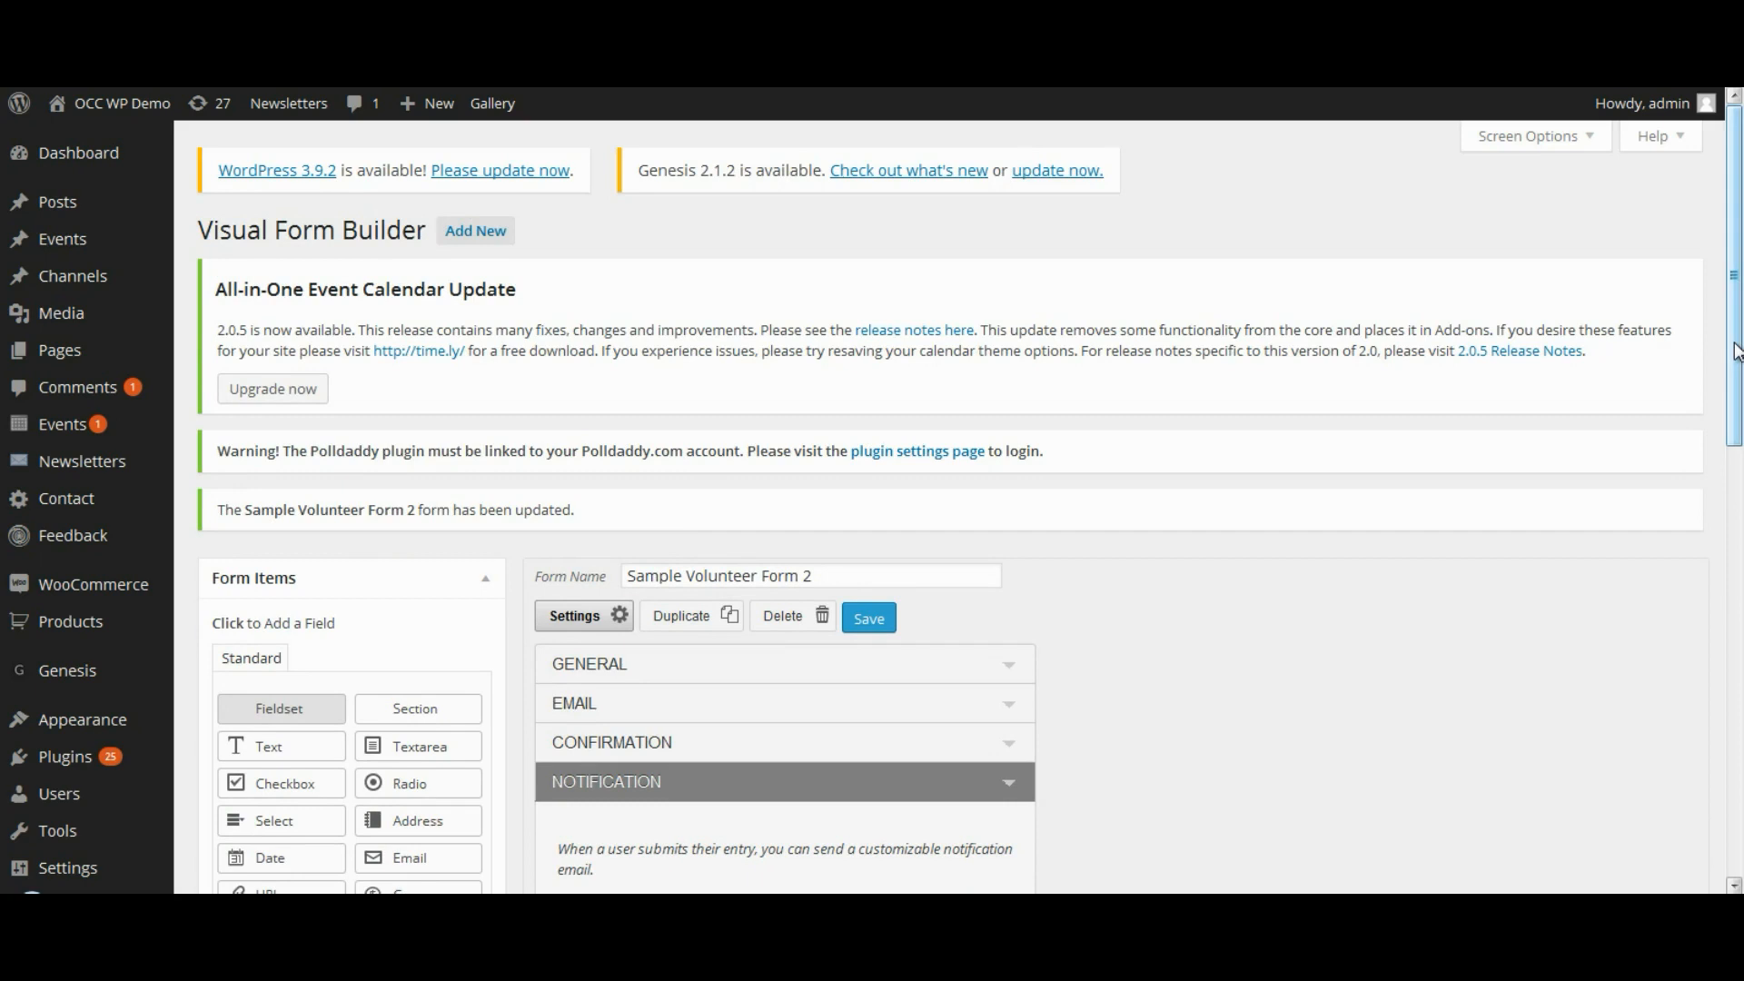
drag(1734, 351, 1734, 526)
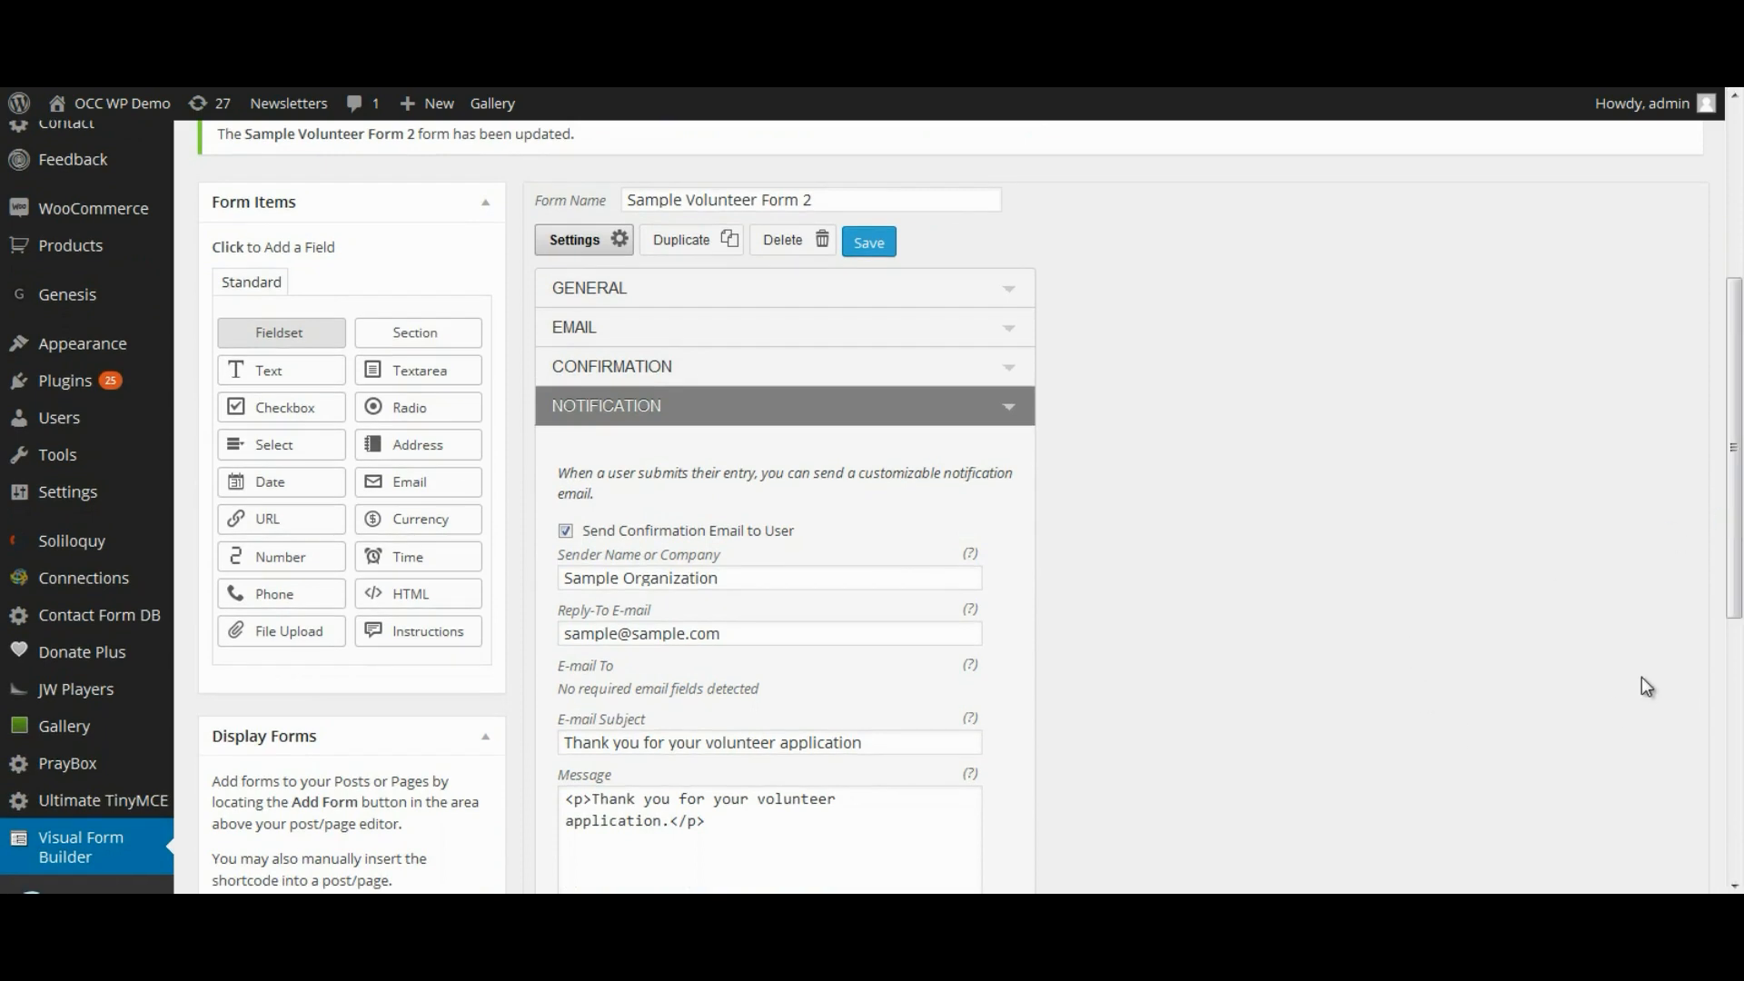
click(1006, 410)
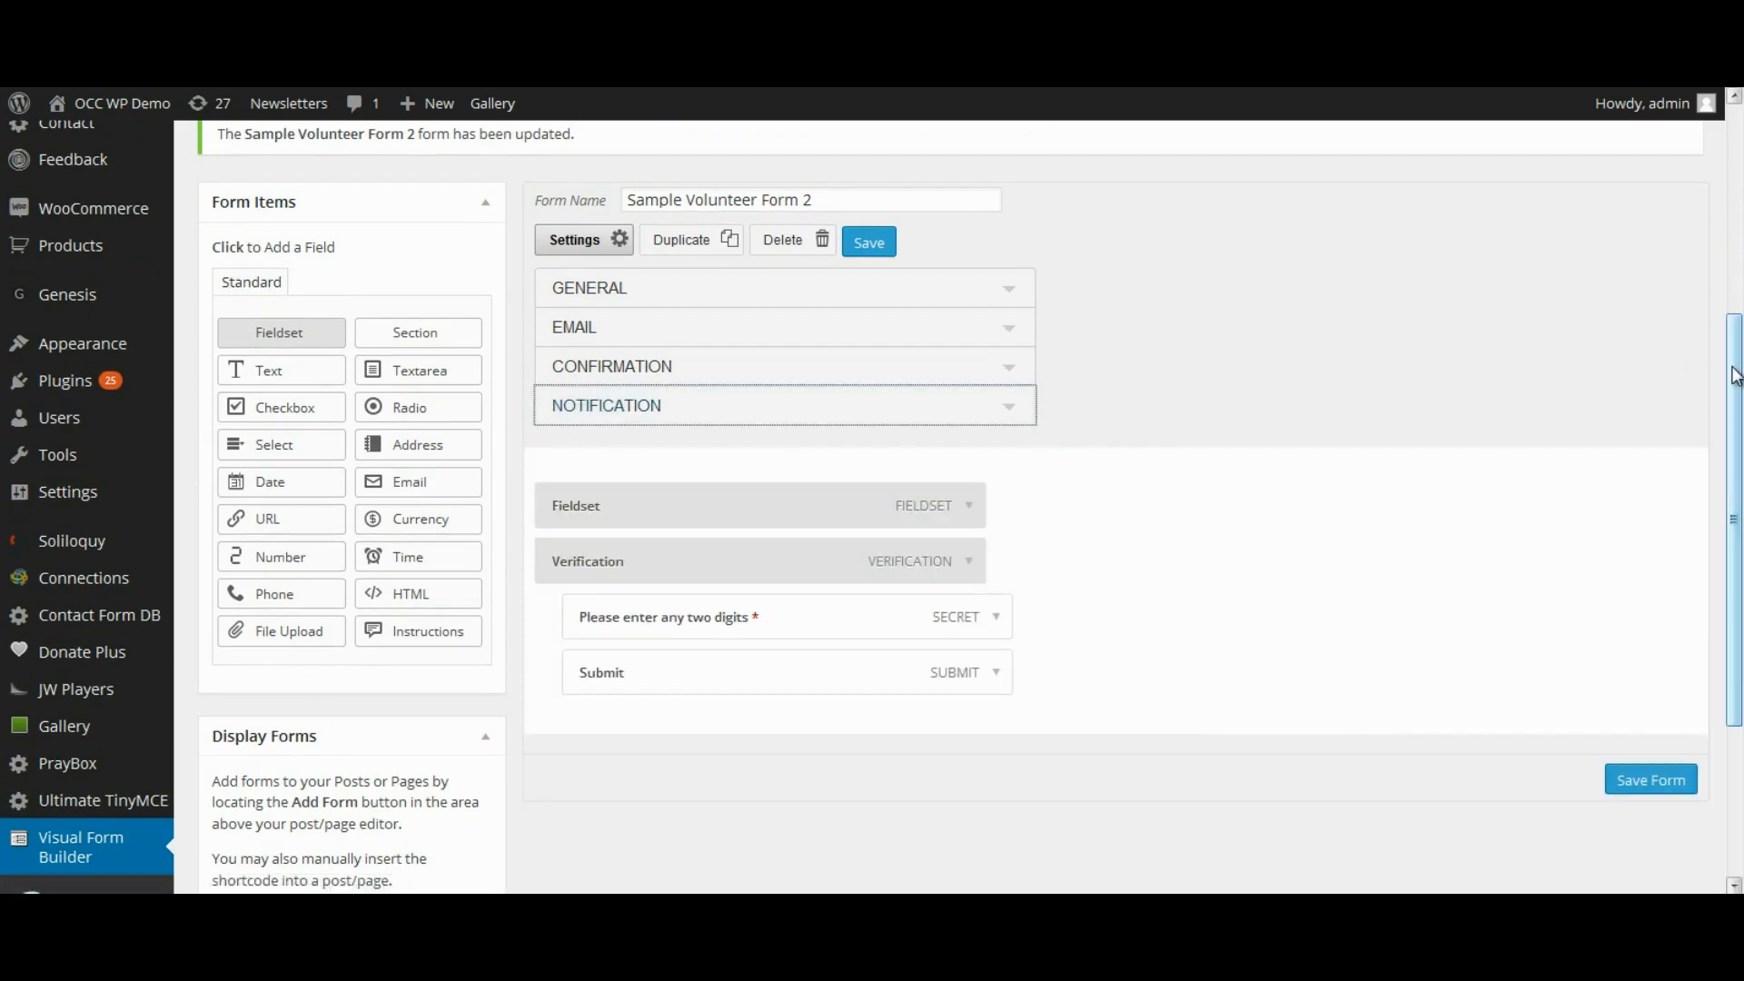
drag(1734, 375, 1735, 413)
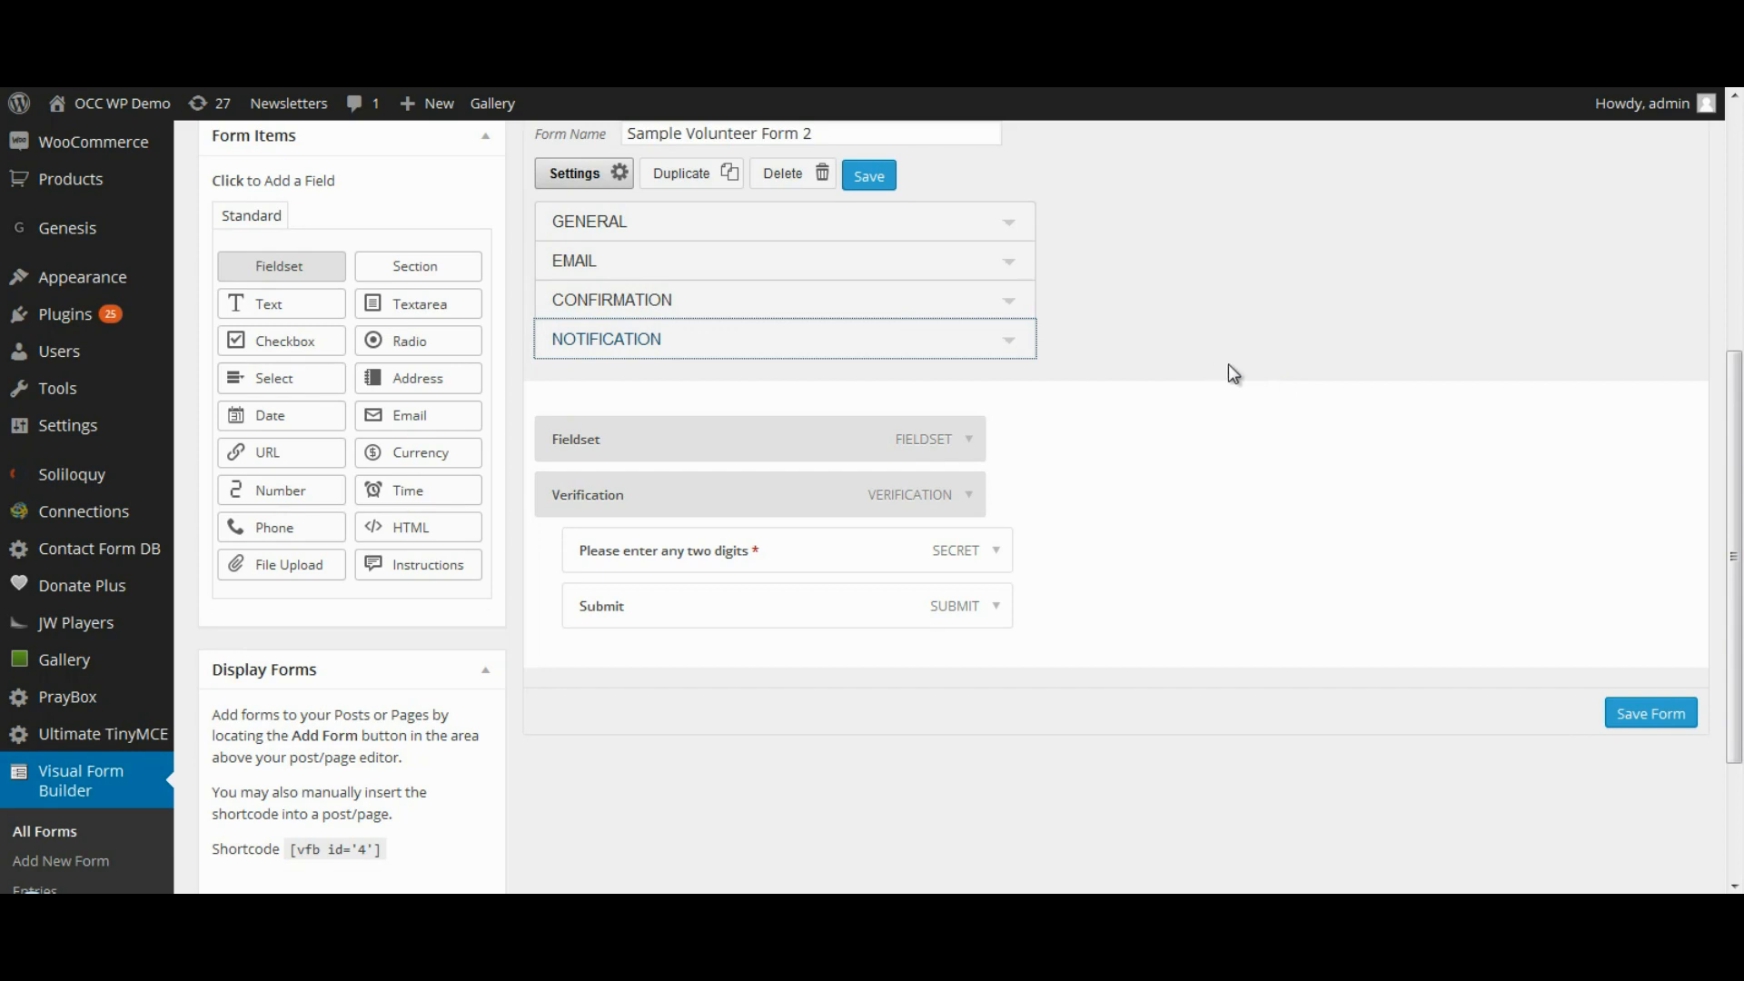
Switch to the Word document and review the list of planned form fields and their field types.
key(alt+Tab)
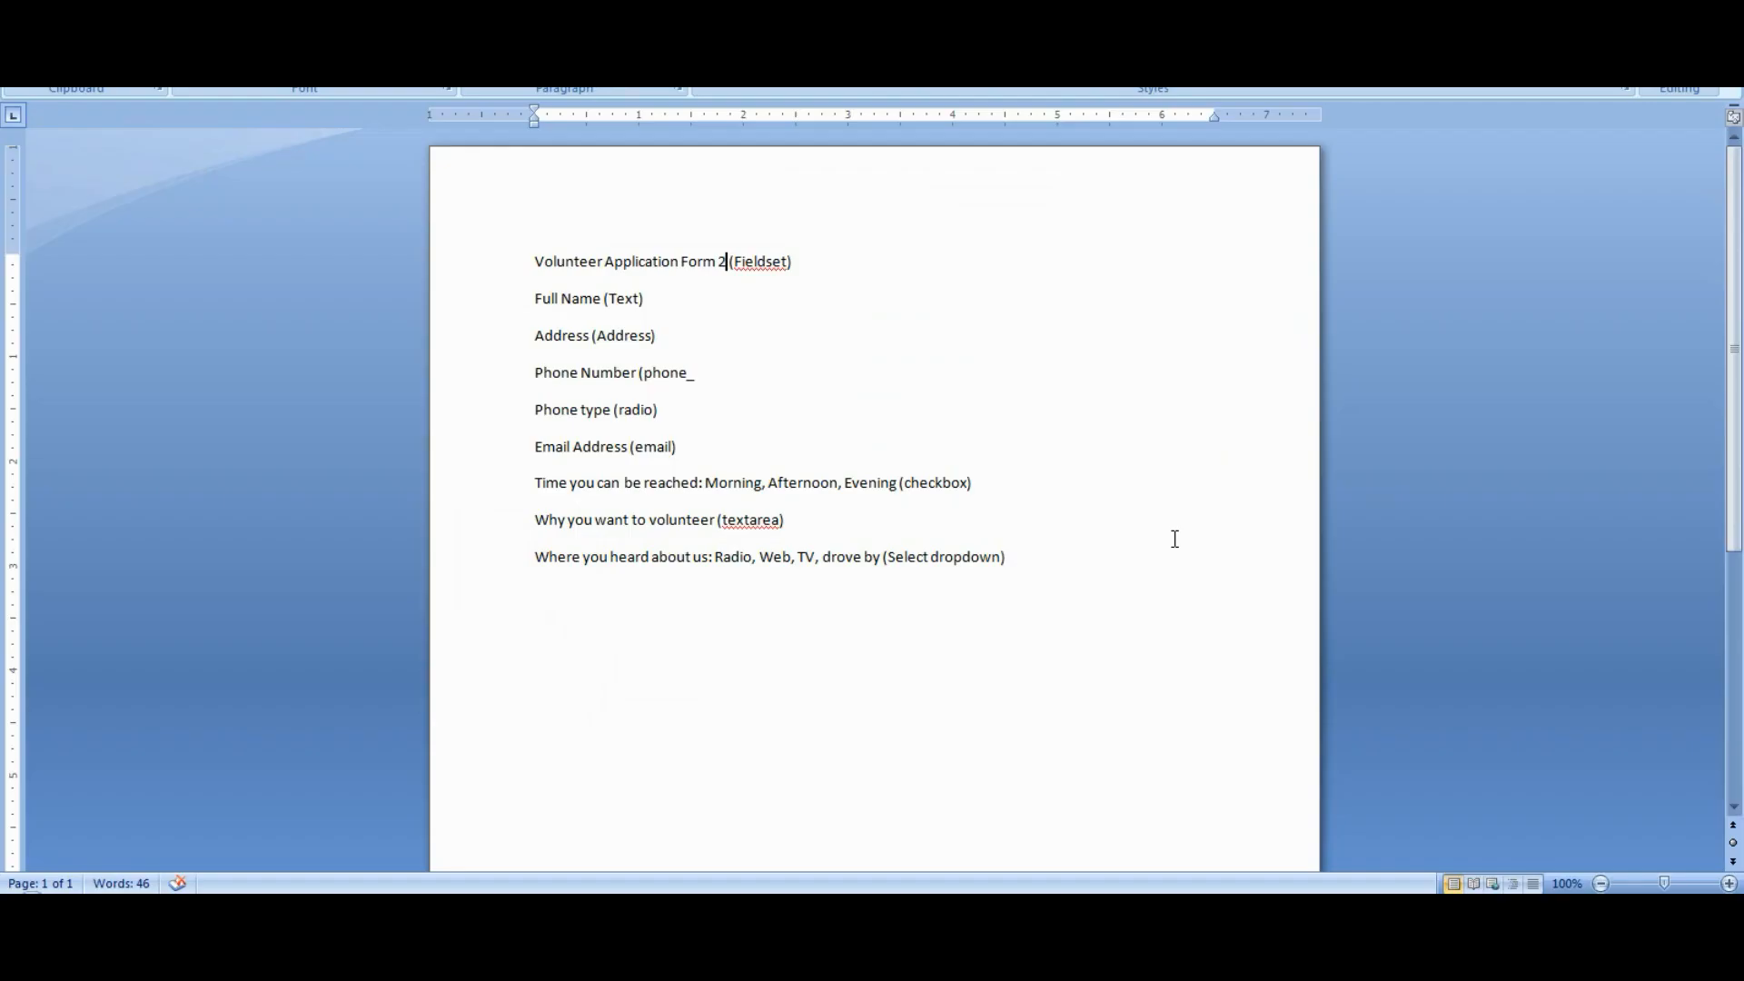
drag(534, 261, 725, 262)
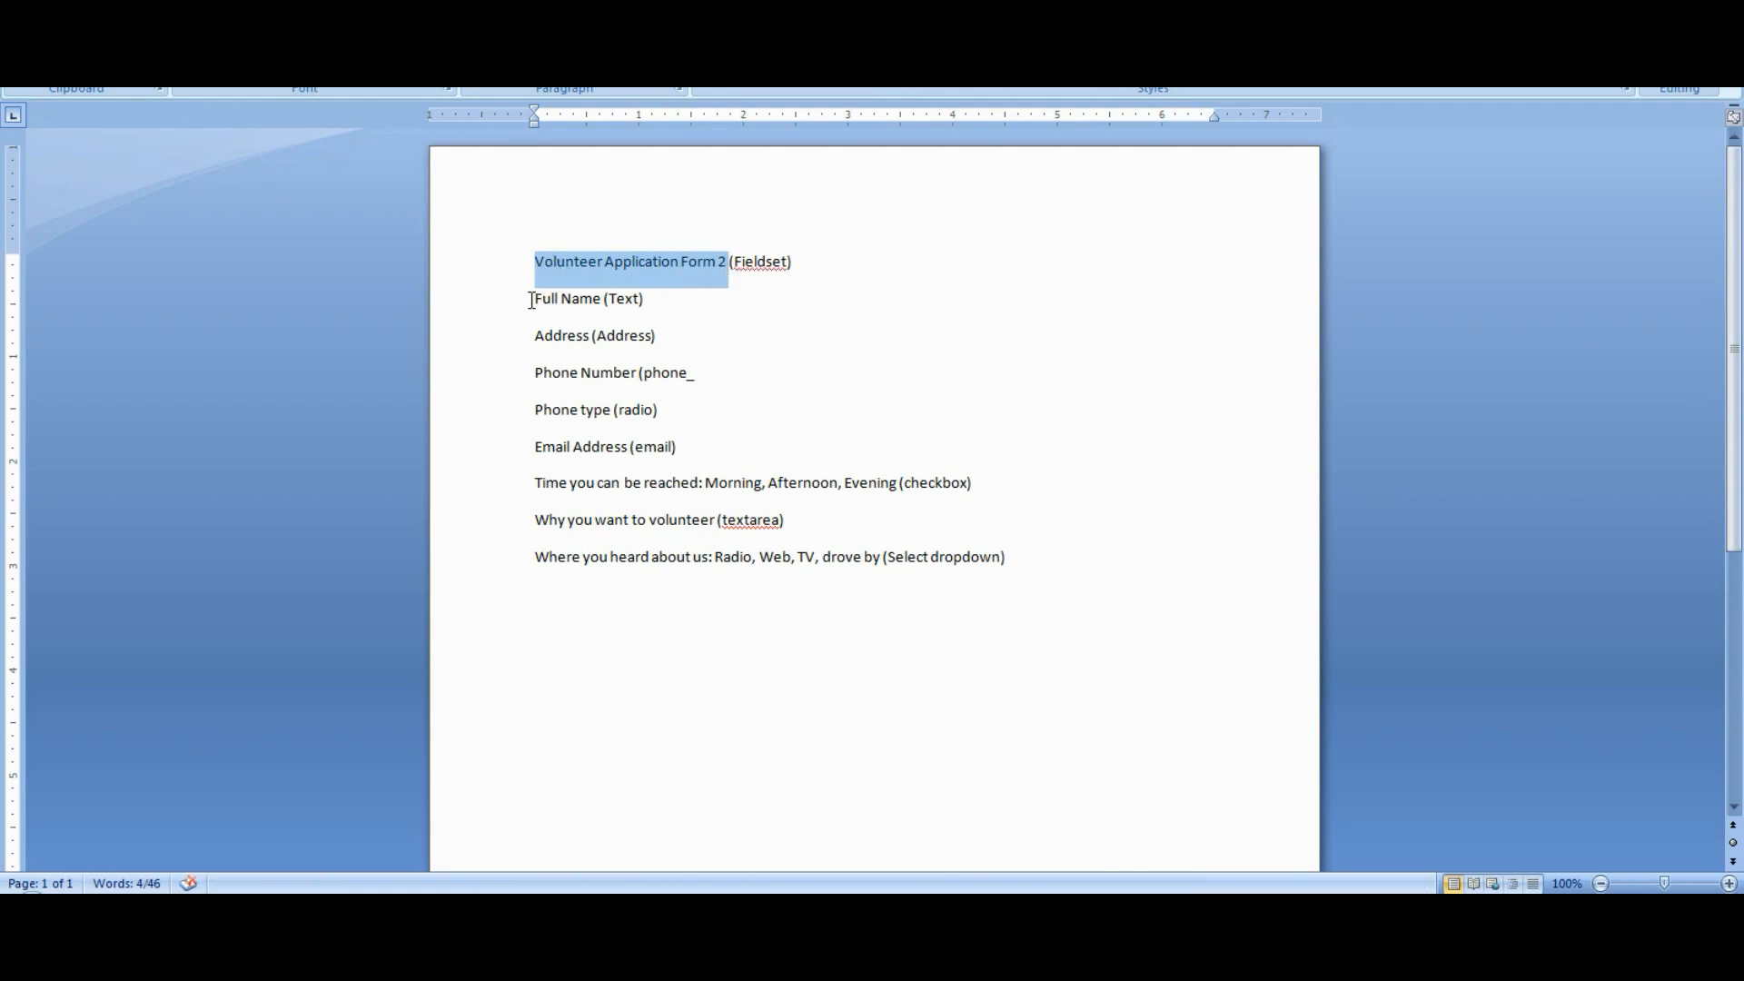
drag(530, 301, 592, 299)
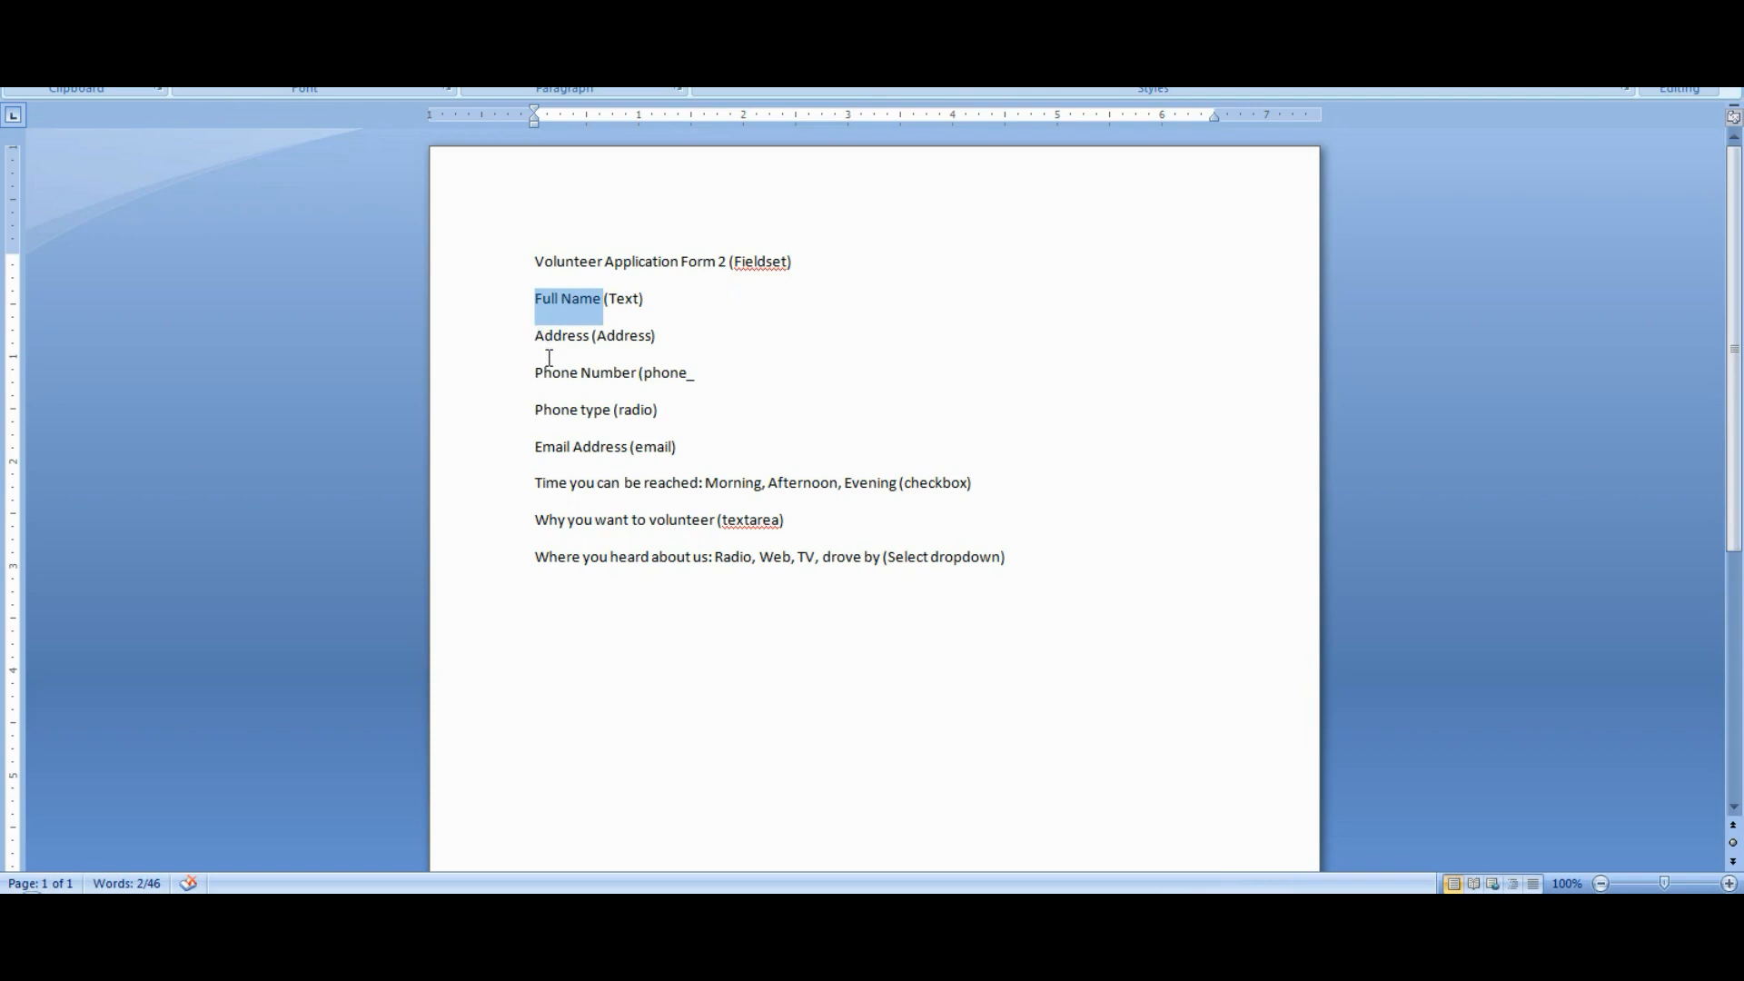
click(545, 373)
click(550, 409)
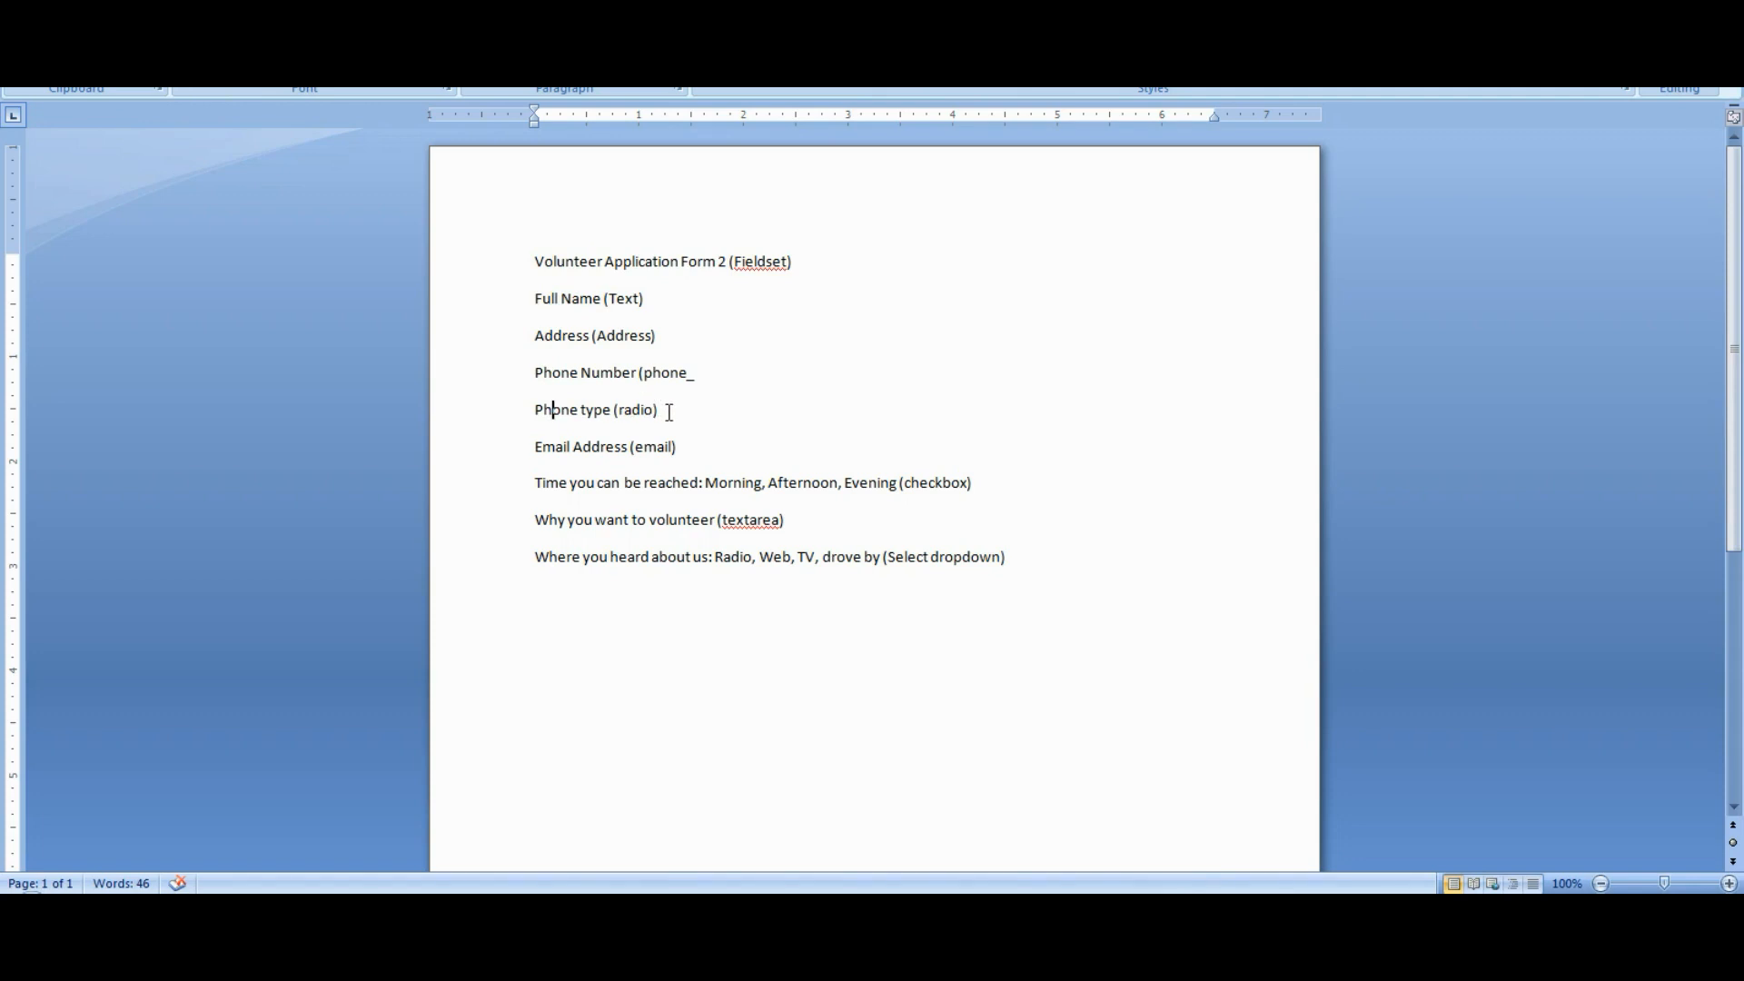
drag(535, 446, 698, 484)
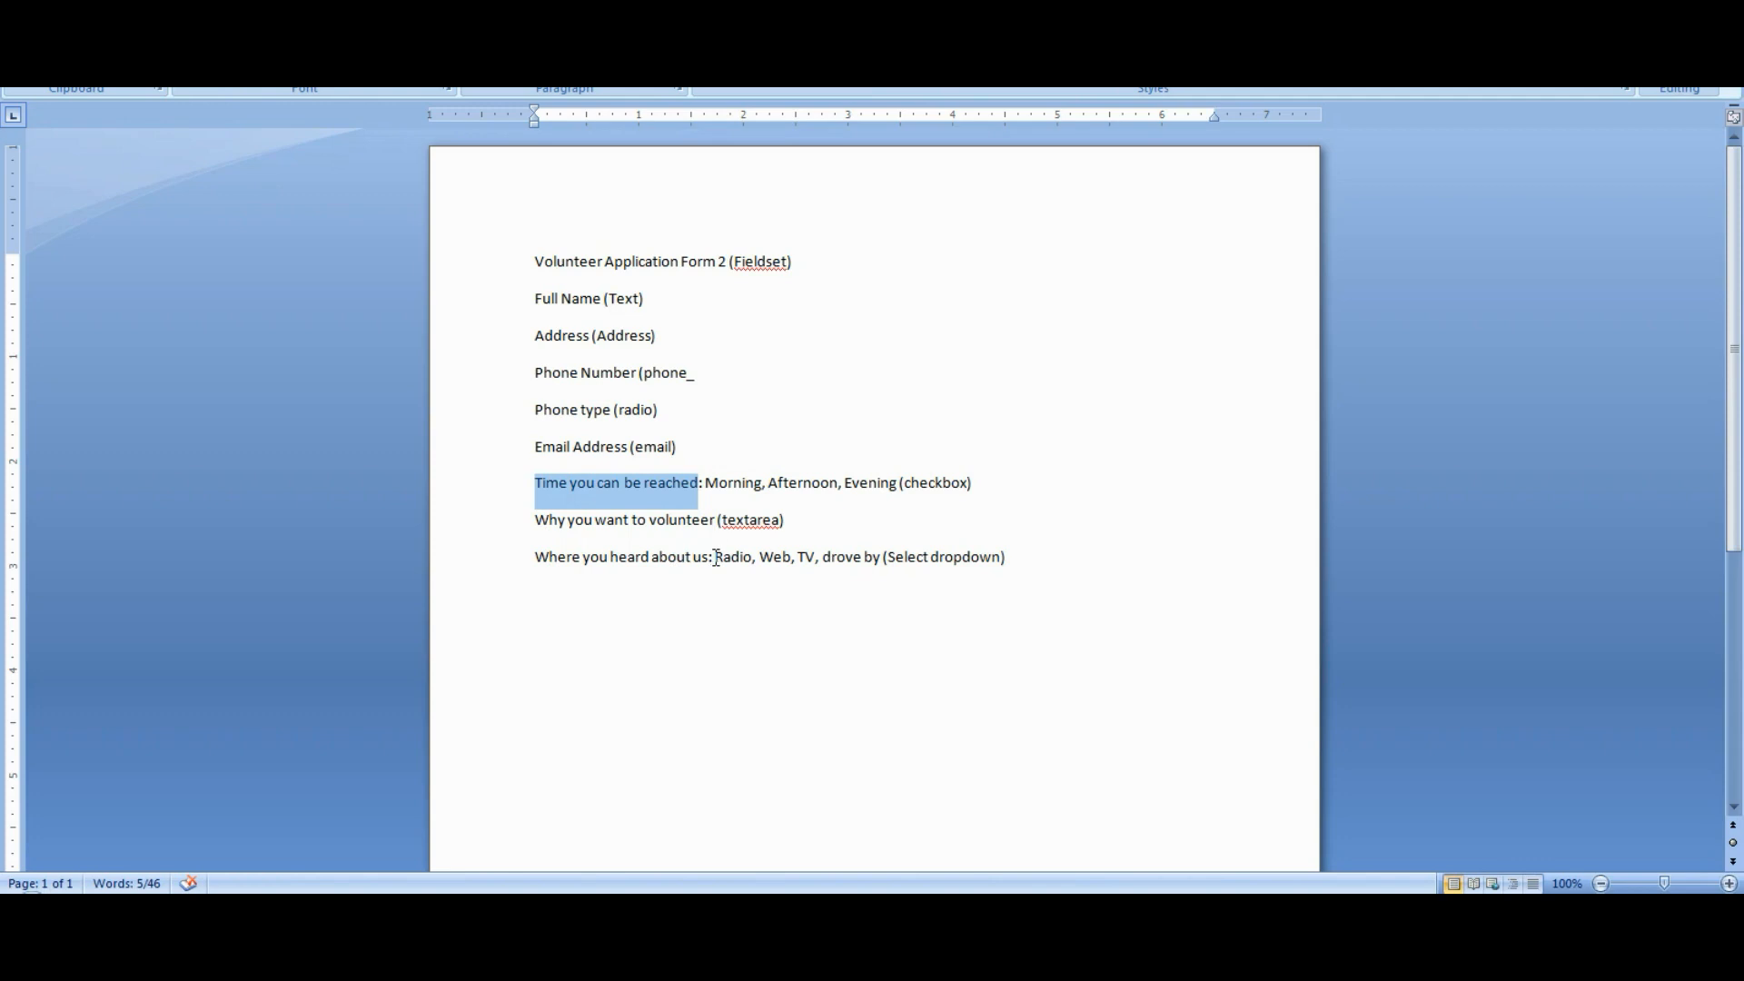
Copy "Volunteer Application Form 2" from the Word document and use it as the fieldset's legend in the WordPress form.
drag(534, 261, 729, 261)
key(ctrl+c)
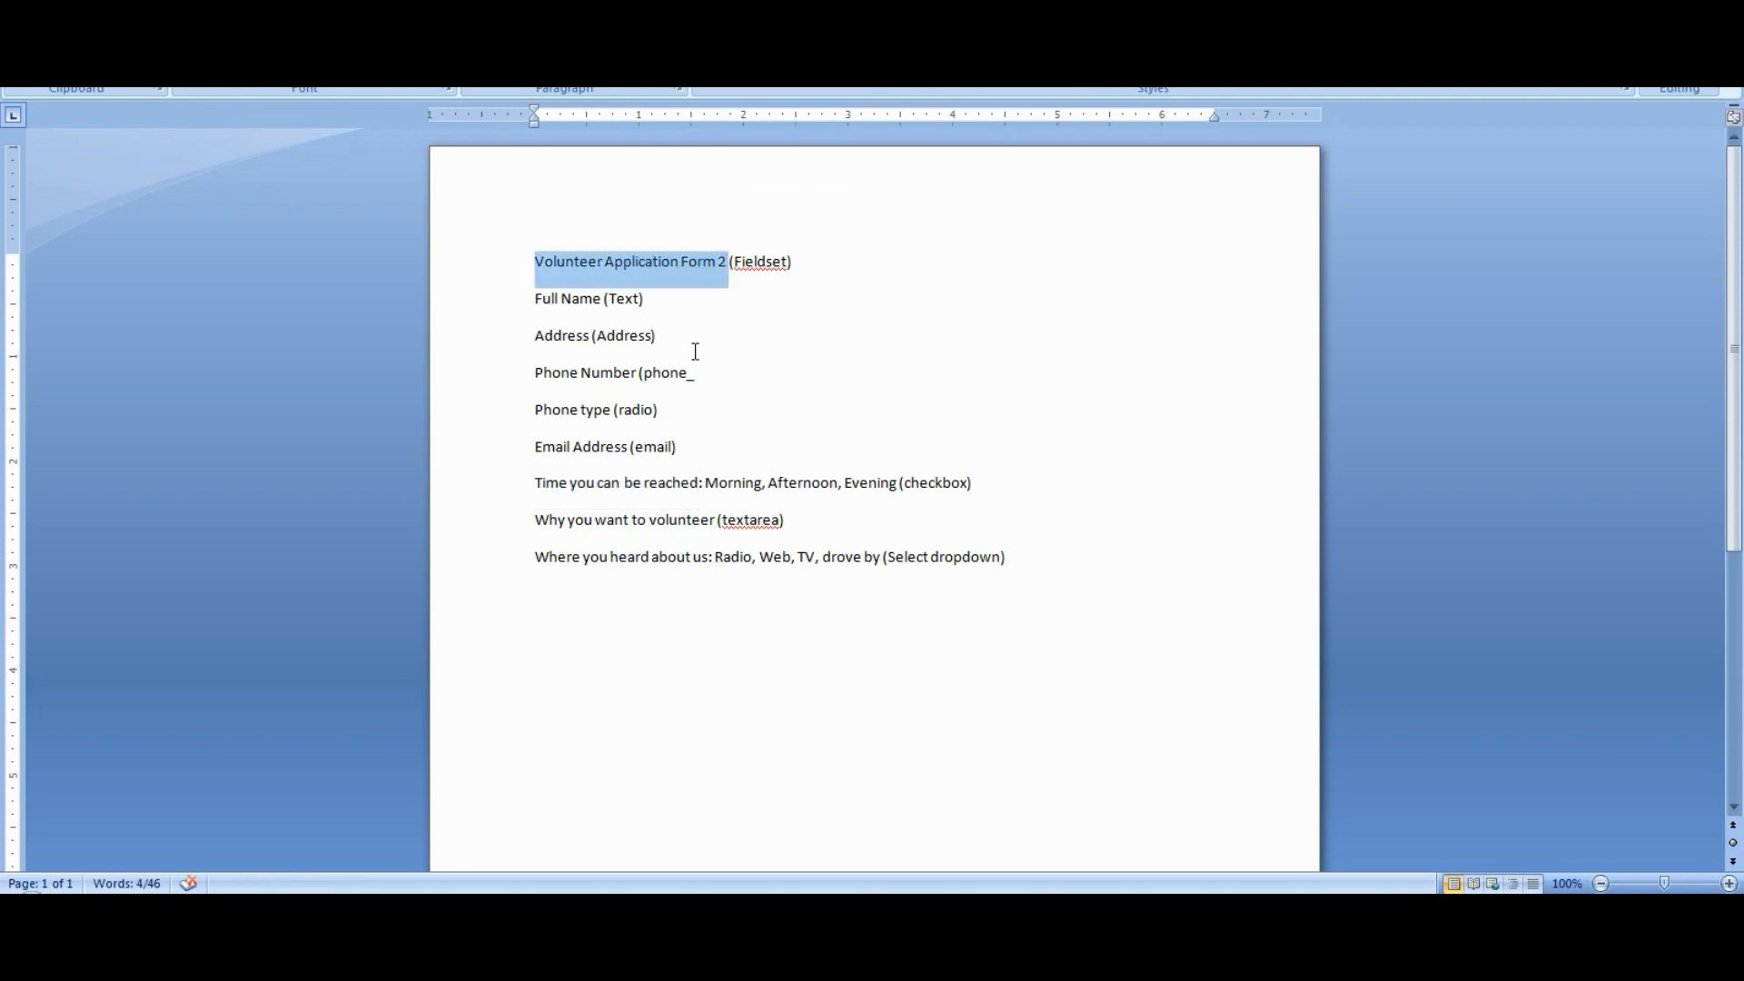
key(alt+Tab)
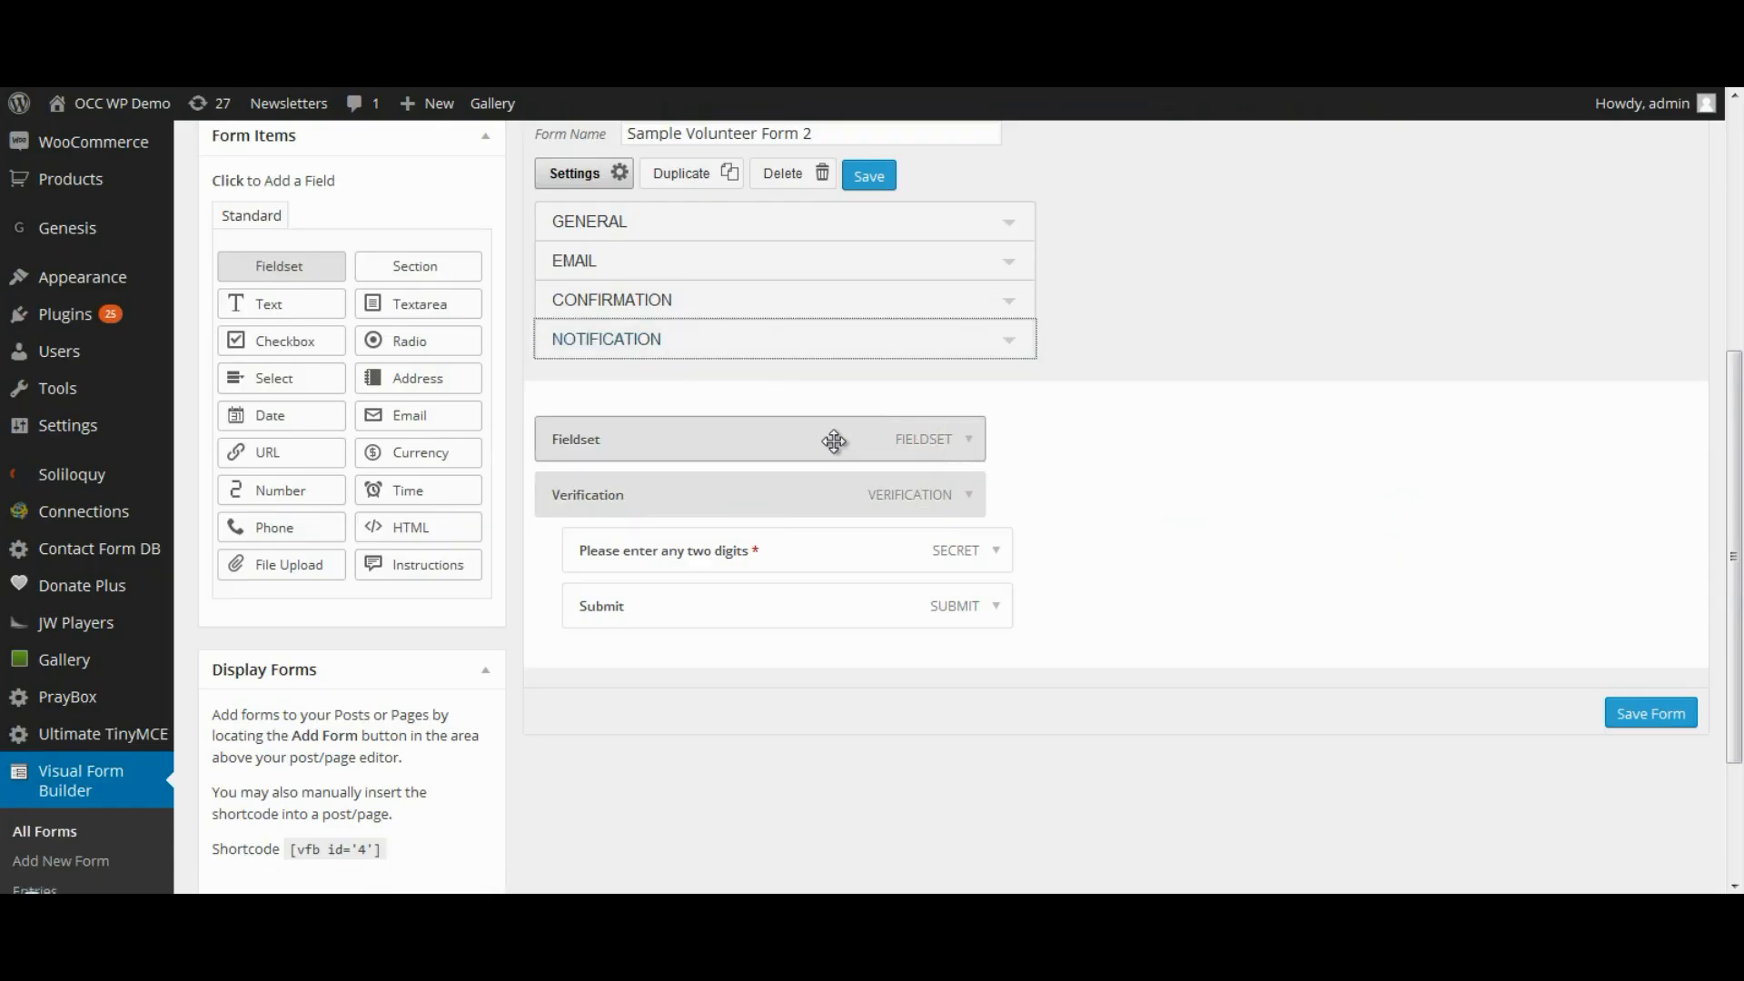
click(967, 443)
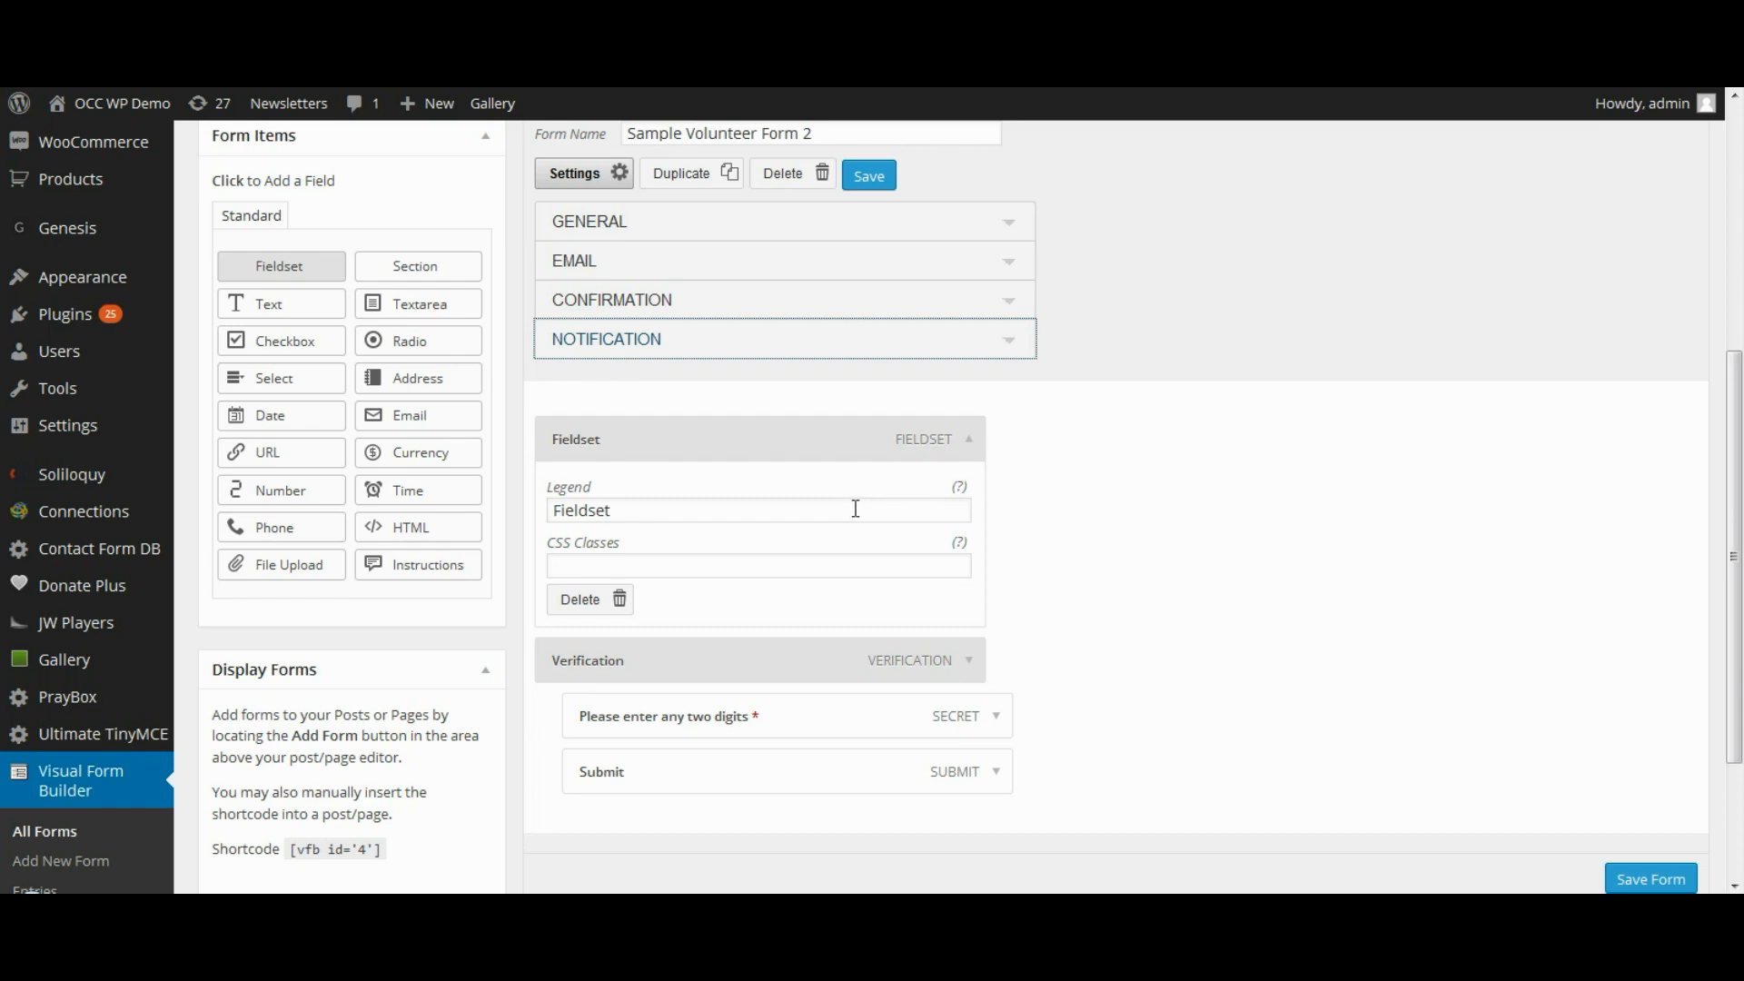
drag(855, 508, 463, 504)
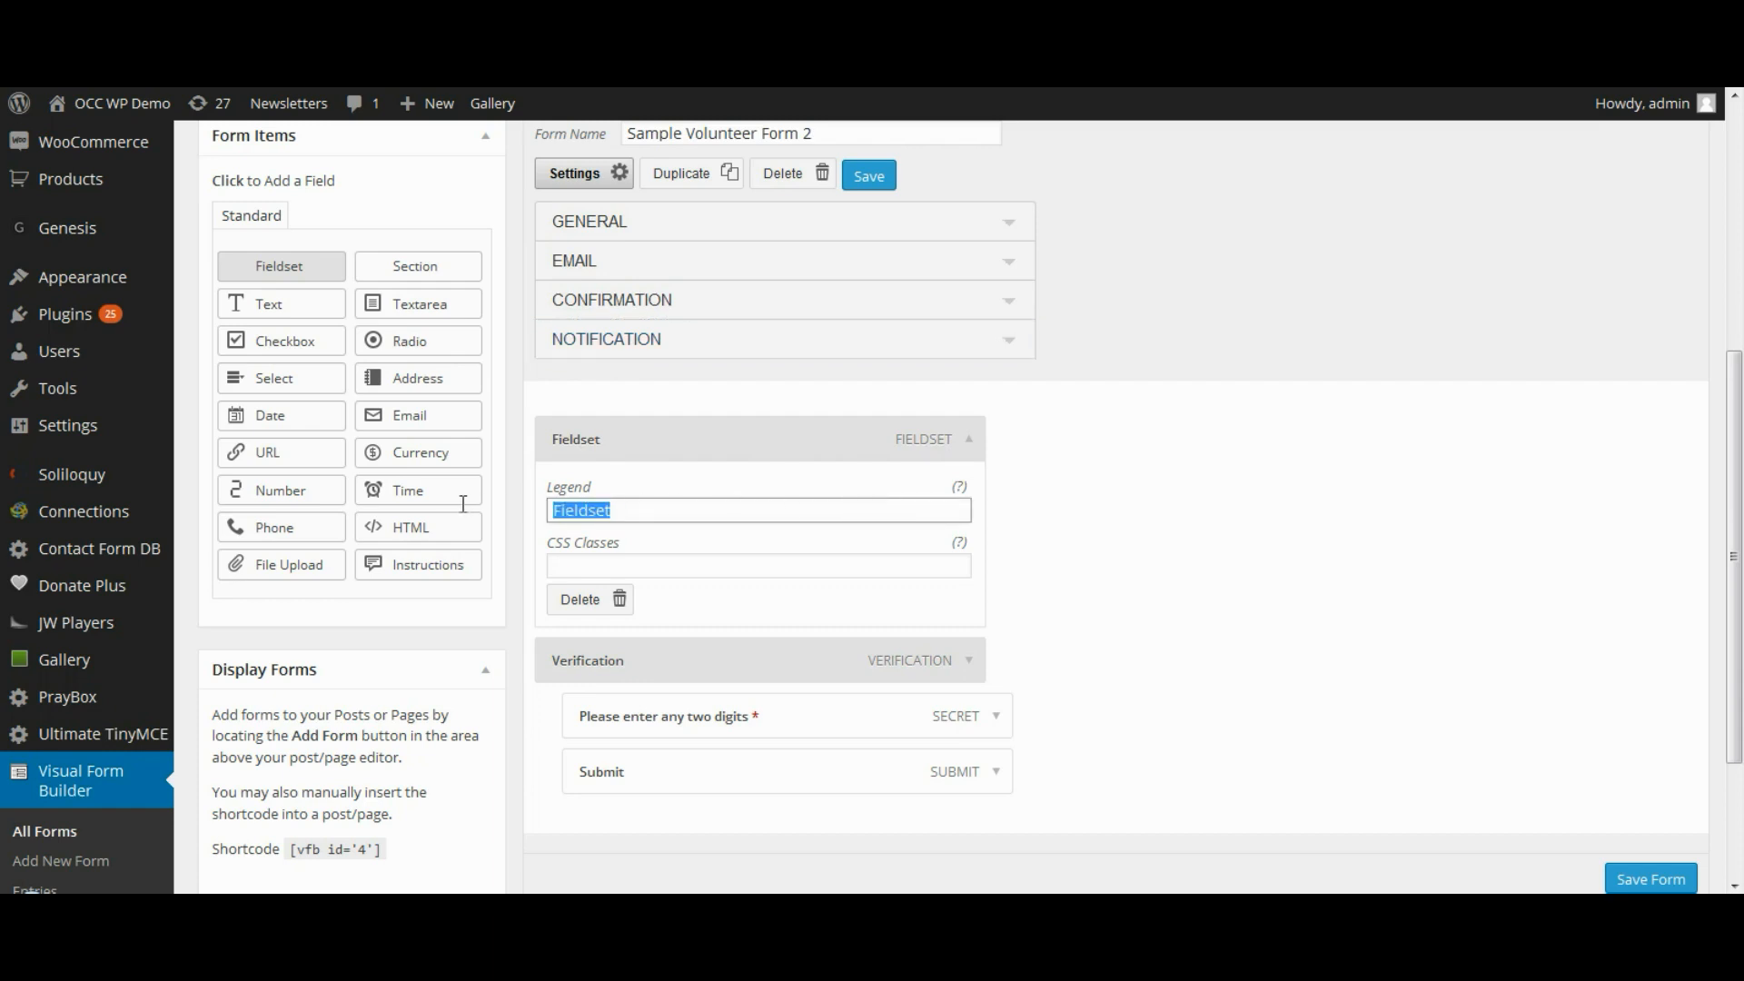
key(ctrl+v)
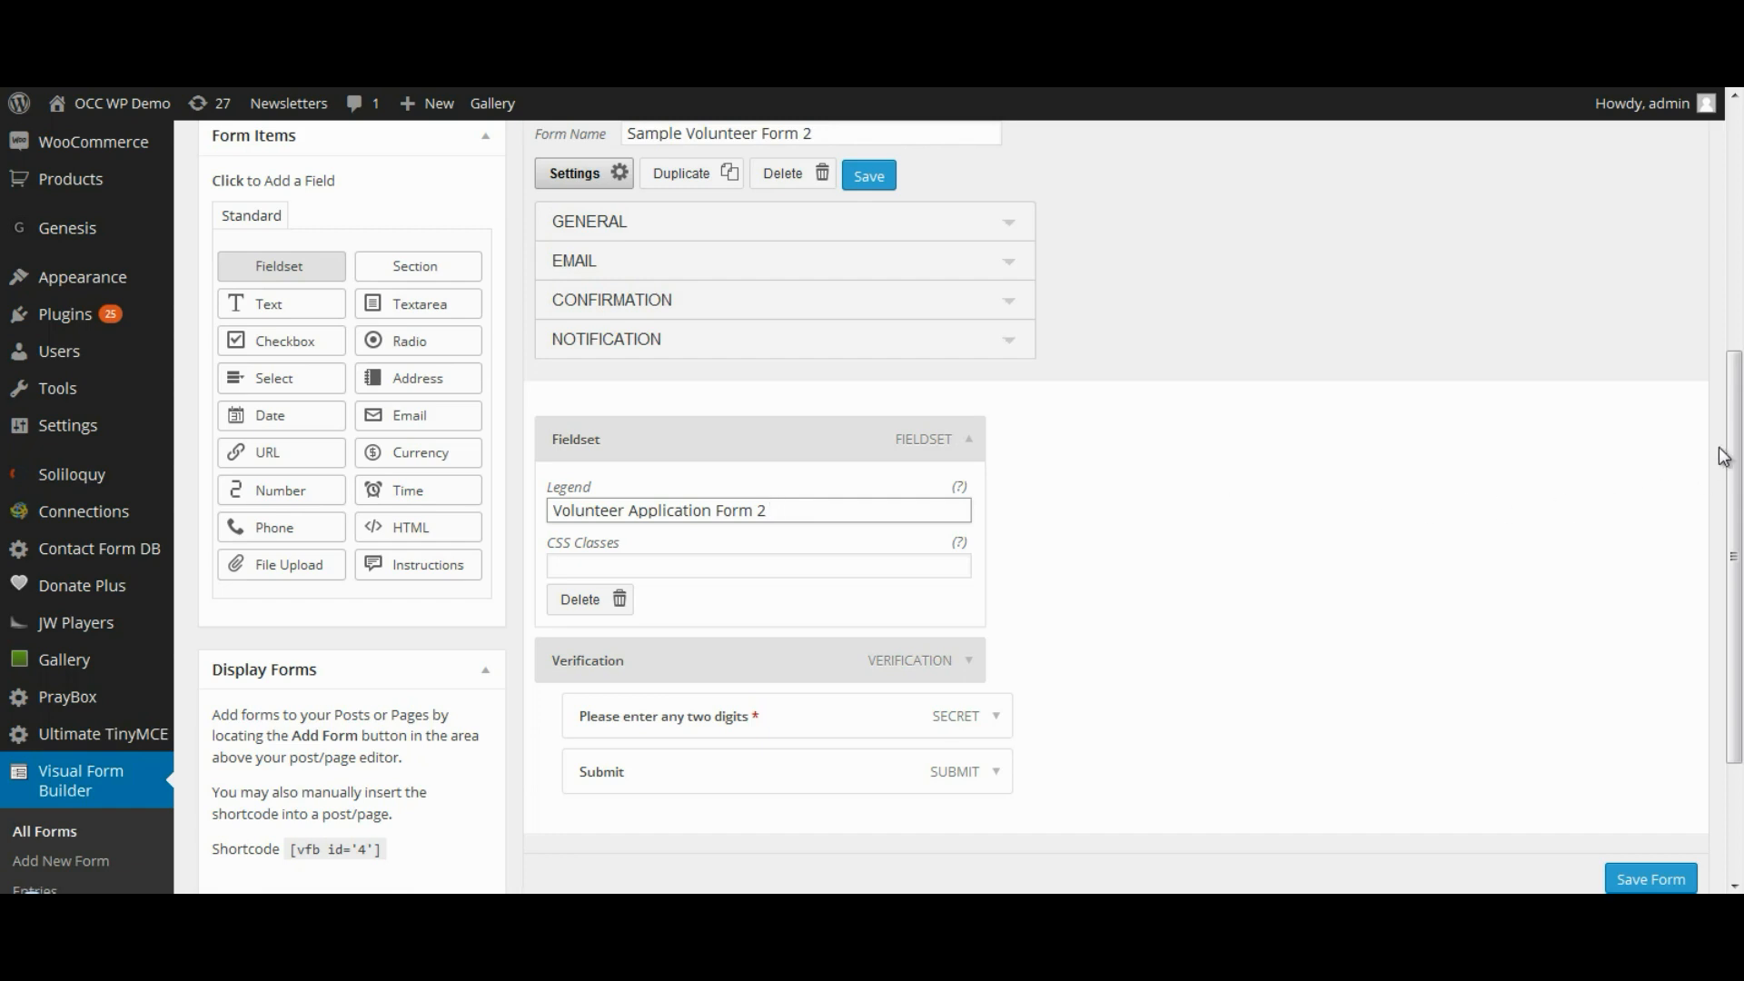
Save the form with the new fieldset legend and collapse the reopened Notification section.
drag(1732, 460, 1734, 560)
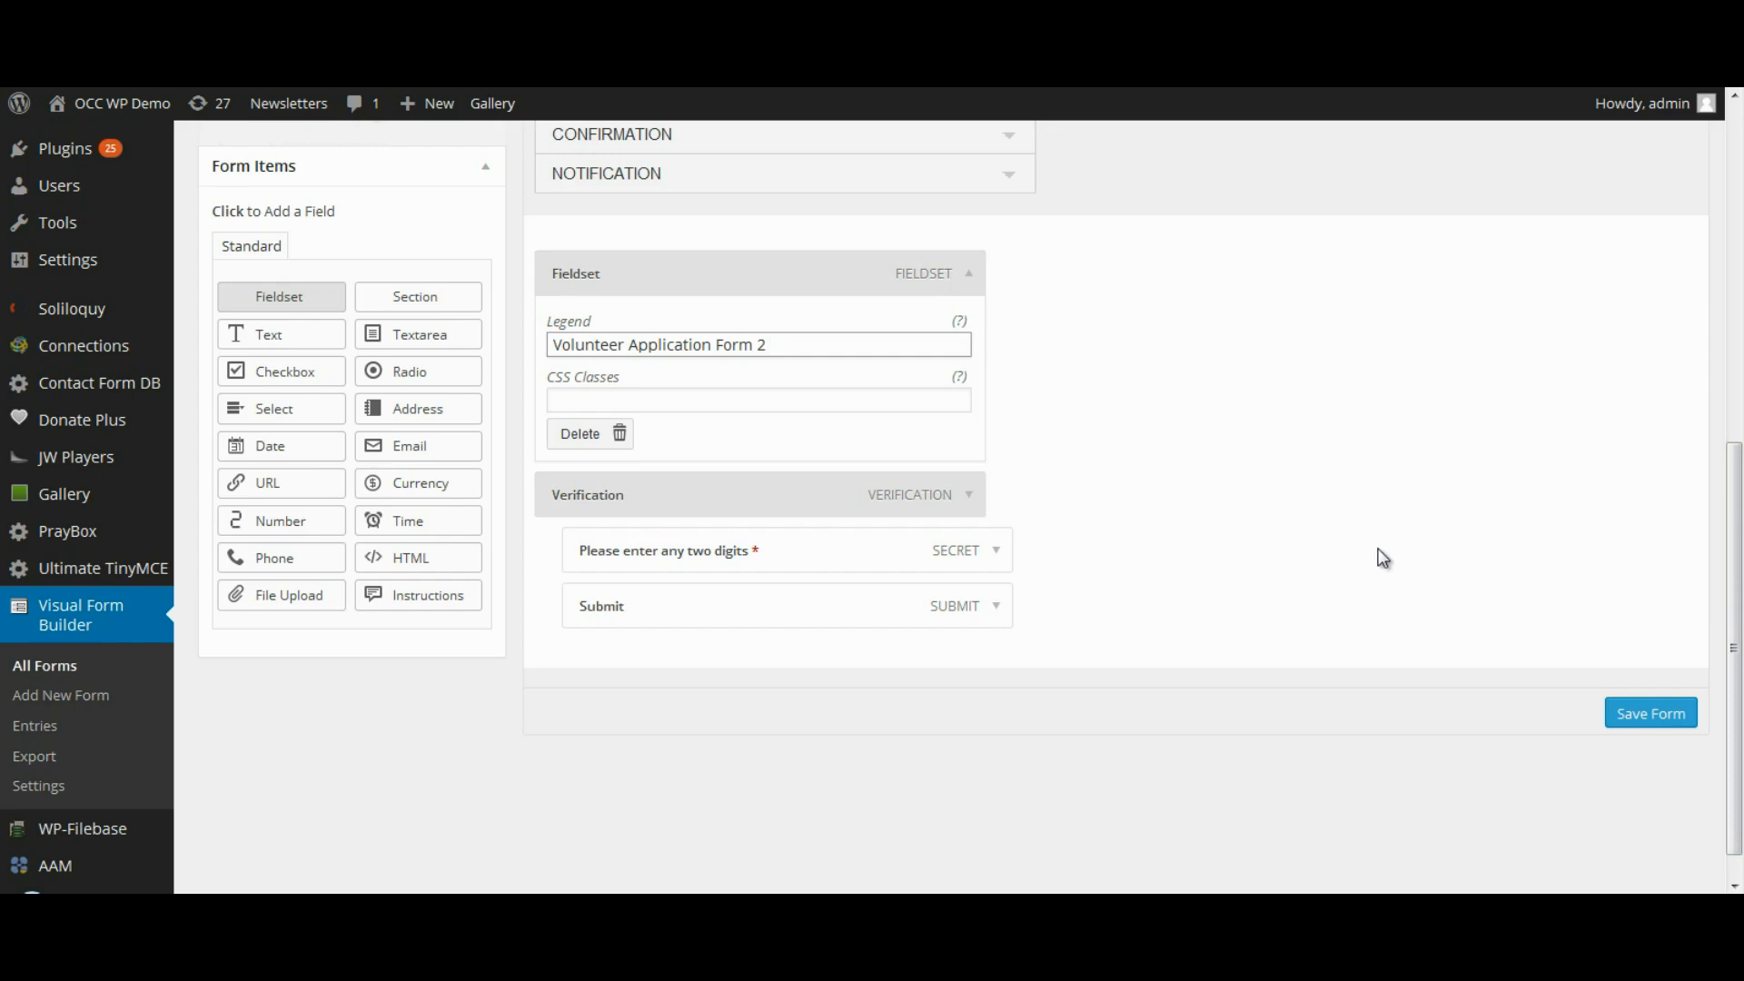
click(1638, 713)
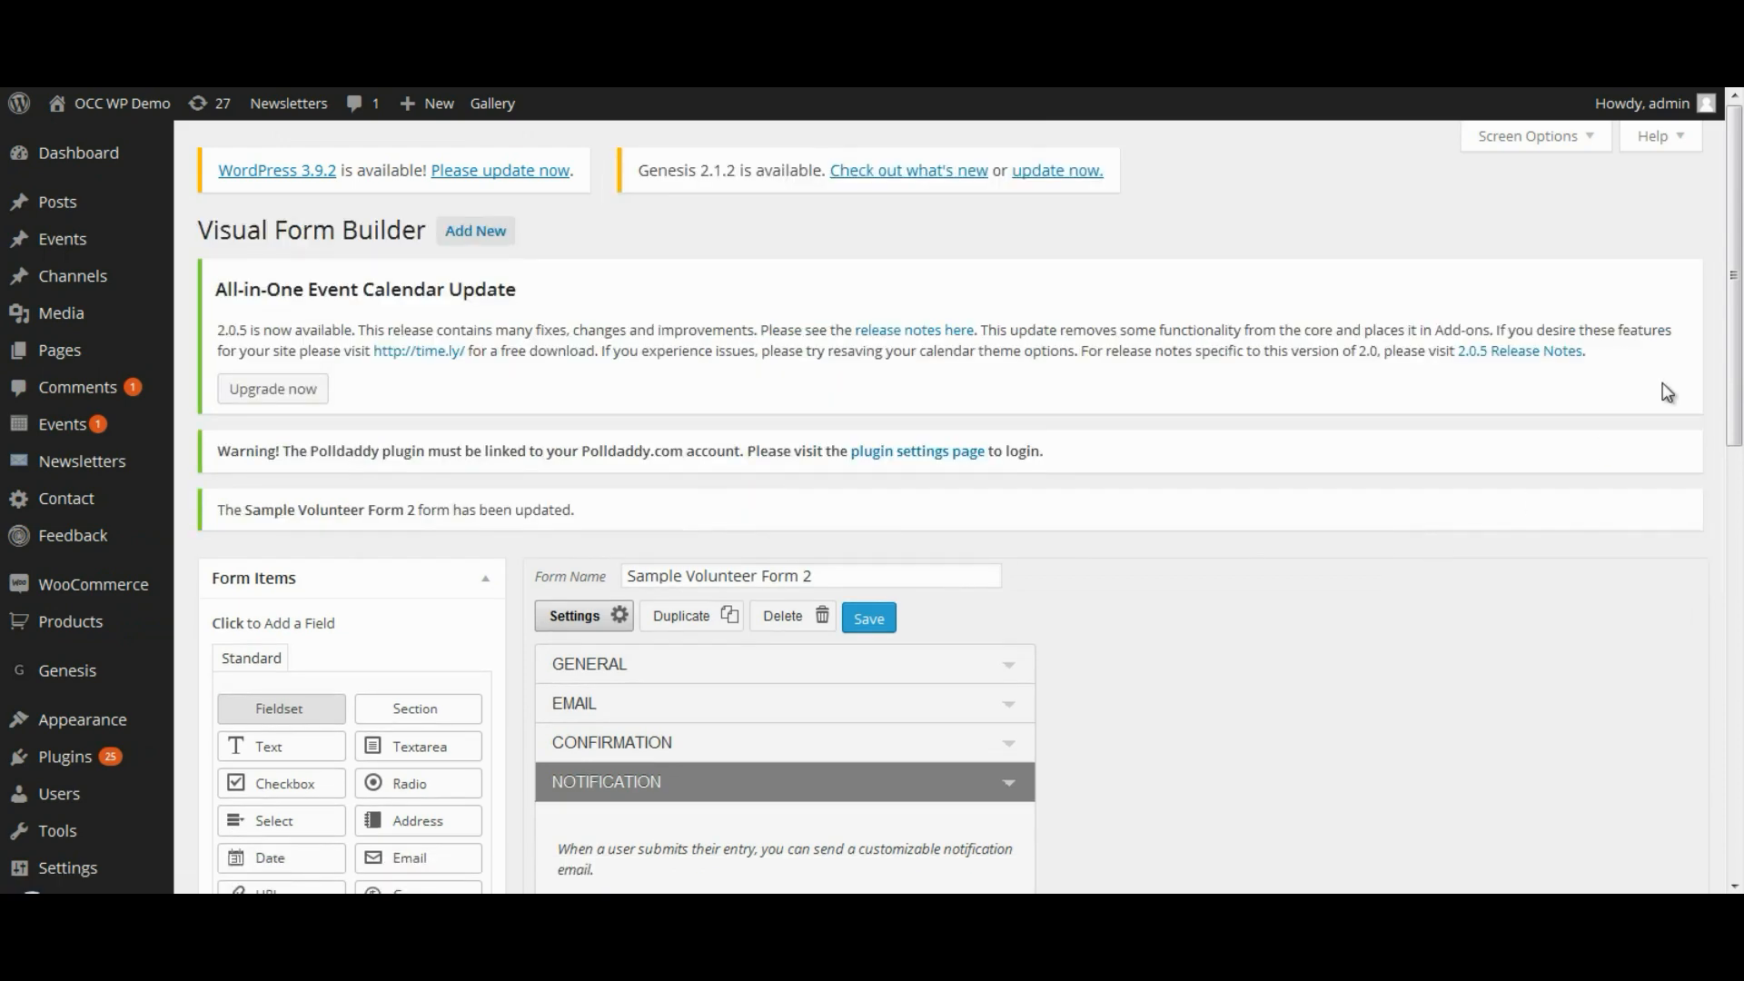
drag(1733, 318, 1725, 532)
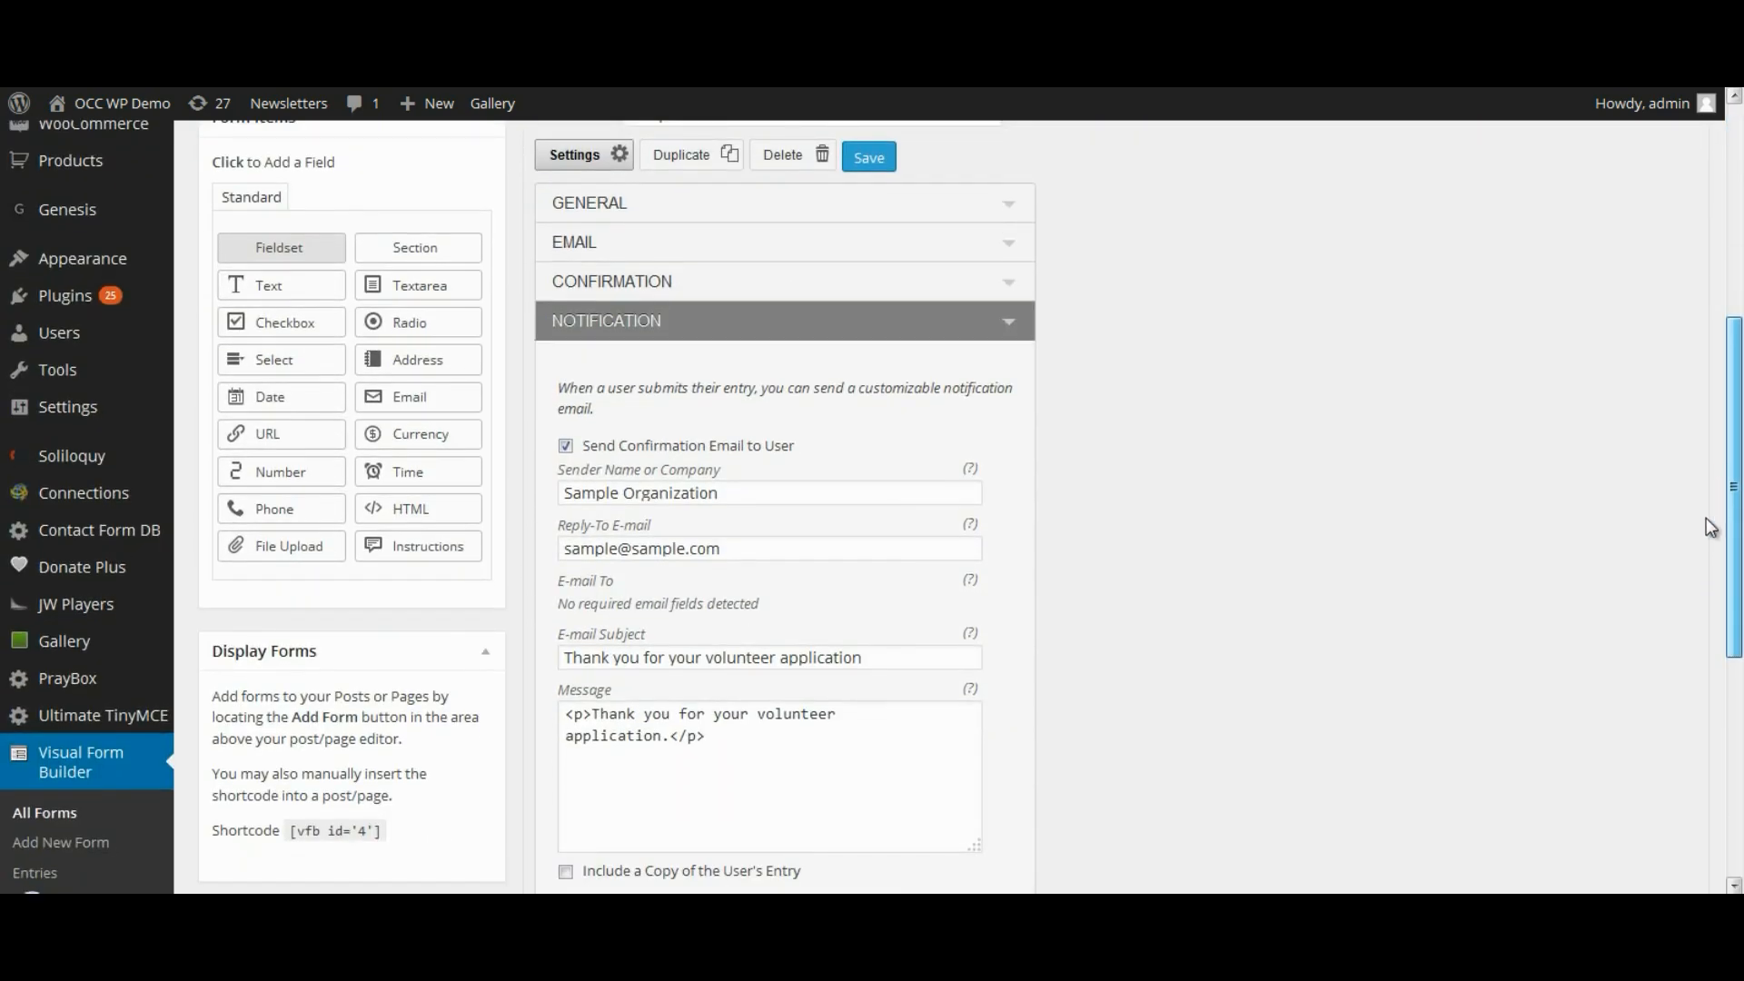
click(1008, 319)
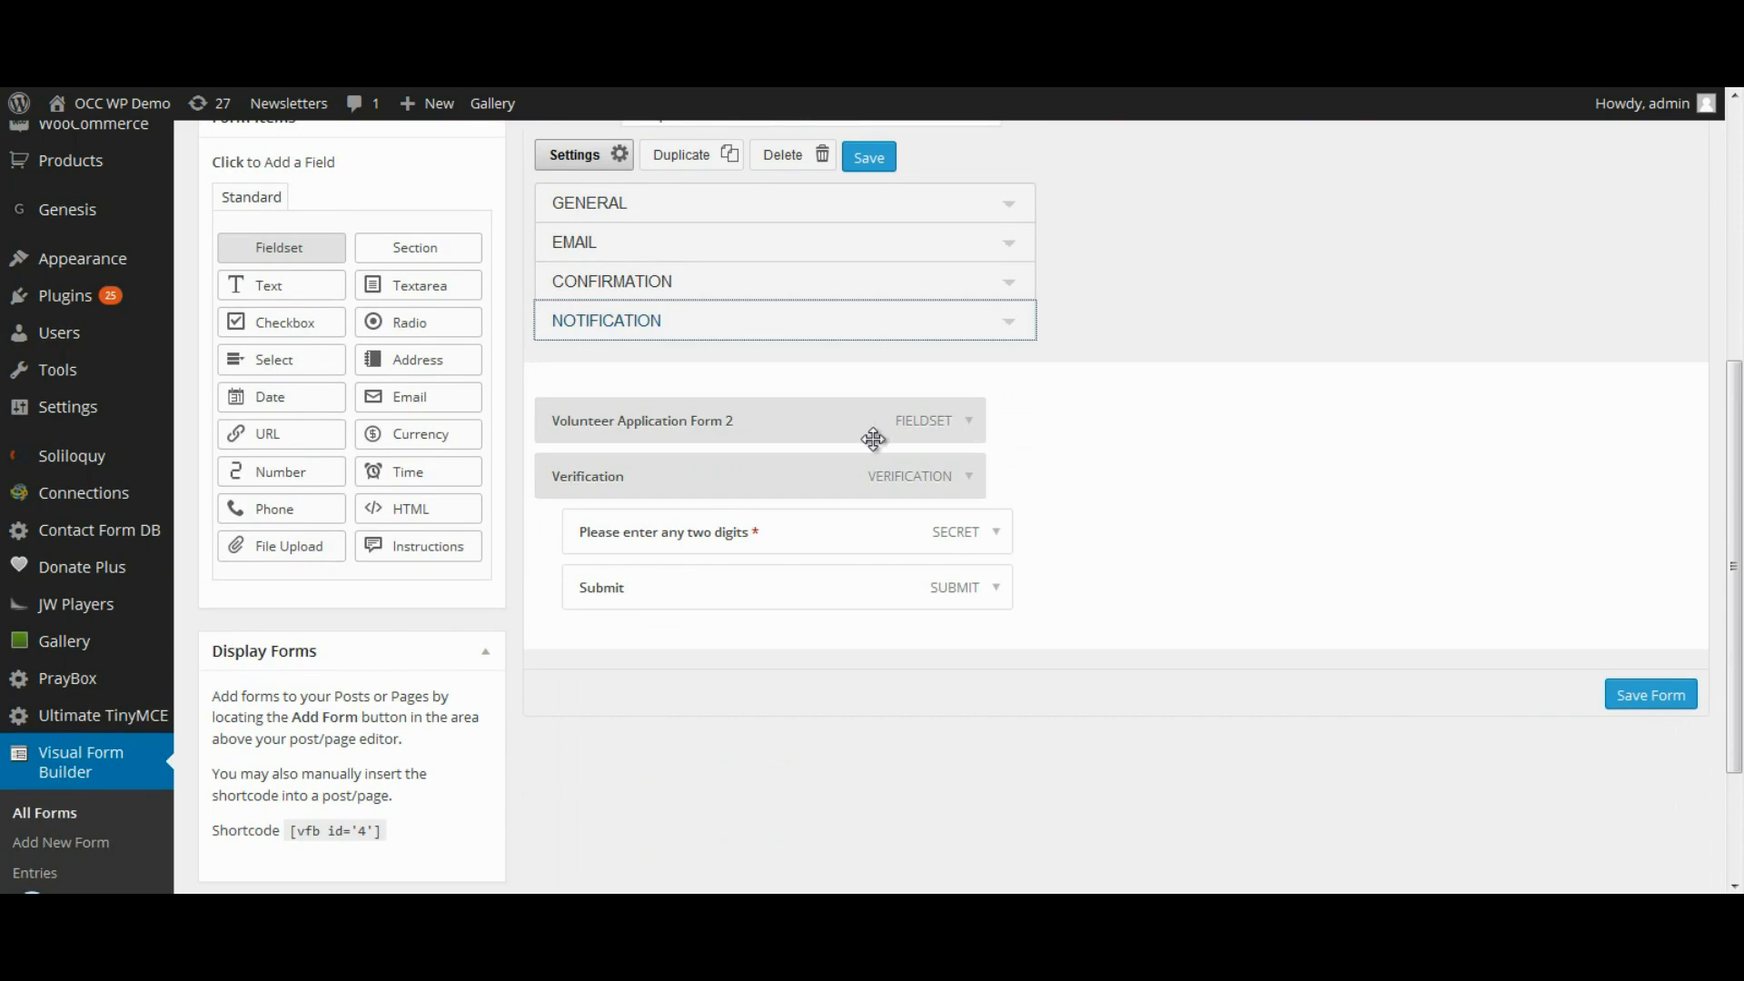
Check the field list in Word, then add a Text field to the WordPress form and name it "Full Name".
key(alt+Tab)
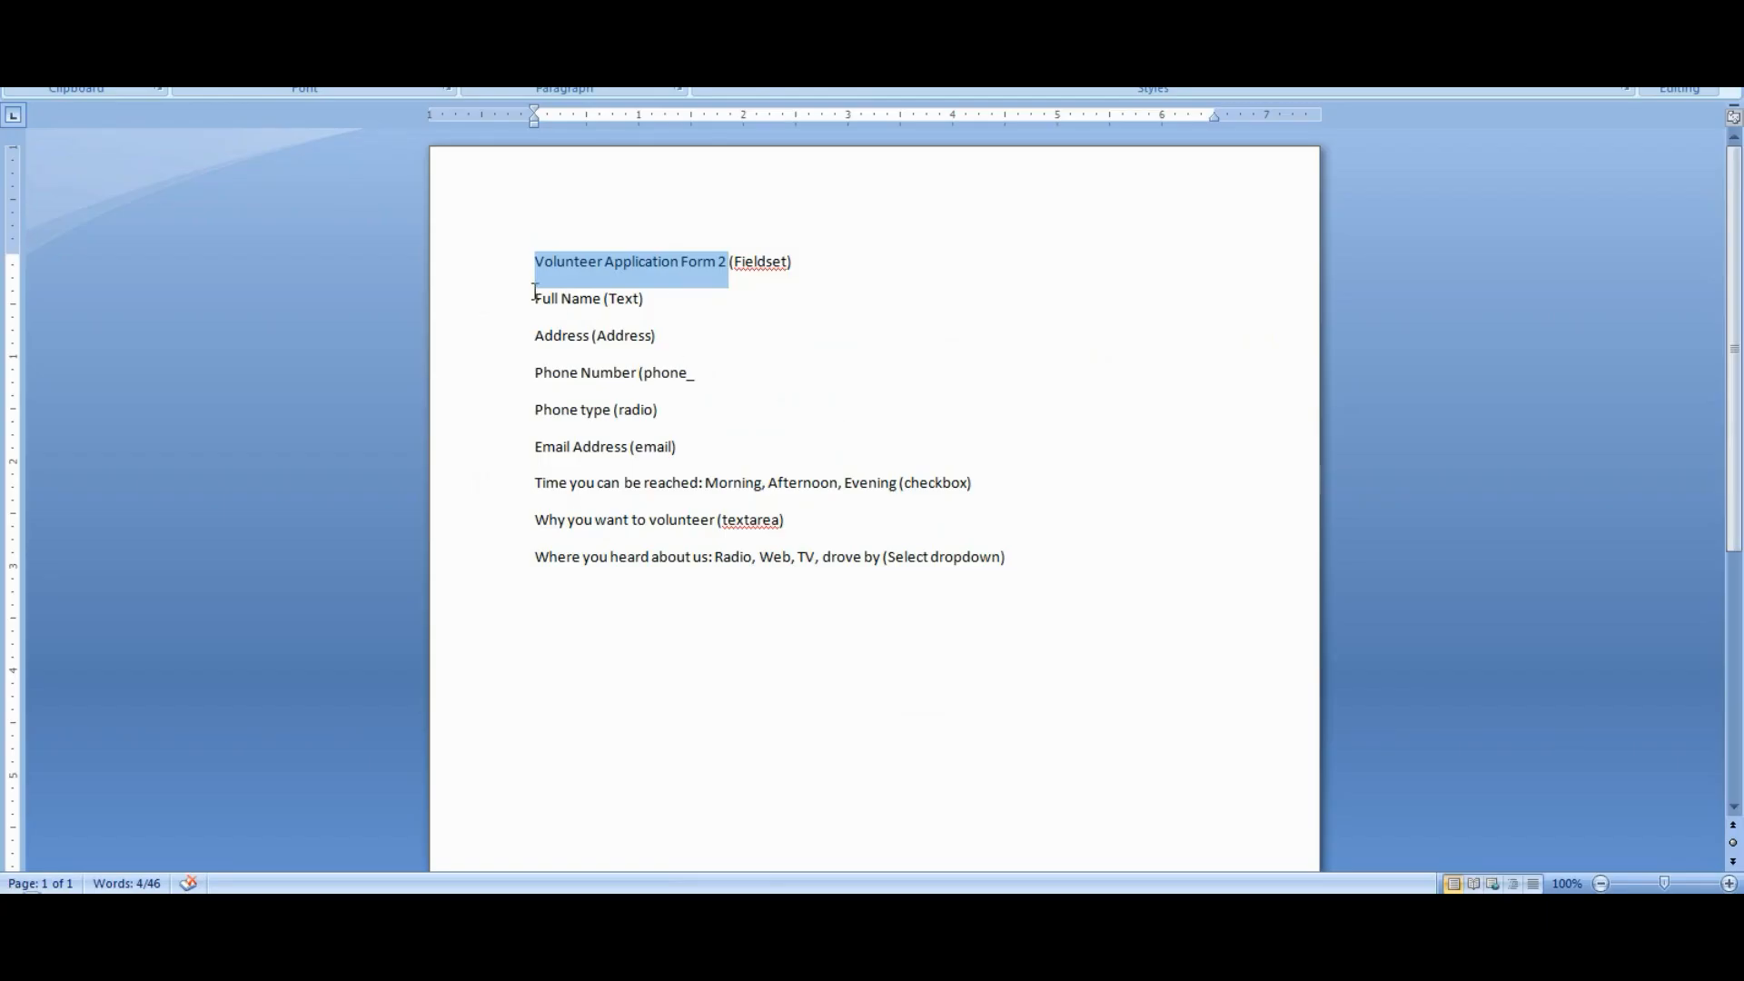
key(alt+Tab)
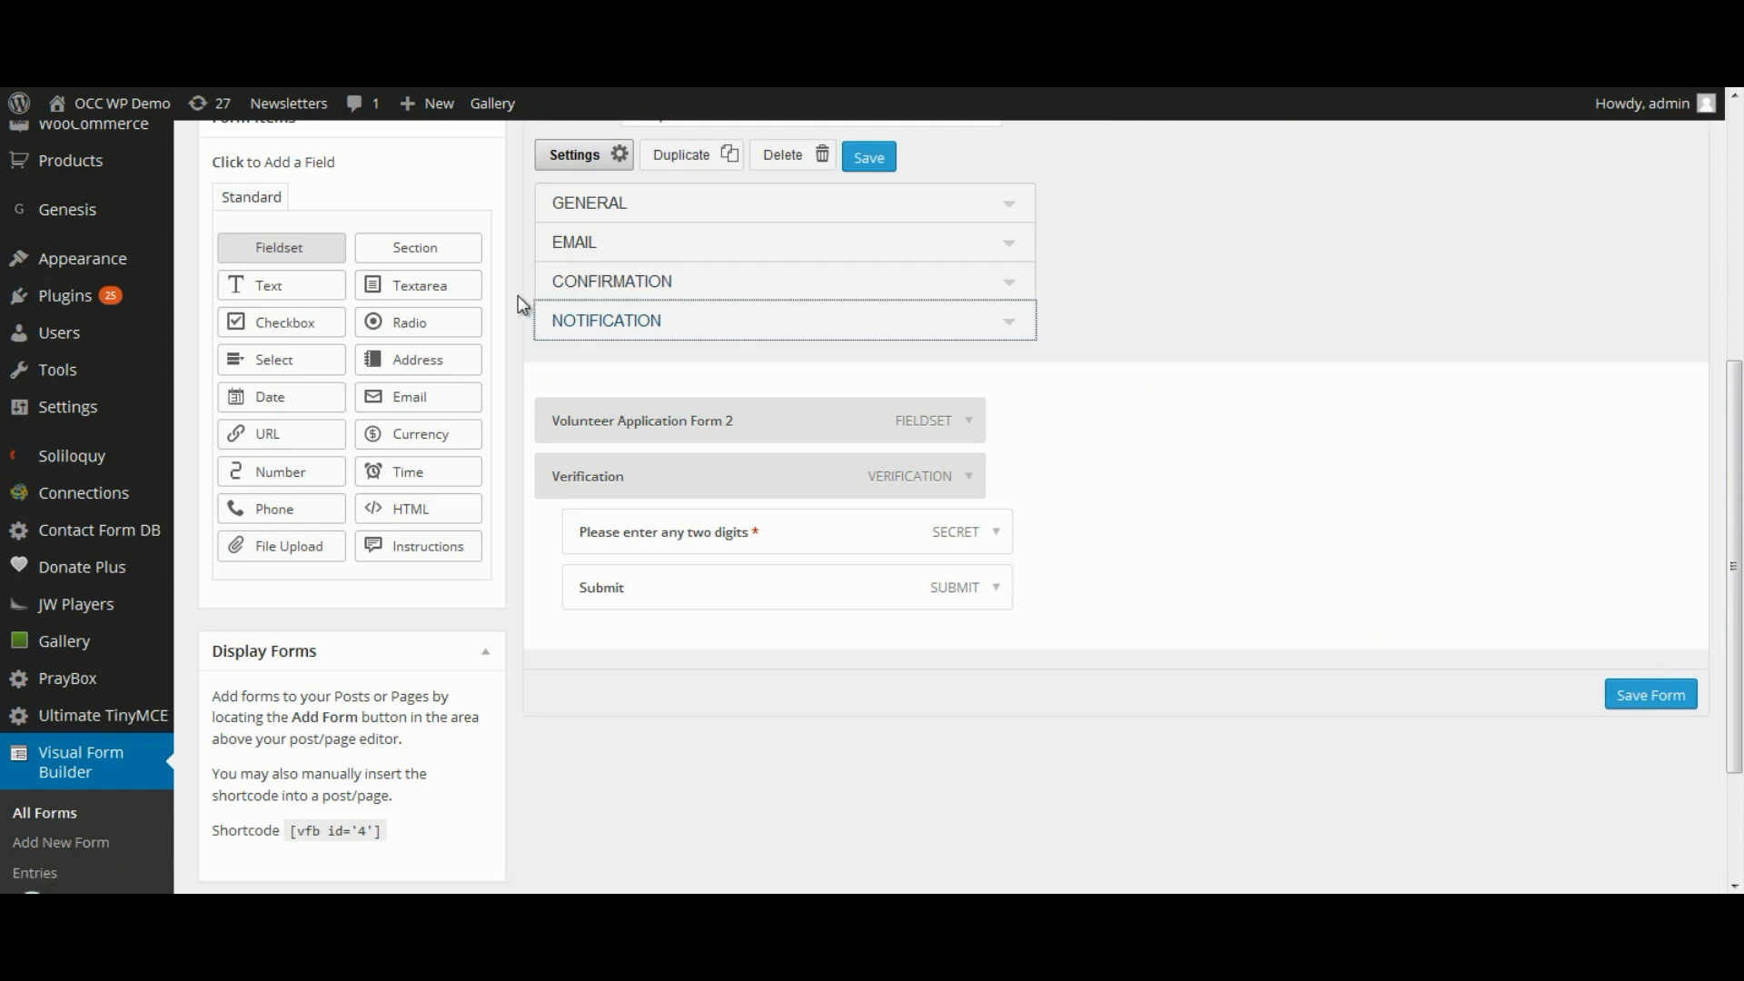
click(254, 288)
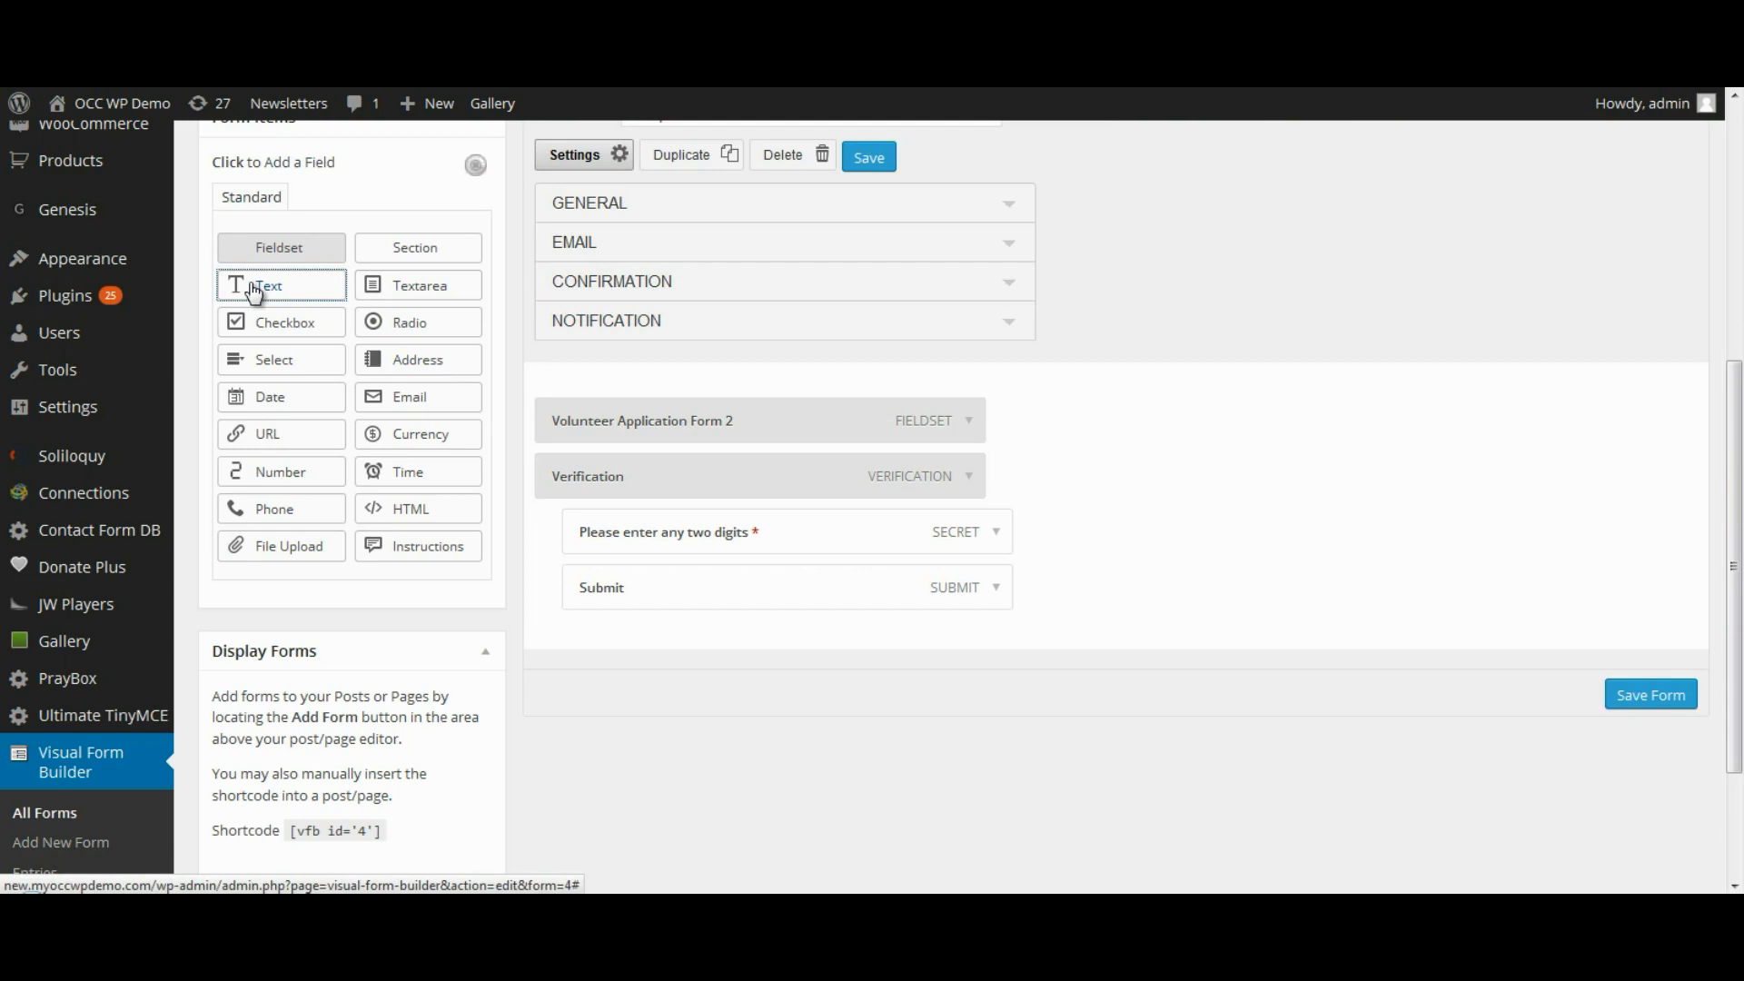
click(967, 479)
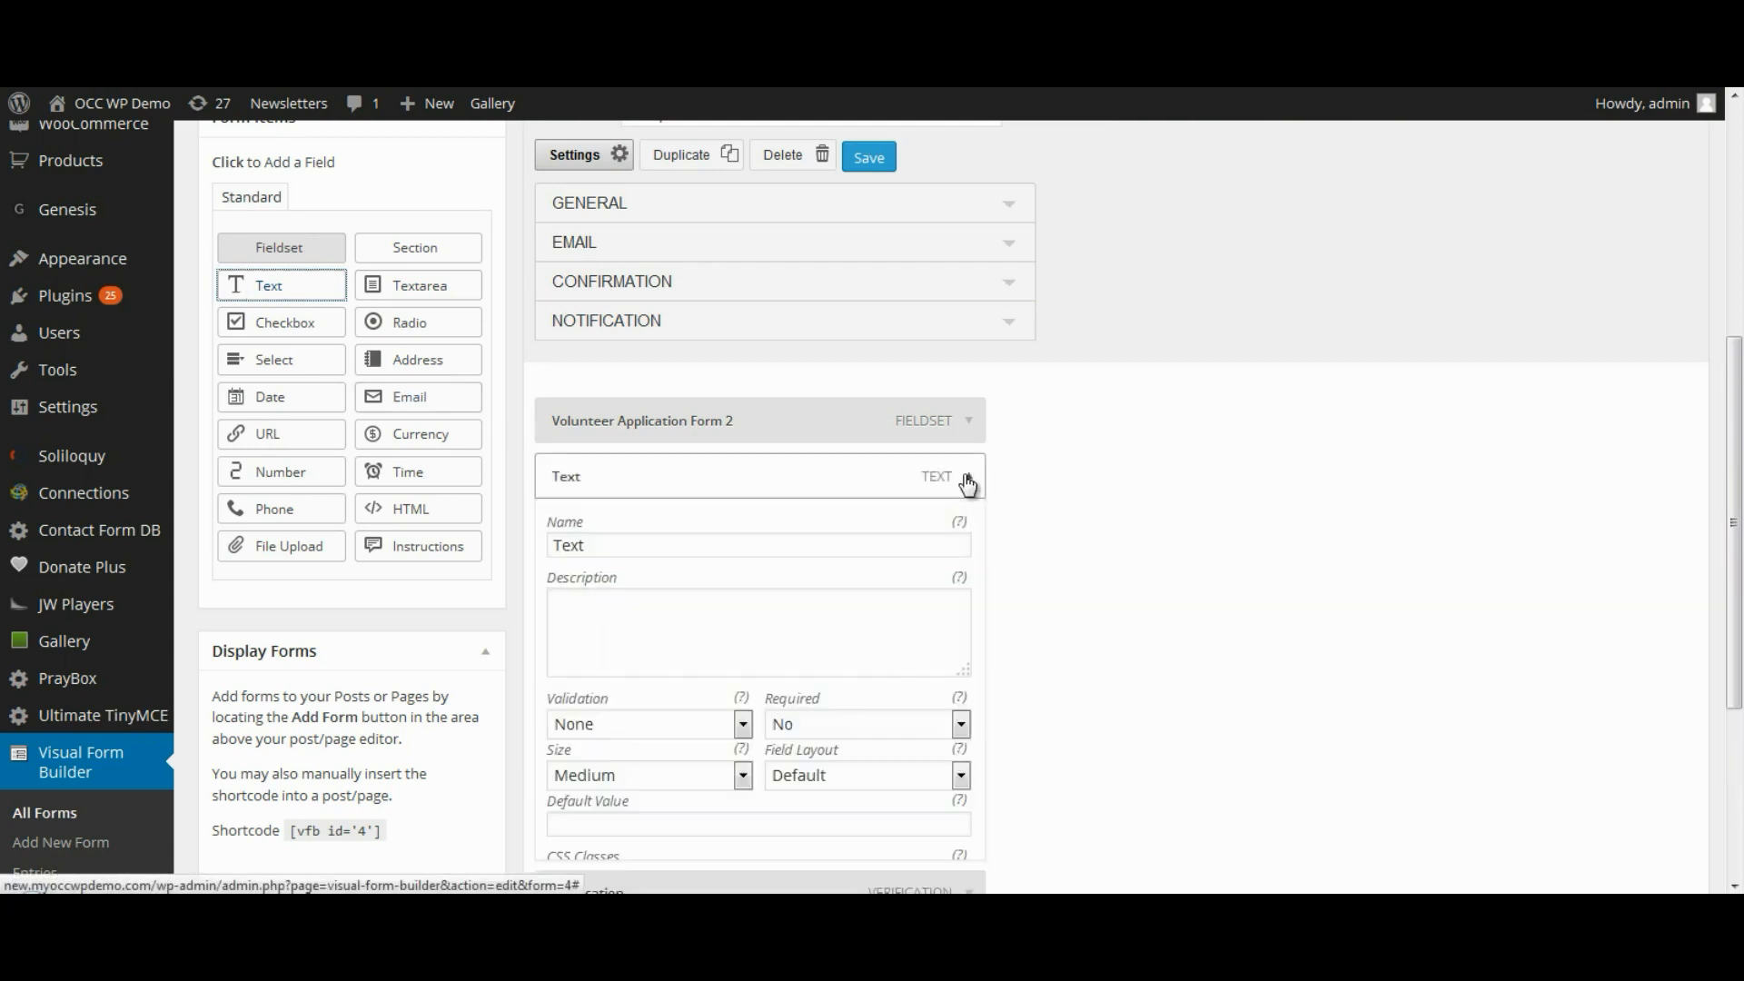
drag(638, 545, 485, 539)
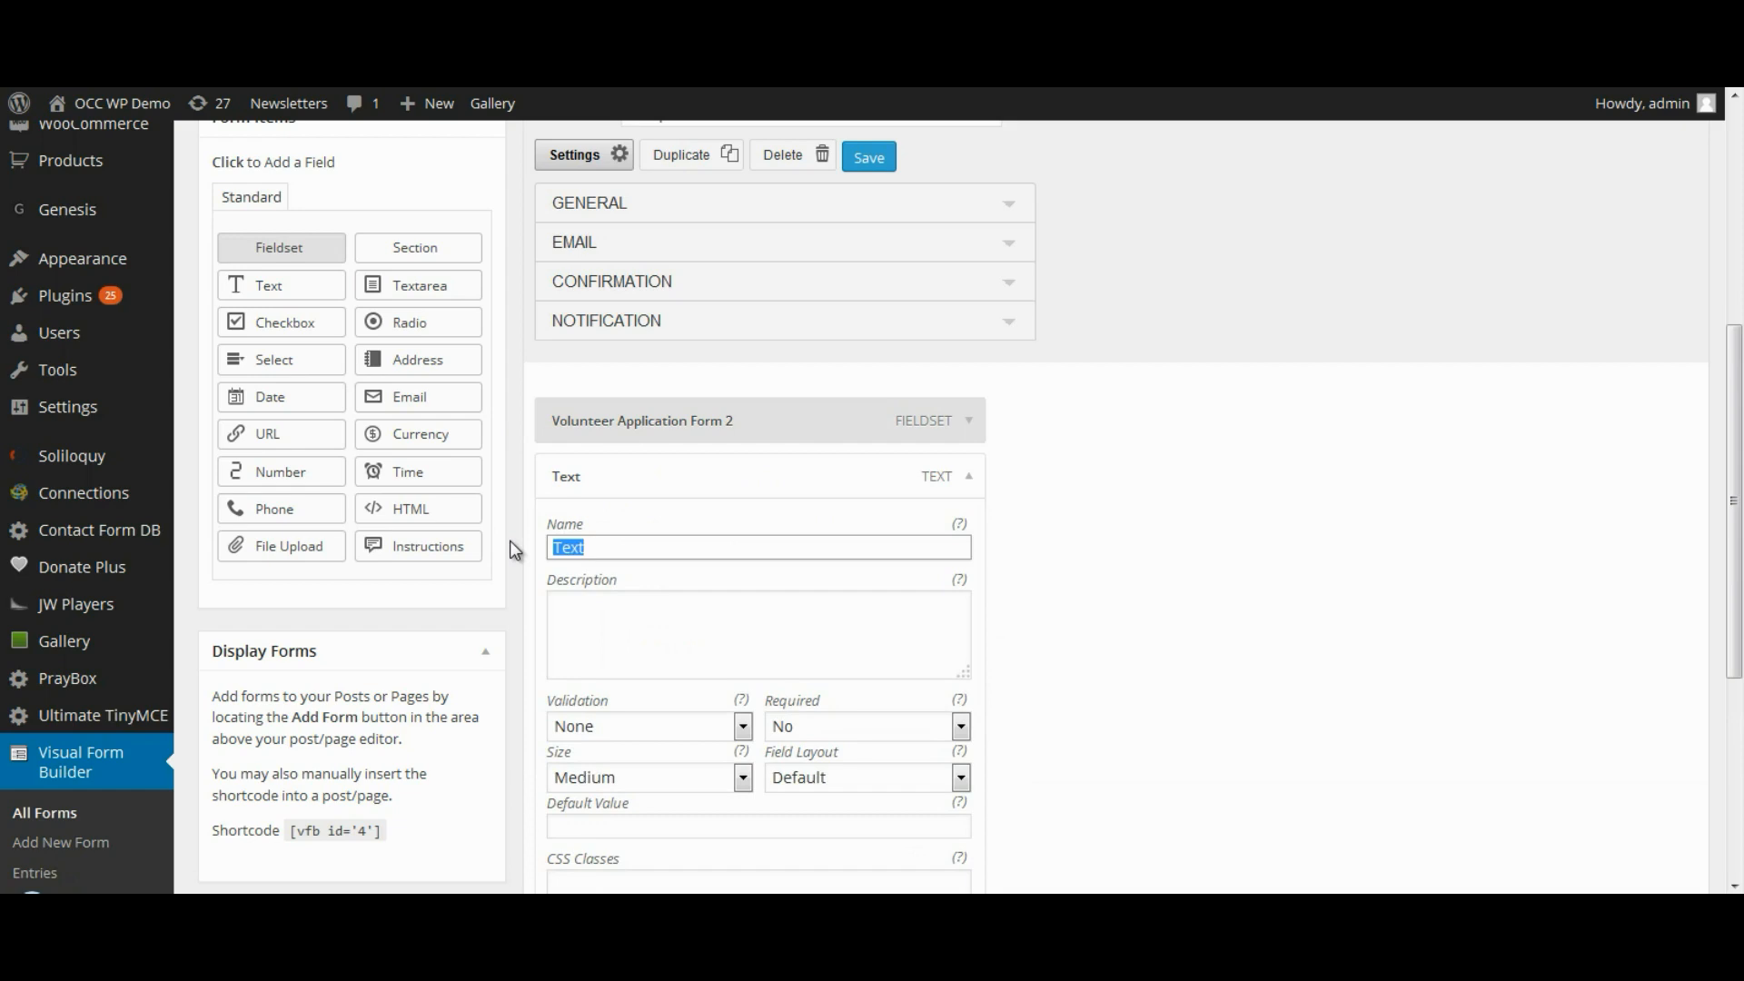
text(Full Name)
click(626, 609)
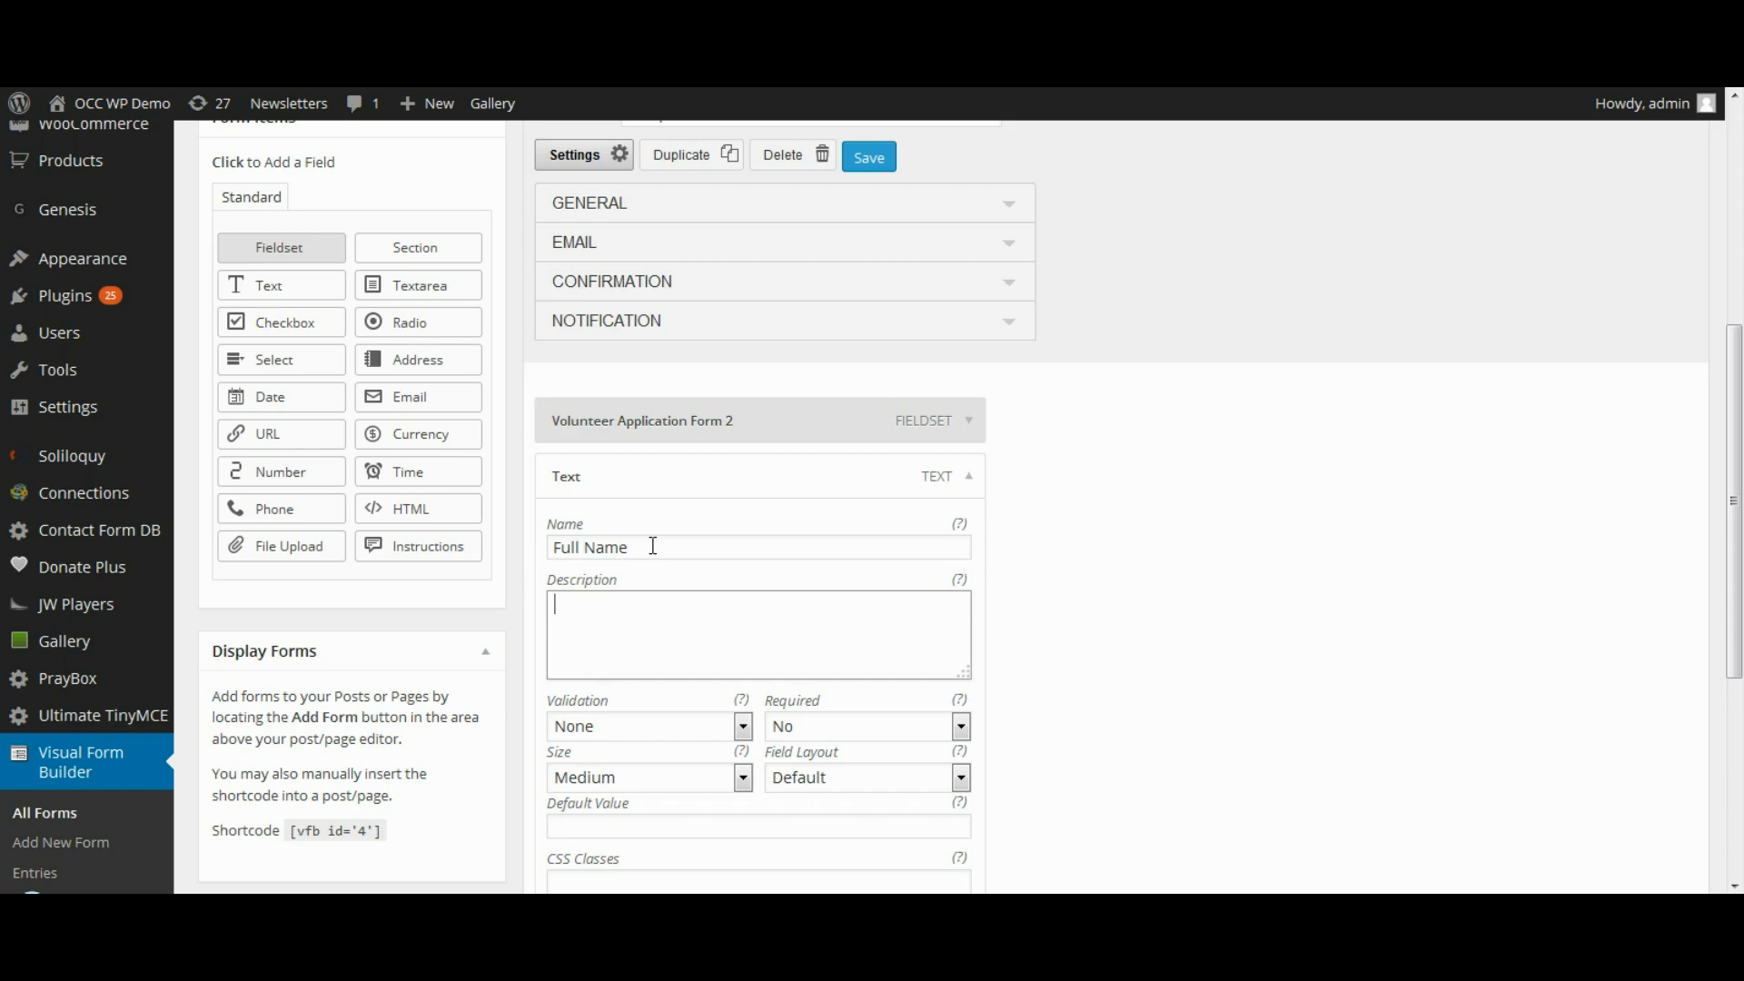
Check the size choices of the "Full Name" field and set its Required option to Yes.
drag(1733, 499, 1735, 579)
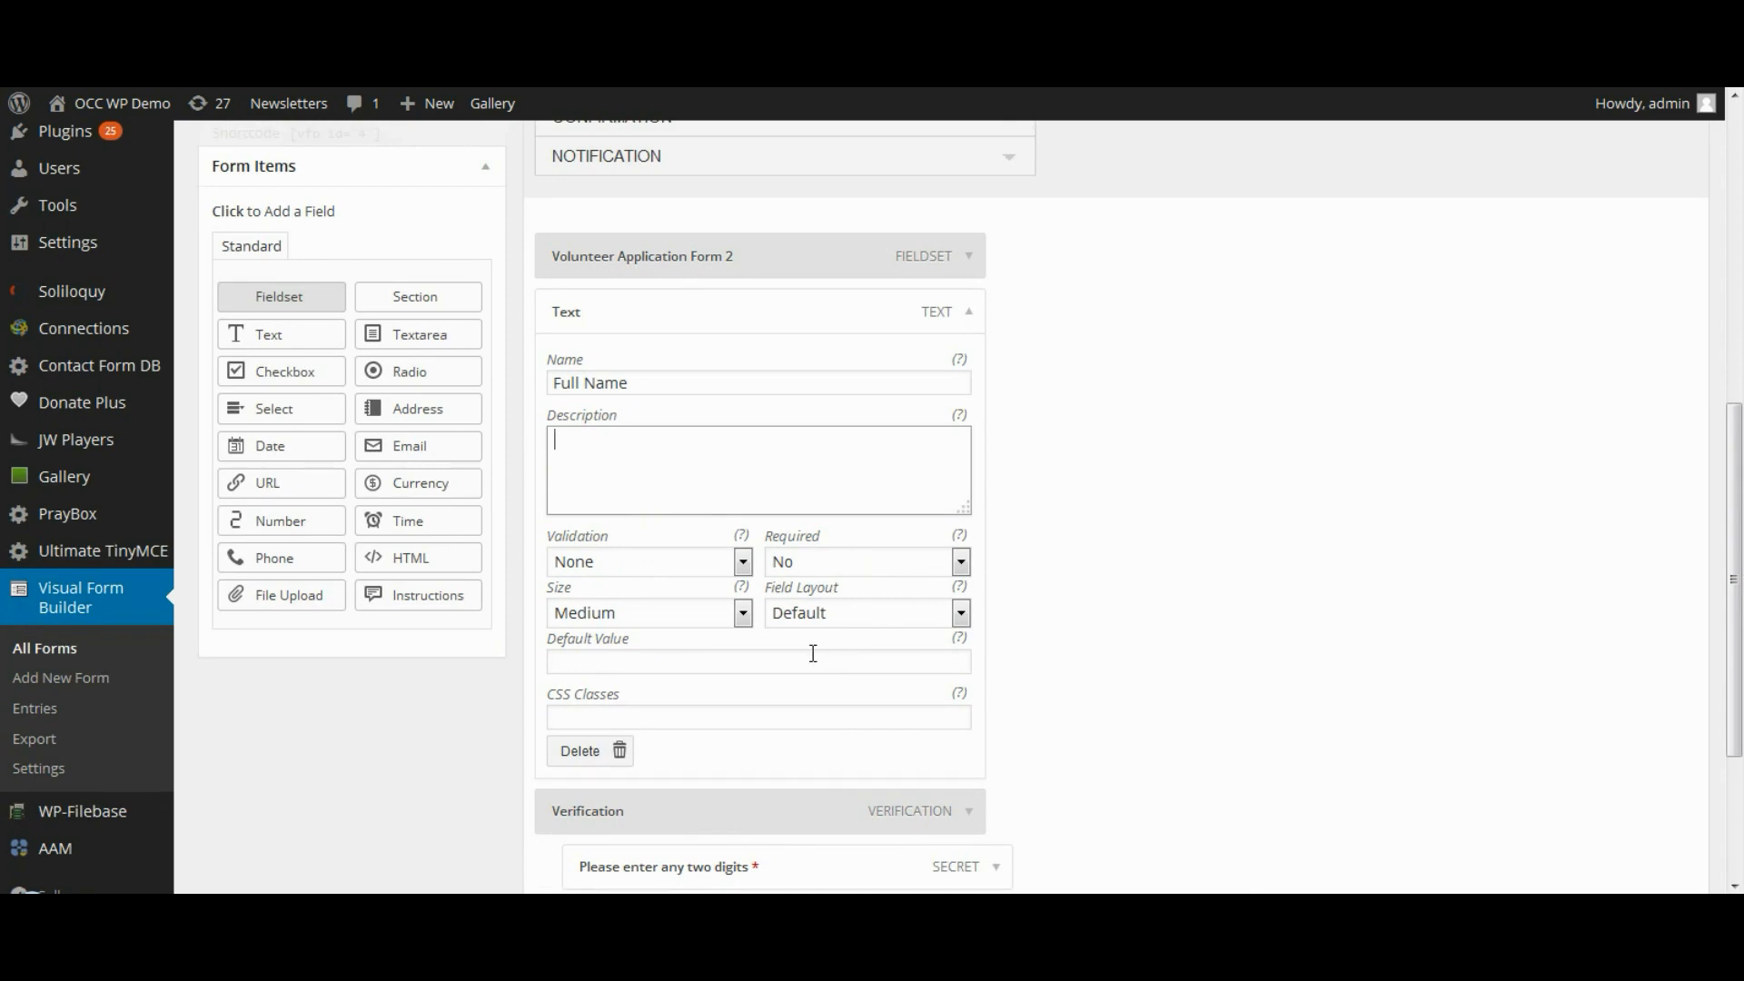
click(743, 613)
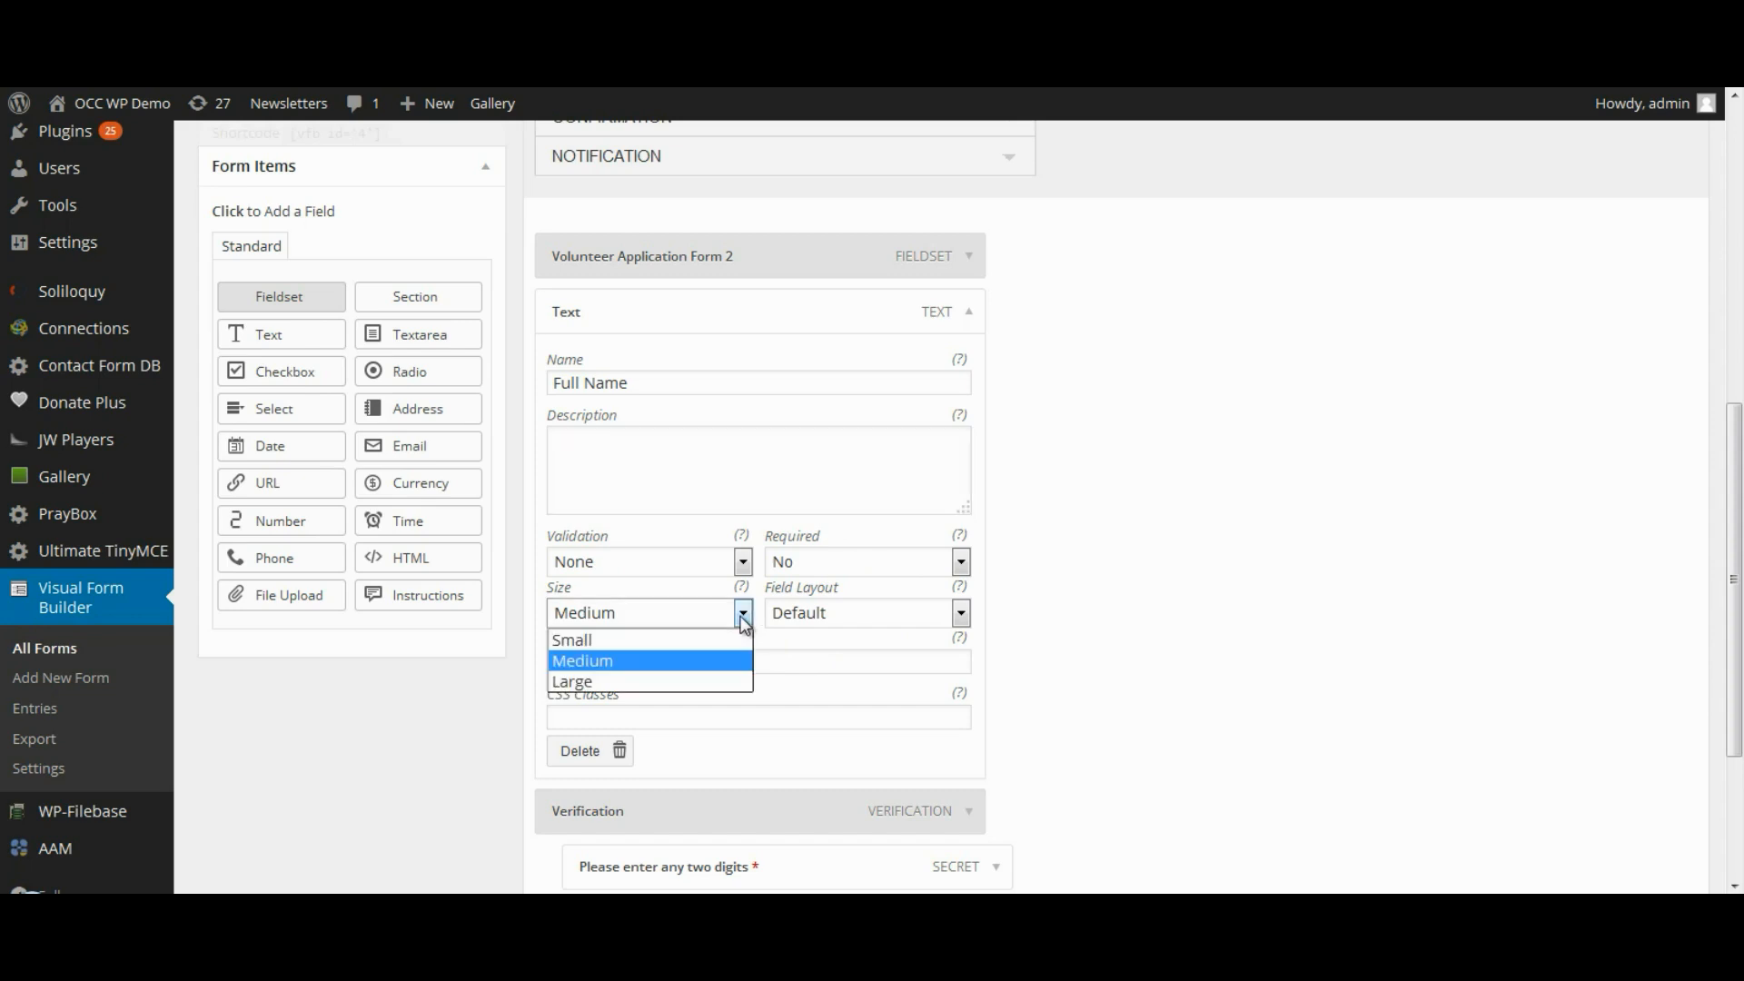
click(743, 616)
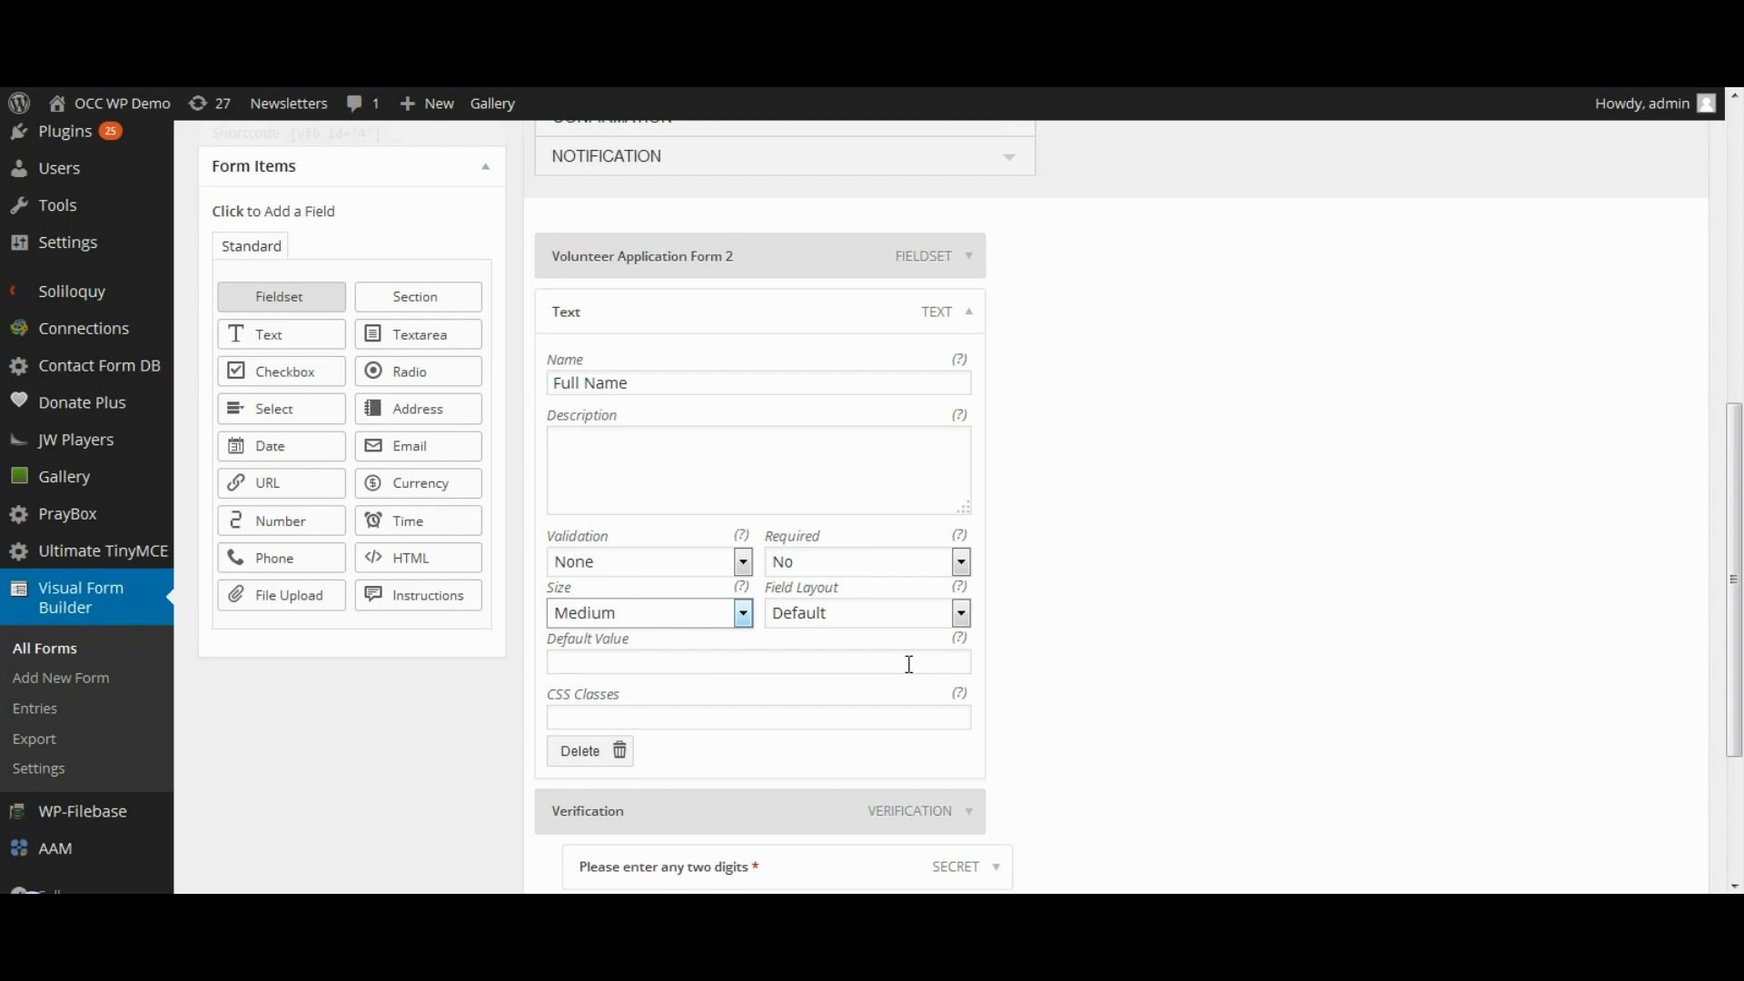
click(962, 564)
click(830, 612)
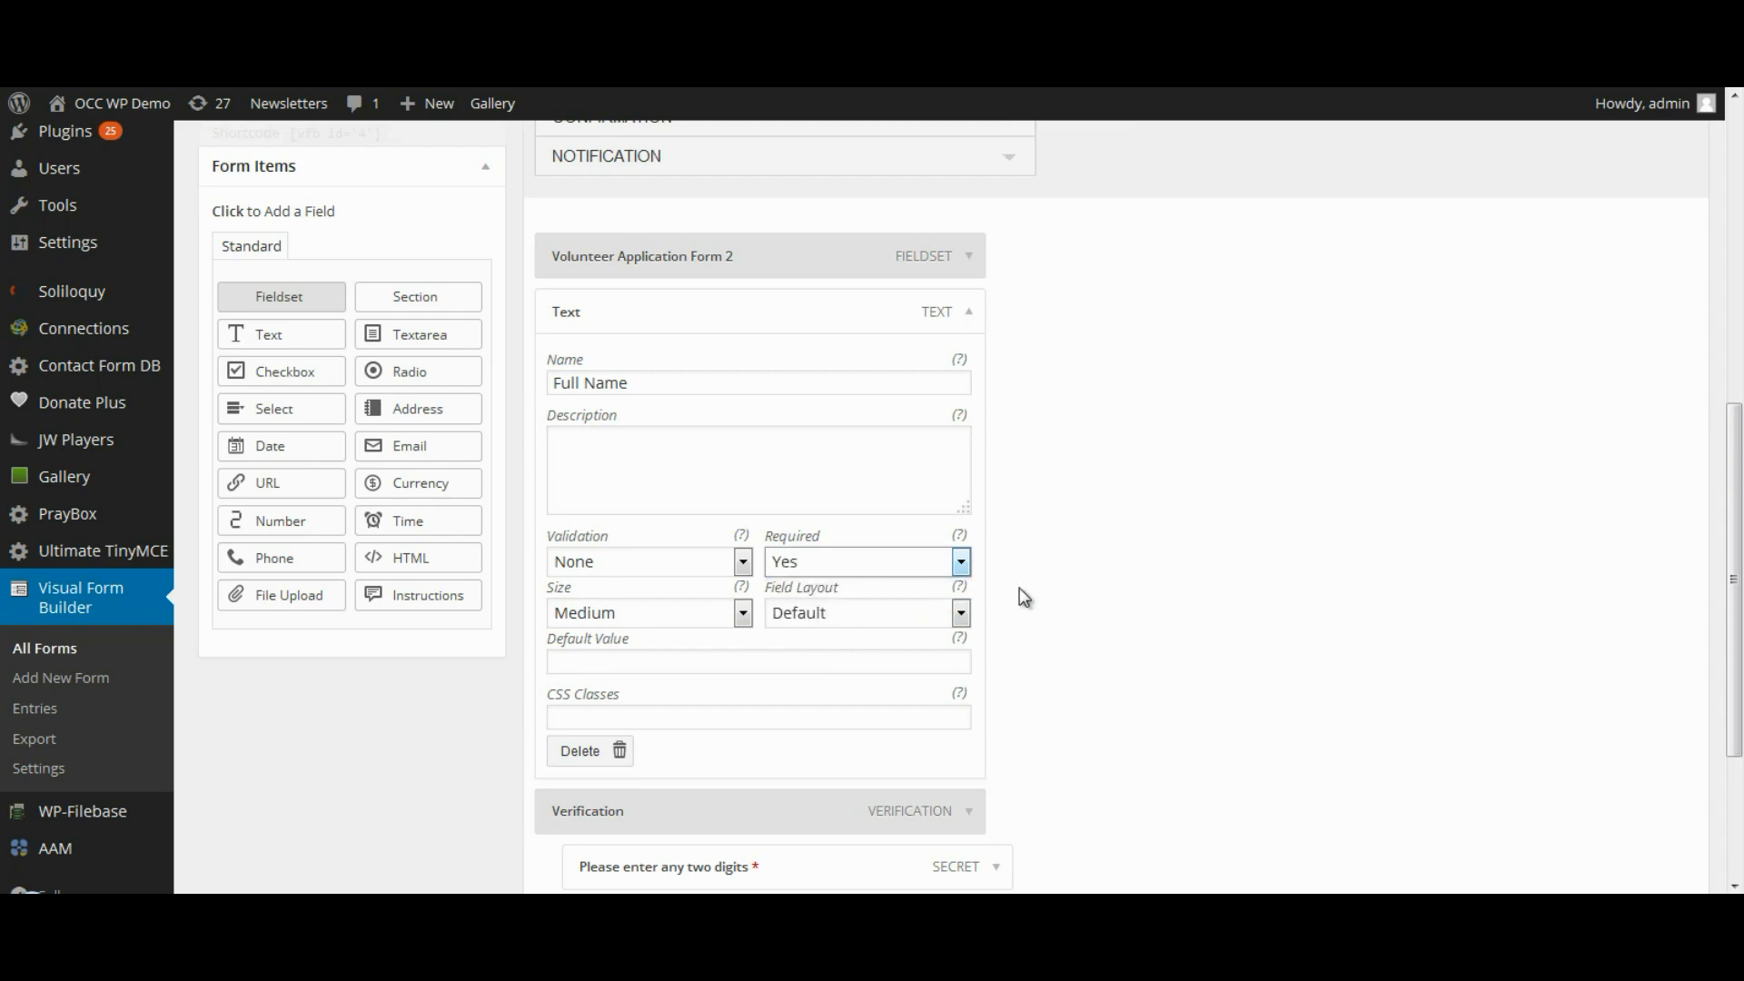
click(959, 564)
click(839, 606)
Save the form with the "Full Name" field and switch to the Word document with the field list.
scroll(1108, 645, down, 1)
scroll(1107, 648, down, 1)
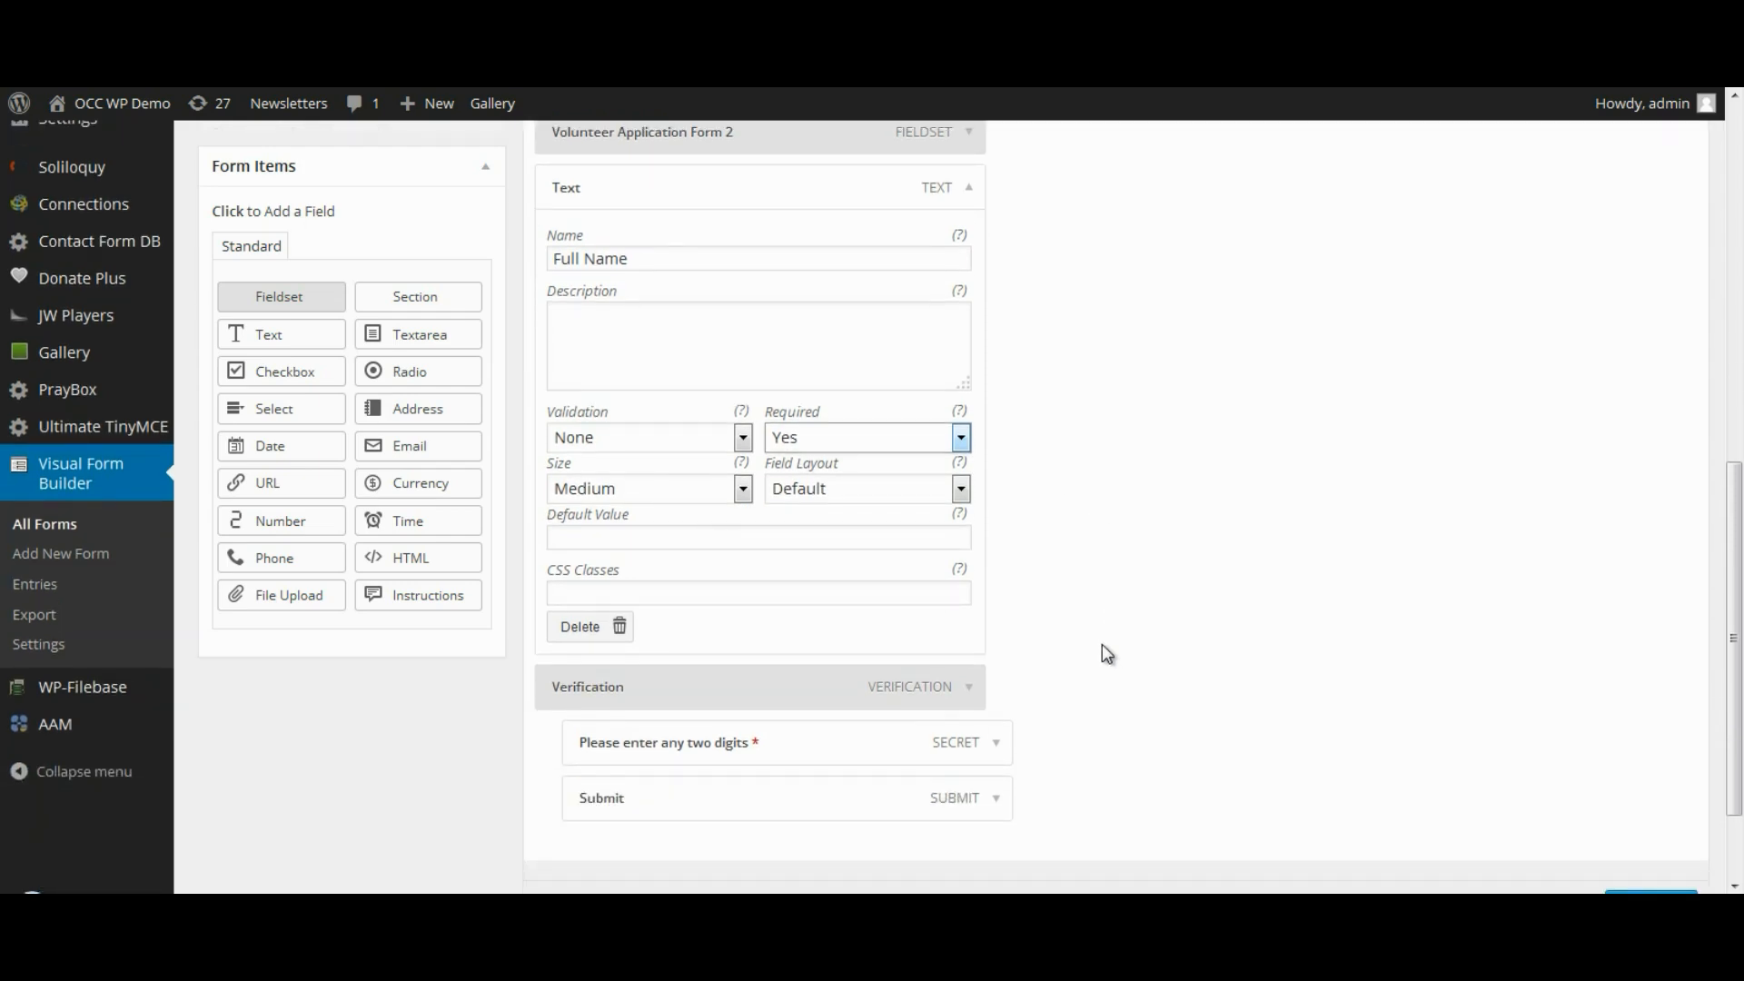
scroll(1580, 794, down, 2)
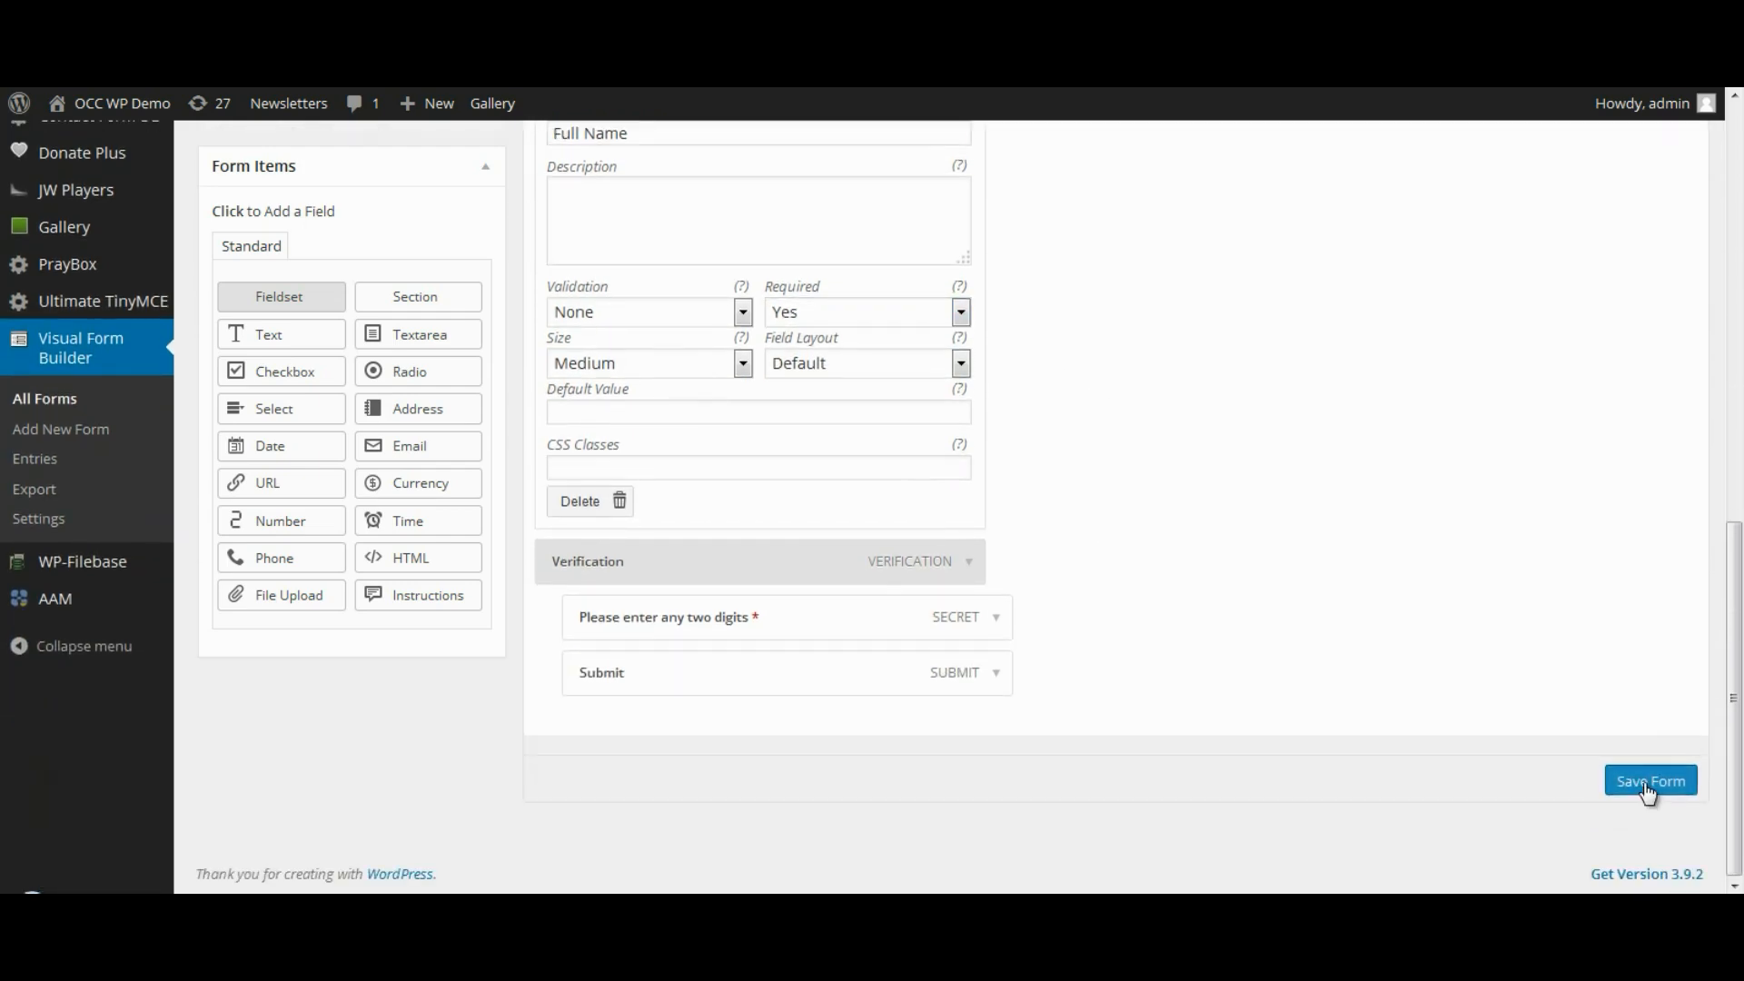
click(1646, 783)
key(alt+Tab)
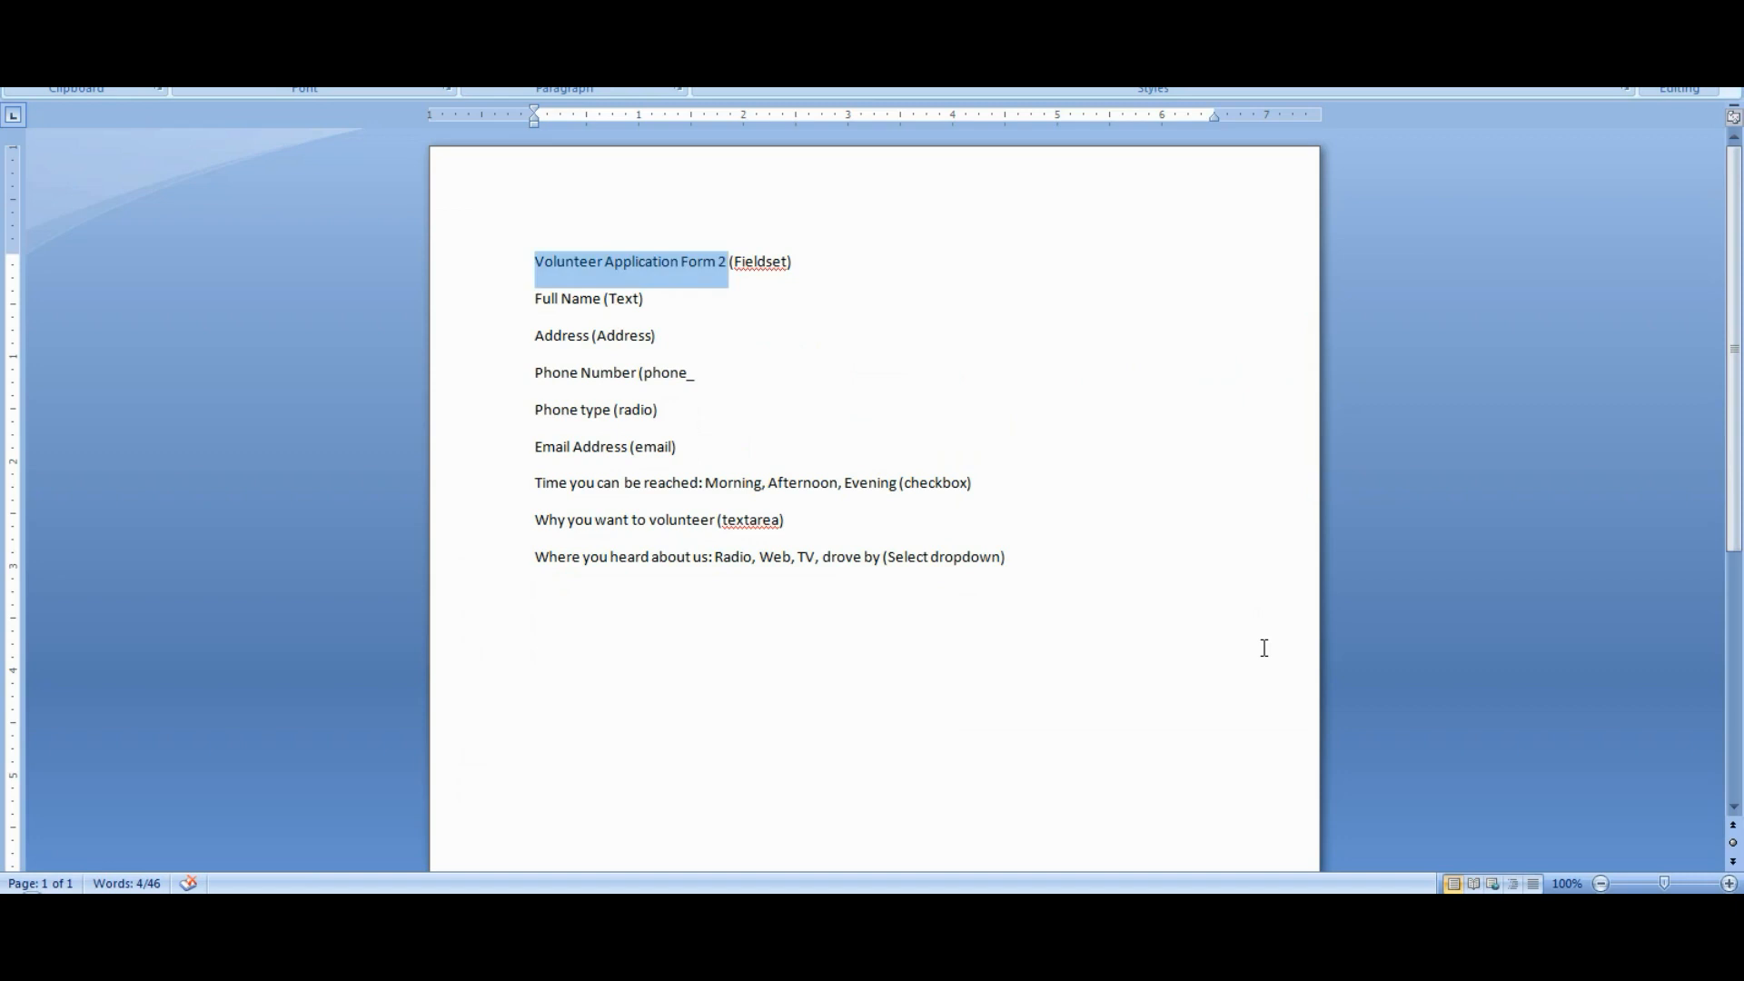
Check the Address entry in the Word field list, then add an Address field to the WordPress form.
double_click(535, 340)
click(587, 356)
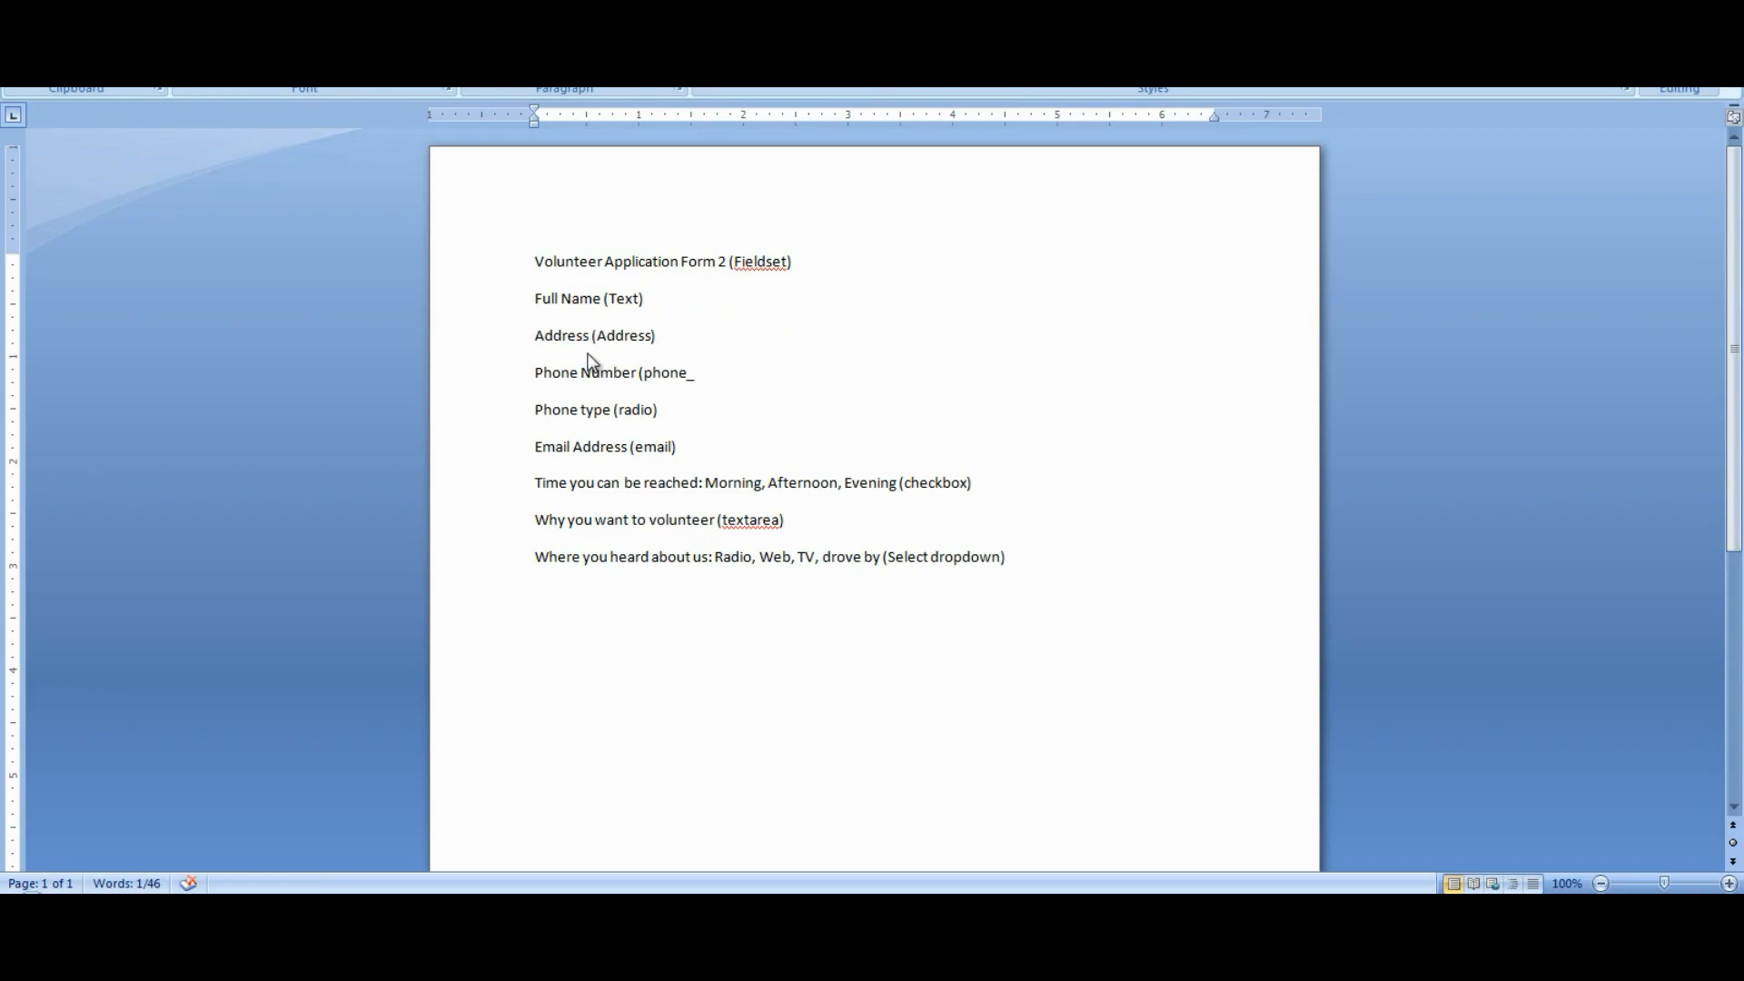
key(alt+Tab)
scroll(1309, 581, down, 3)
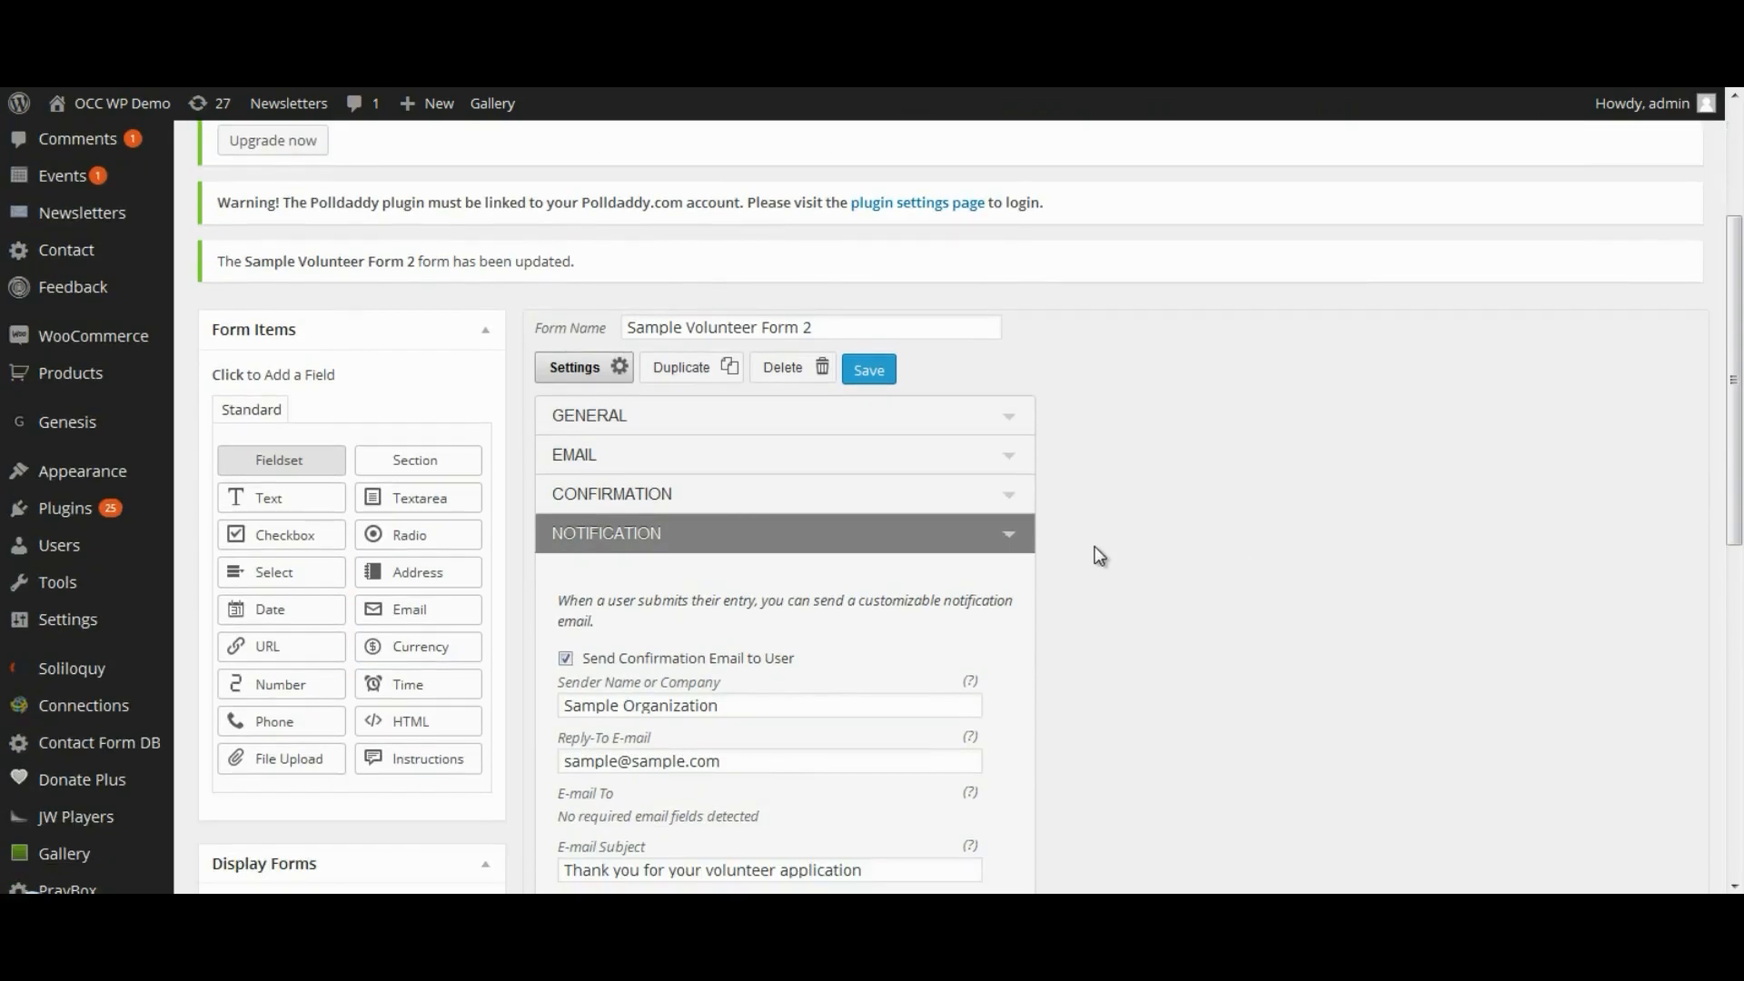
click(1020, 545)
scroll(1168, 630, down, 3)
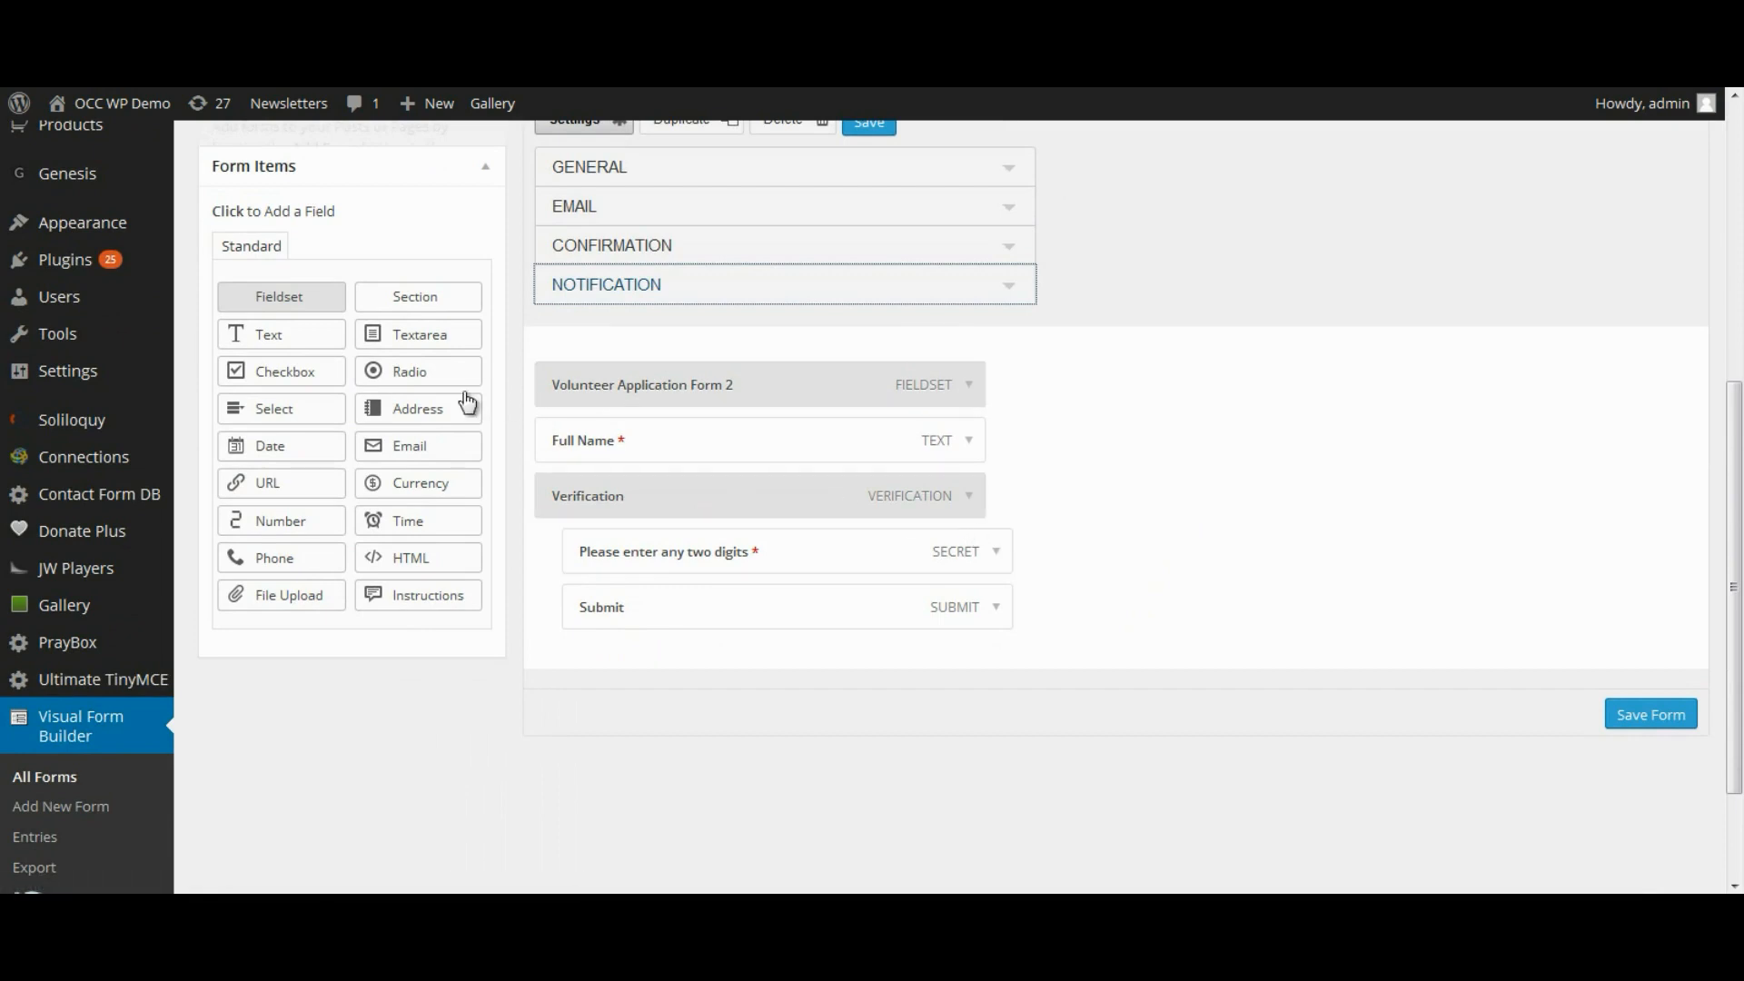
click(421, 410)
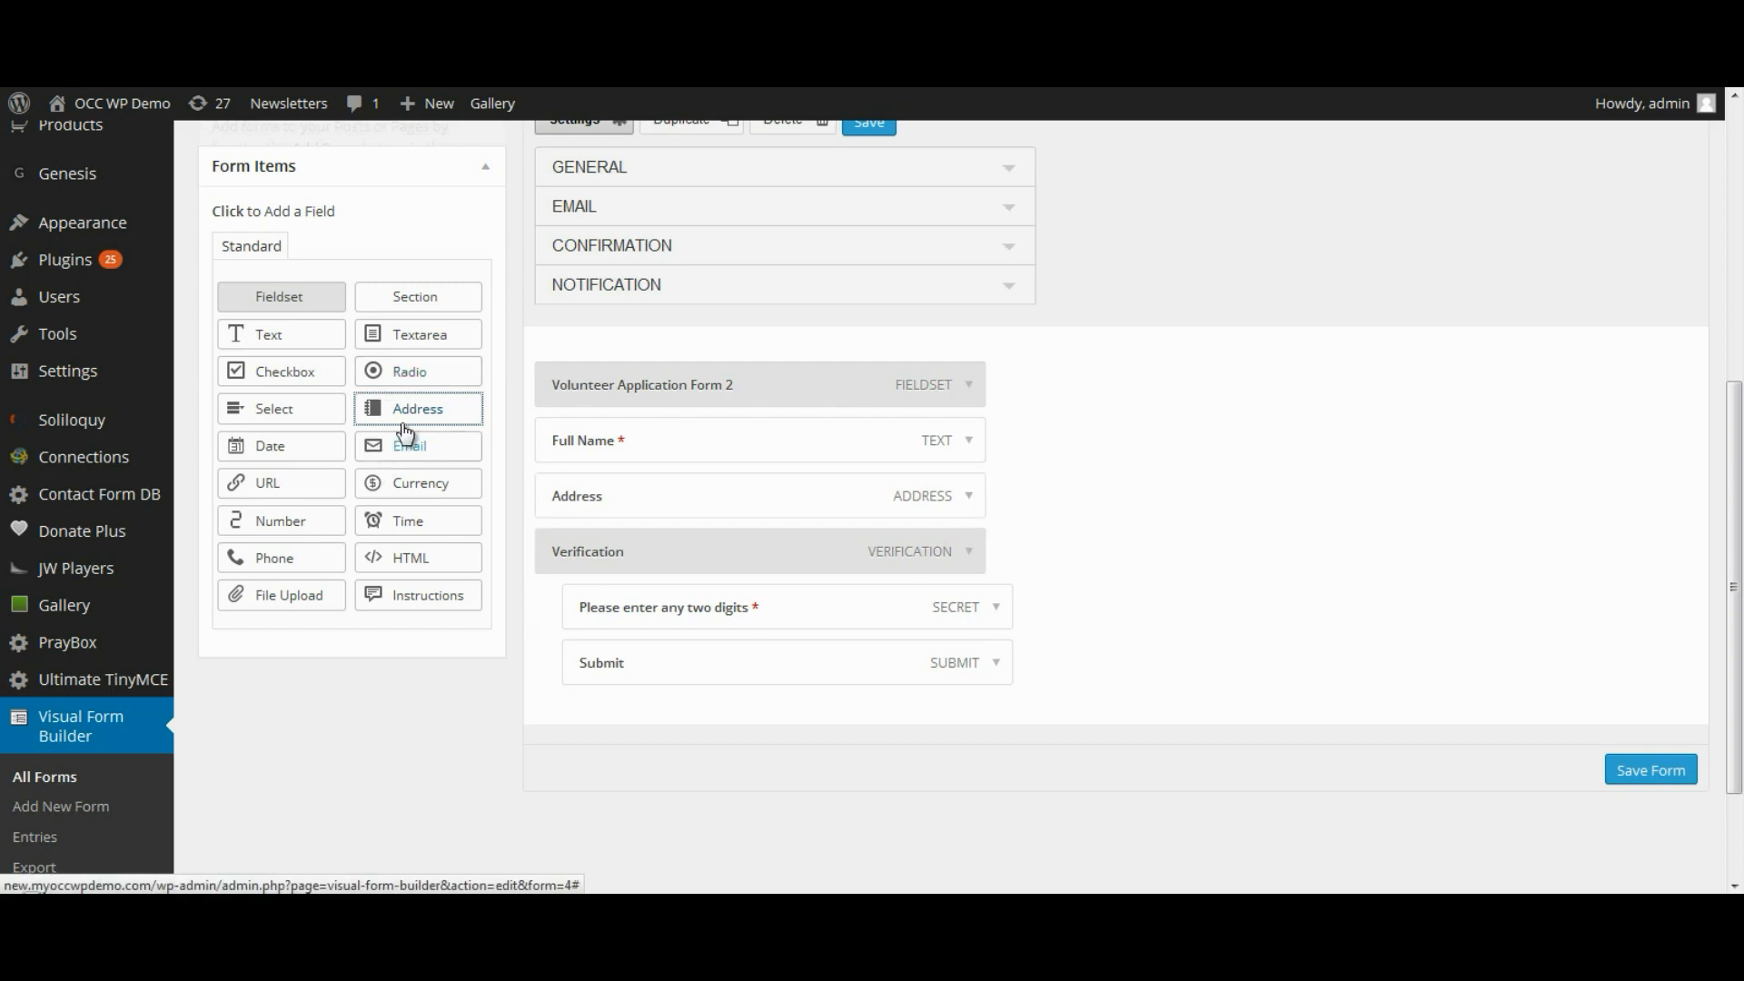
Review the Address field's settings and save the form with the new field.
click(969, 497)
click(660, 566)
scroll(1136, 672, down, 3)
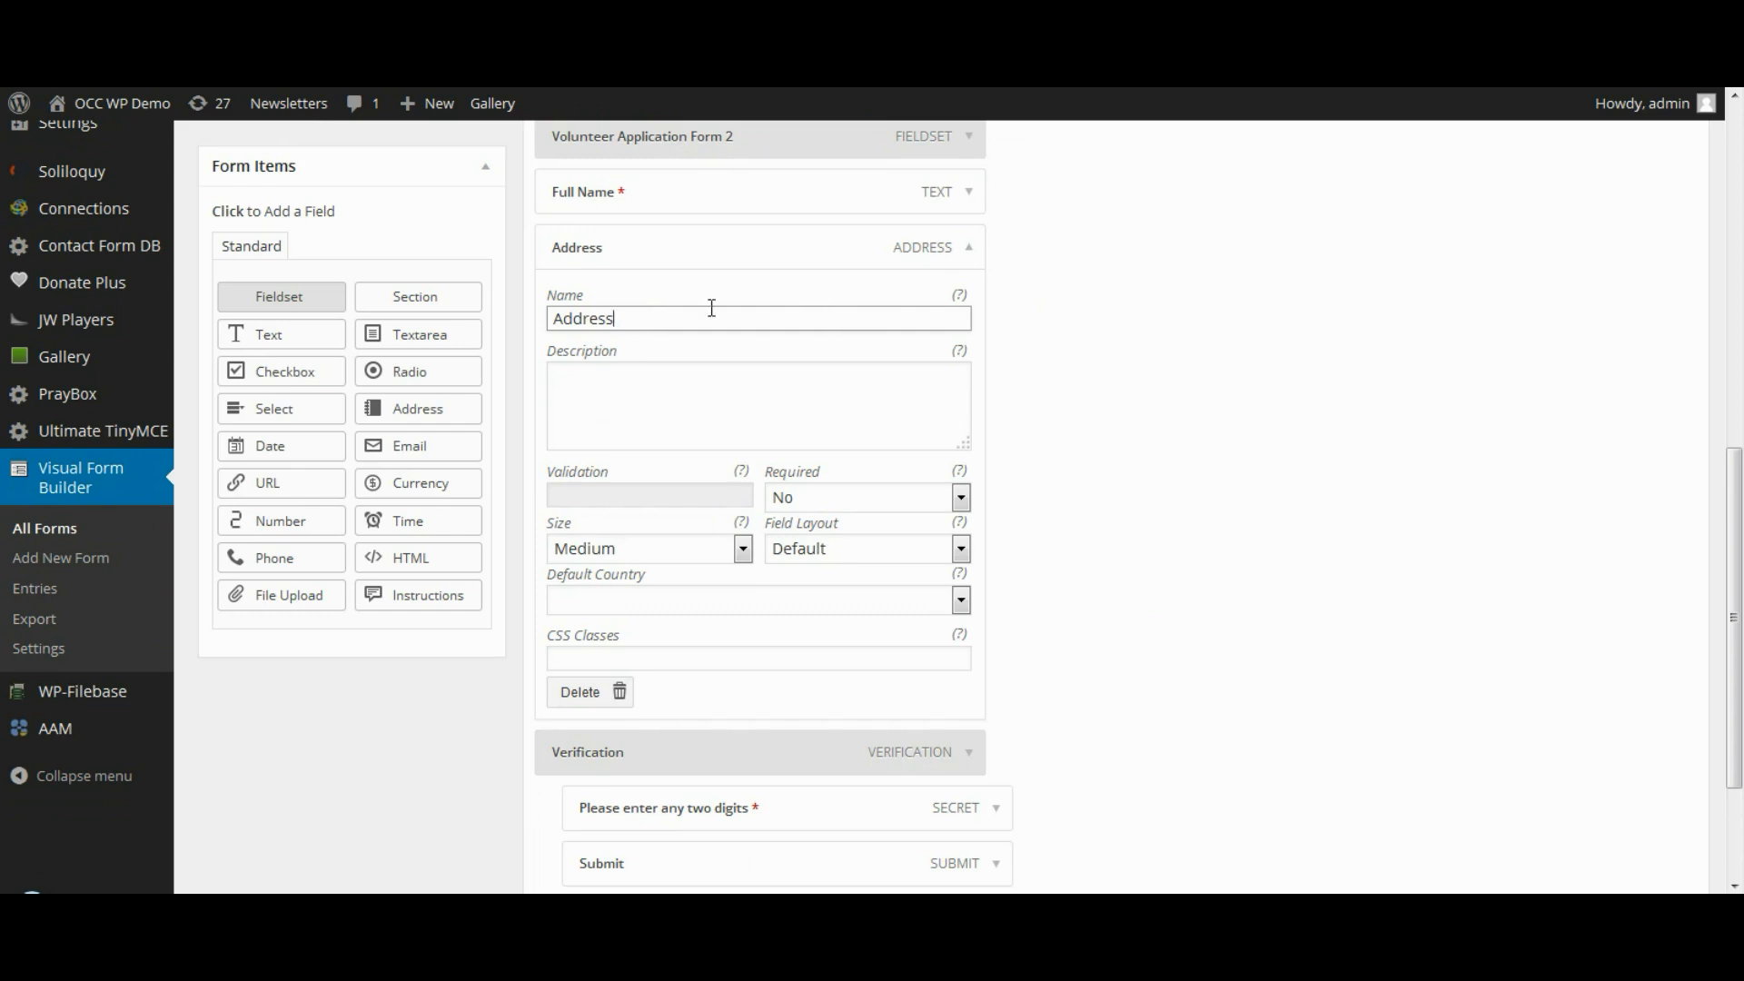
click(966, 254)
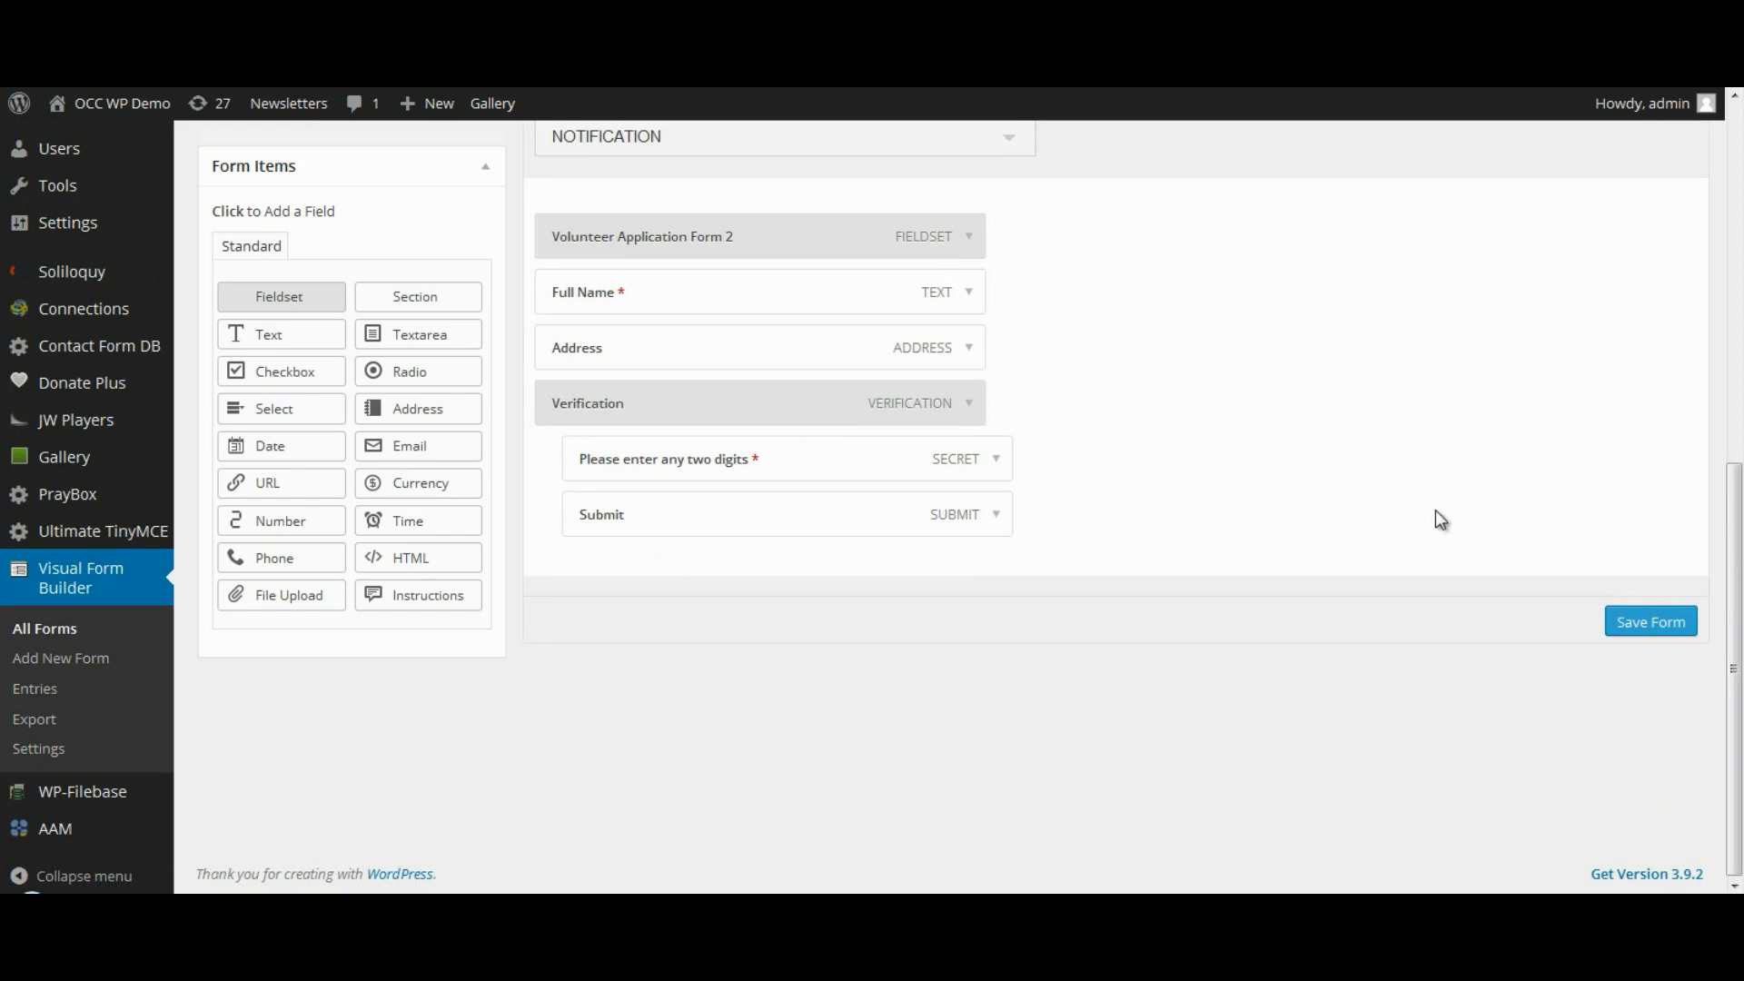
click(1672, 623)
Check the entry after Address in the Word field list, then add a Phone field to the WordPress form.
key(alt+Tab)
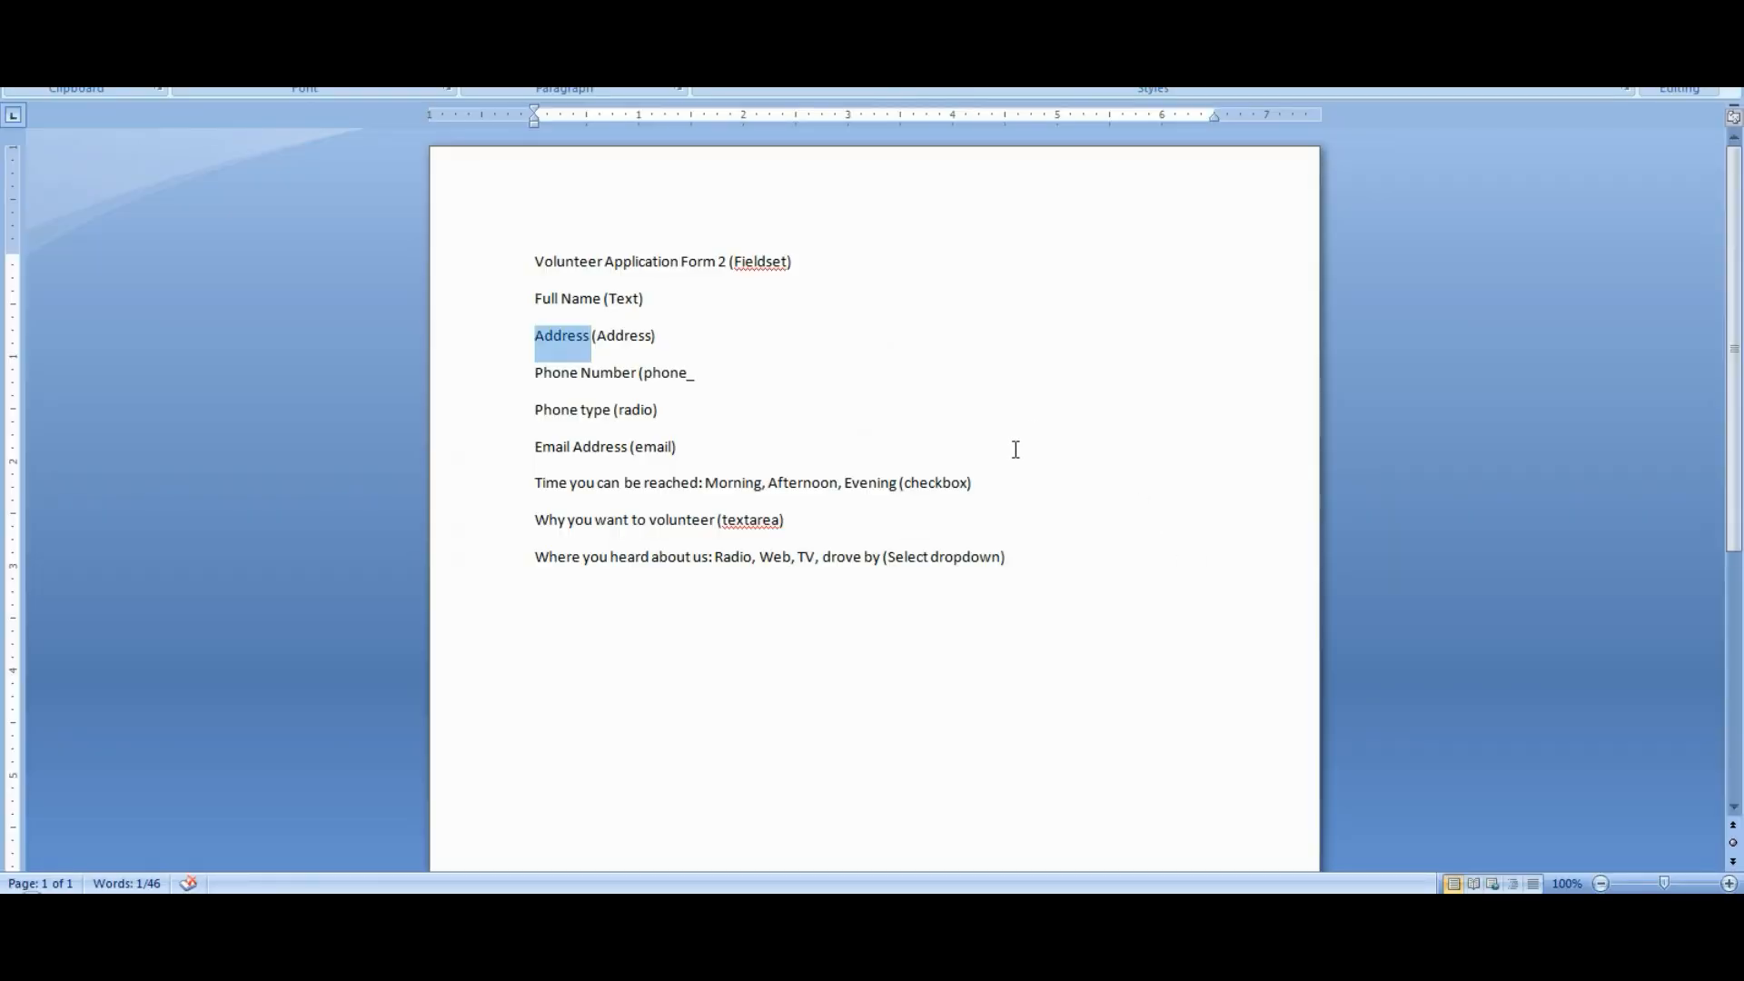
key(alt+Tab)
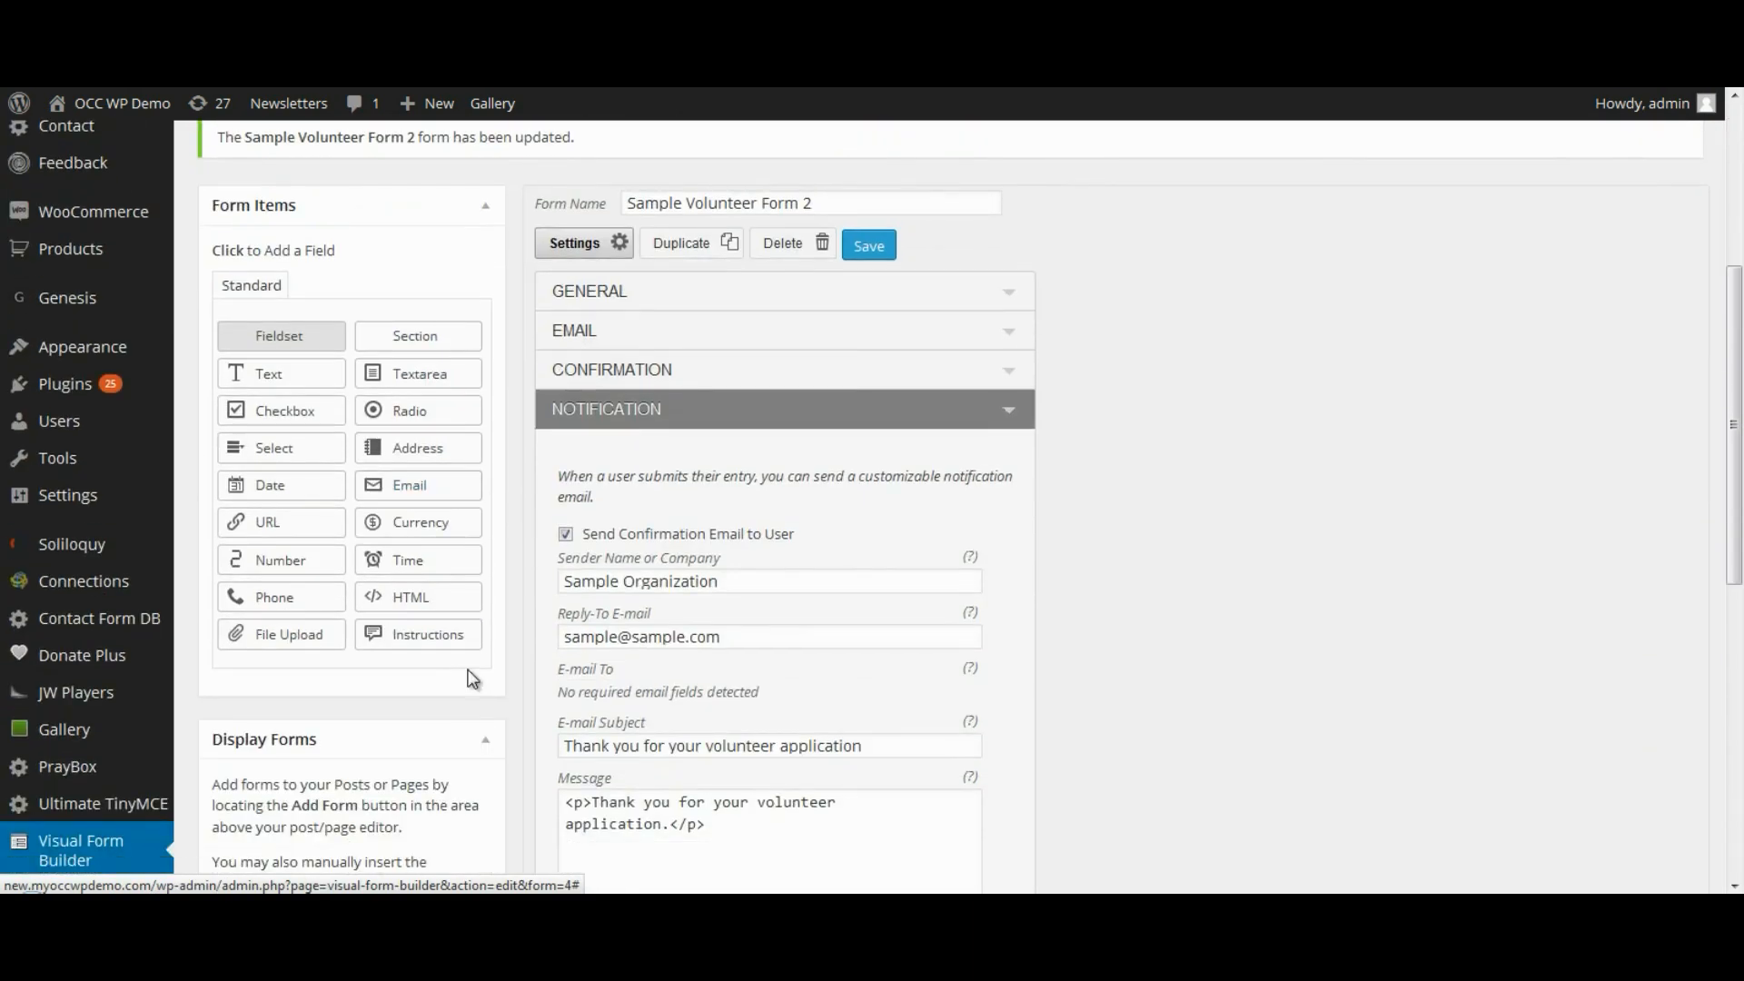
click(273, 598)
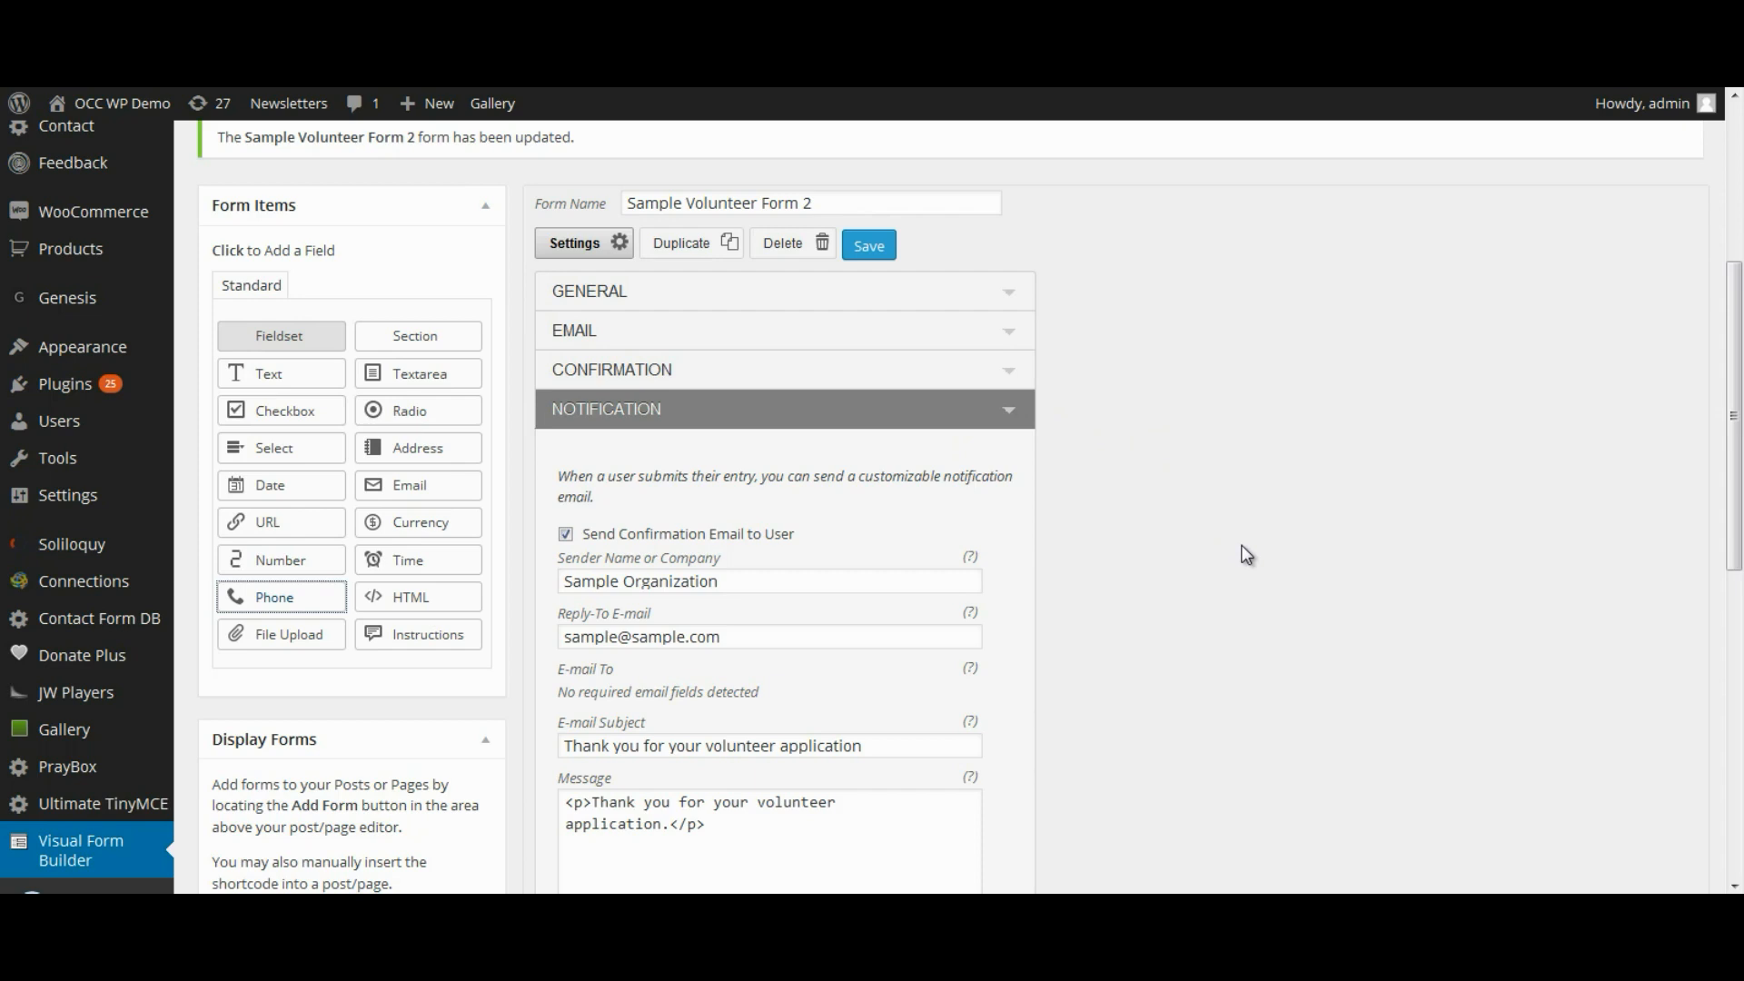
scroll(1246, 555, down, 8)
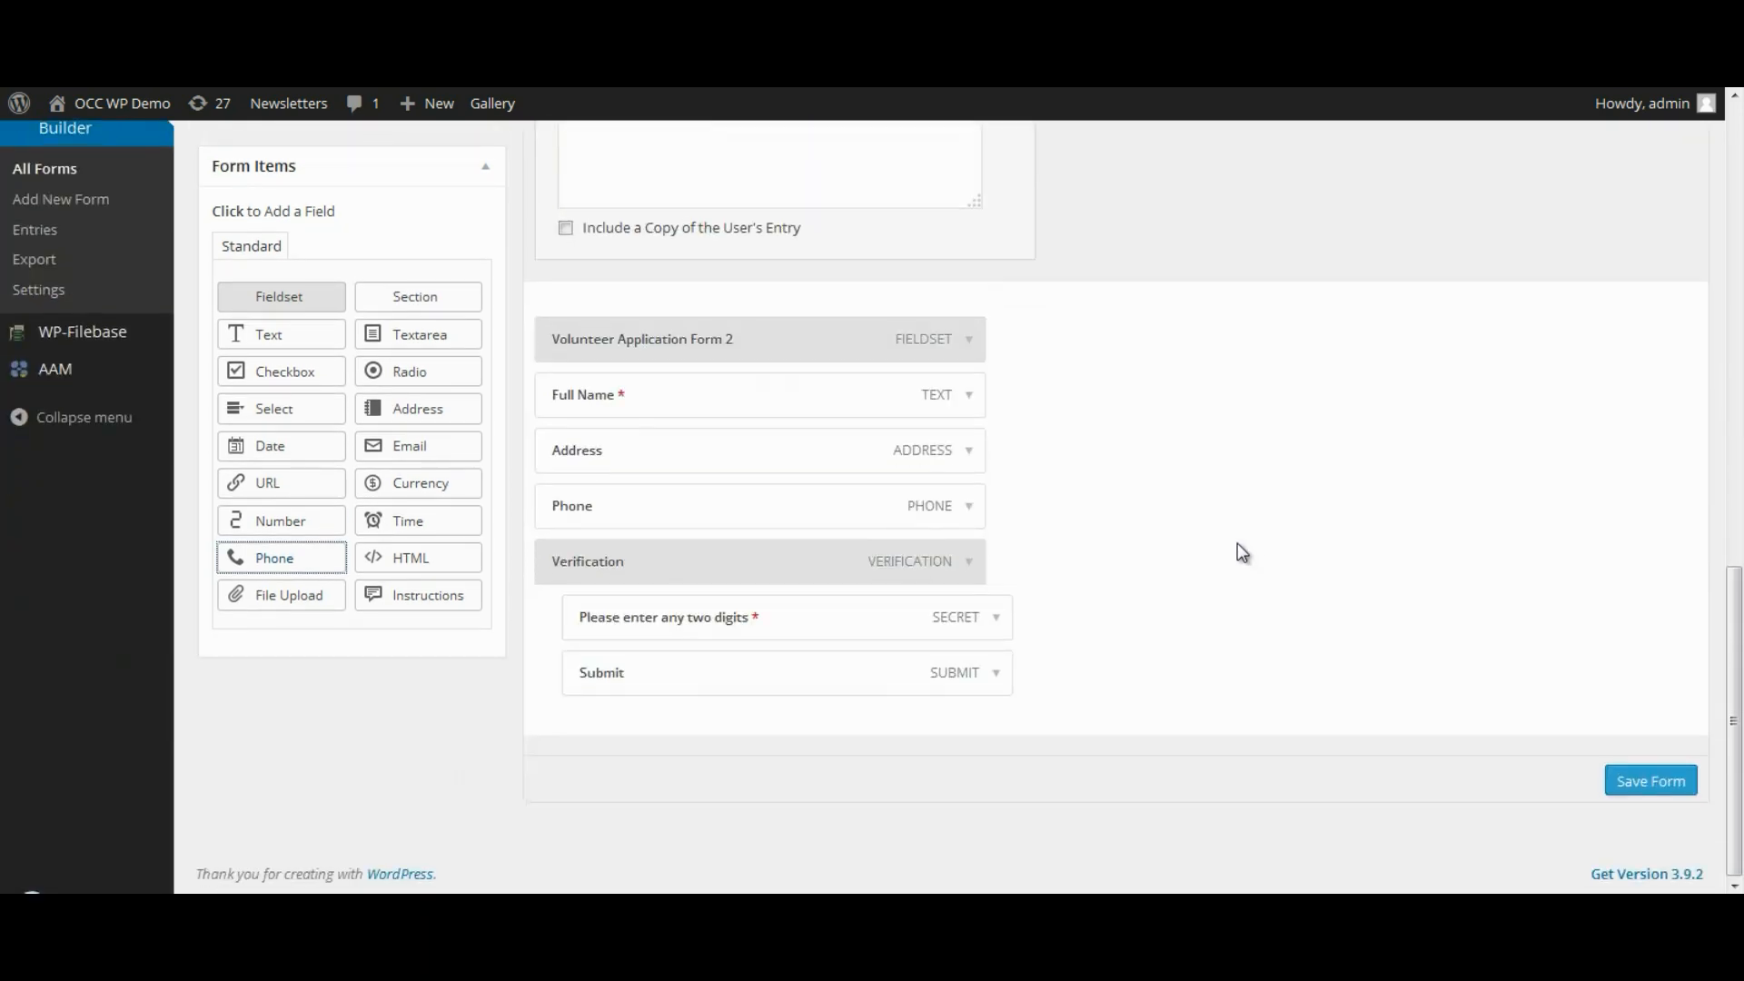
Set the Phone field's Required option to Yes and name the field "Phone number".
click(969, 507)
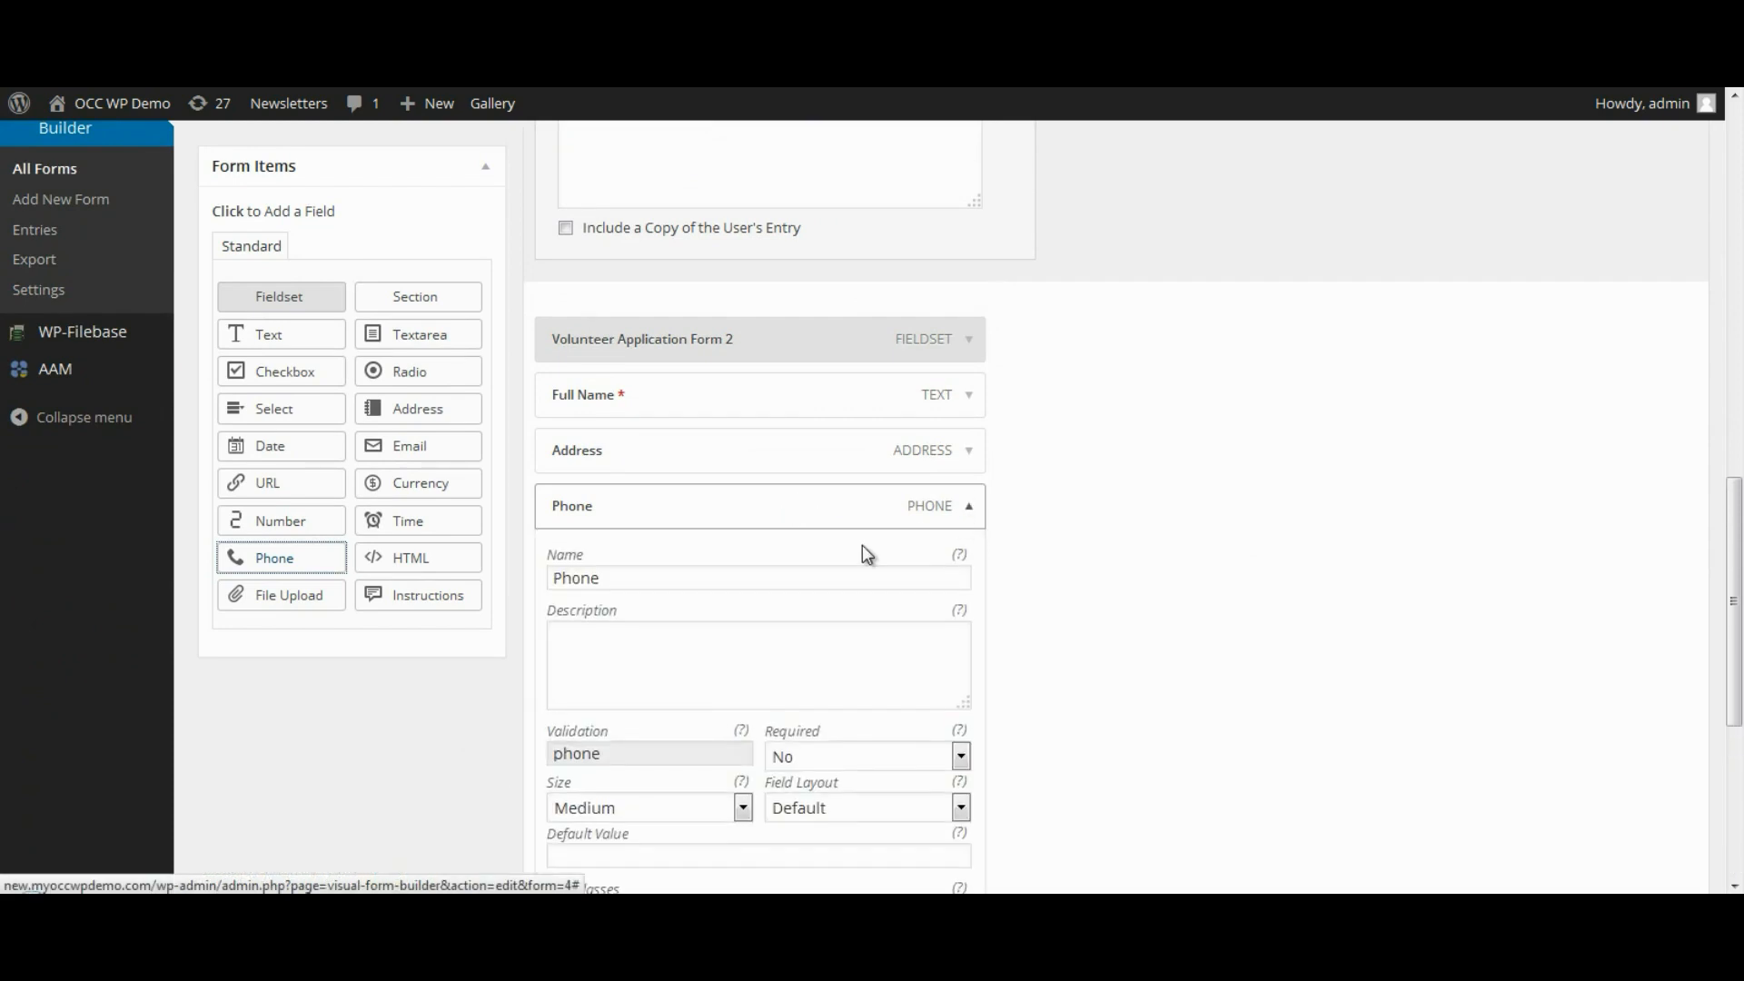
click(961, 757)
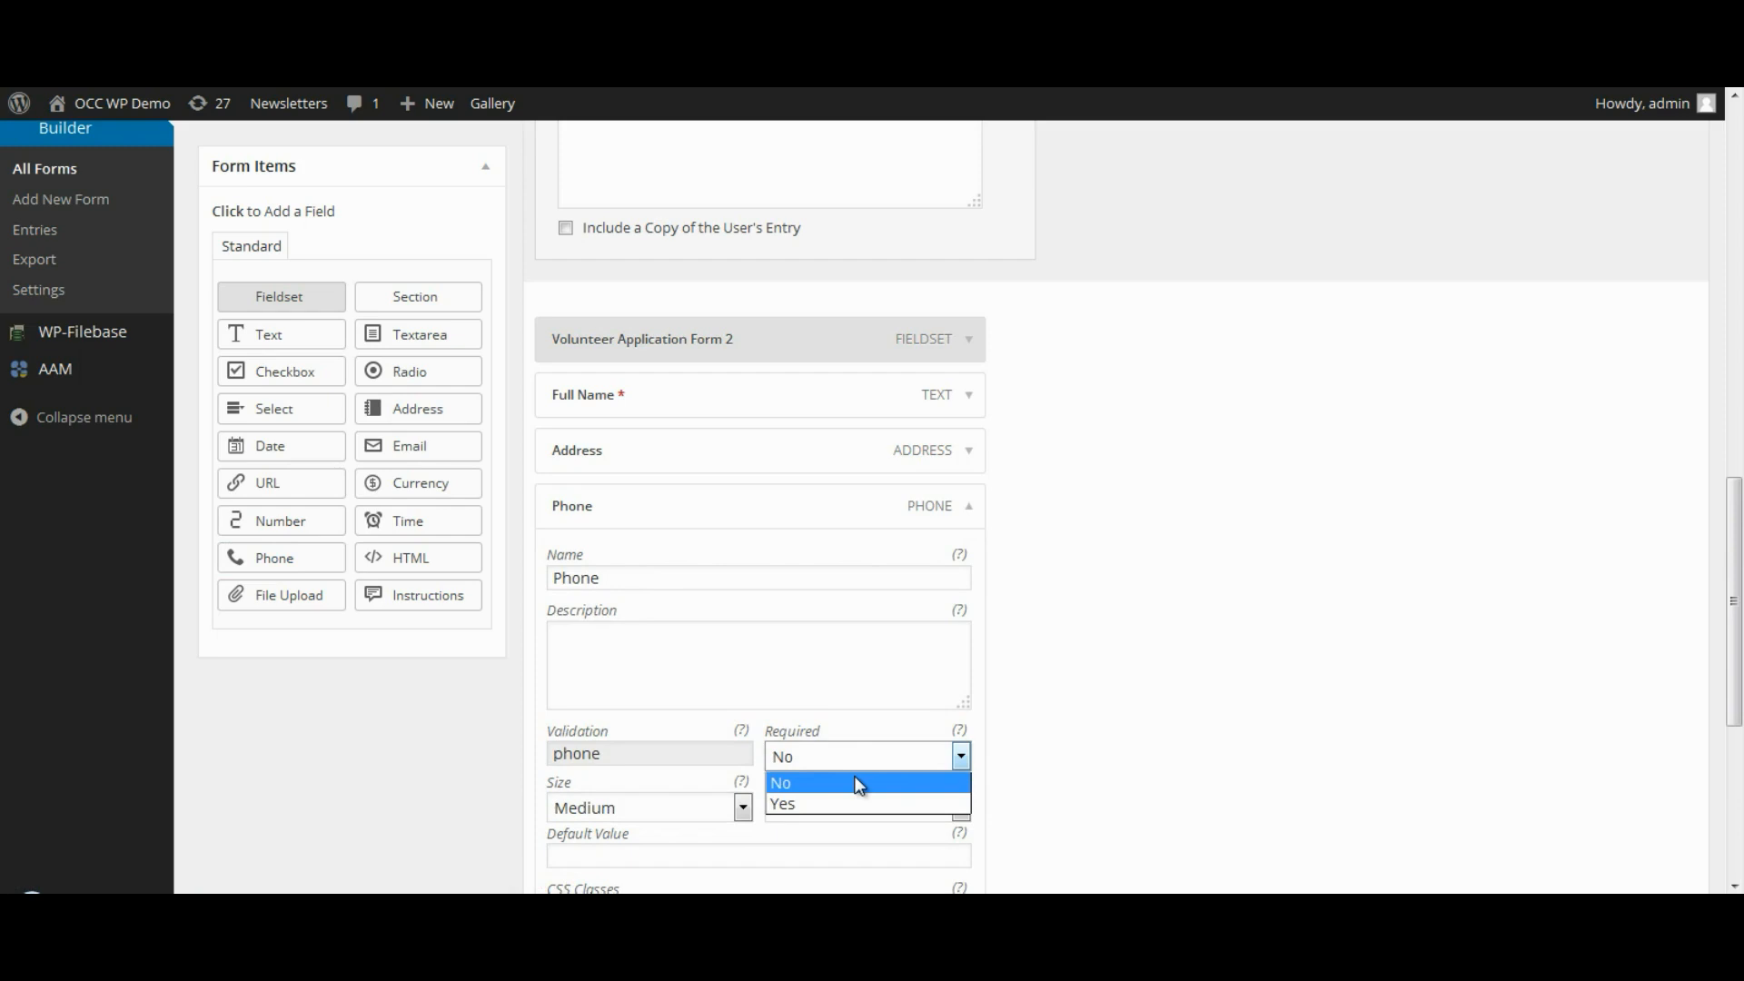
click(816, 800)
click(722, 578)
text(number)
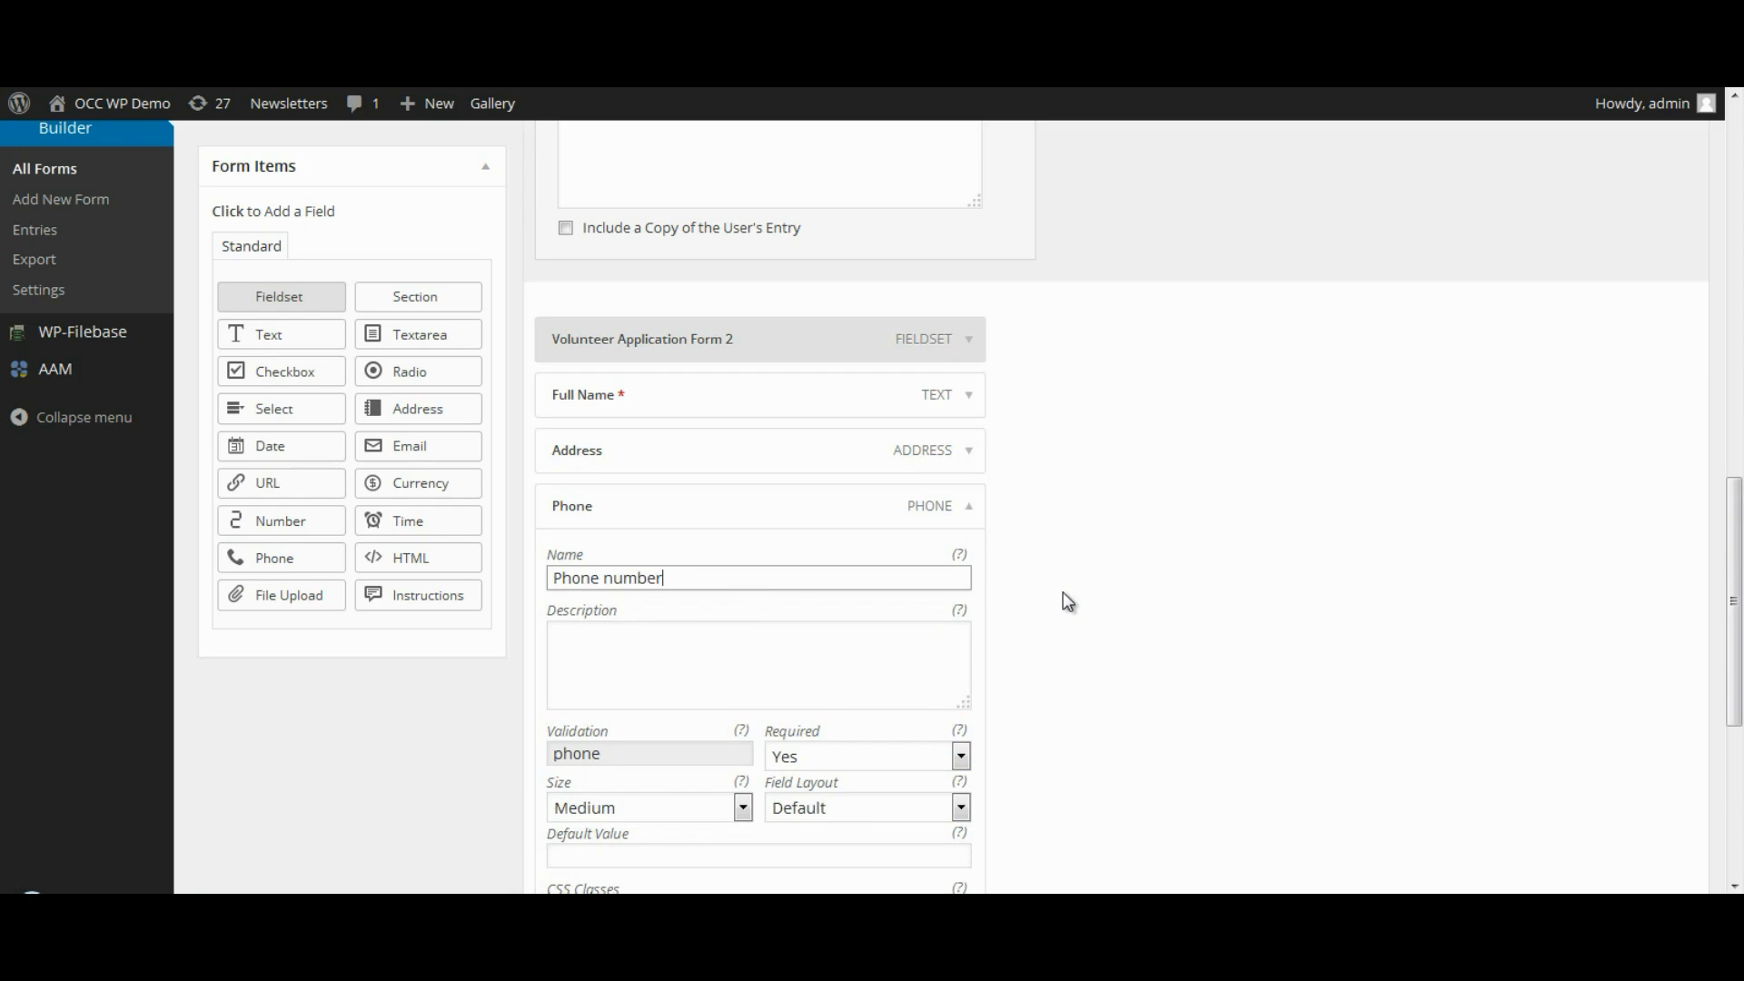
click(970, 508)
Collapse the expanded Notification section above the form fields.
scroll(1122, 603, up, 8)
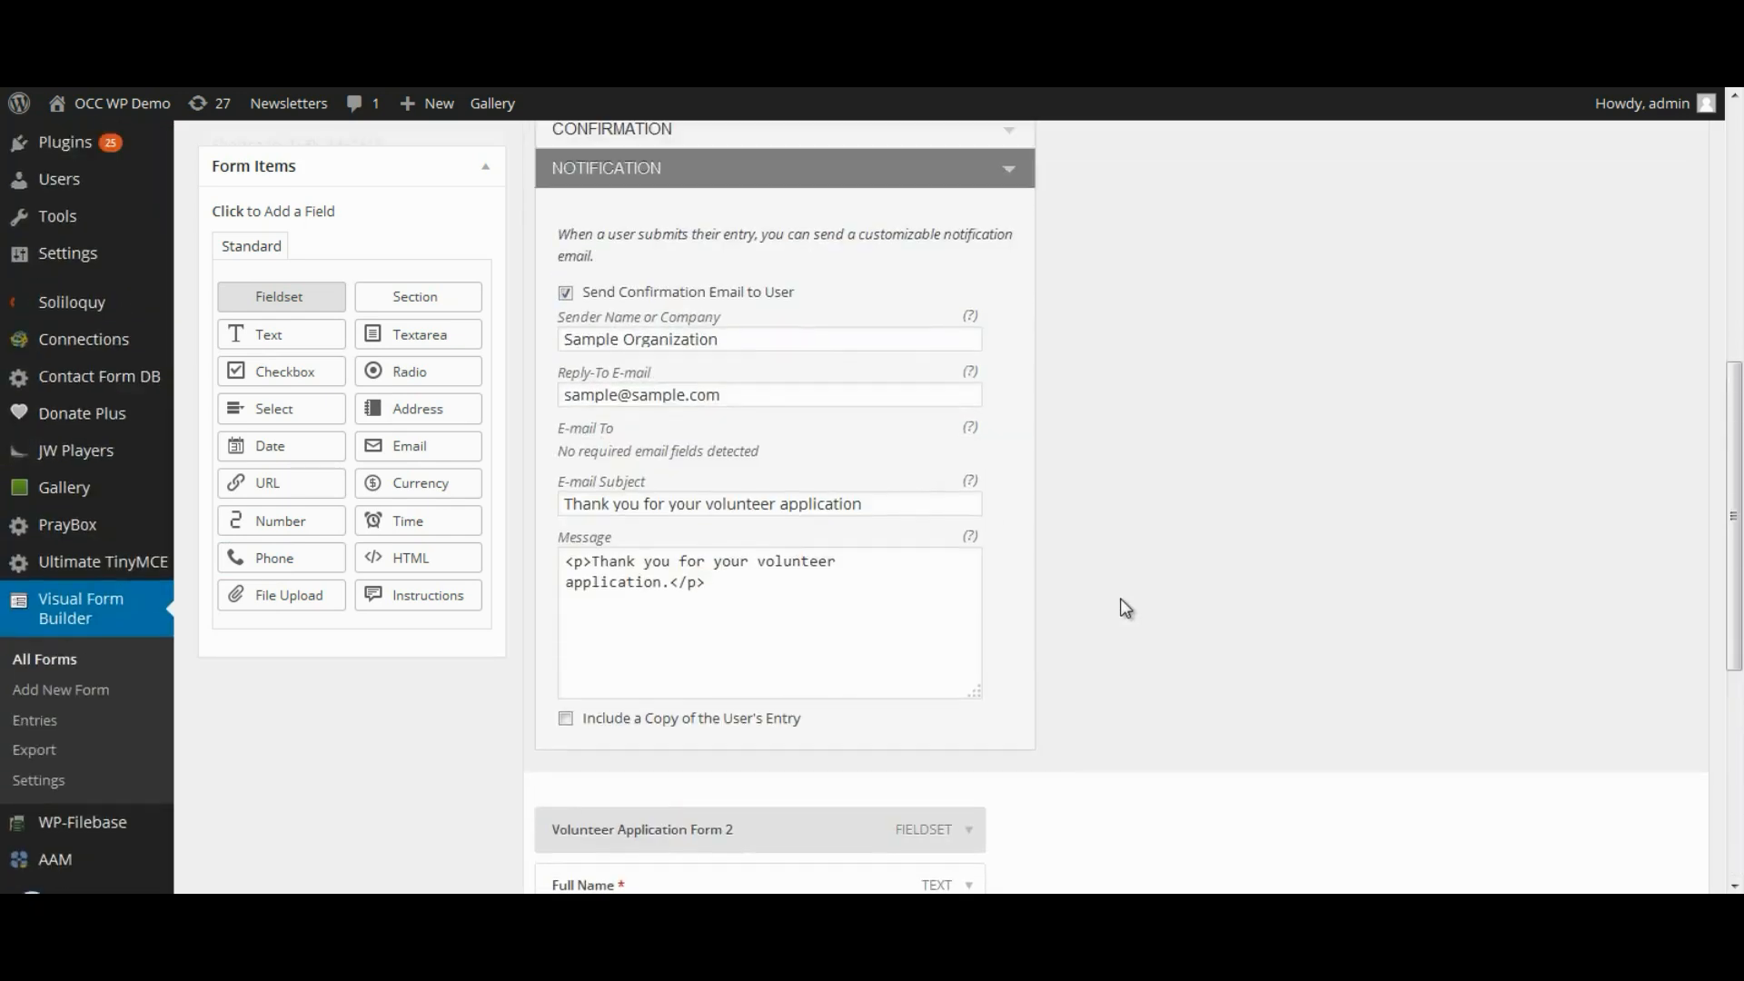
click(1027, 414)
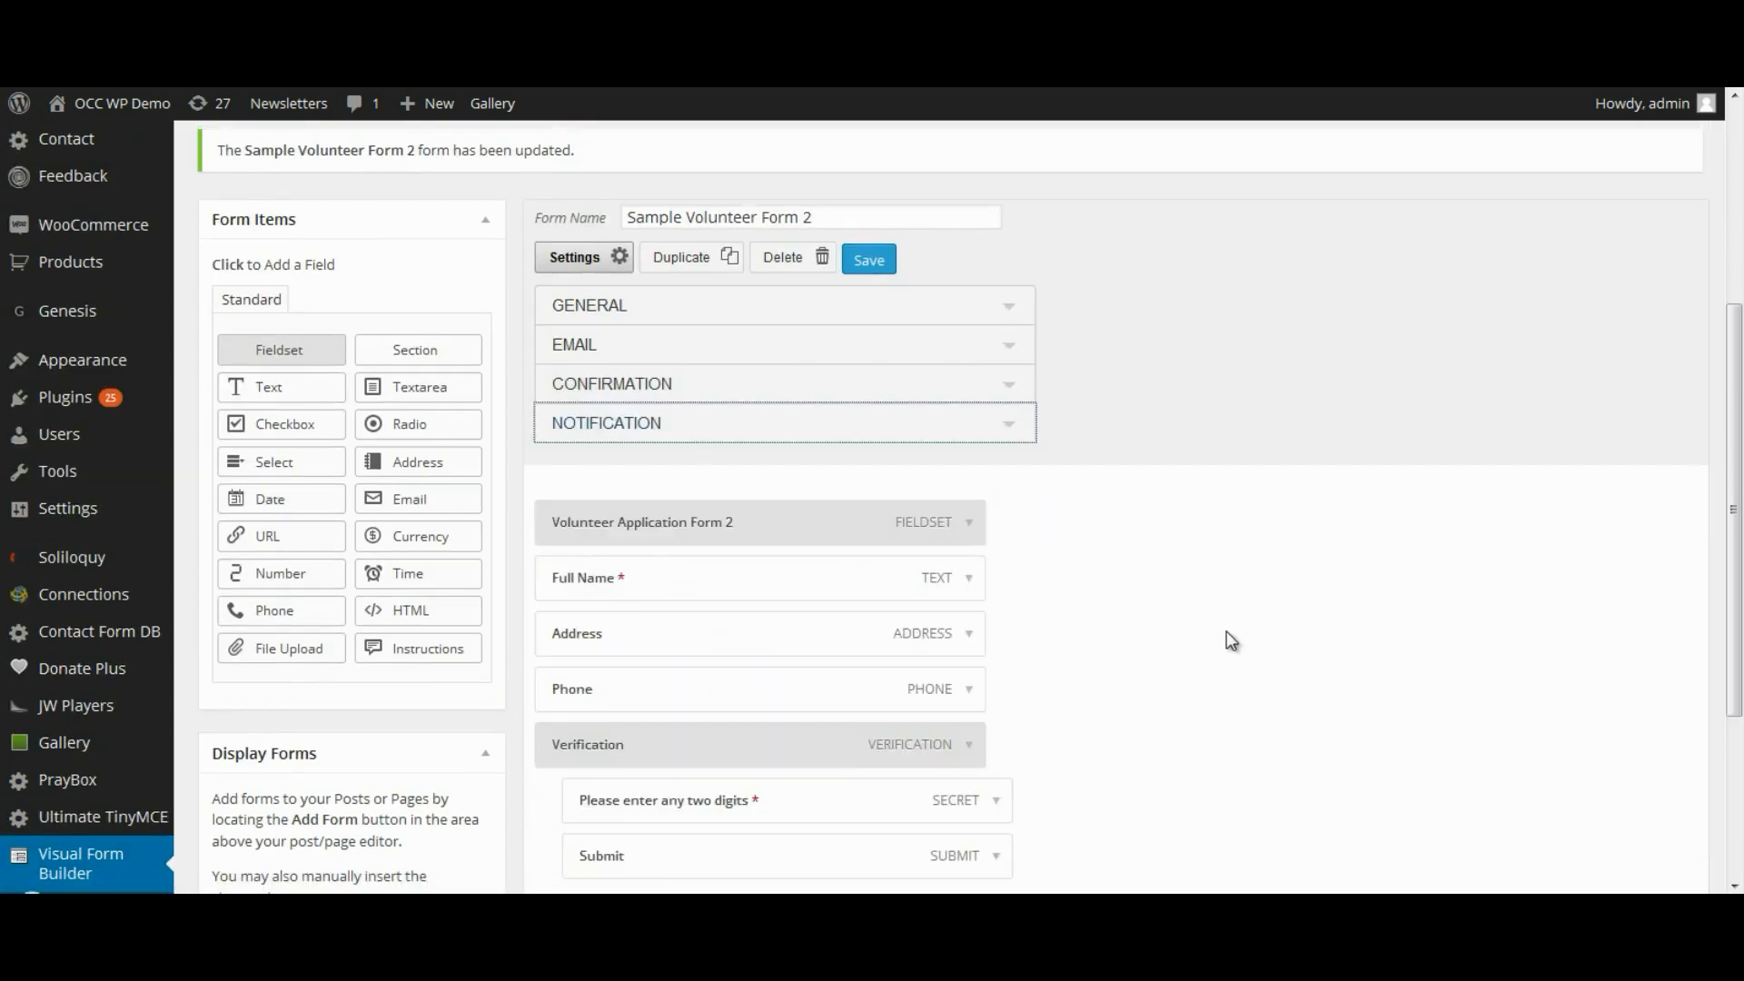
scroll(1227, 634, down, 3)
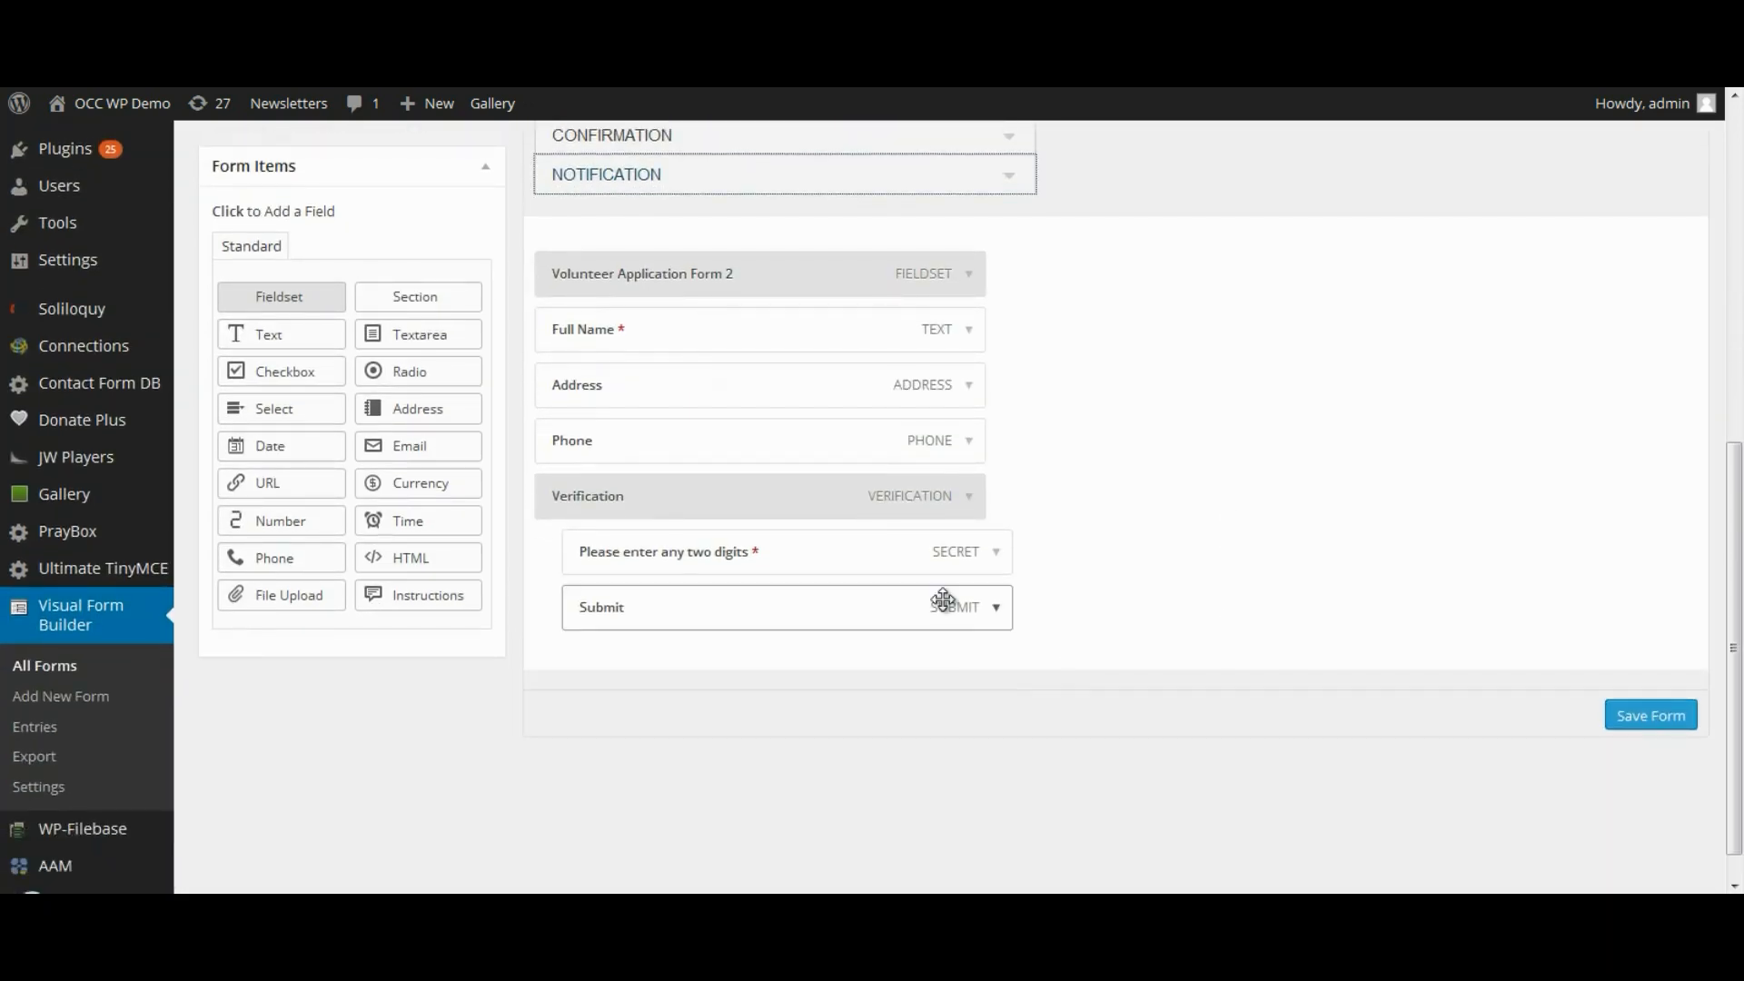
Check the phone type entry in Word, then add a Radio field to the WordPress form and name it "Phone Type".
key(alt+Tab)
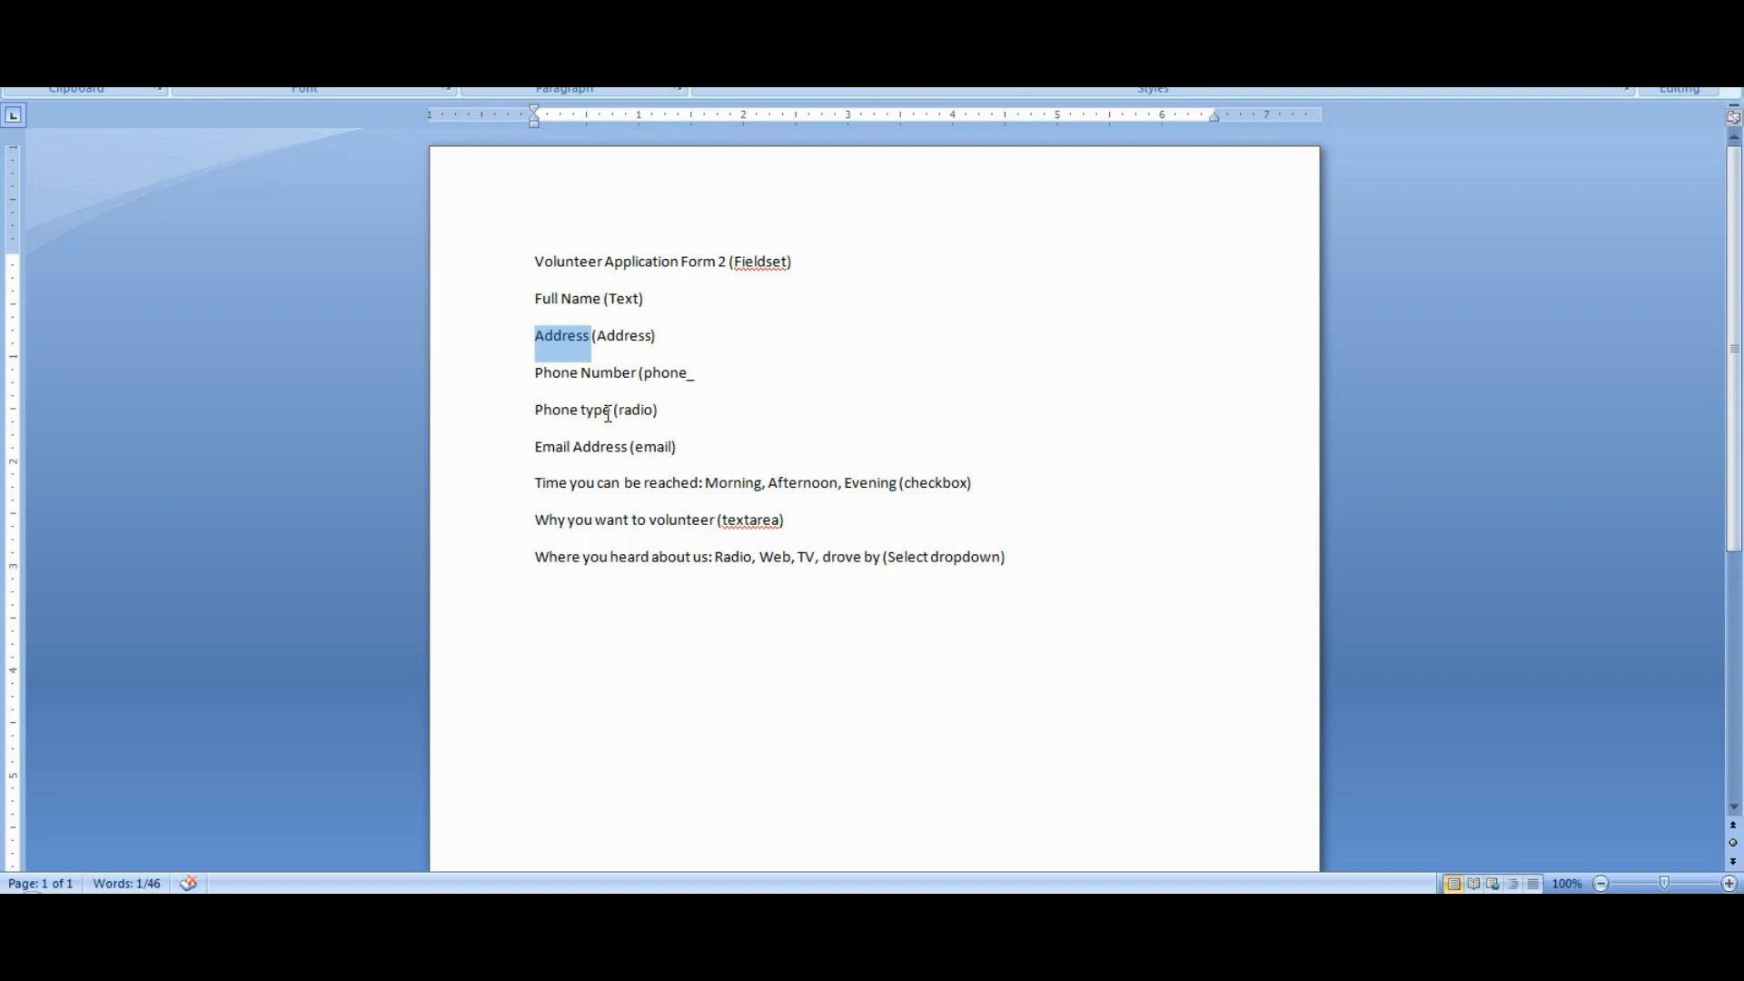
key(alt+Tab)
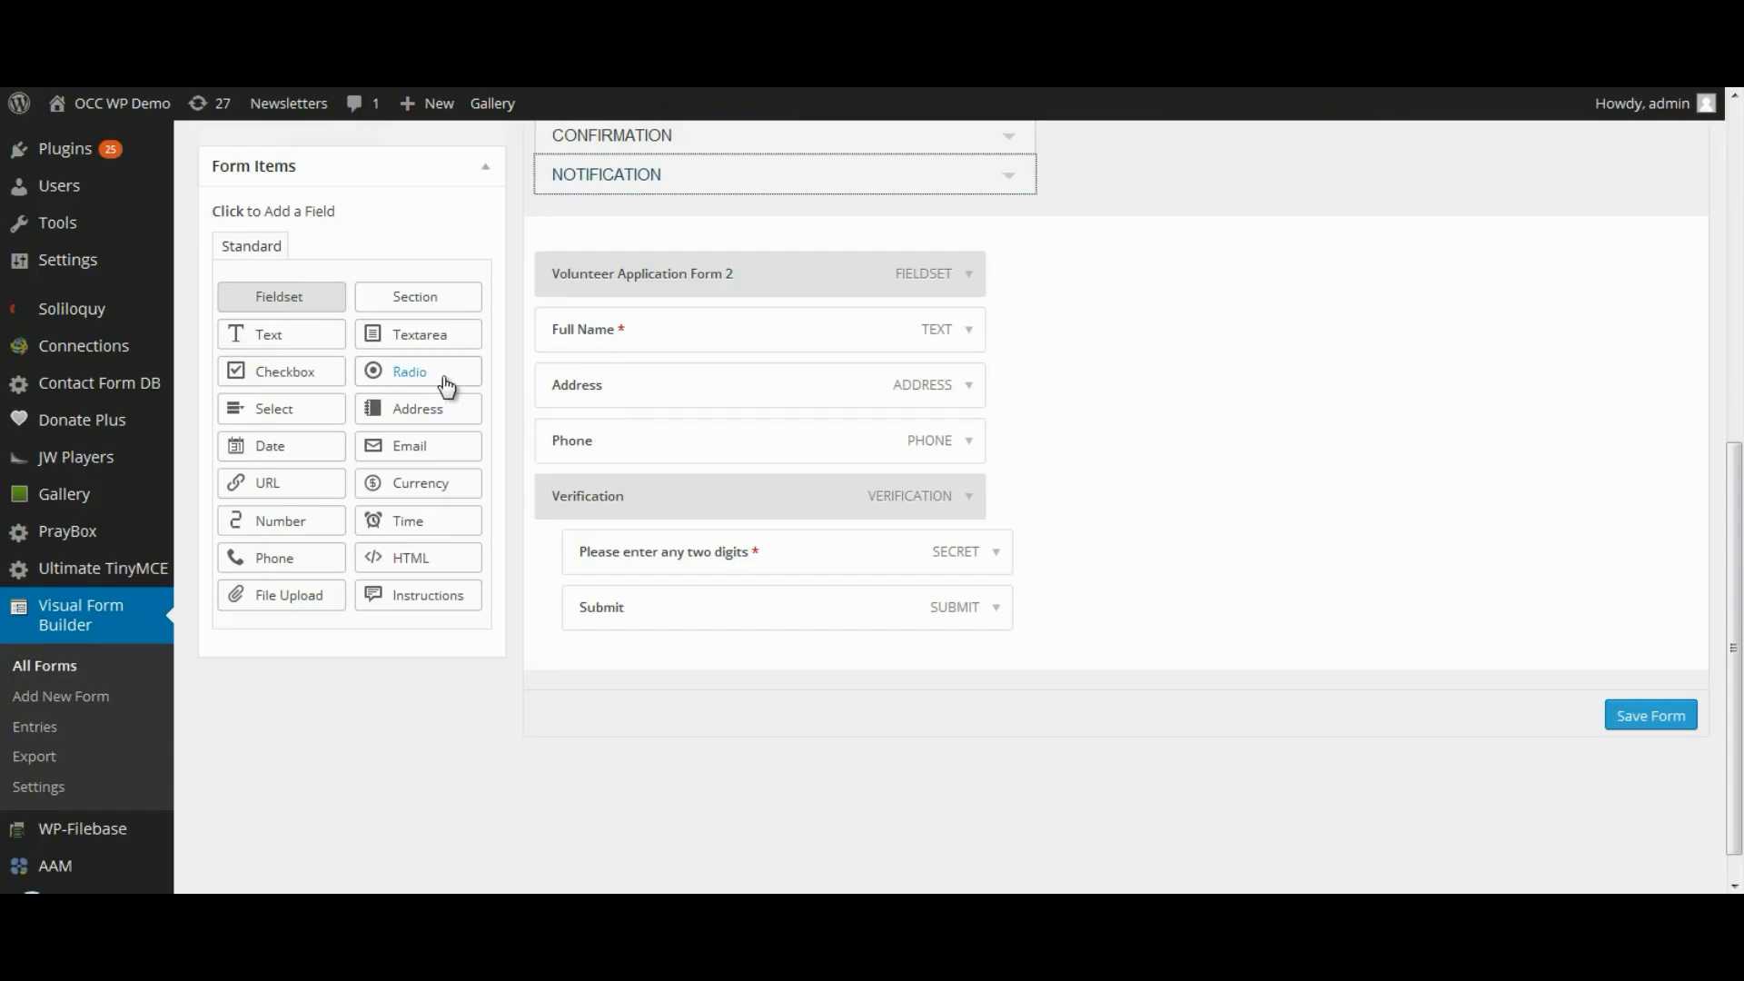
click(406, 385)
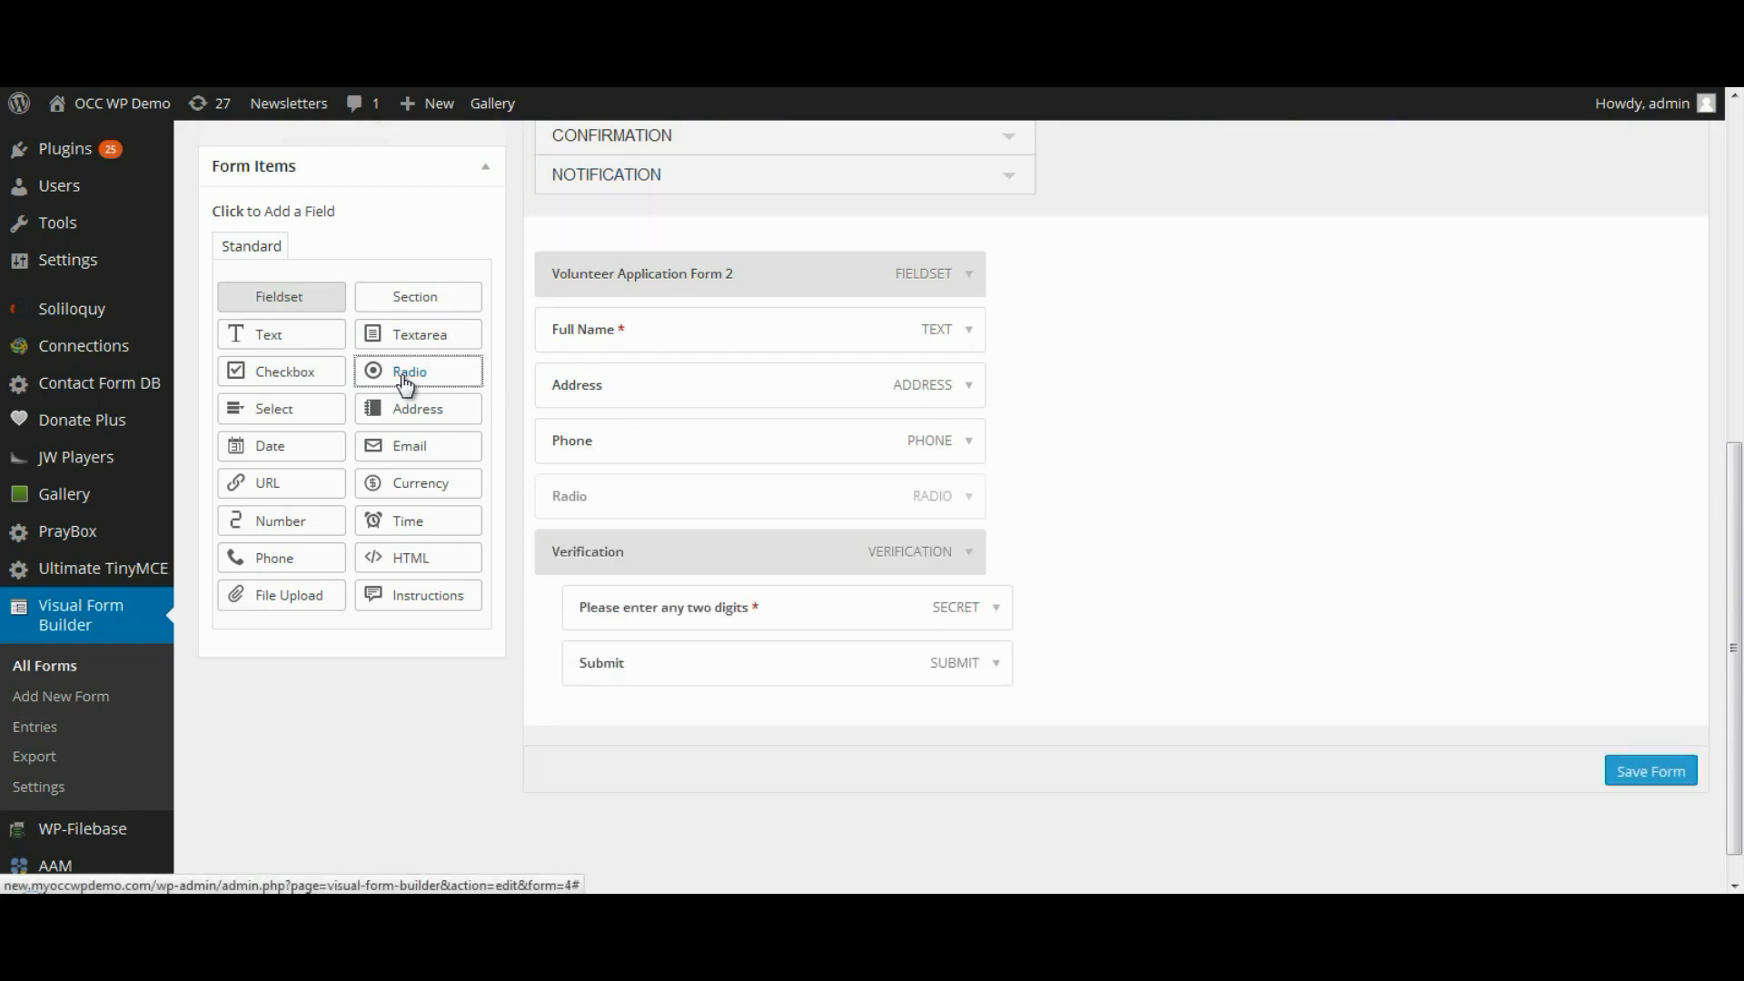
click(965, 499)
drag(619, 568, 455, 551)
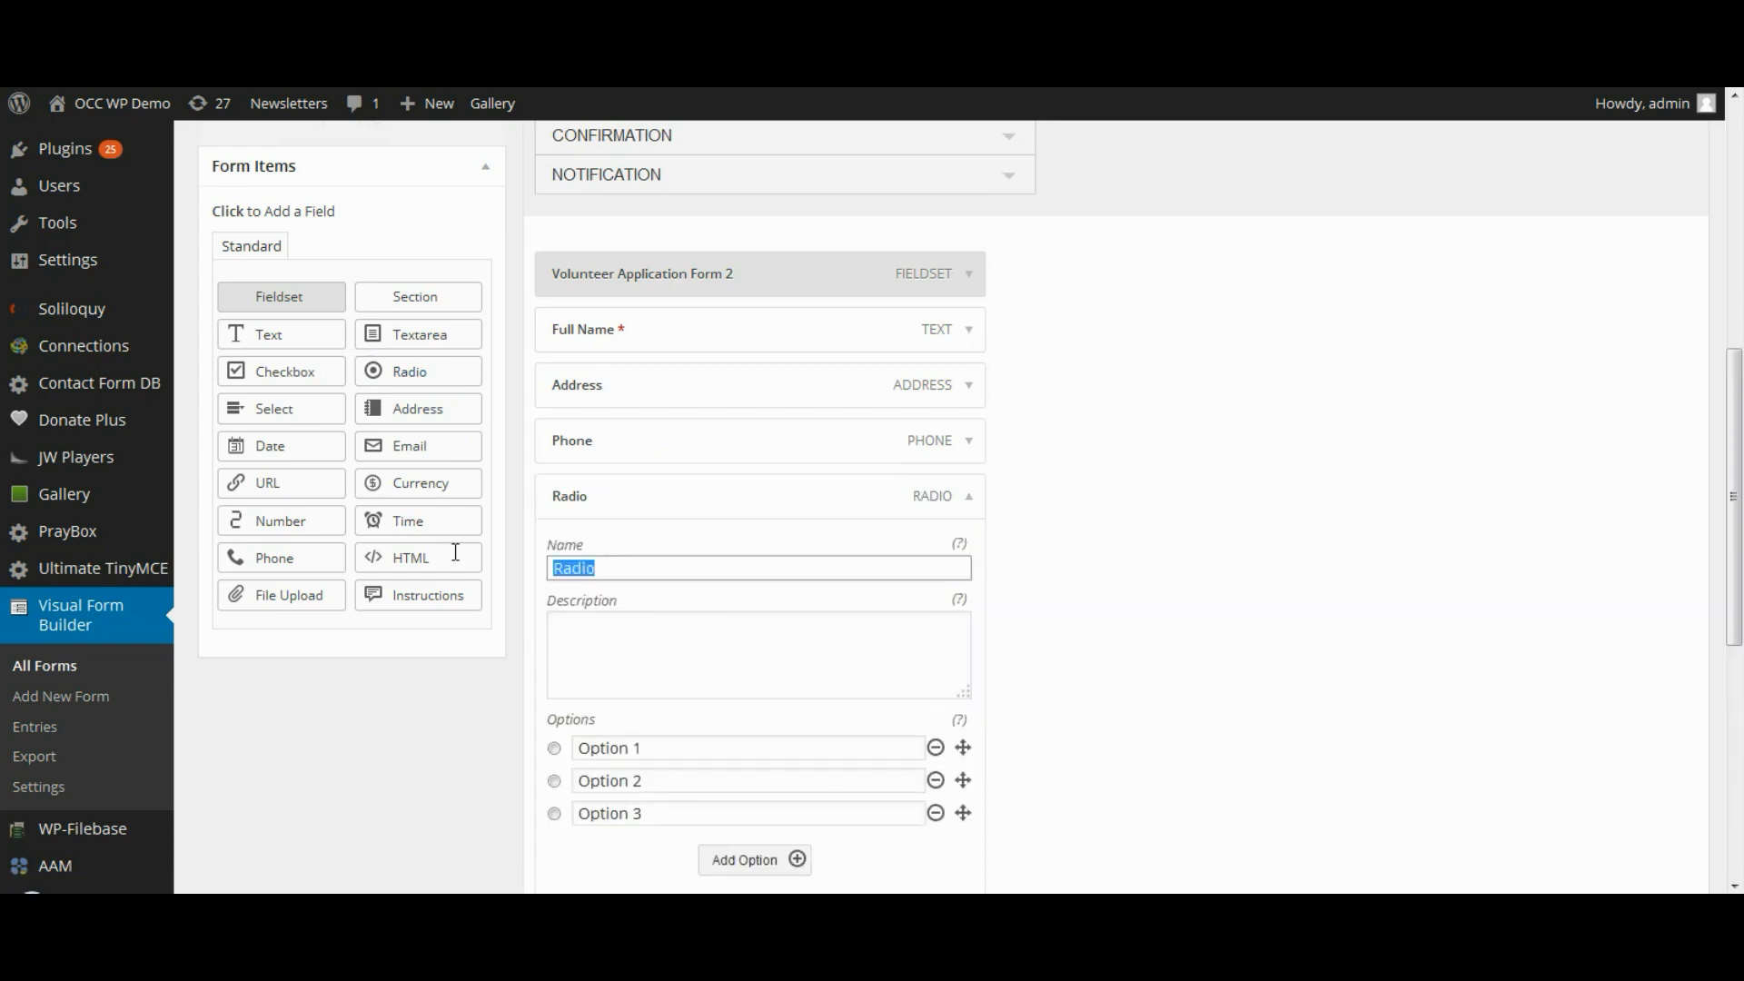
text(Phone )
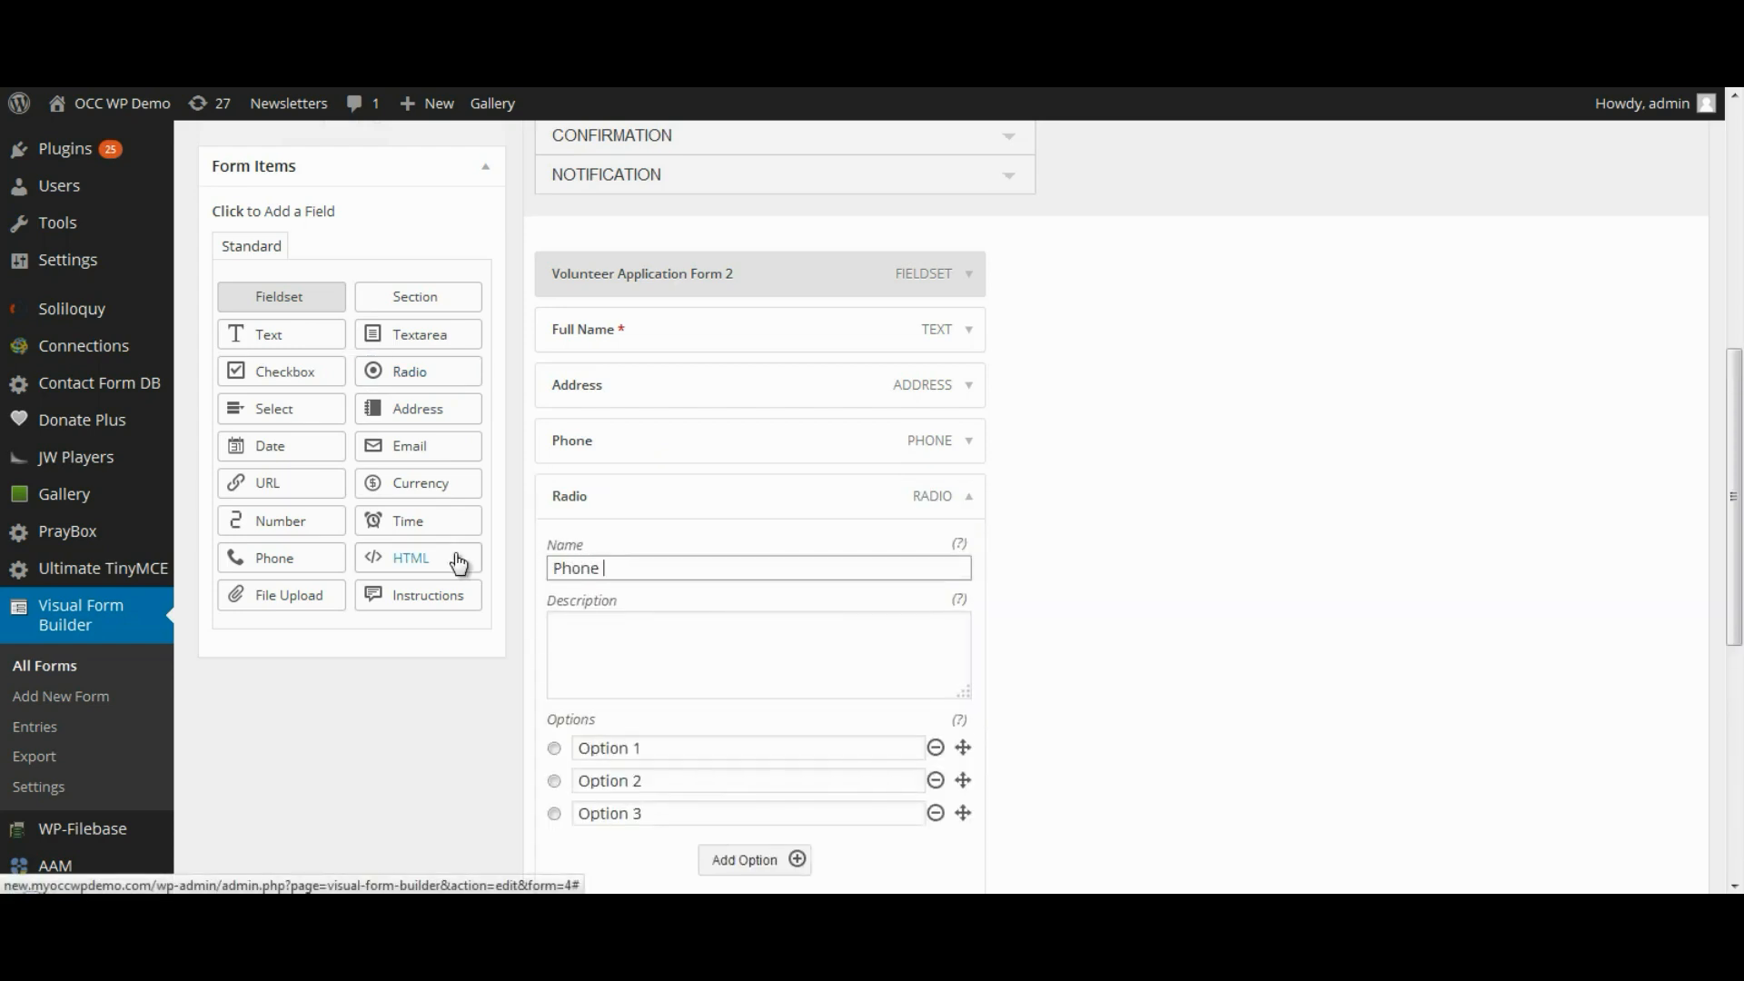
text(Type)
Set the three options of the "Phone Type" radio field to Cell, Work and Home.
drag(655, 748, 524, 747)
text(Cell)
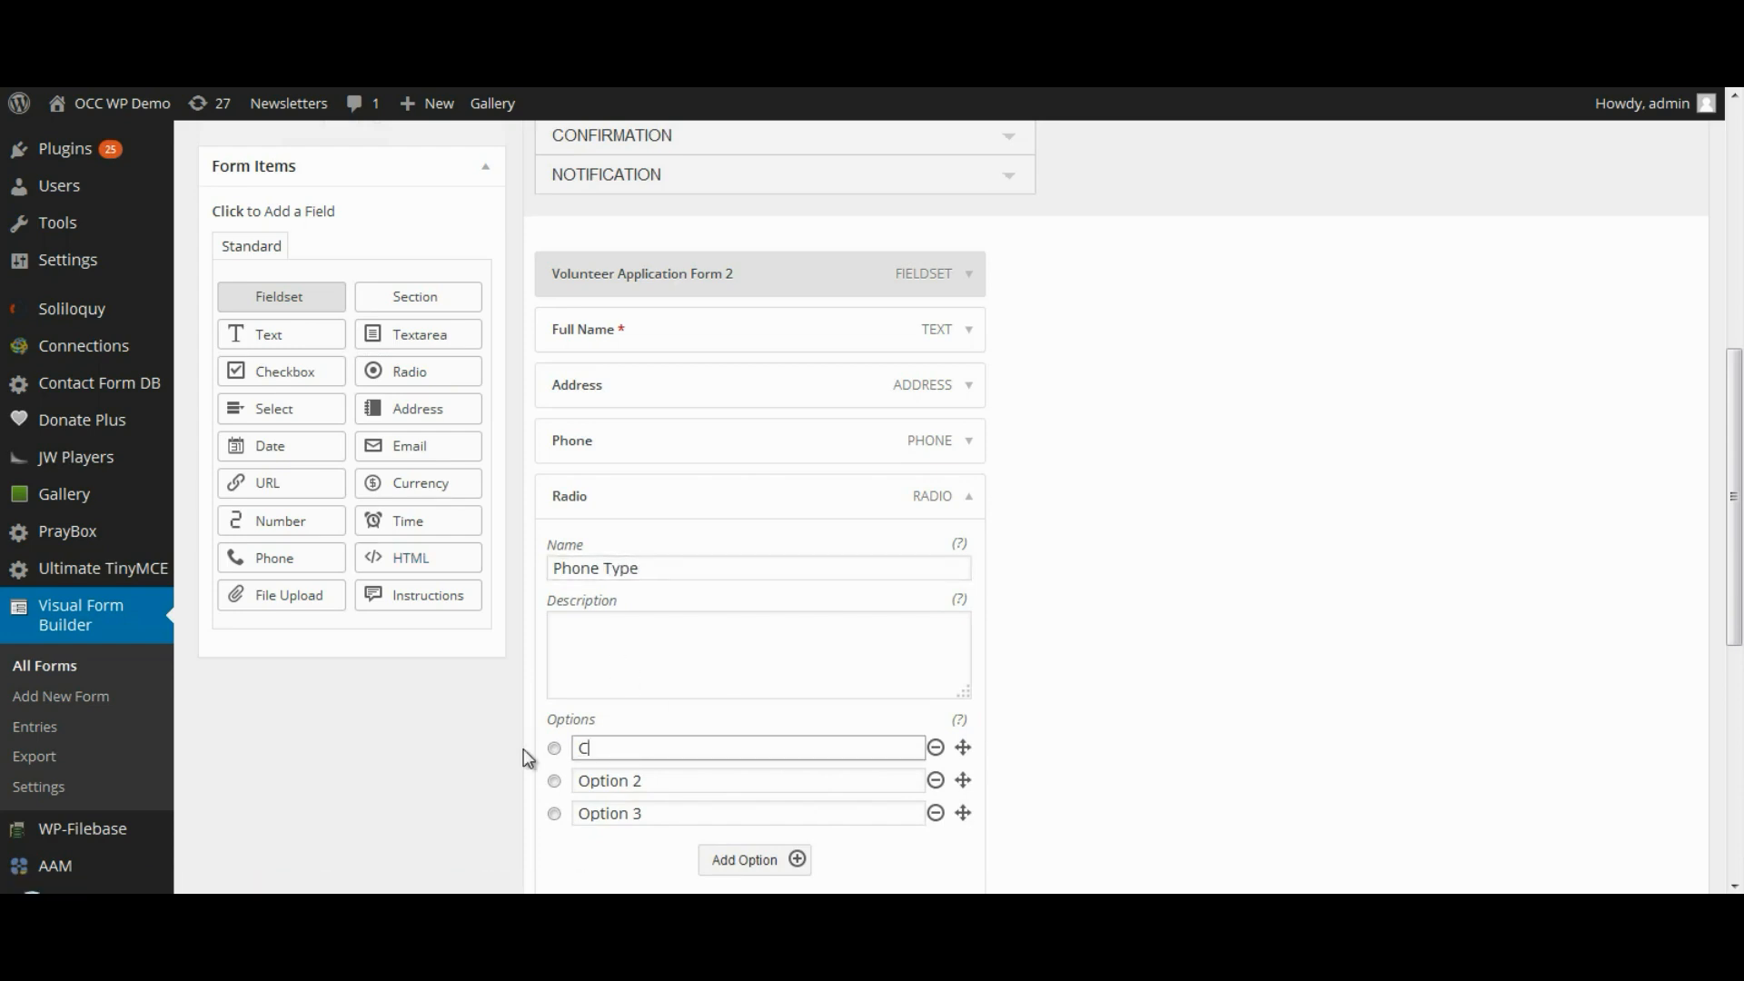
key(Tab)
key(Tab)
key(Tab)
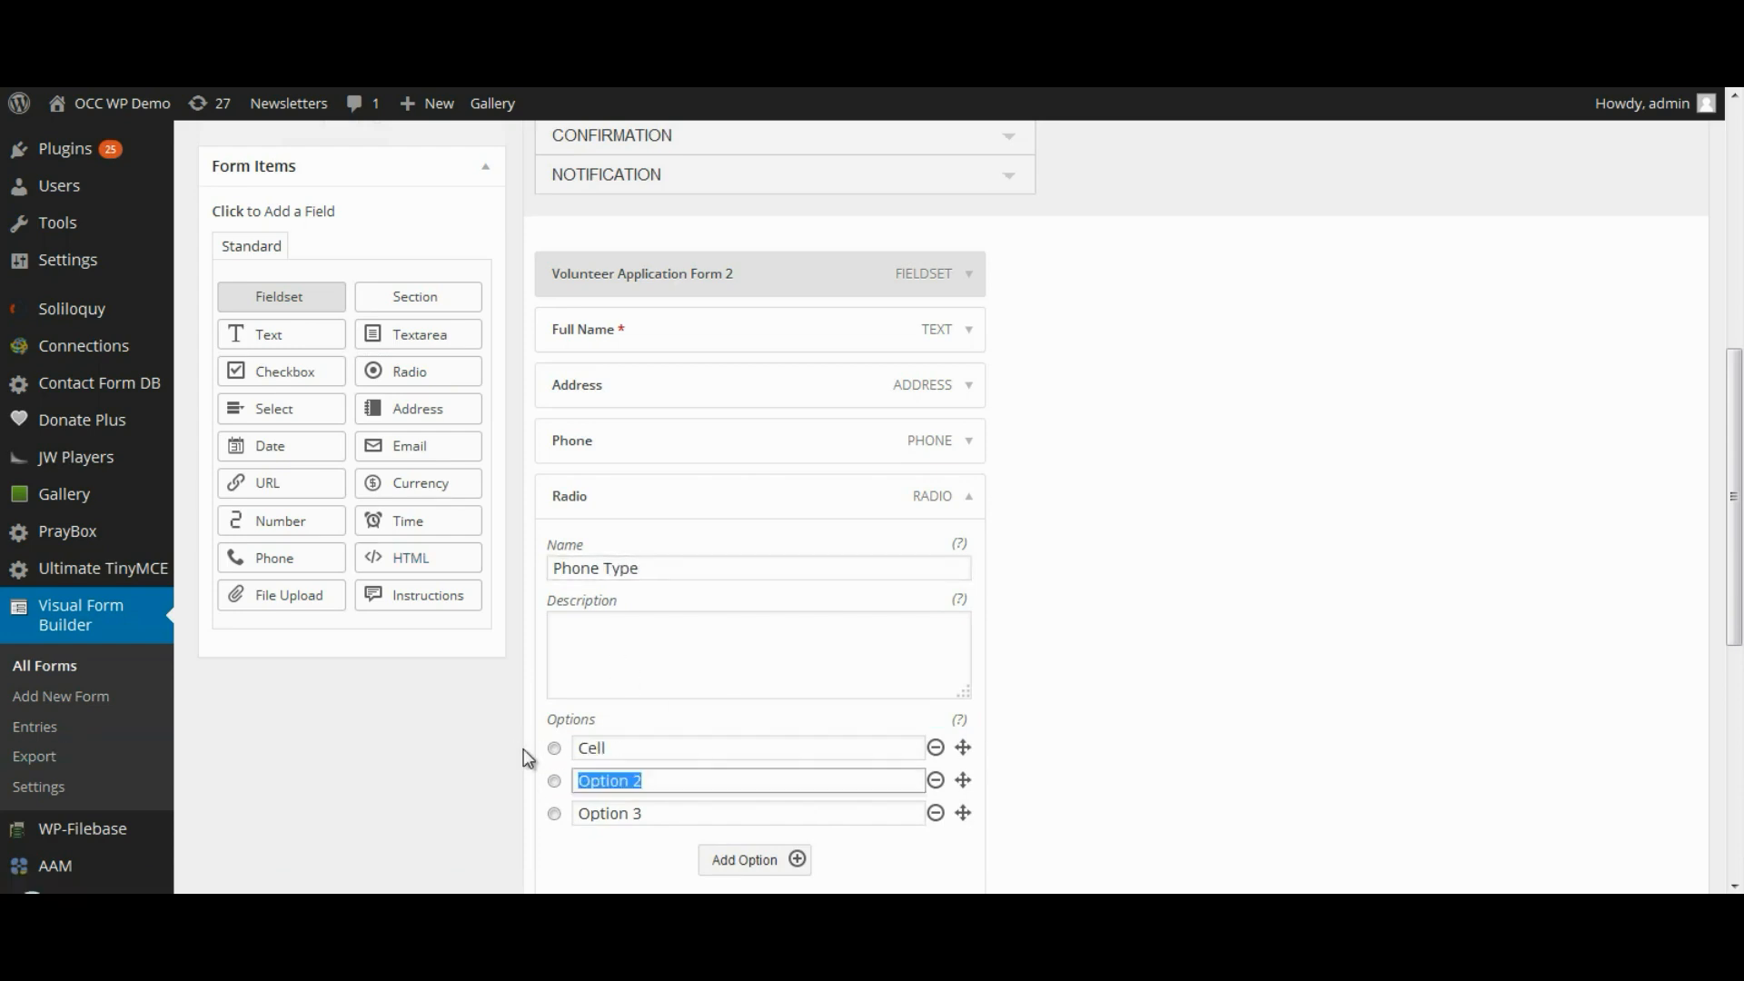
text(Work)
key(Tab)
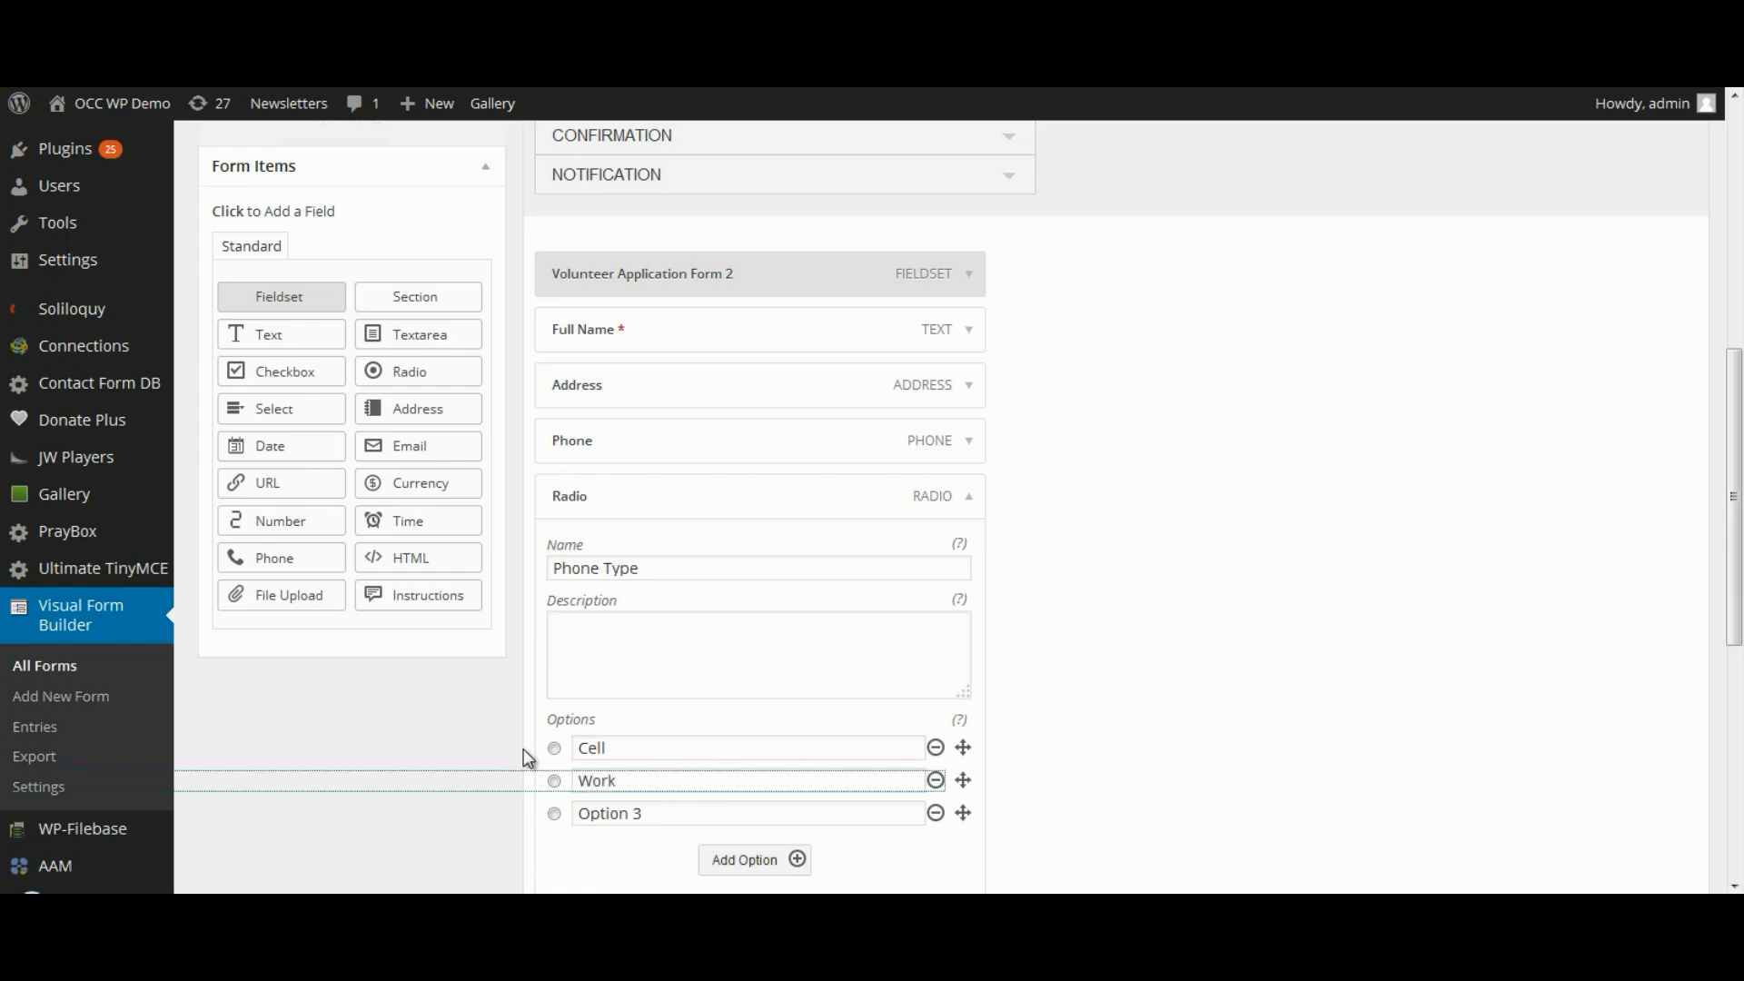
key(Tab)
key(Tab)
text(Home)
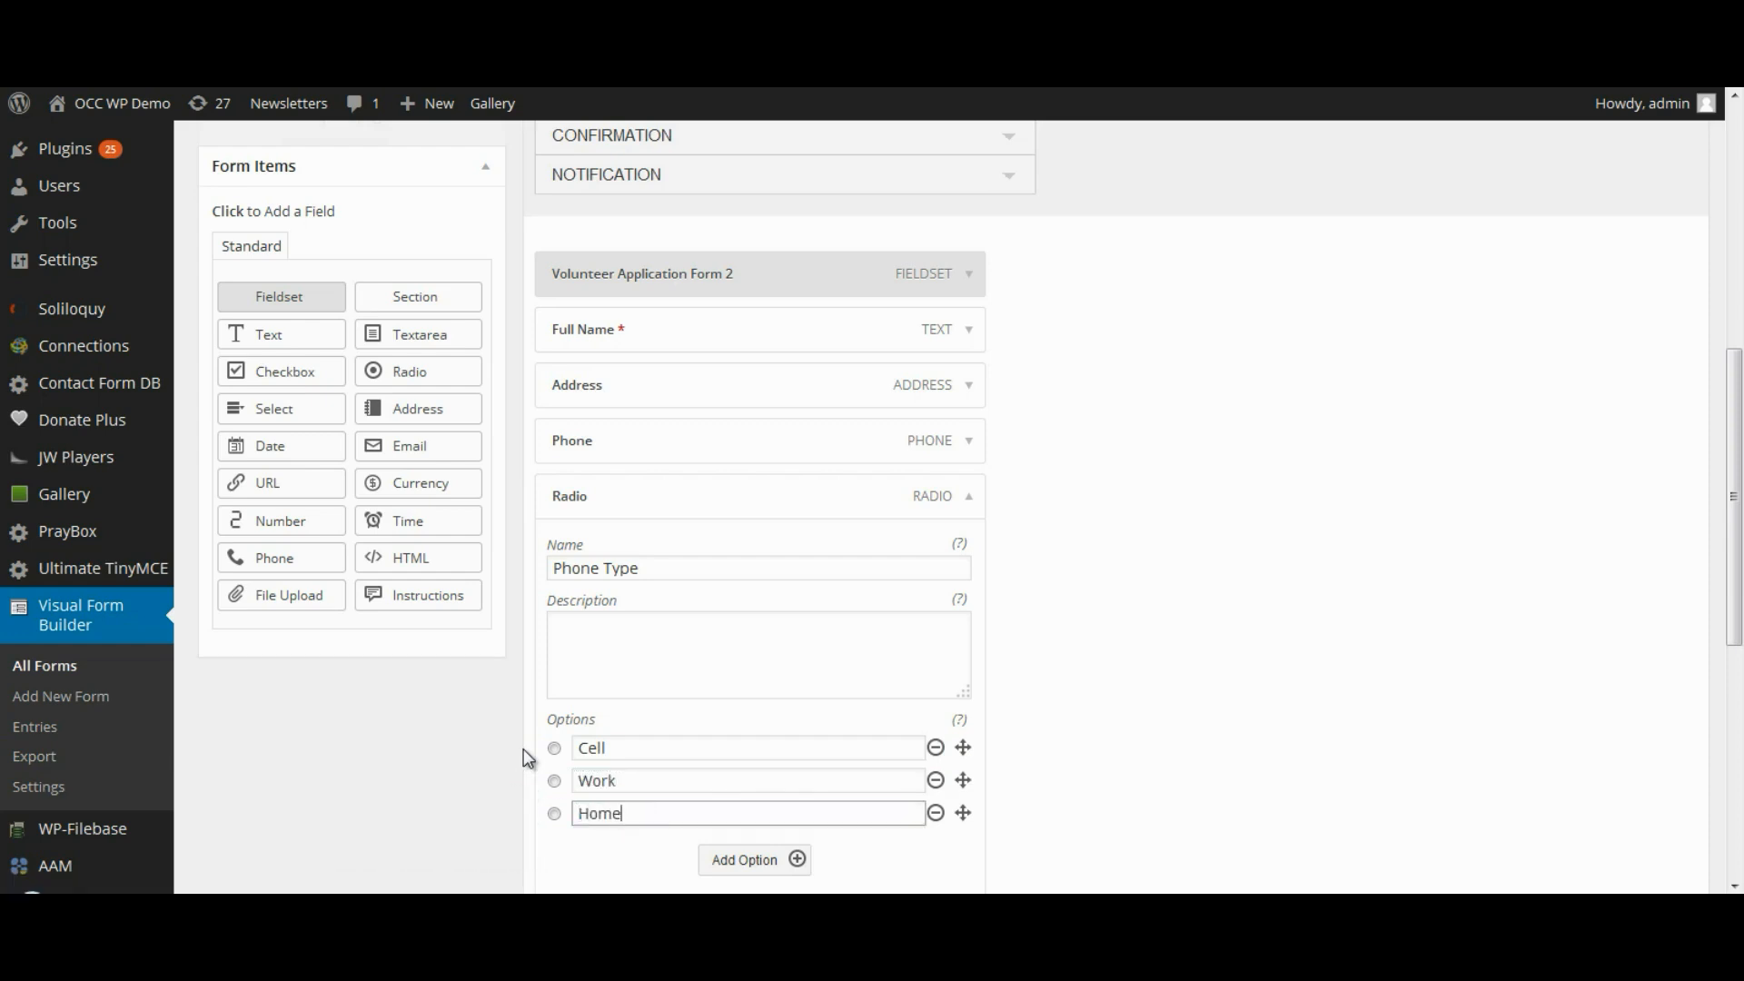
Add a fourth option to the "Phone Type" field and delete it again.
scroll(1217, 713, down, 3)
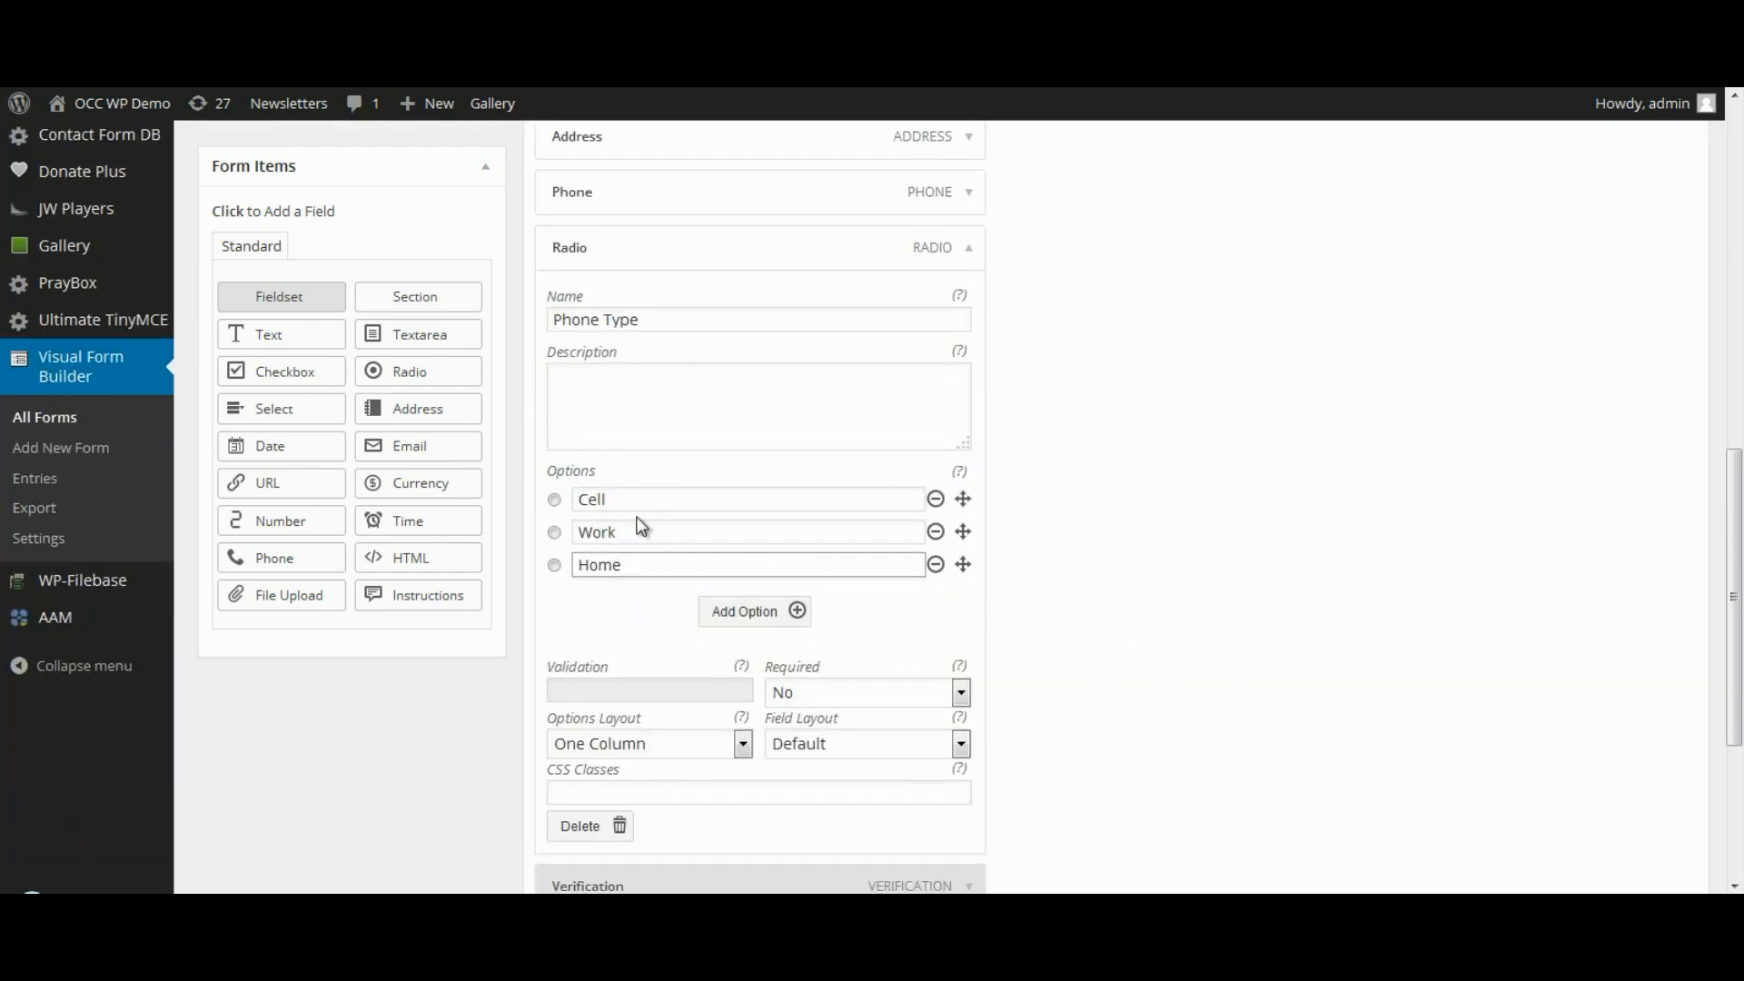
click(797, 610)
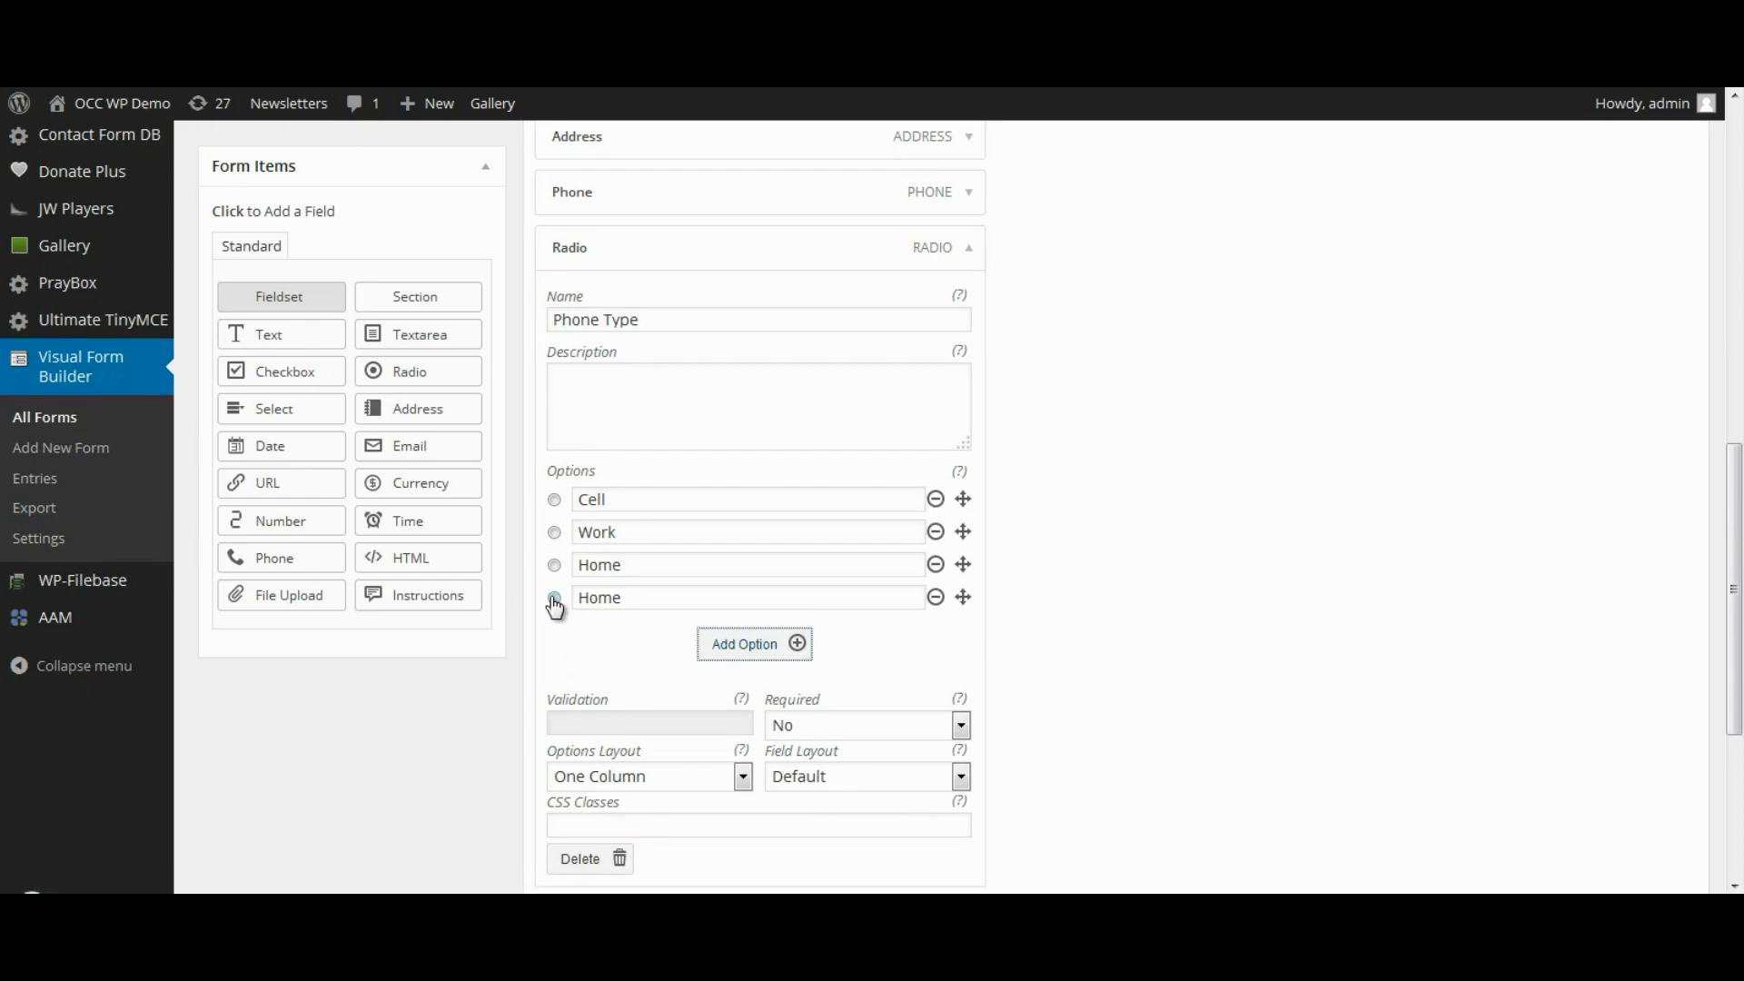
double_click(665, 596)
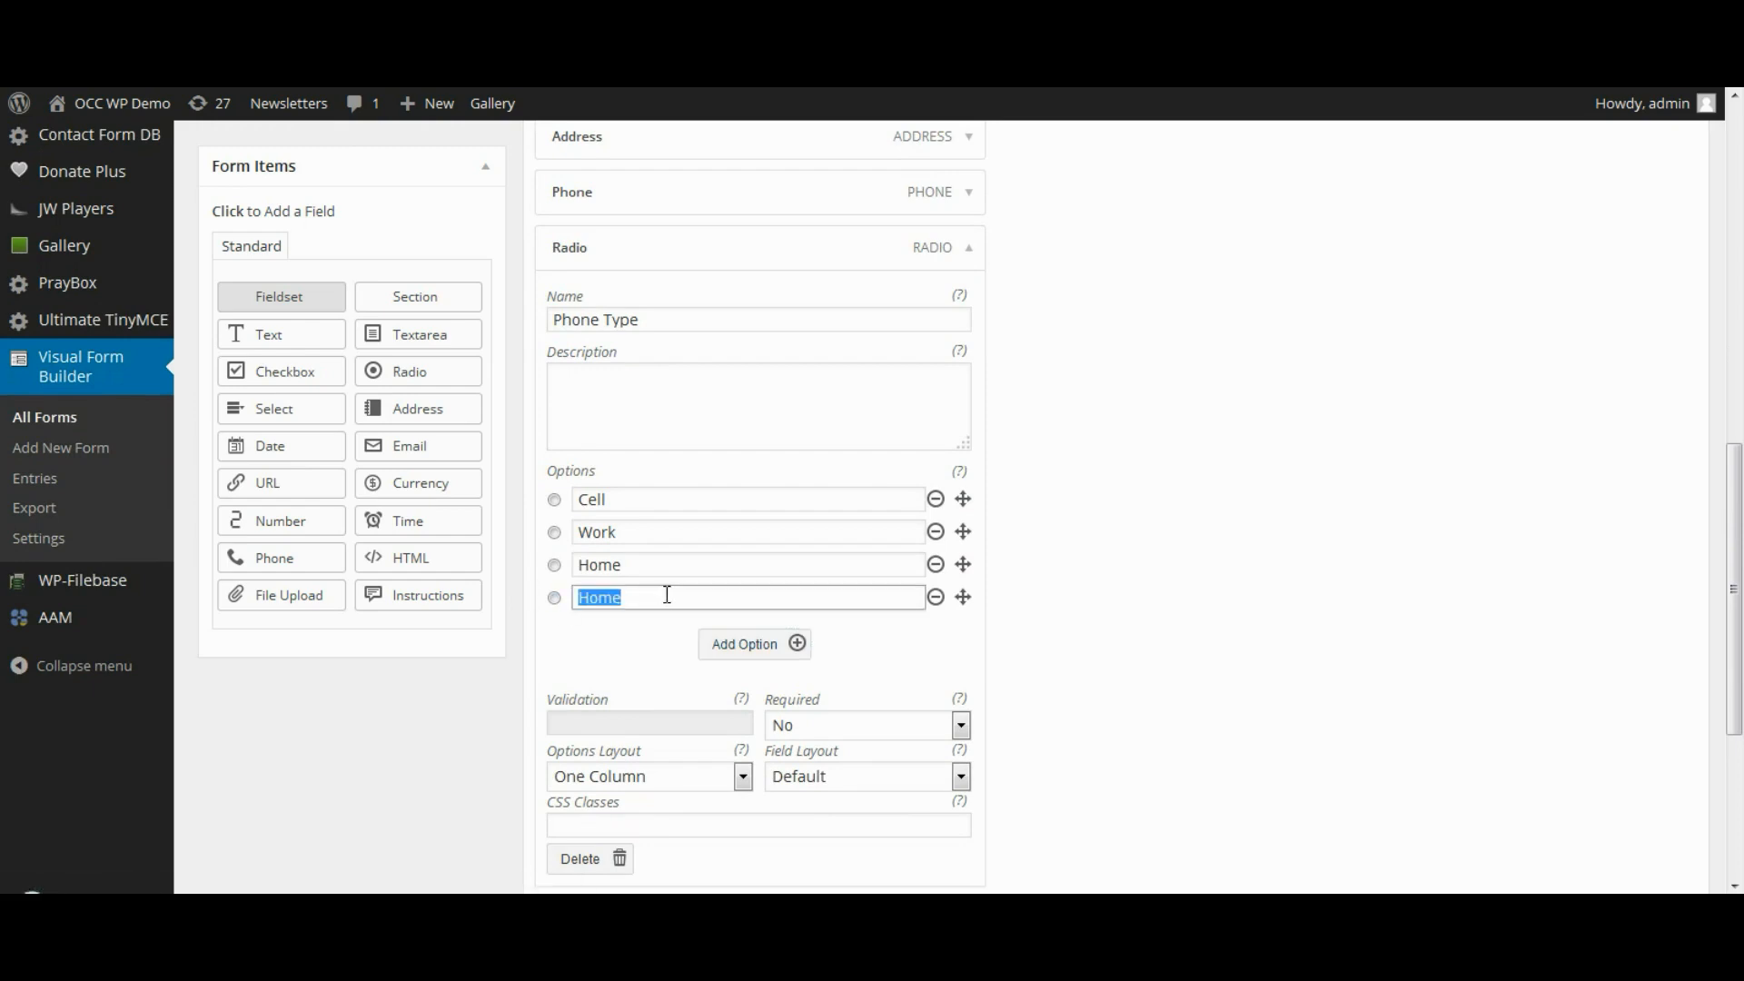
click(917, 620)
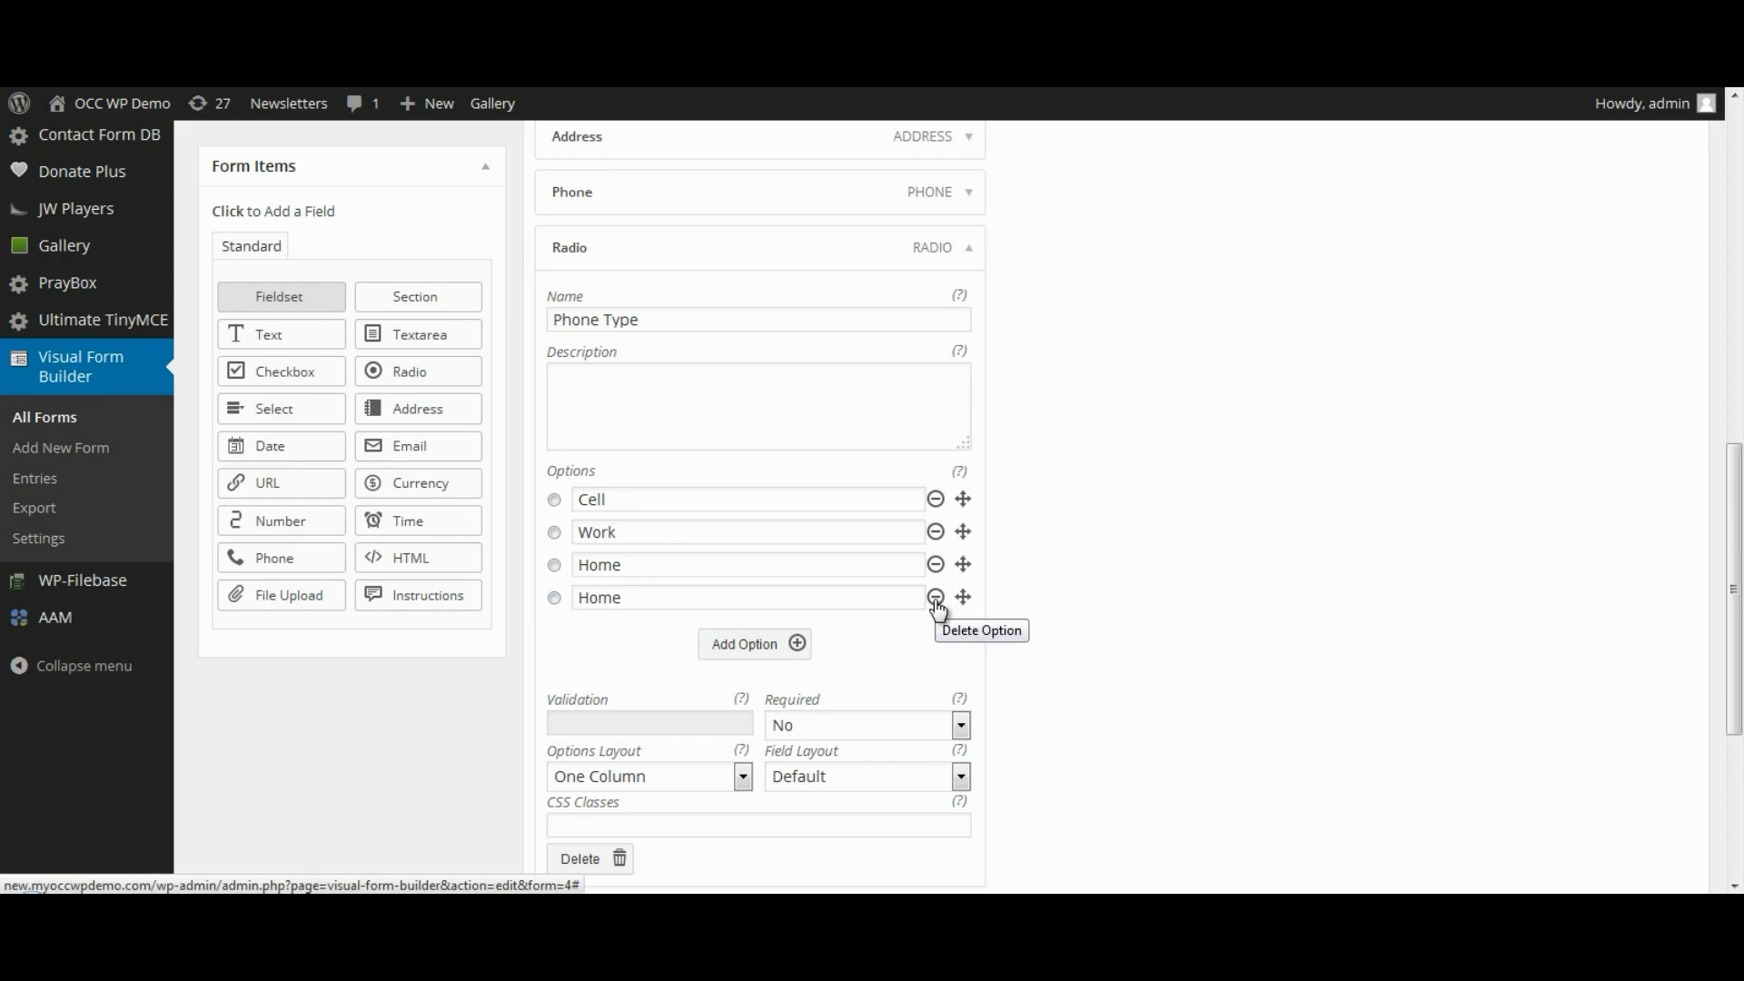
click(935, 598)
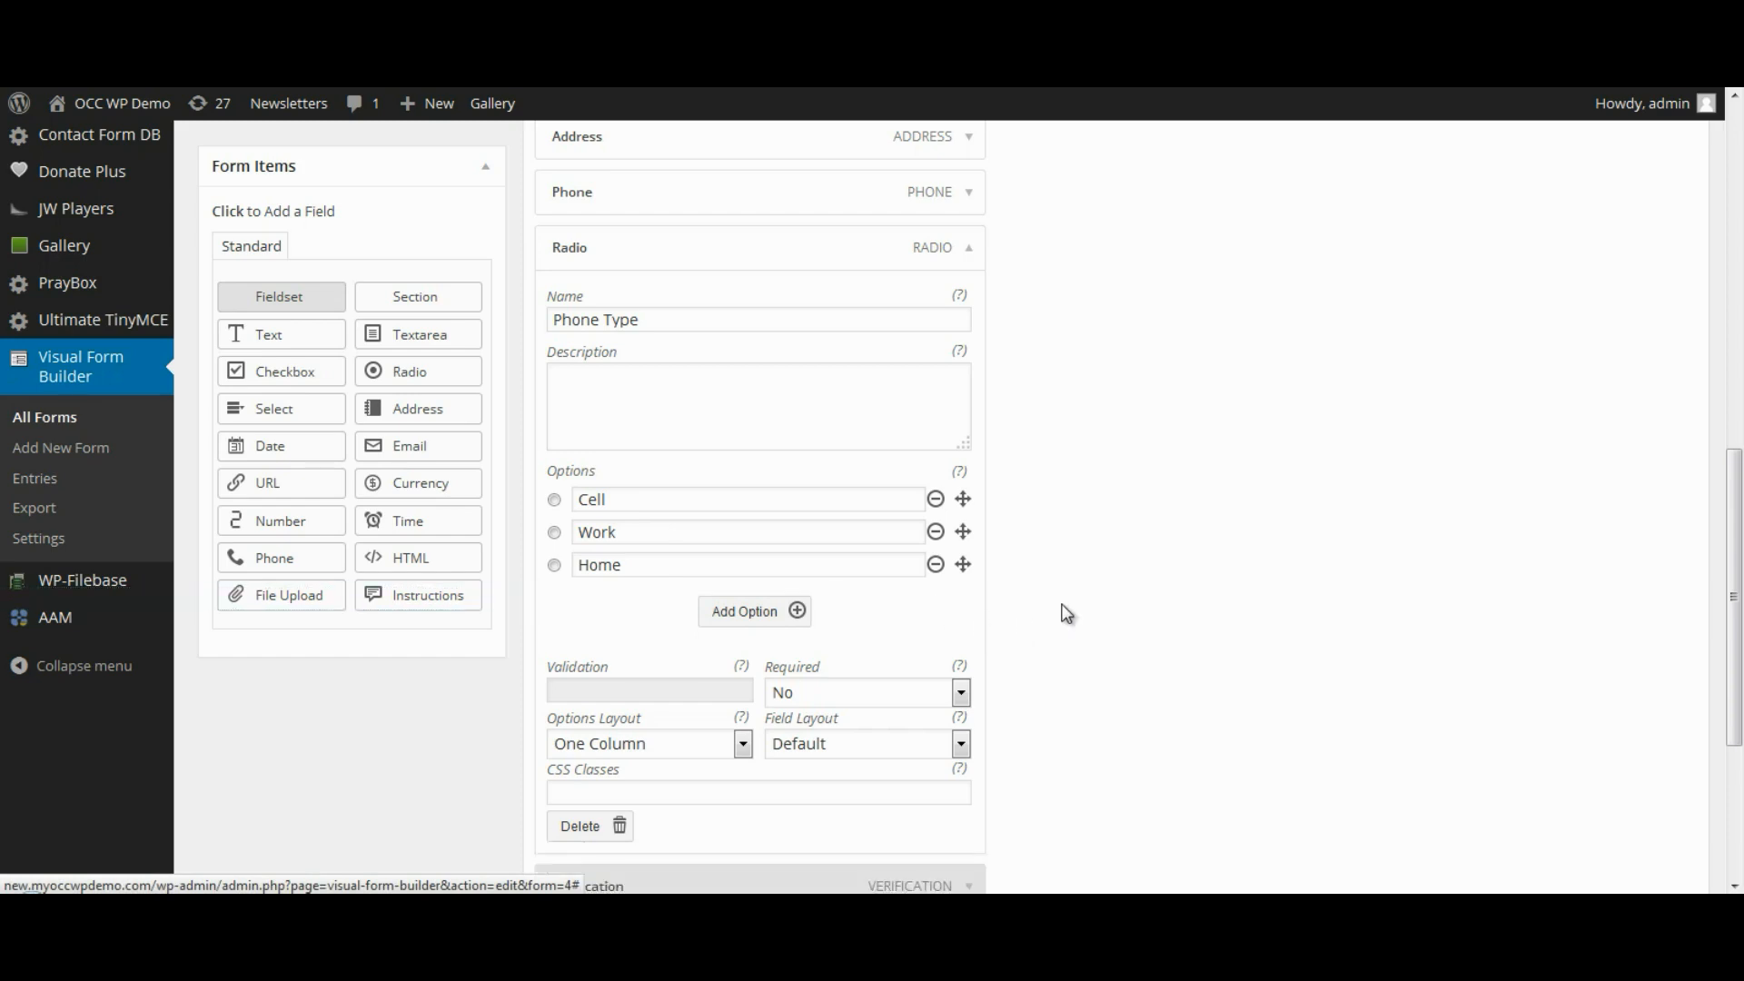
Save the form with the "Phone Type" radio field.
scroll(1118, 635, down, 4)
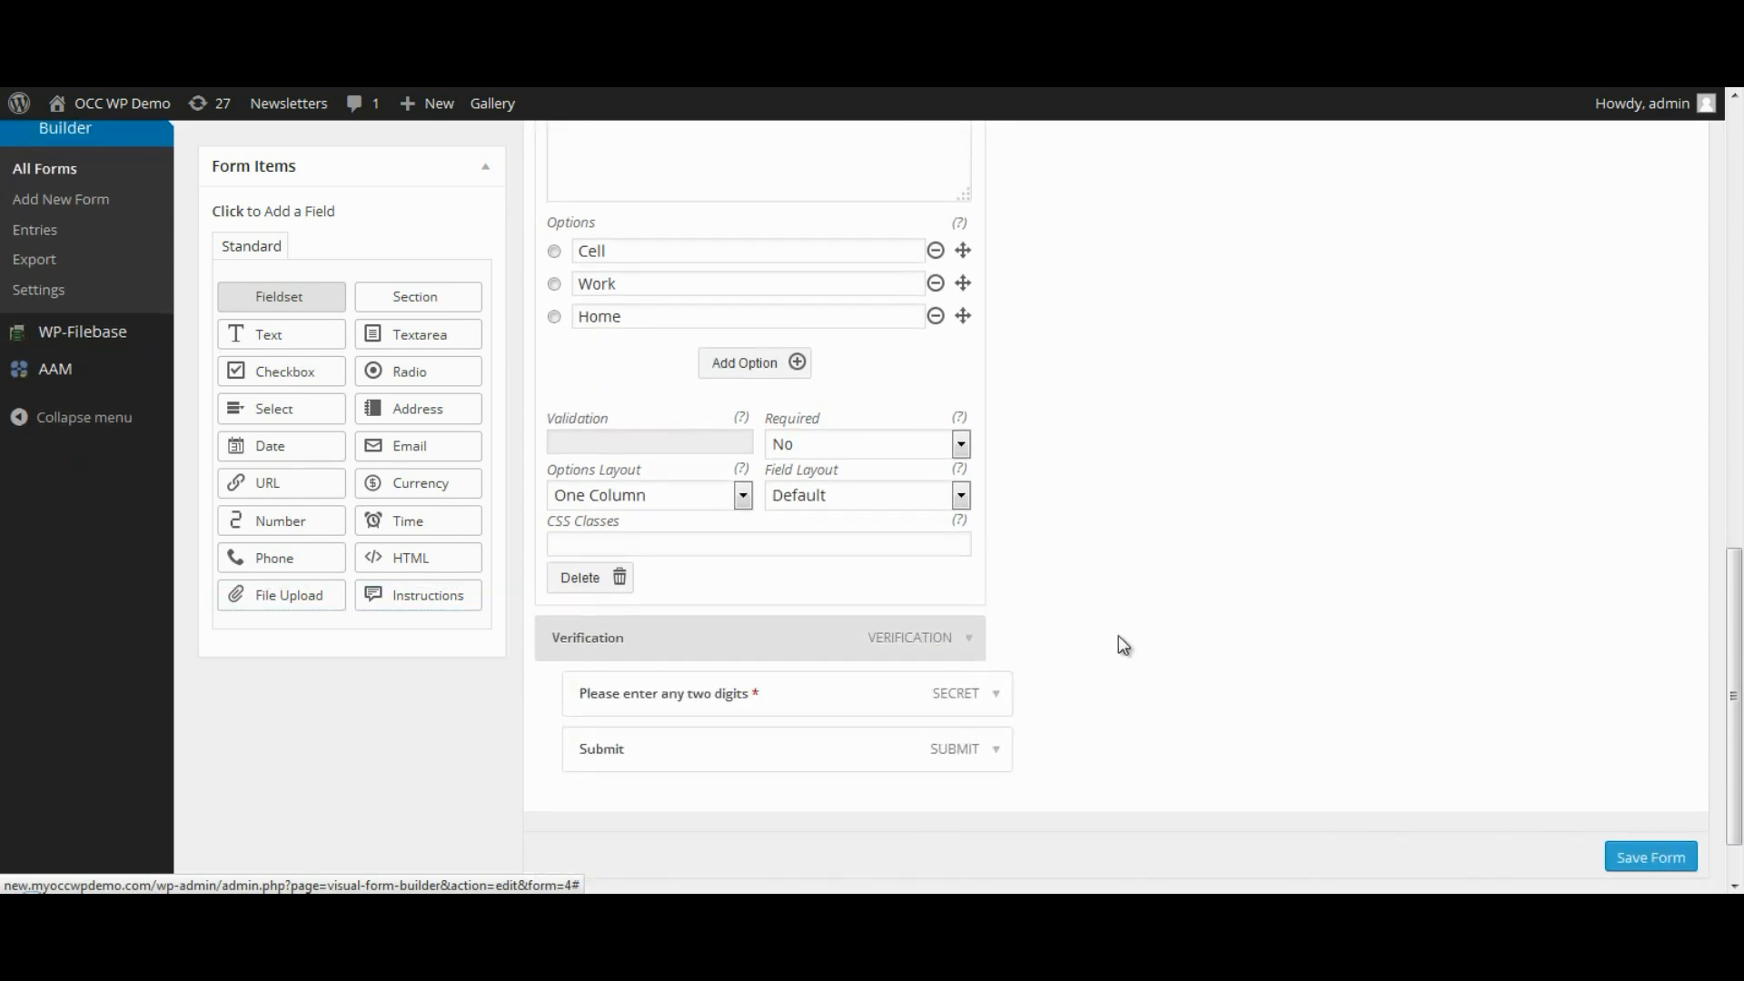
scroll(1231, 722, up, 3)
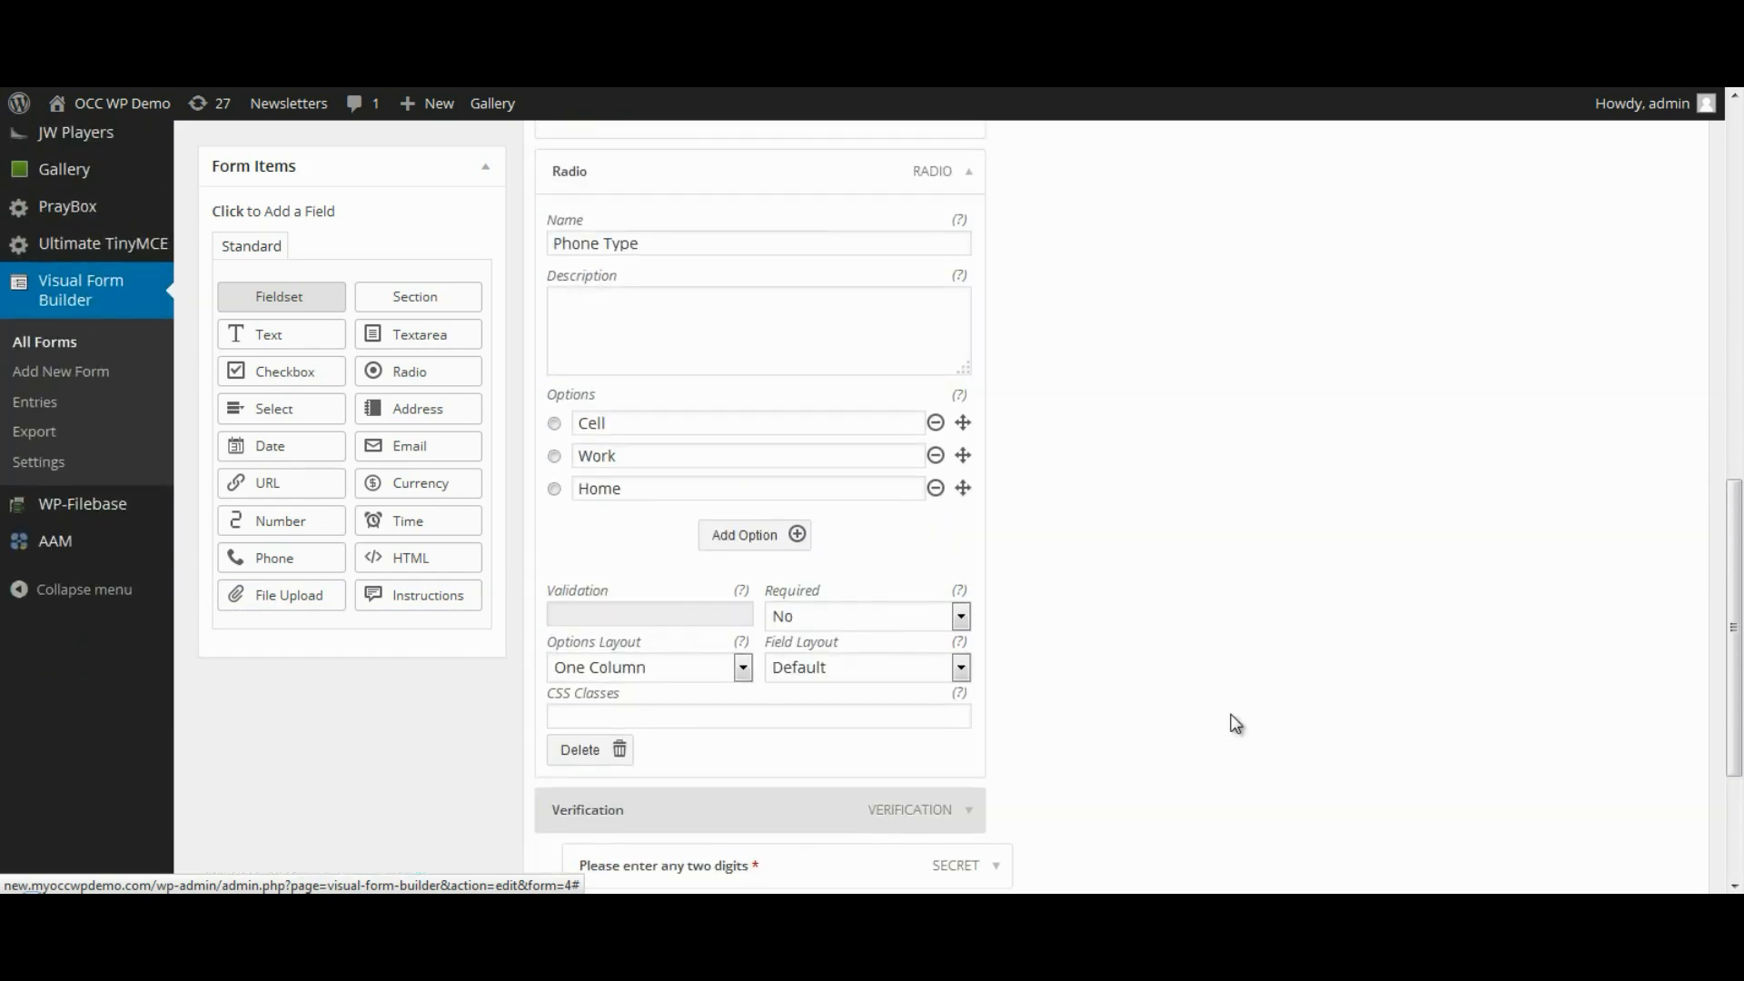
scroll(1517, 830, down, 3)
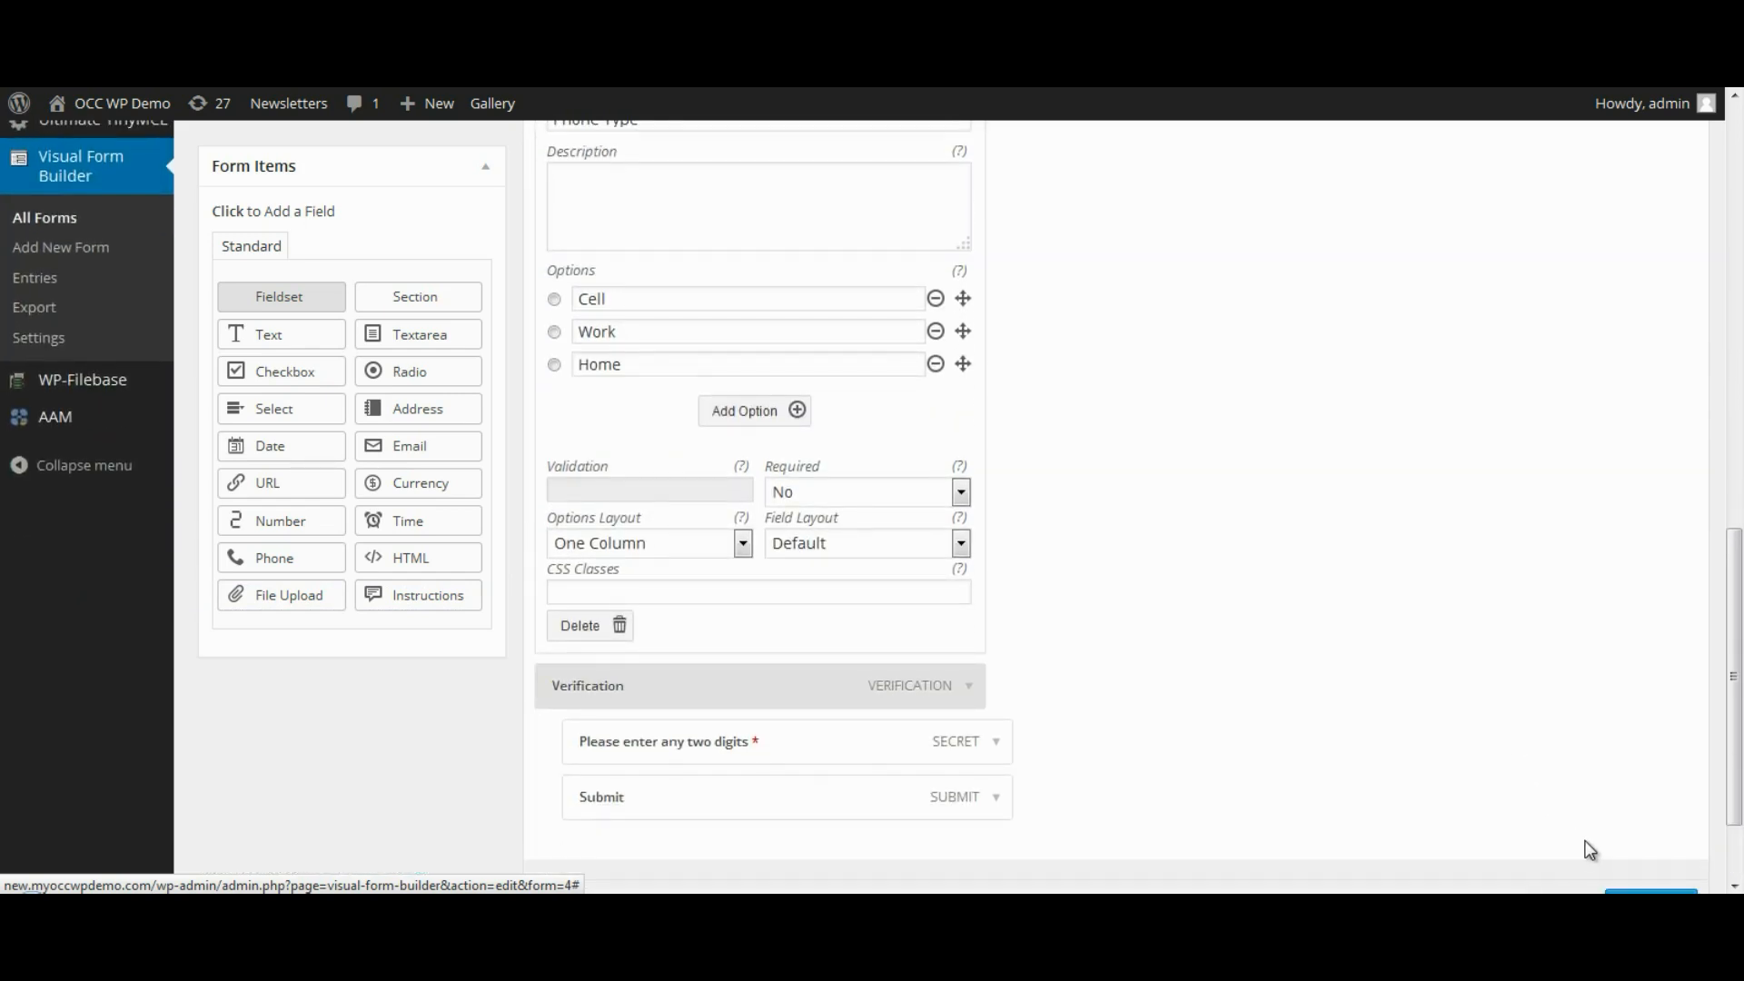
click(1626, 797)
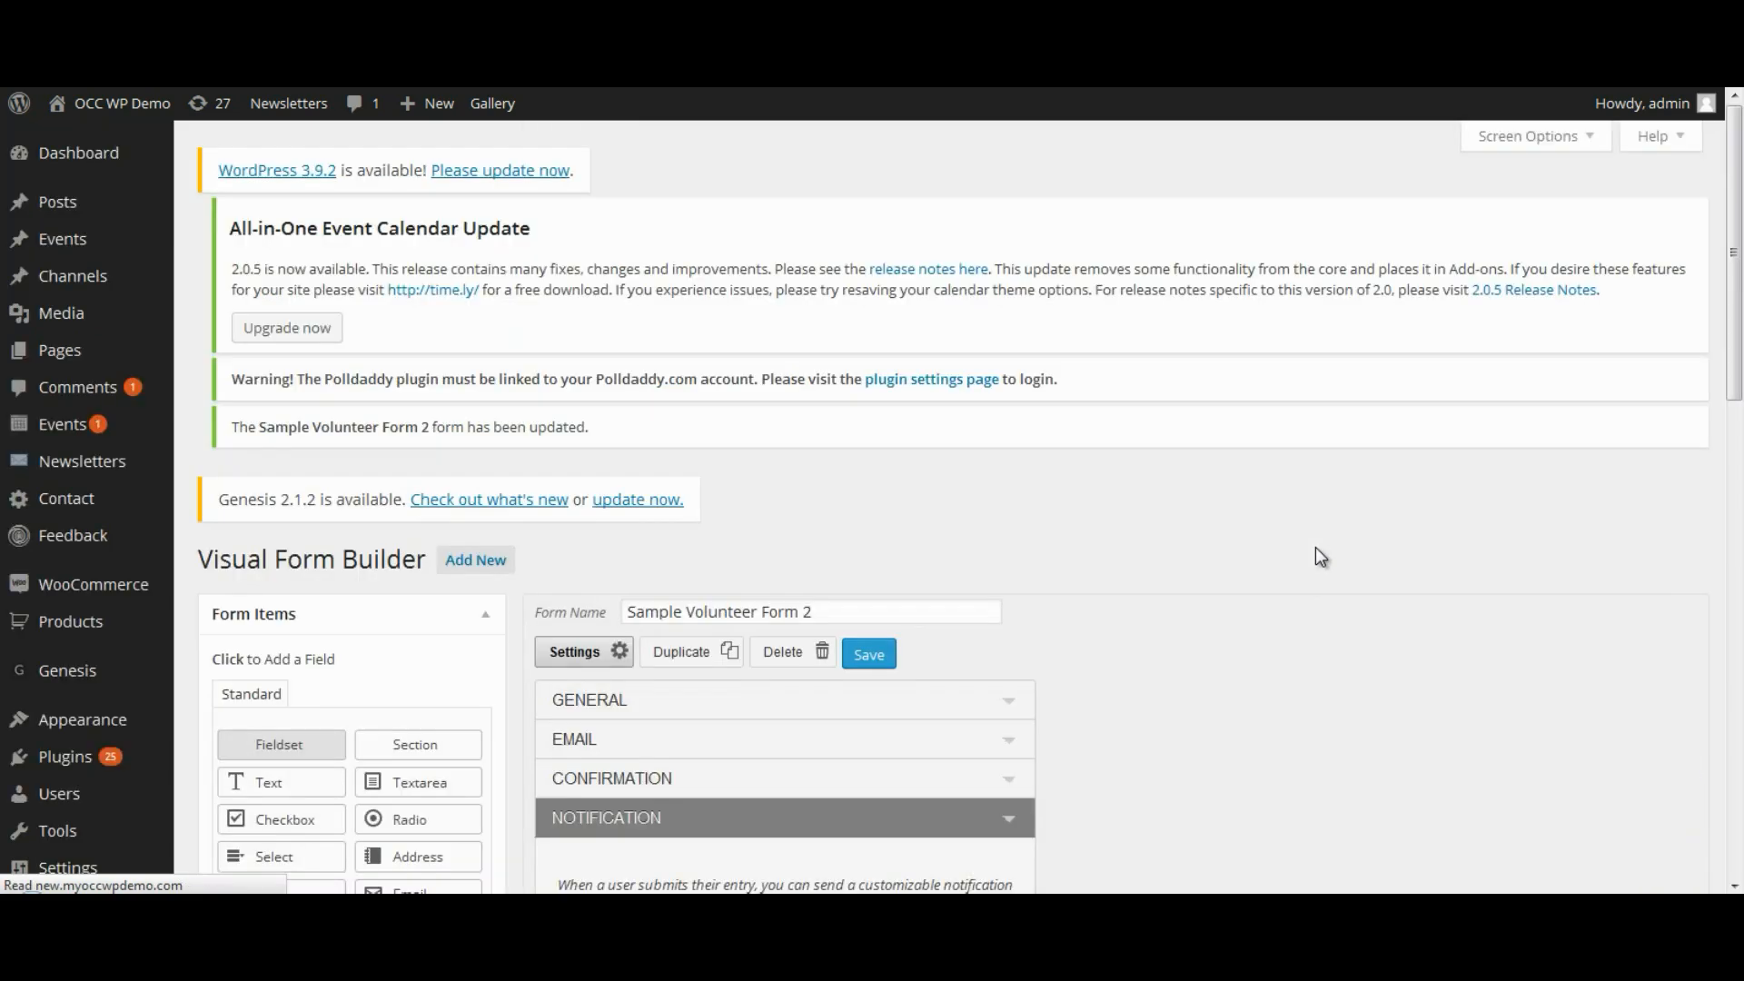
scroll(1099, 650, down, 3)
scroll(1112, 656, down, 5)
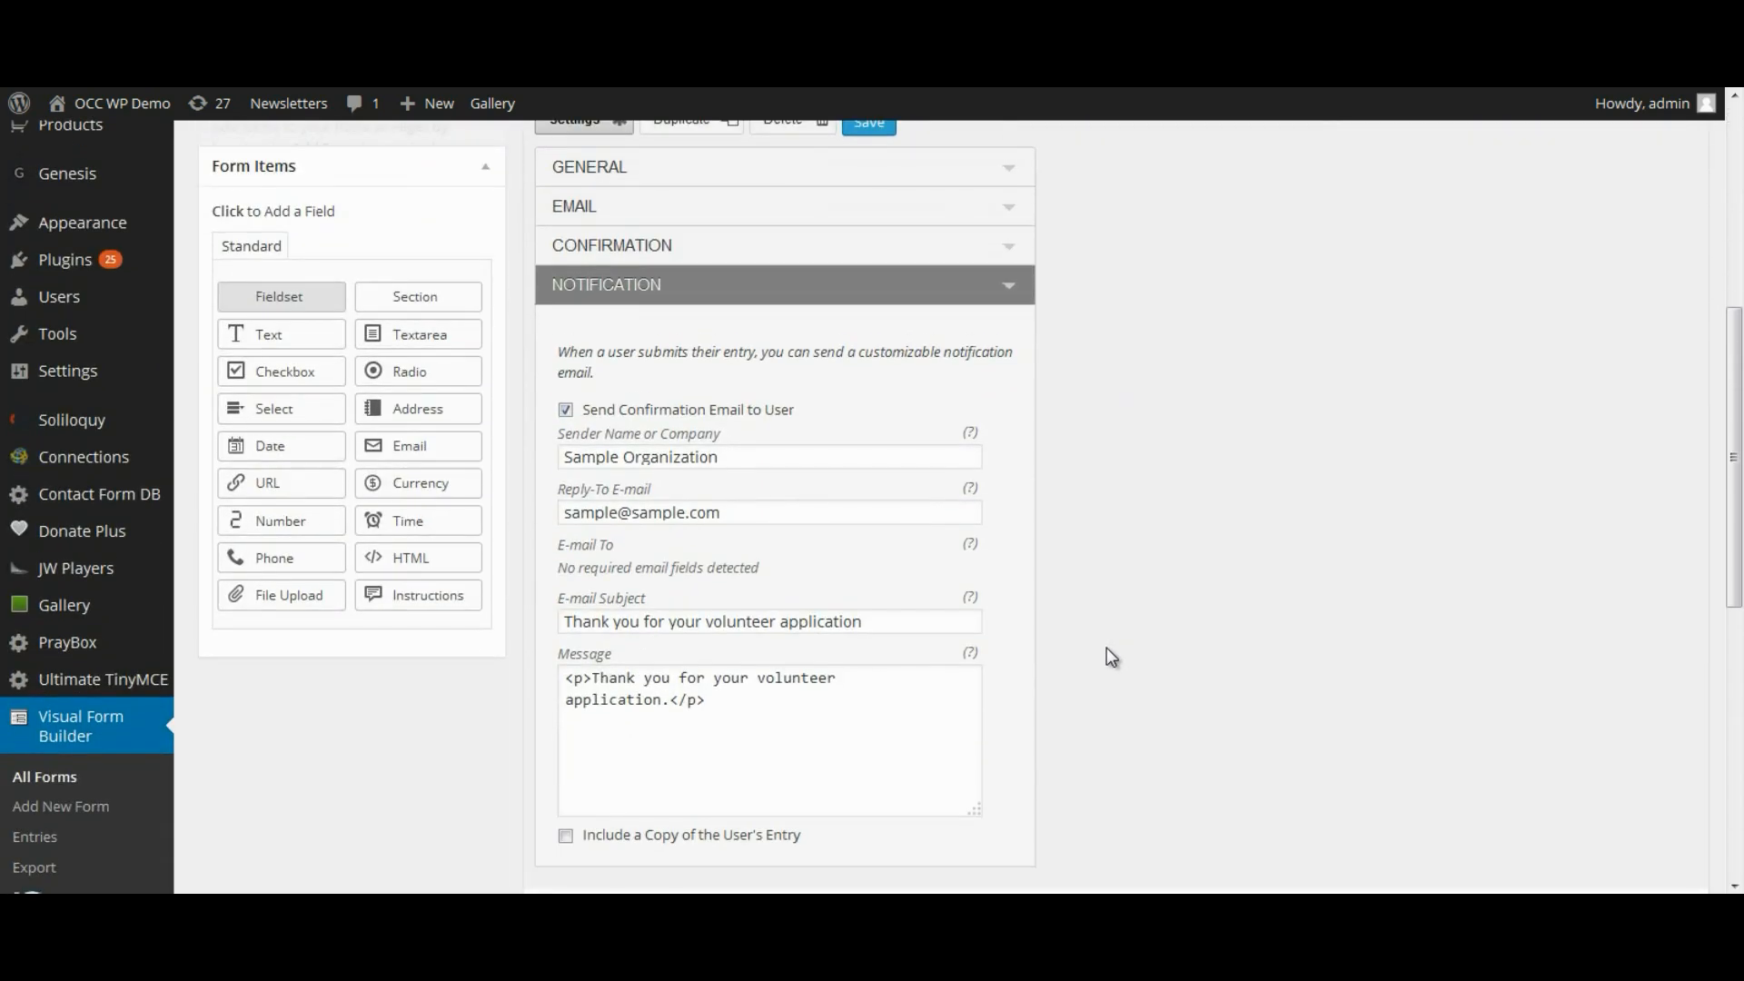
Collapse the notification settings, check the email address entry in Word, and add an Email field to the WordPress form.
click(1007, 161)
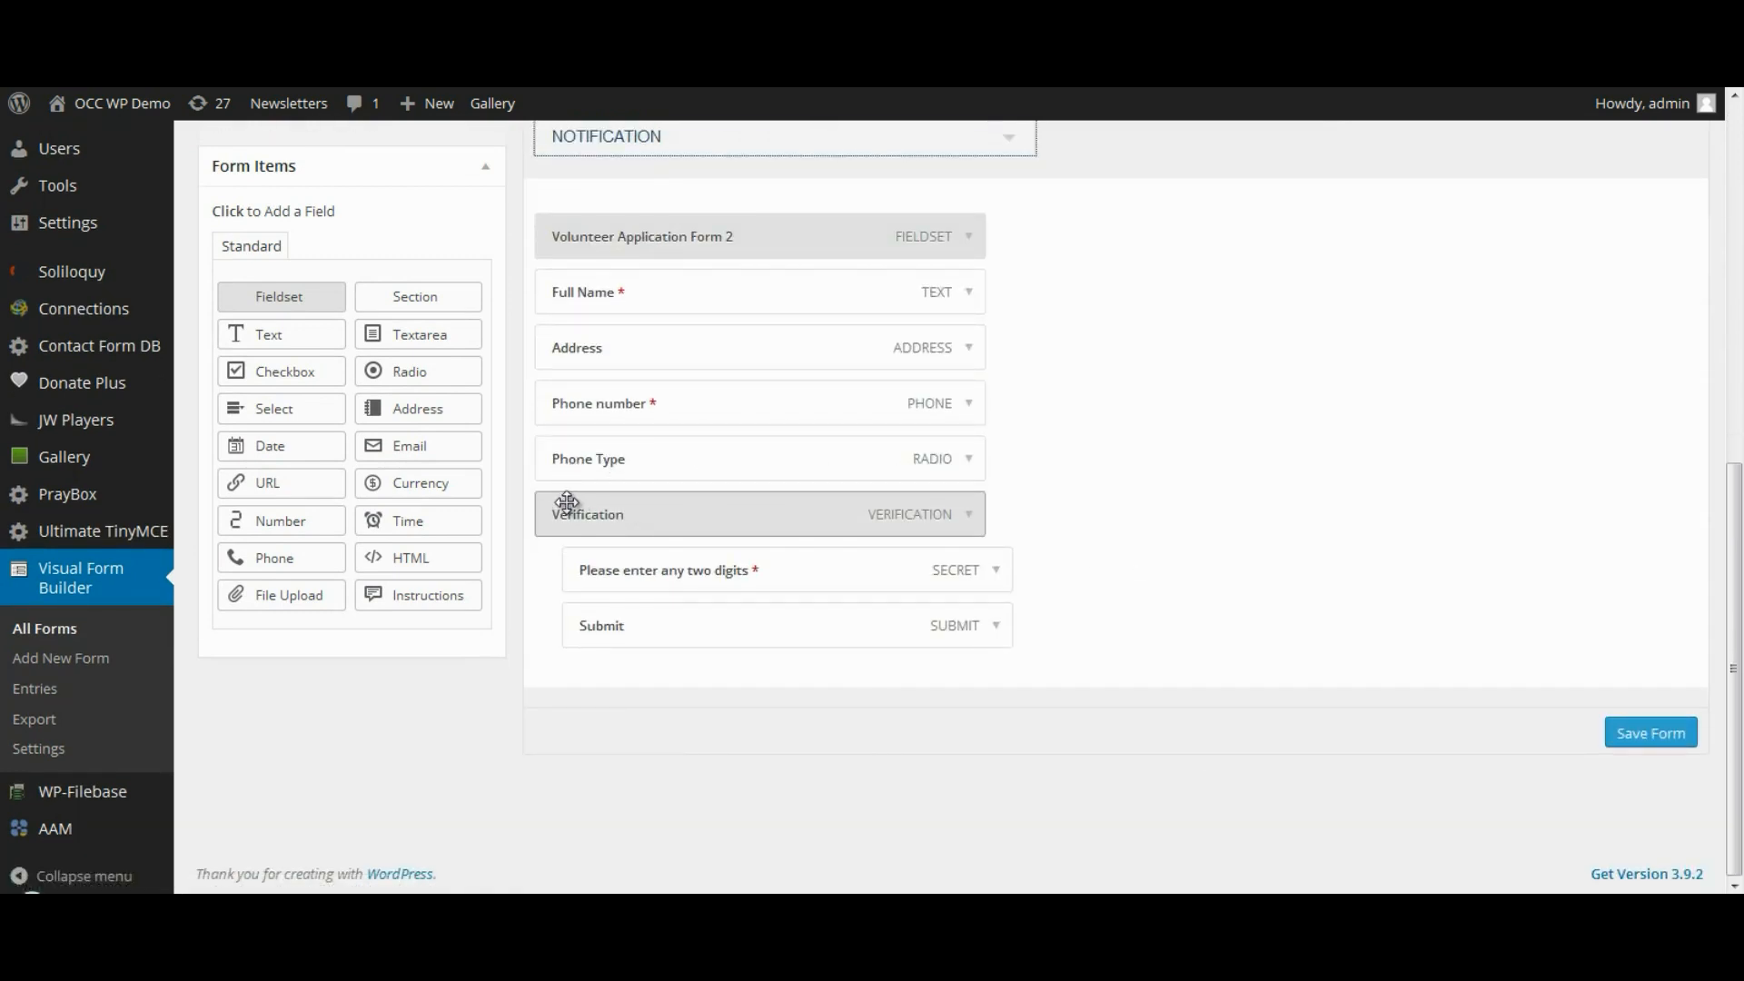
key(alt+Tab)
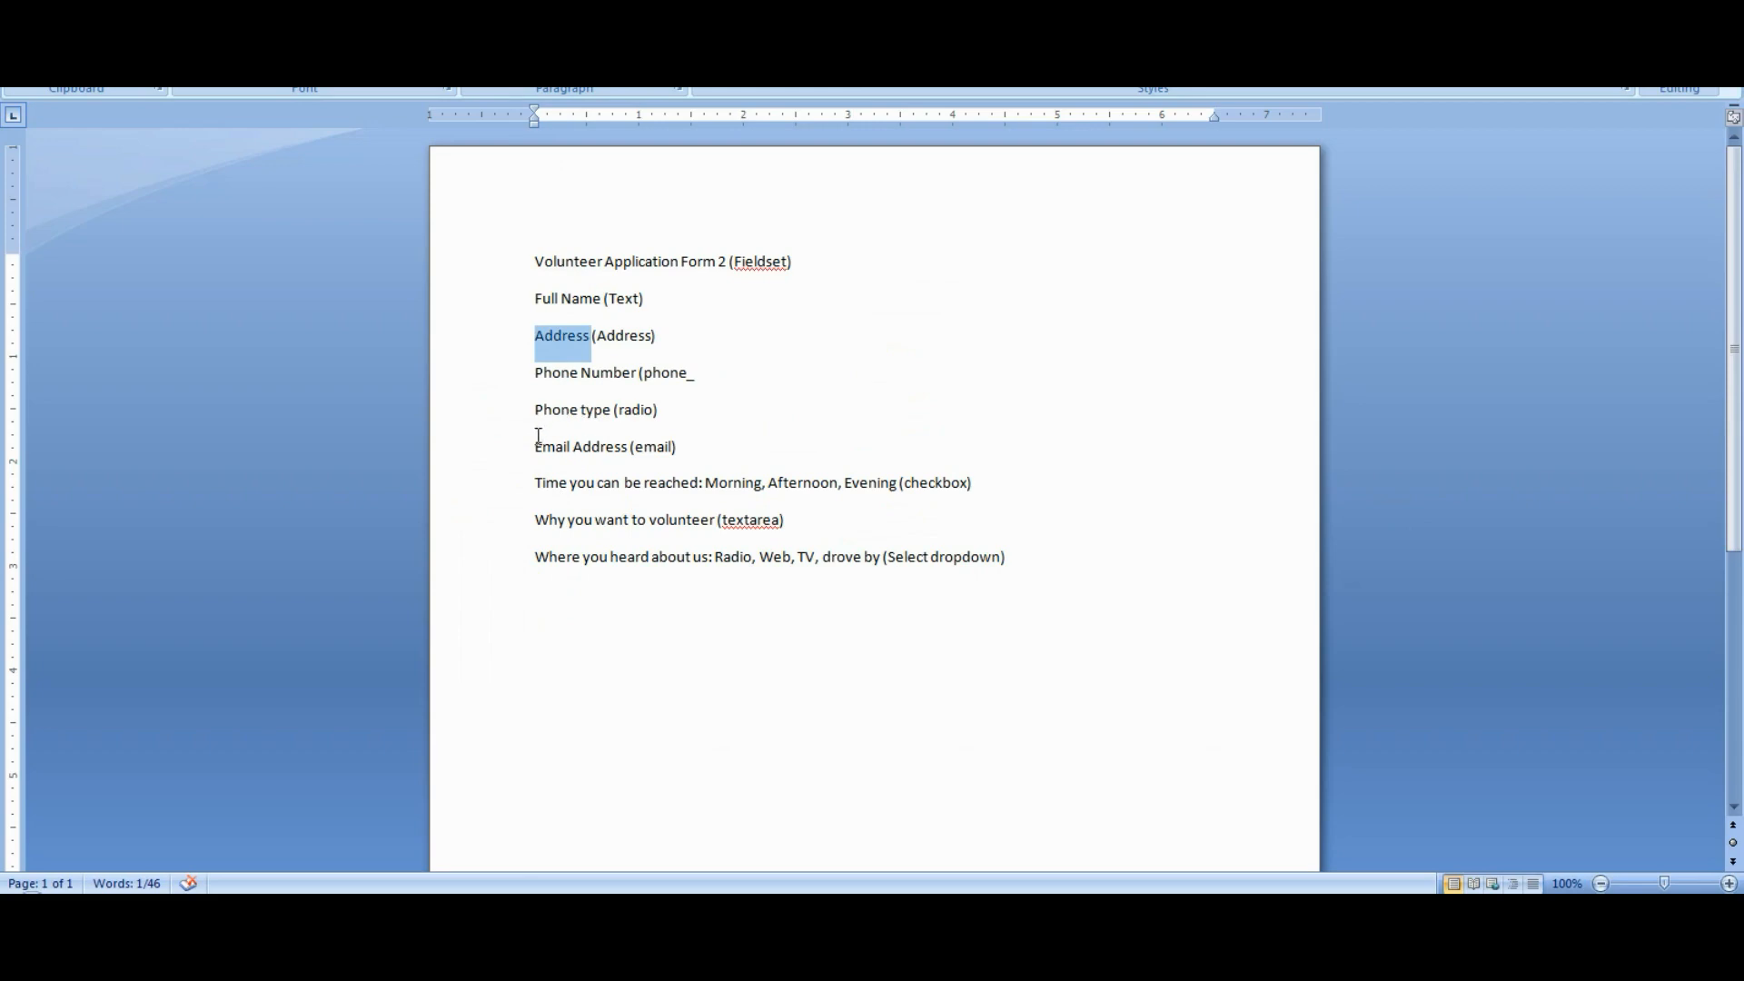
key(alt+Tab)
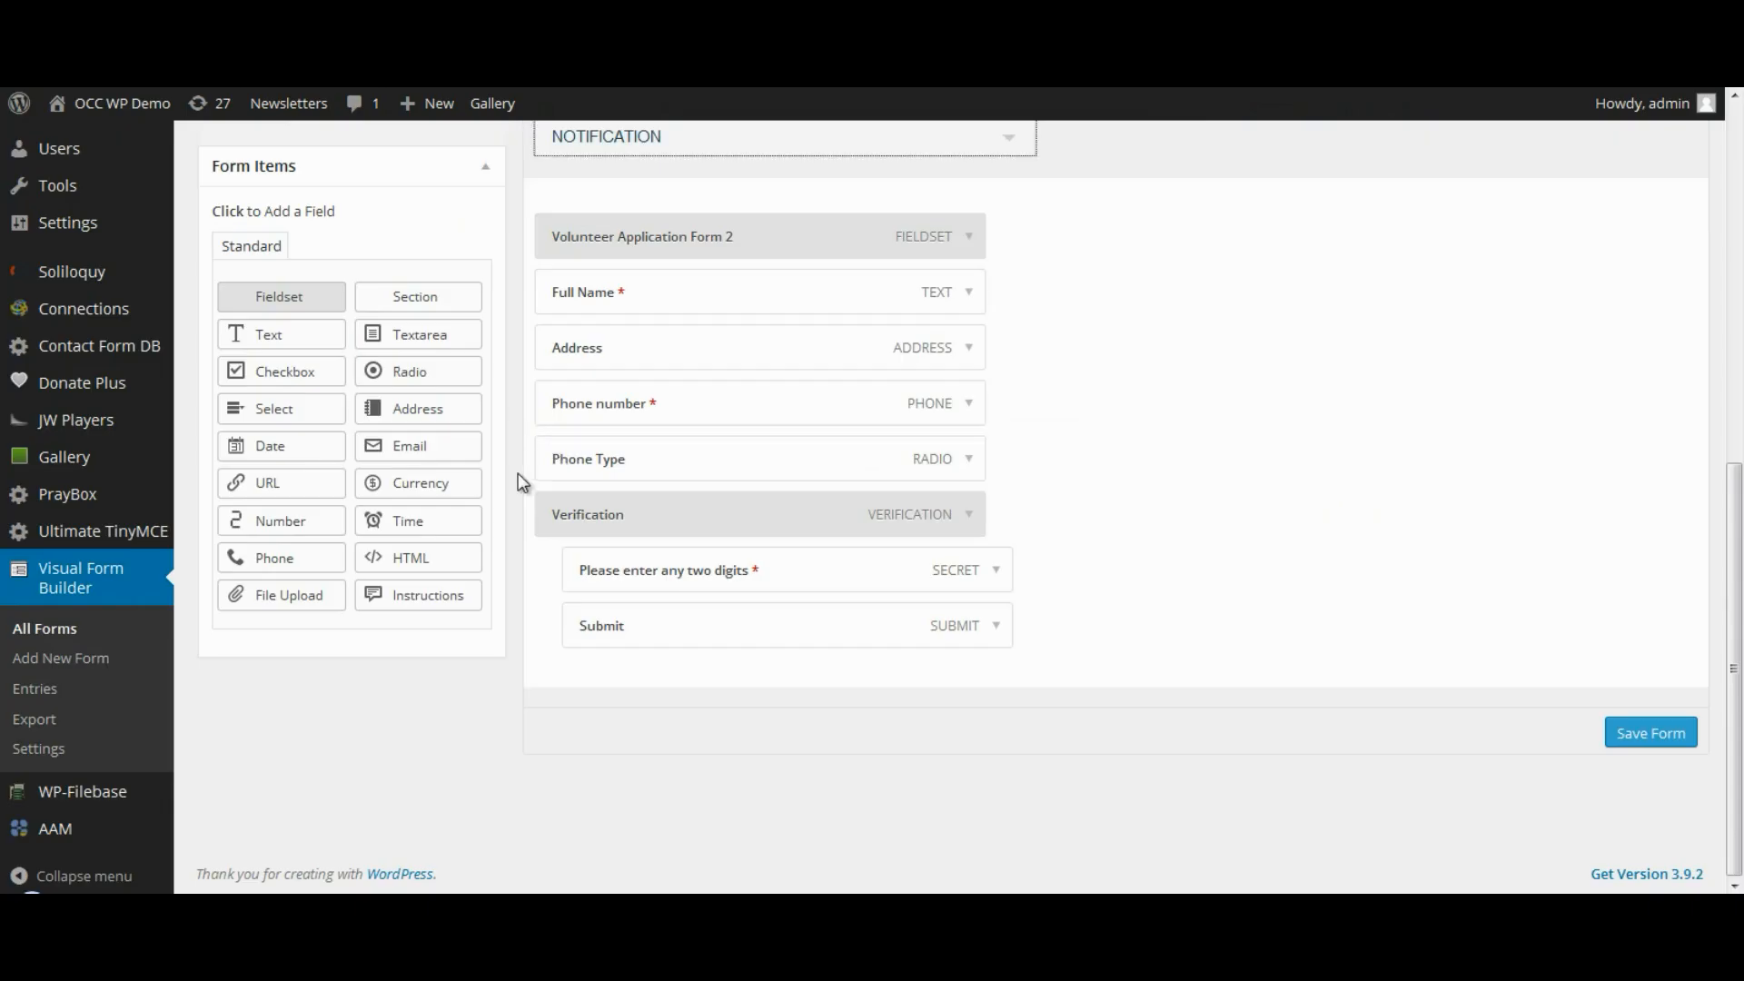
click(452, 445)
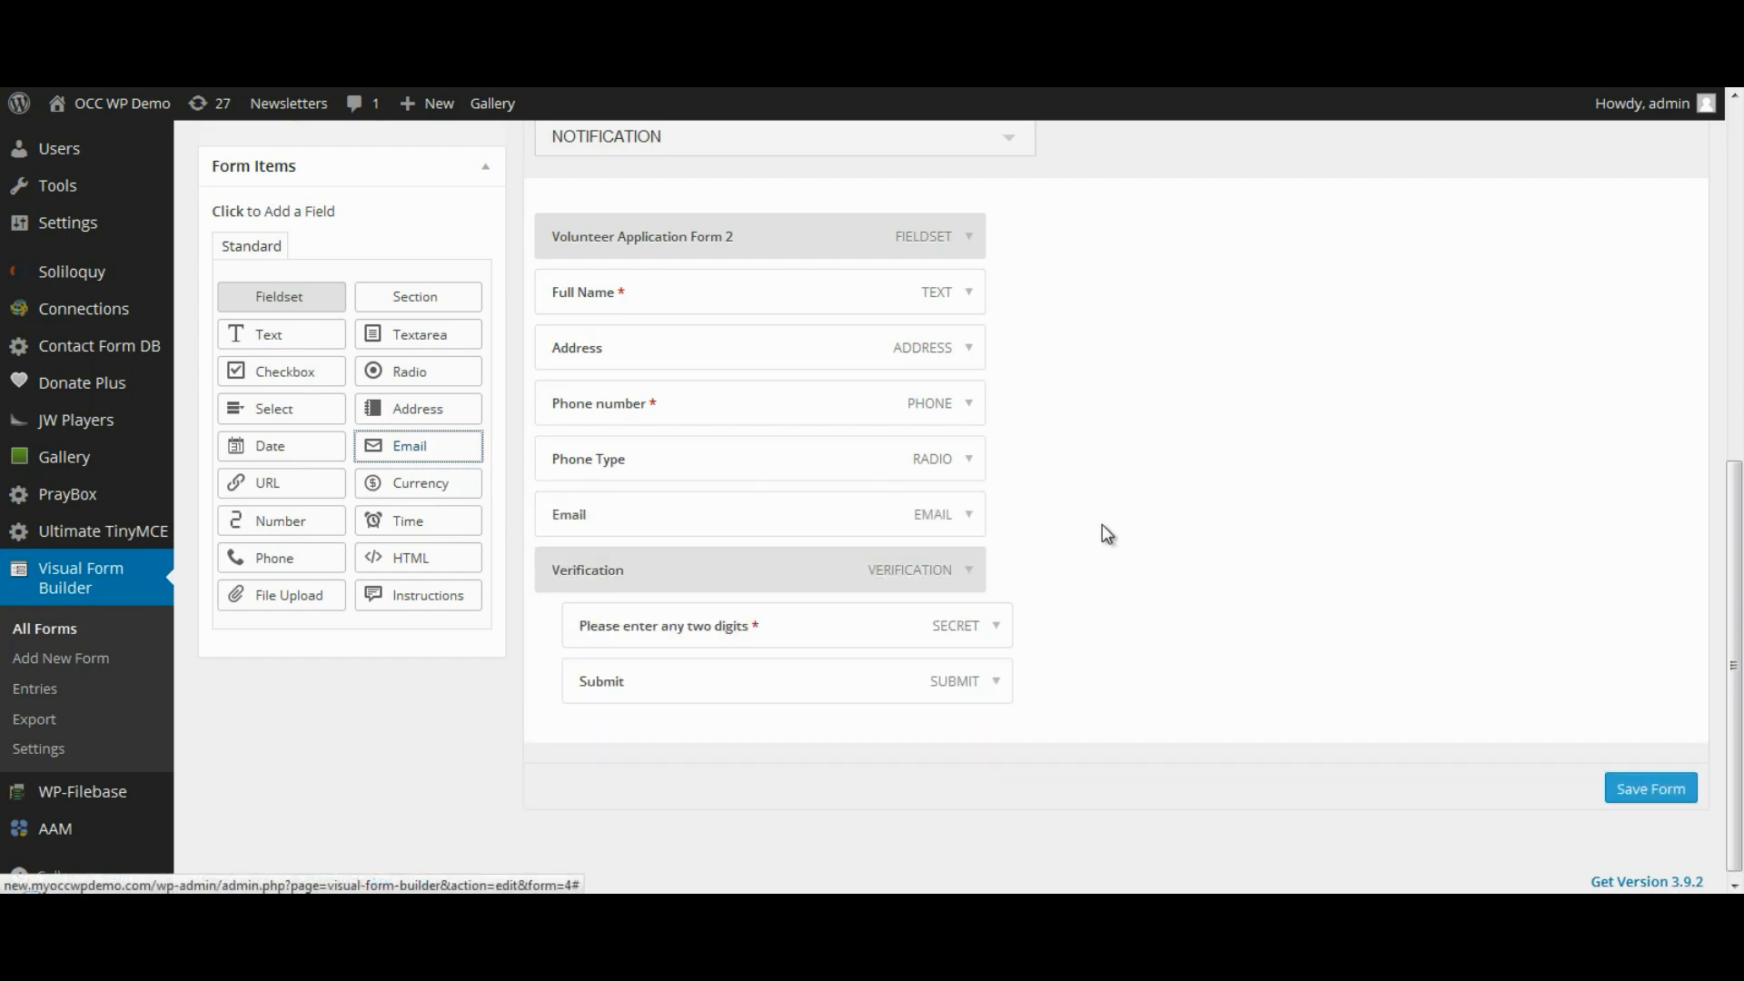
Copy "Time you can be reached" from the Word document and return to the WordPress form.
key(alt+Tab)
drag(532, 480, 694, 472)
key(ctrl+c)
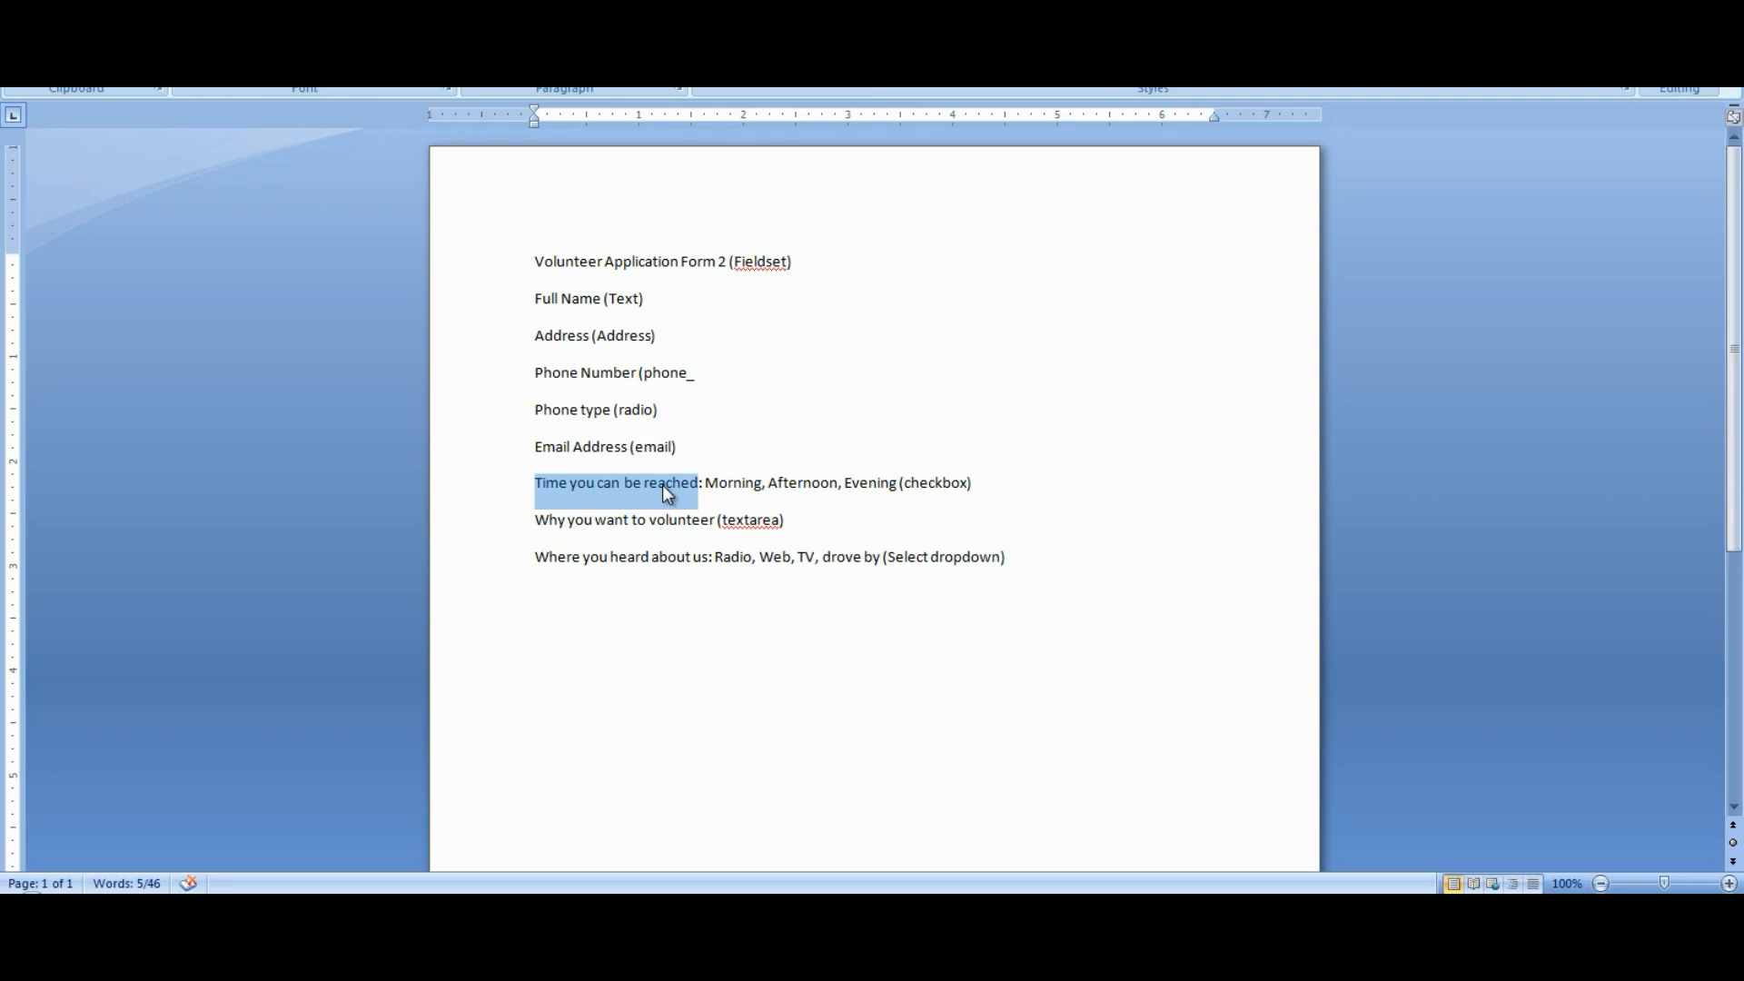
click(756, 481)
key(alt+Tab)
Add a Checkbox field to the form and name it "Time you can be reached" using the copied text.
click(273, 374)
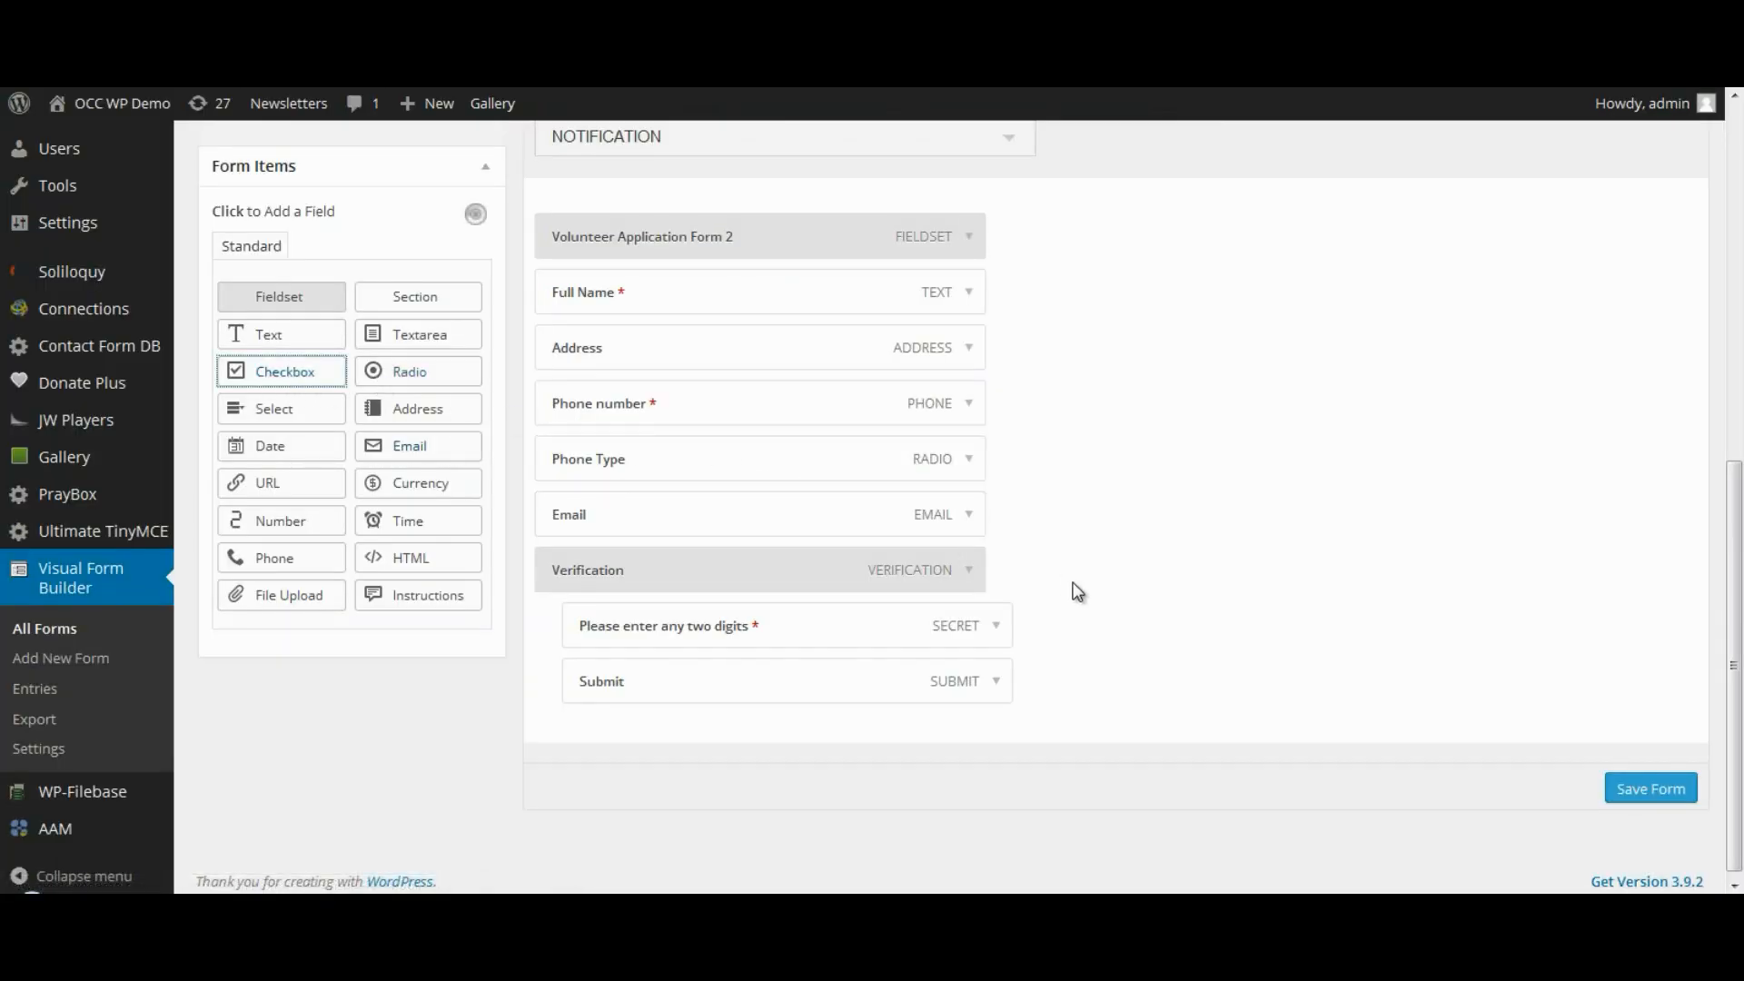
click(969, 574)
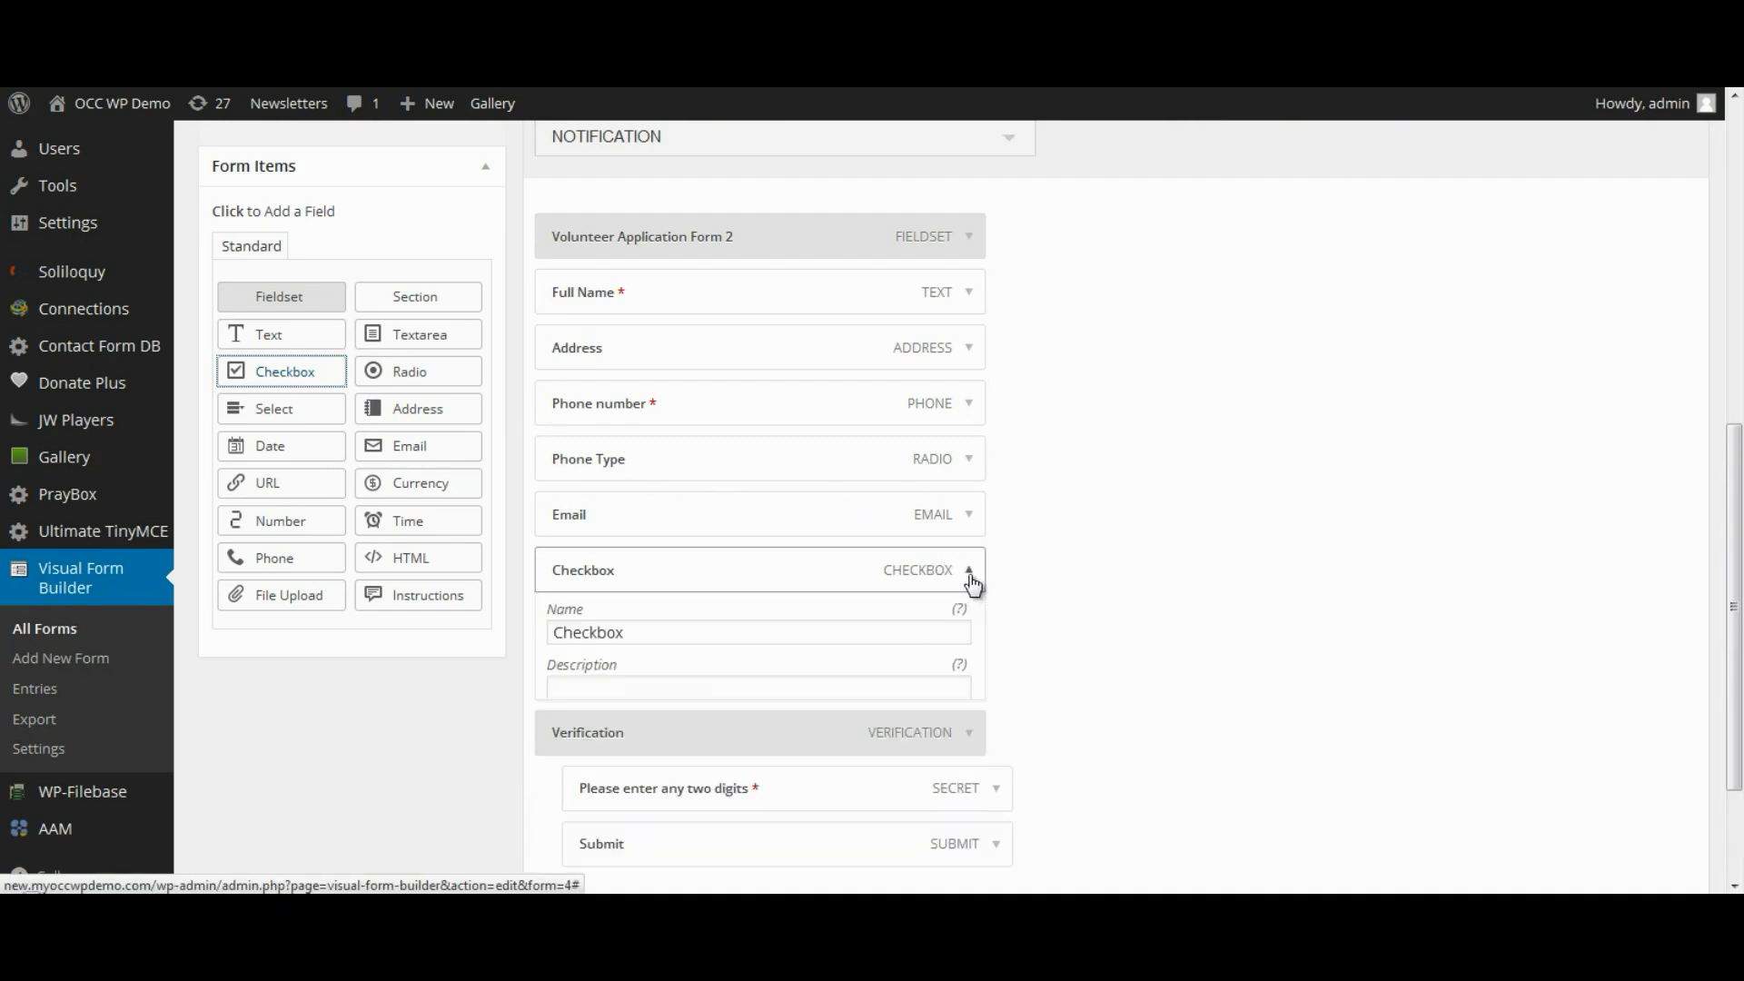
double_click(680, 641)
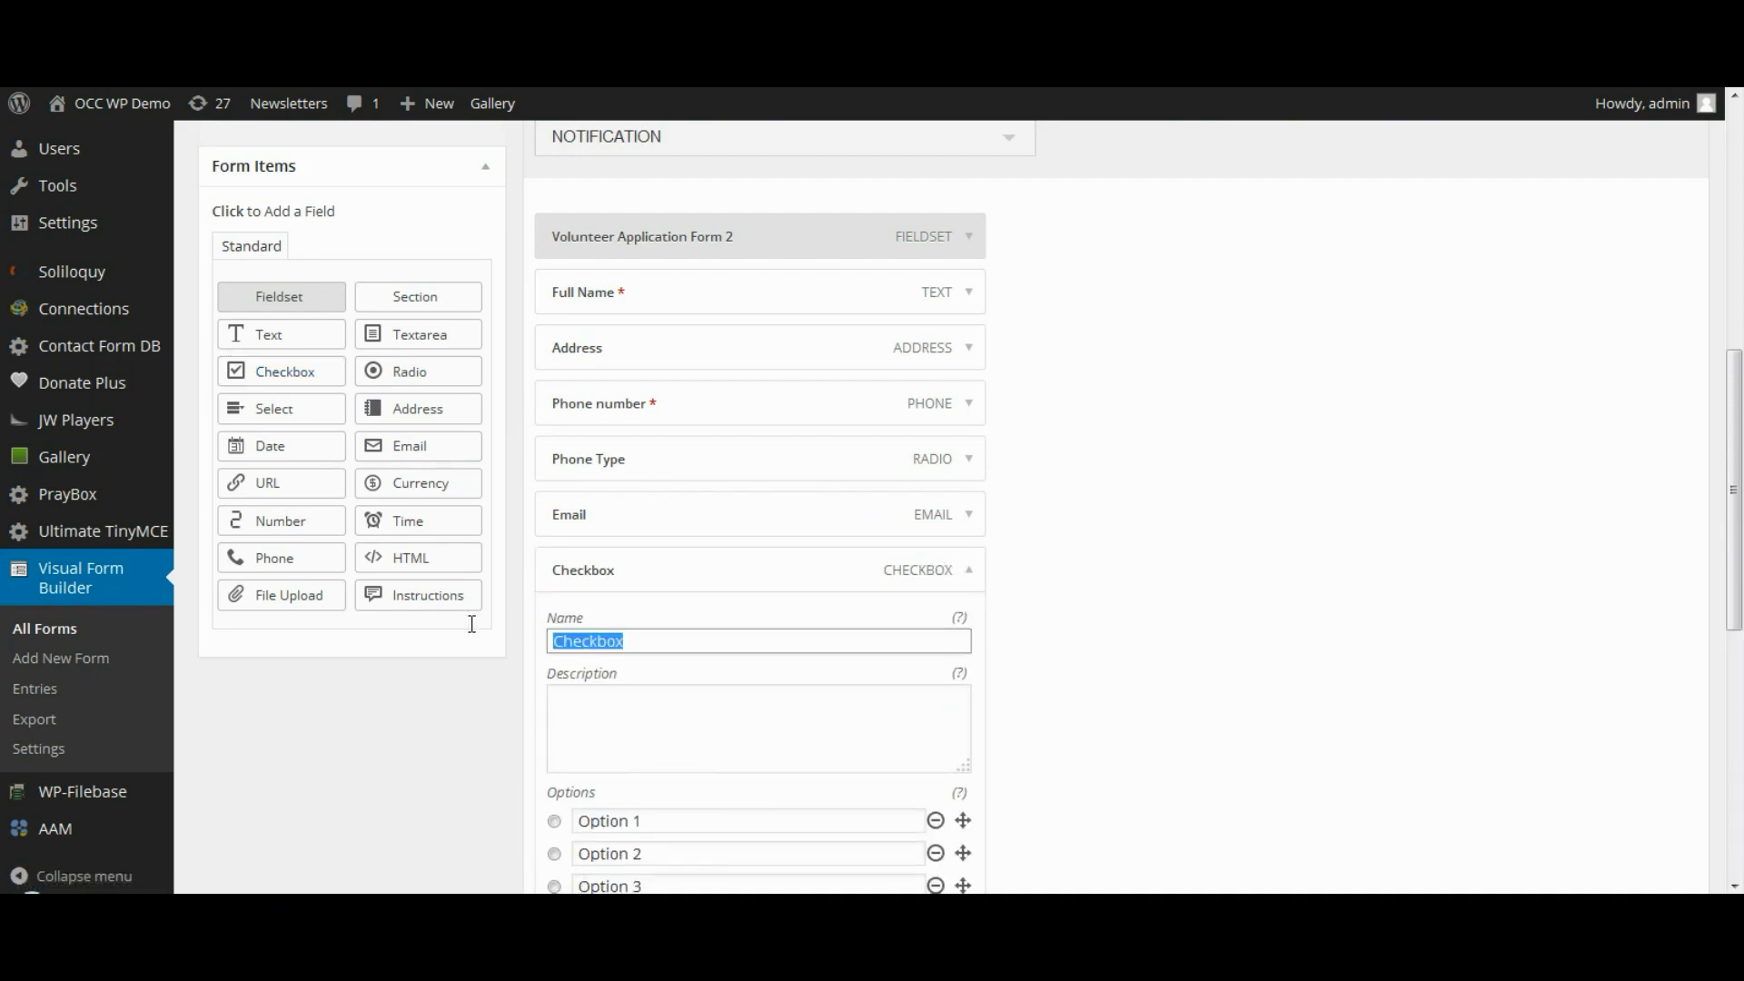
key(ctrl+v)
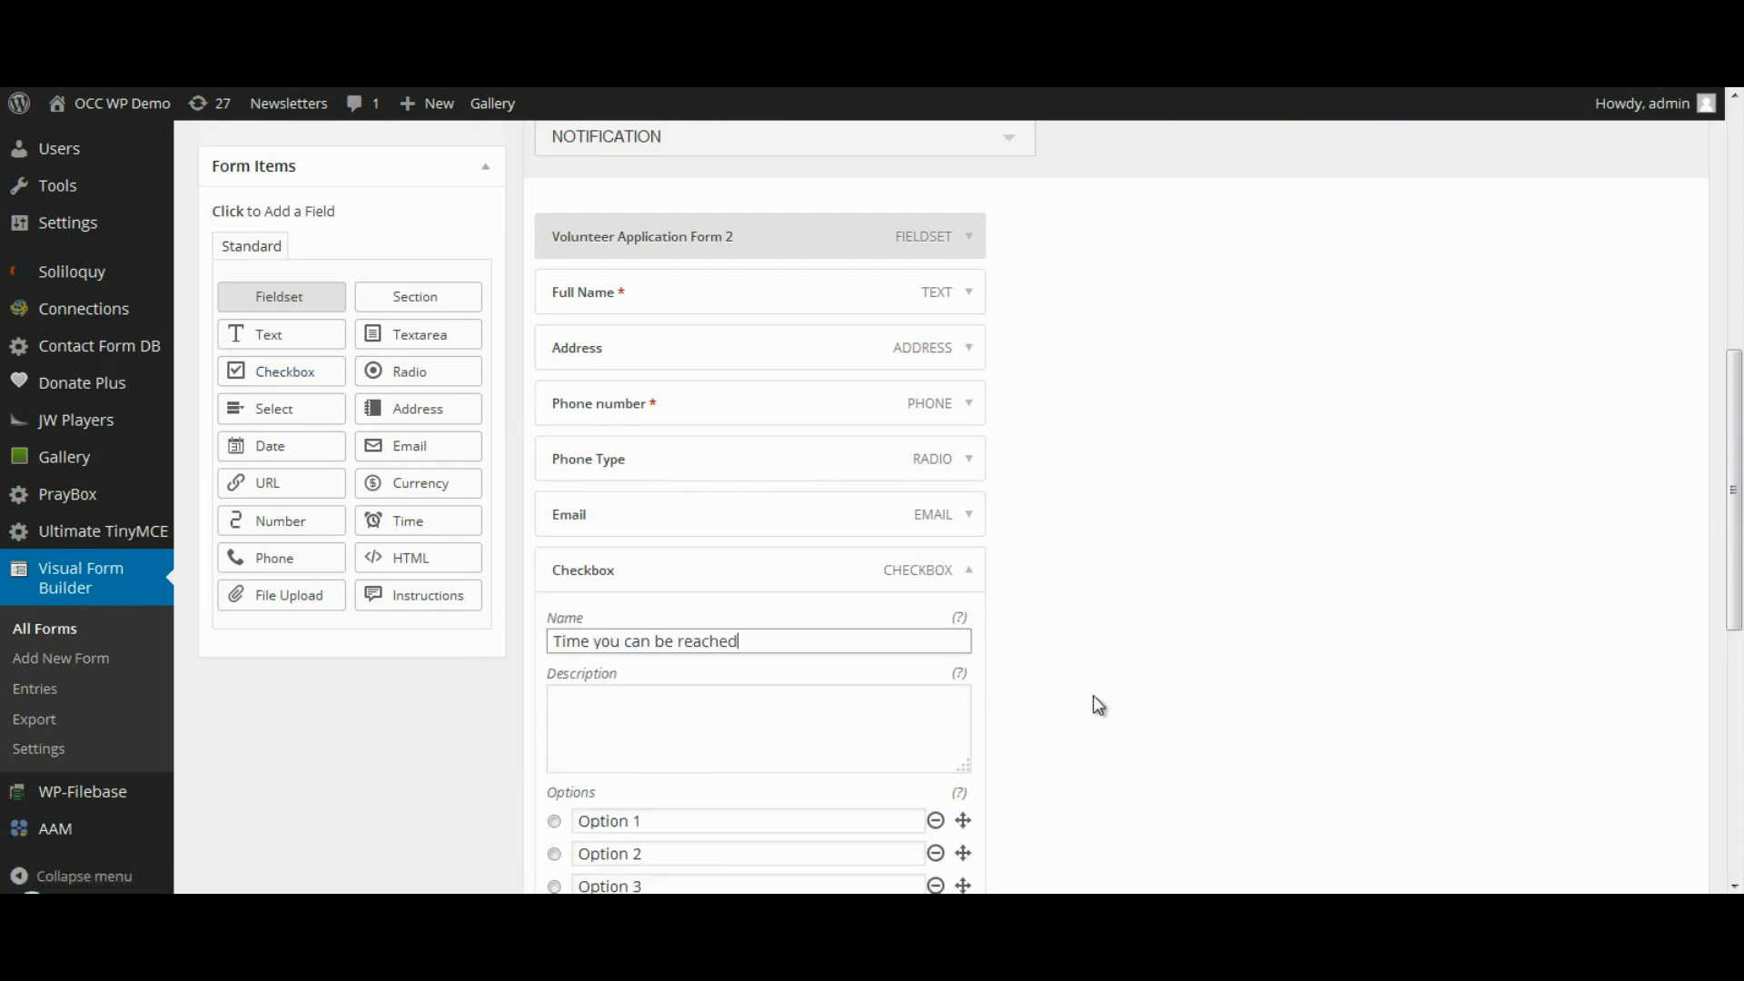
Set the three options of the "Time you can be reached" checkbox field to Morning, Afternoon and Evening.
scroll(1158, 713, down, 3)
drag(661, 572, 515, 572)
text(Morning)
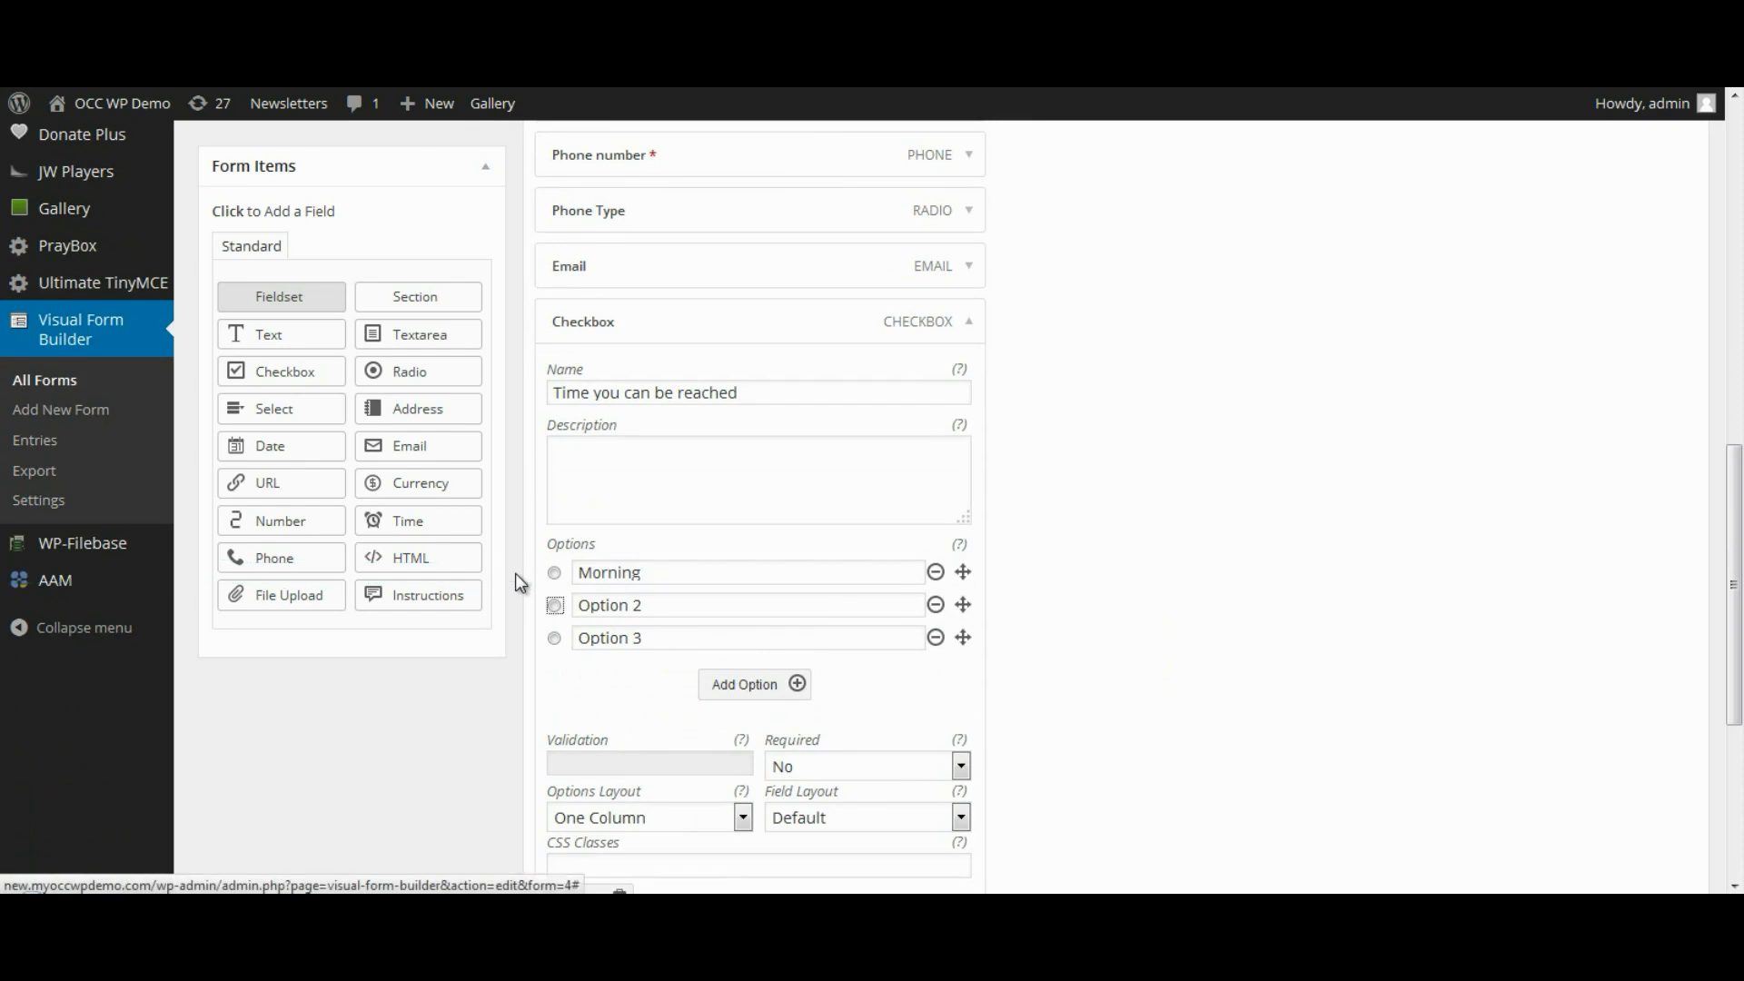
key(Tab)
text(Afternoon)
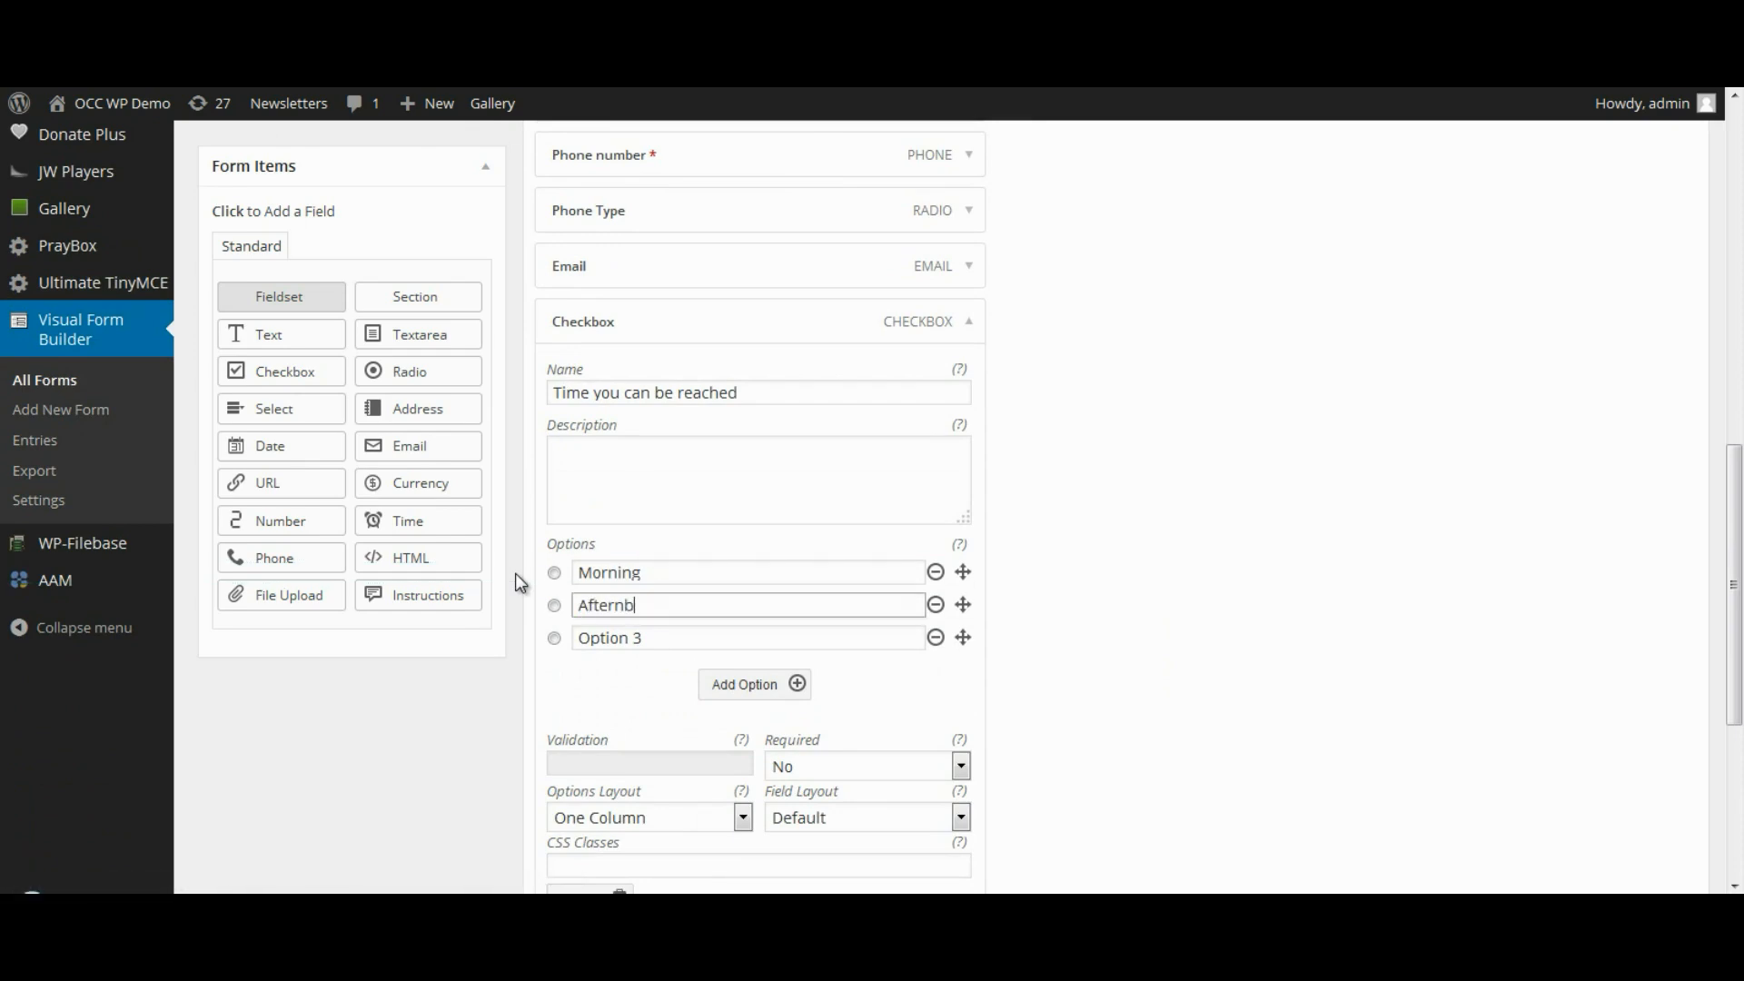
key(Tab)
key(Tab)
key(Tab)
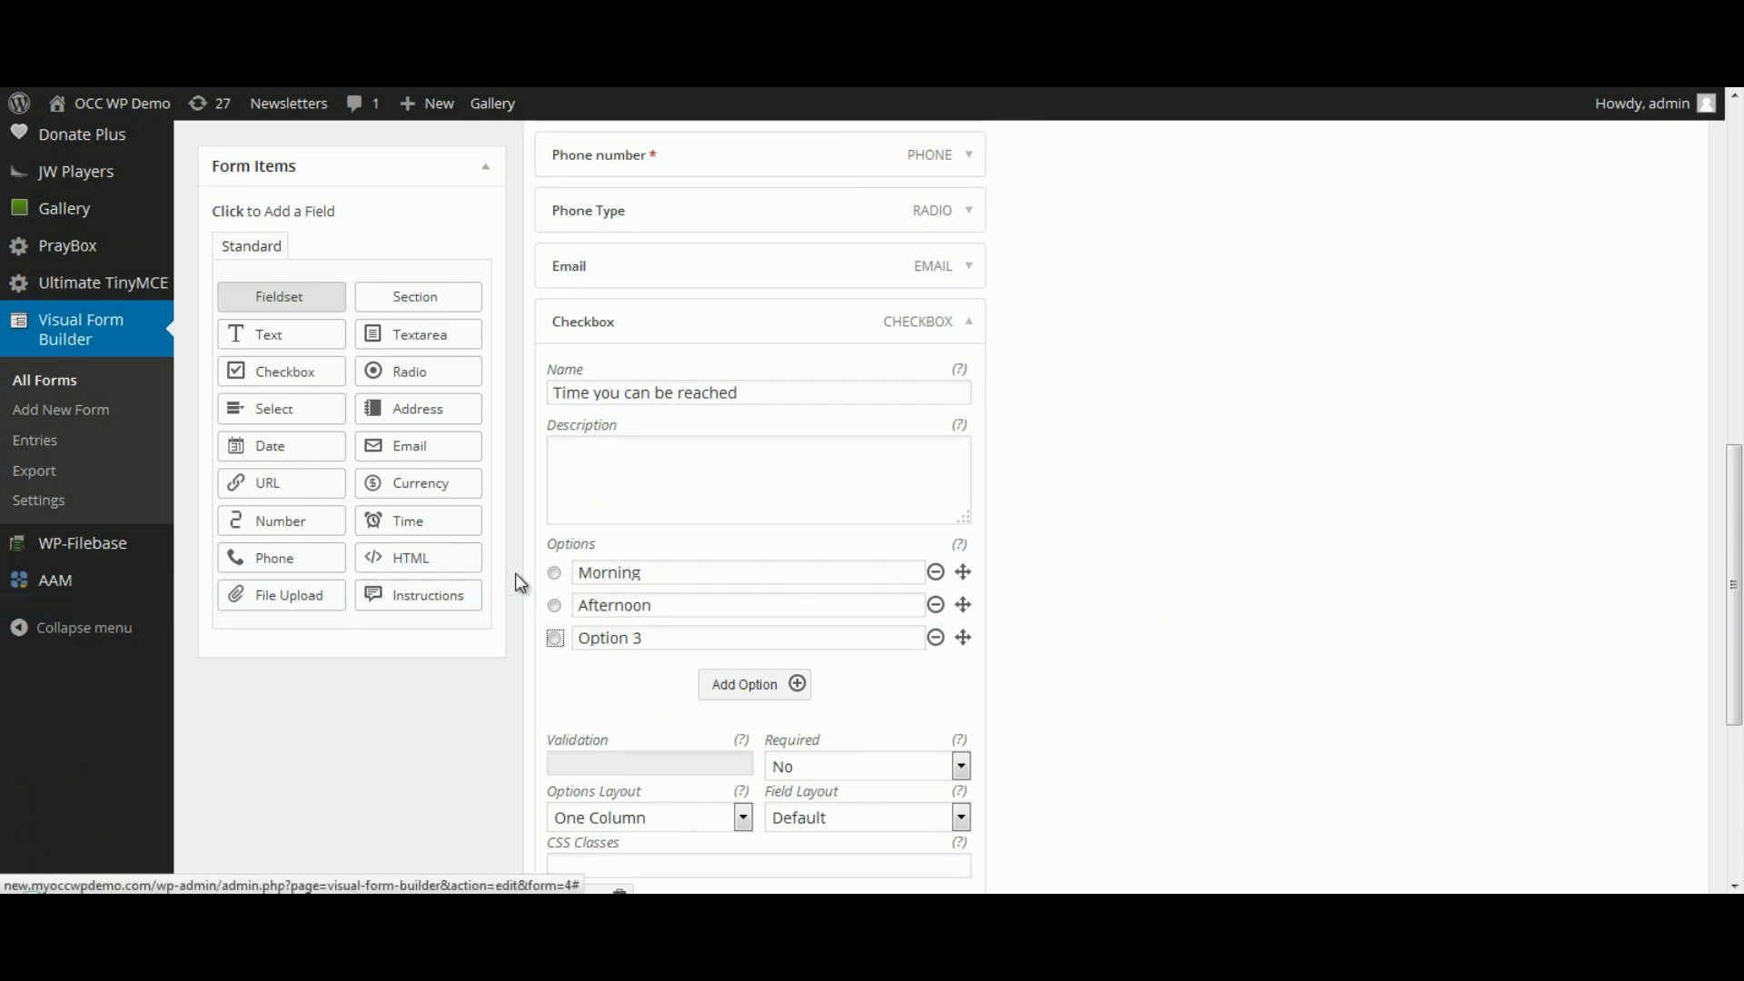
text(Evening)
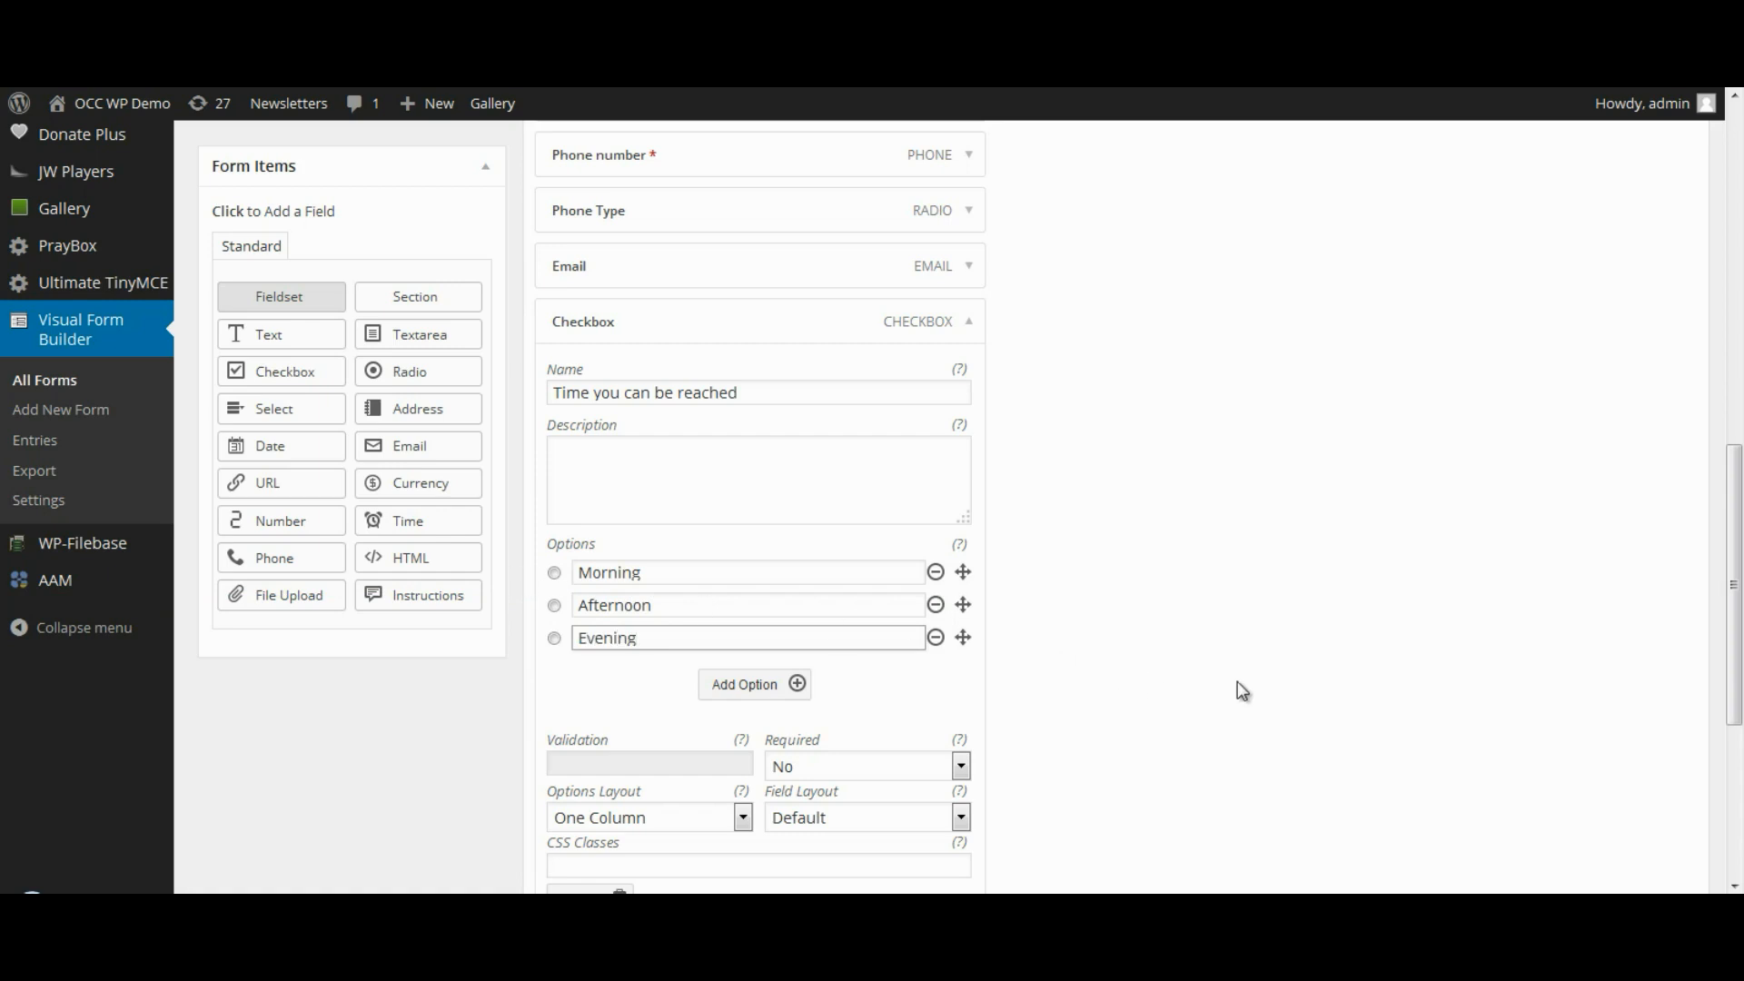
Save the form with the "Time you can be reached" checkbox field.
scroll(1235, 683, down, 3)
scroll(1259, 704, down, 2)
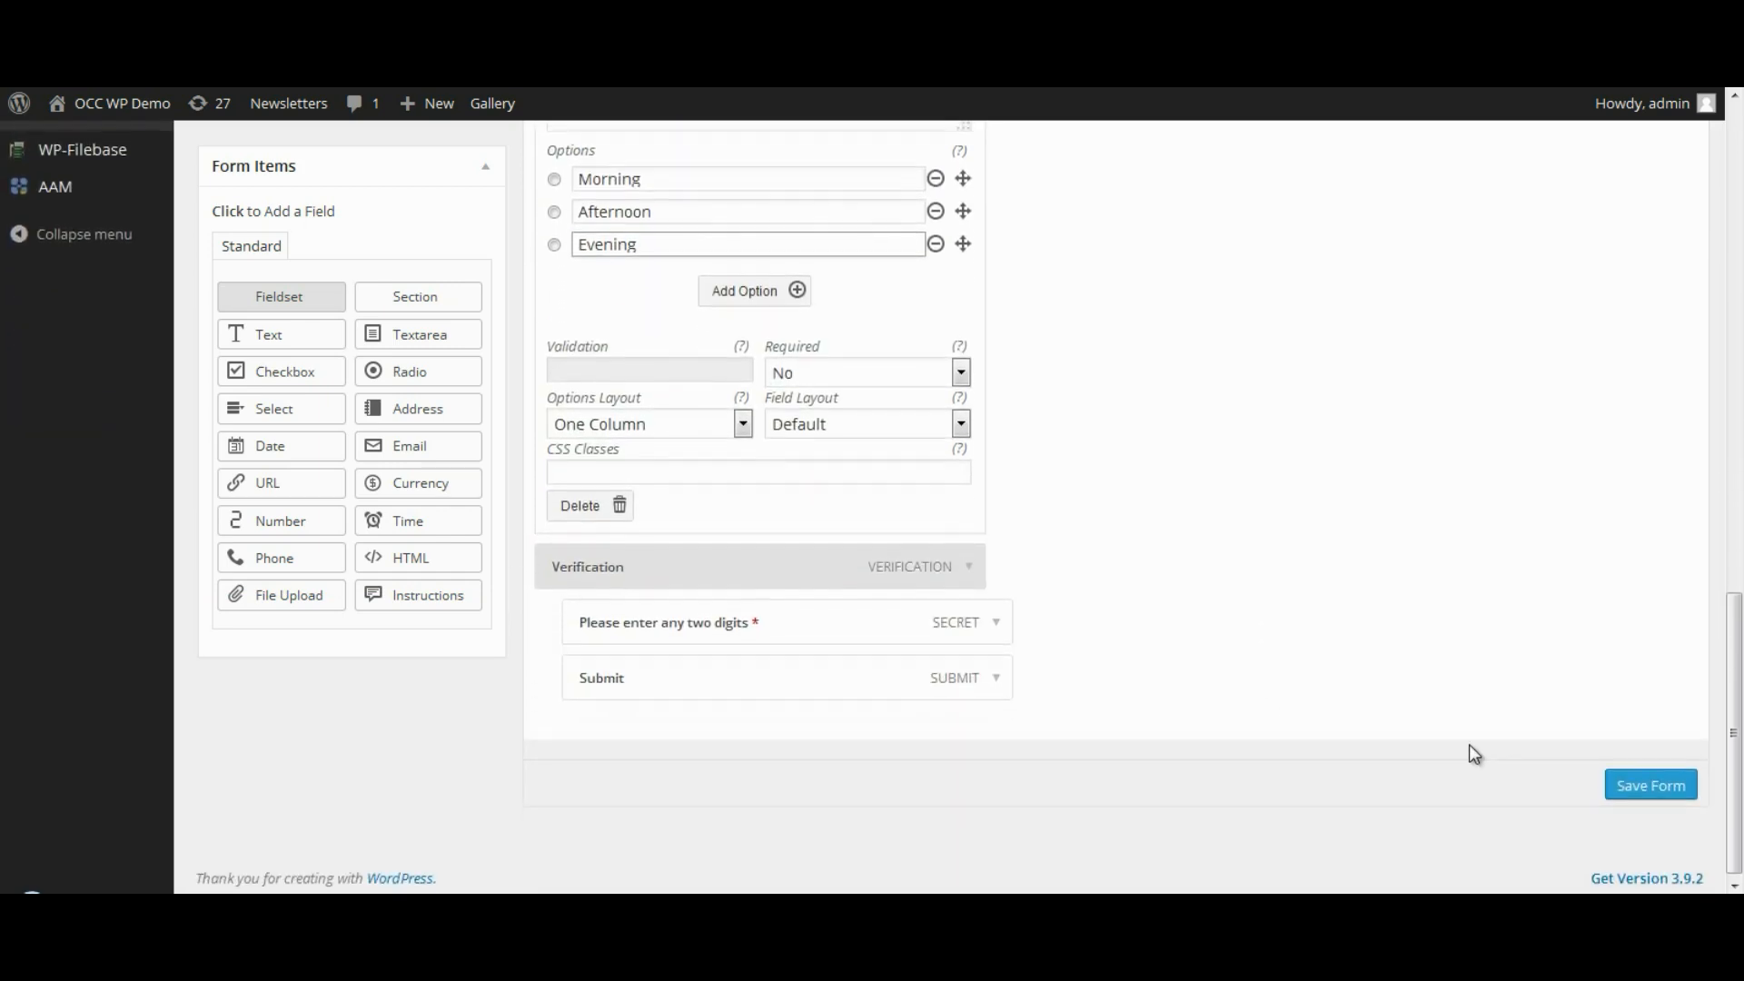
click(1651, 781)
Copy "Why you want to volunteer" from the Word document and return to the WordPress form.
key(alt+Tab)
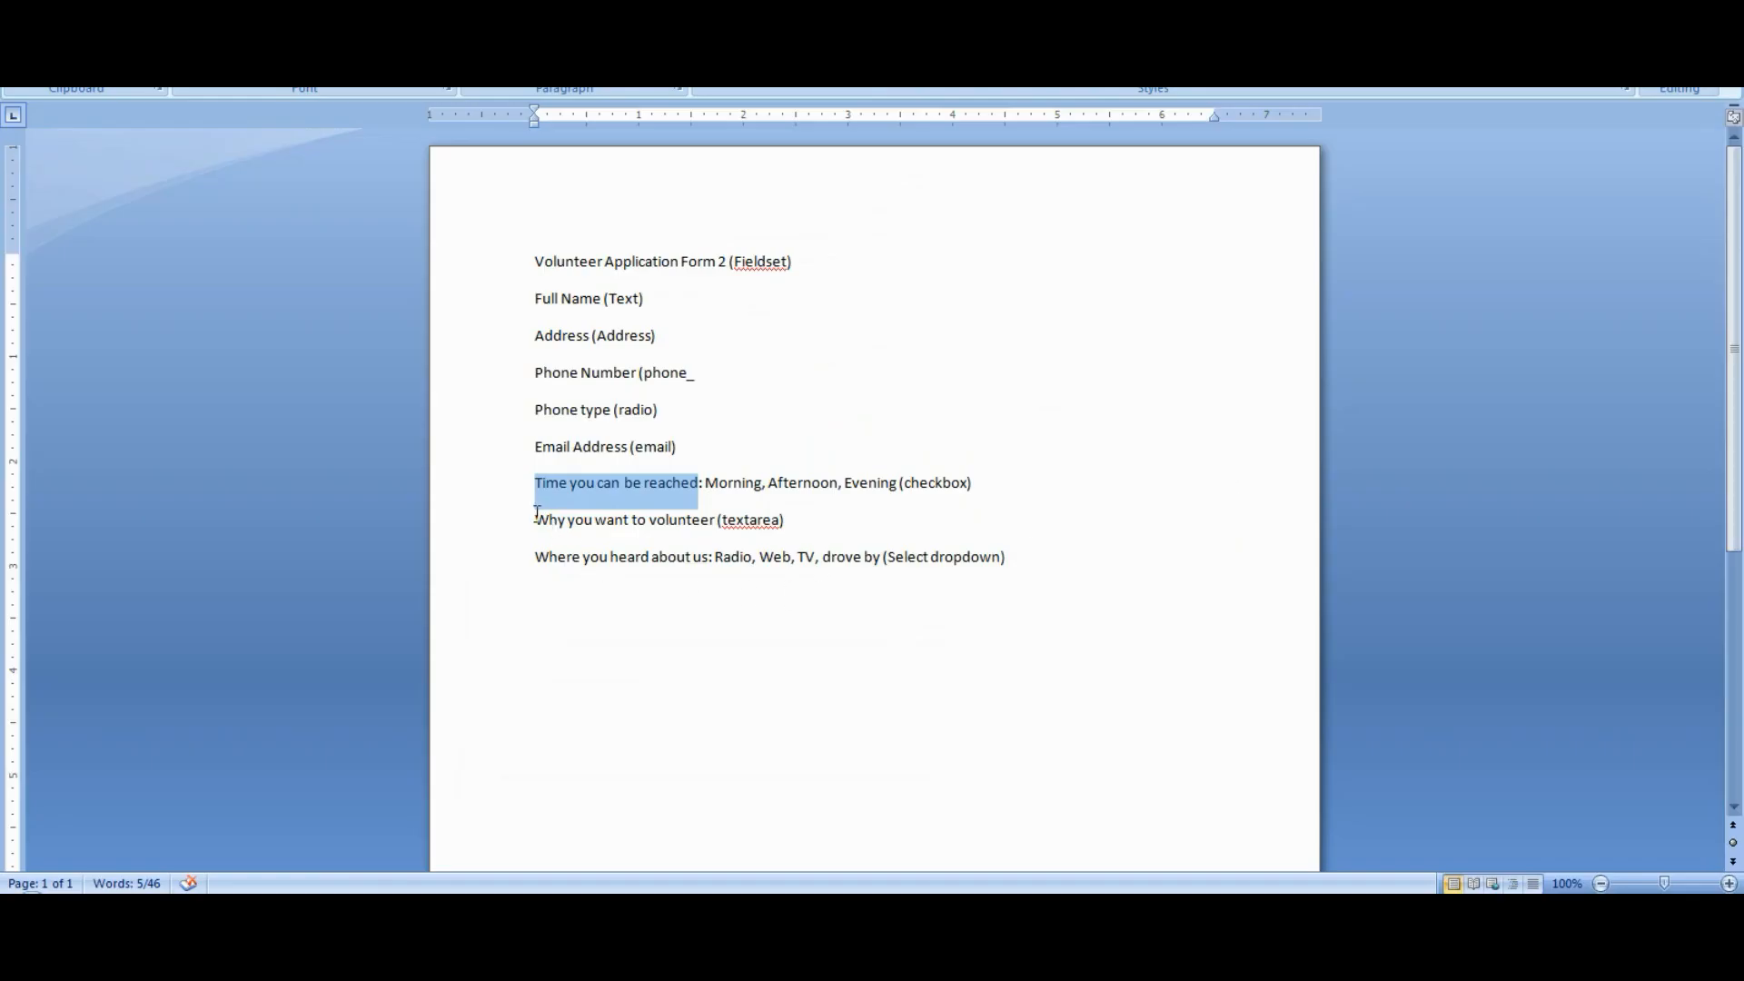
drag(536, 520, 716, 525)
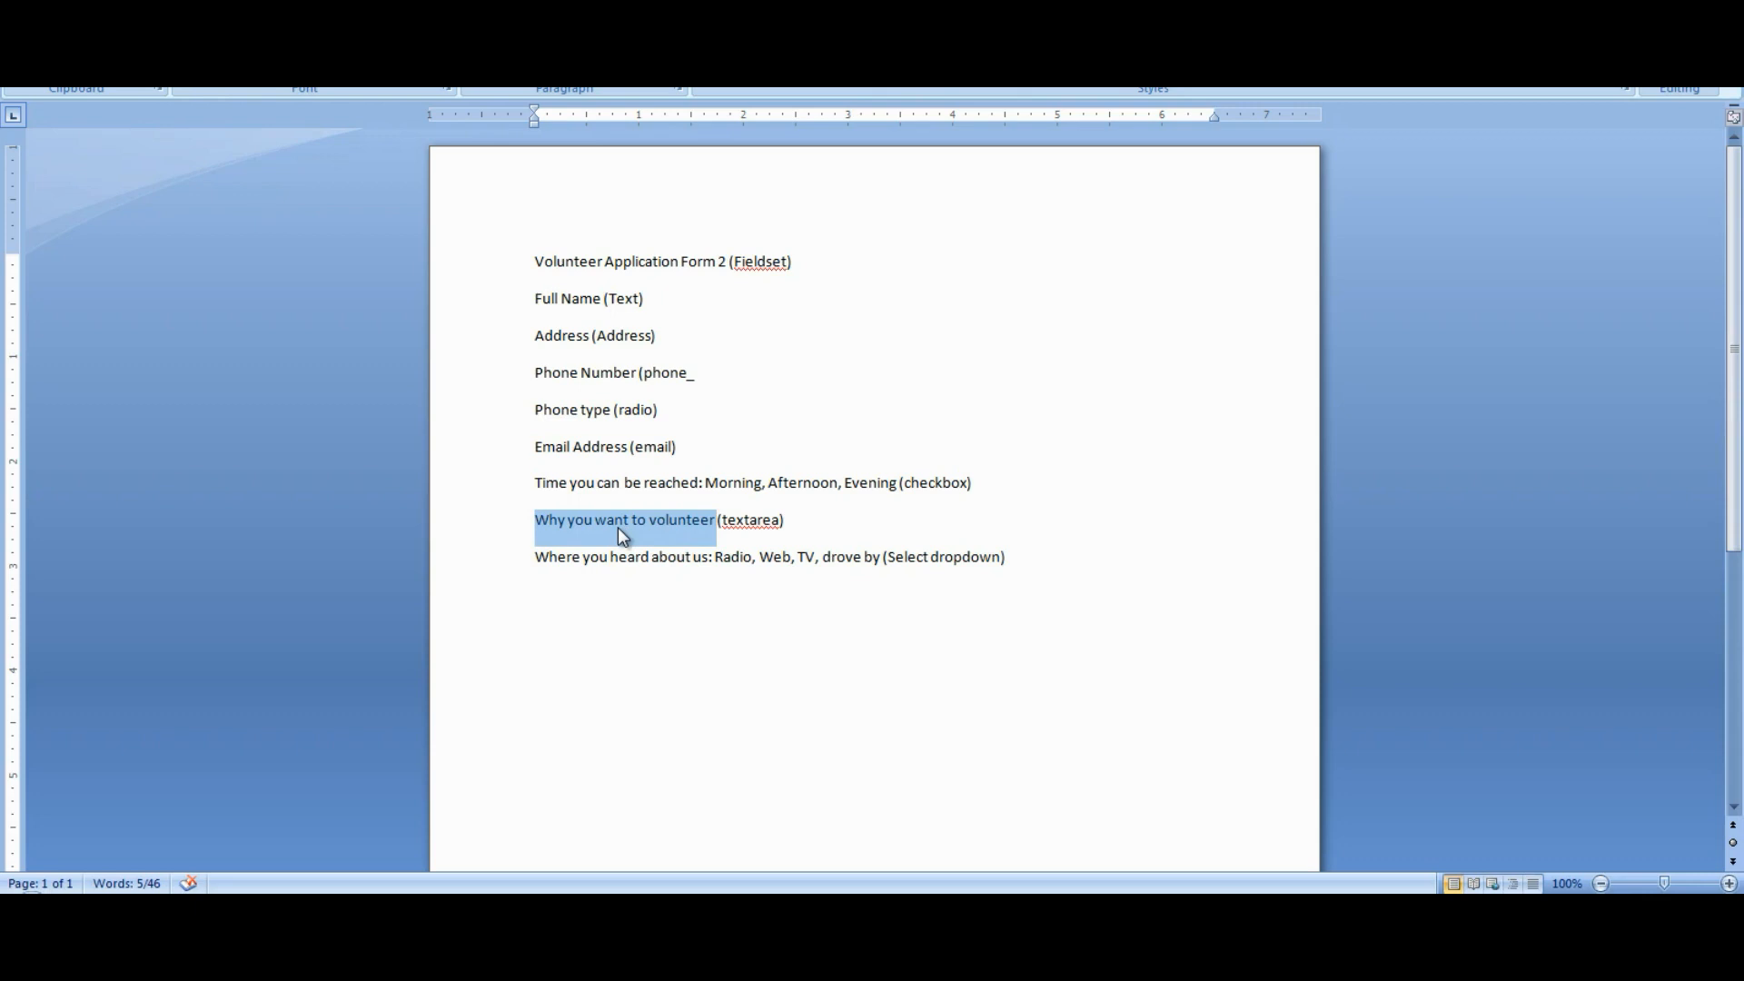
key(alt+Tab)
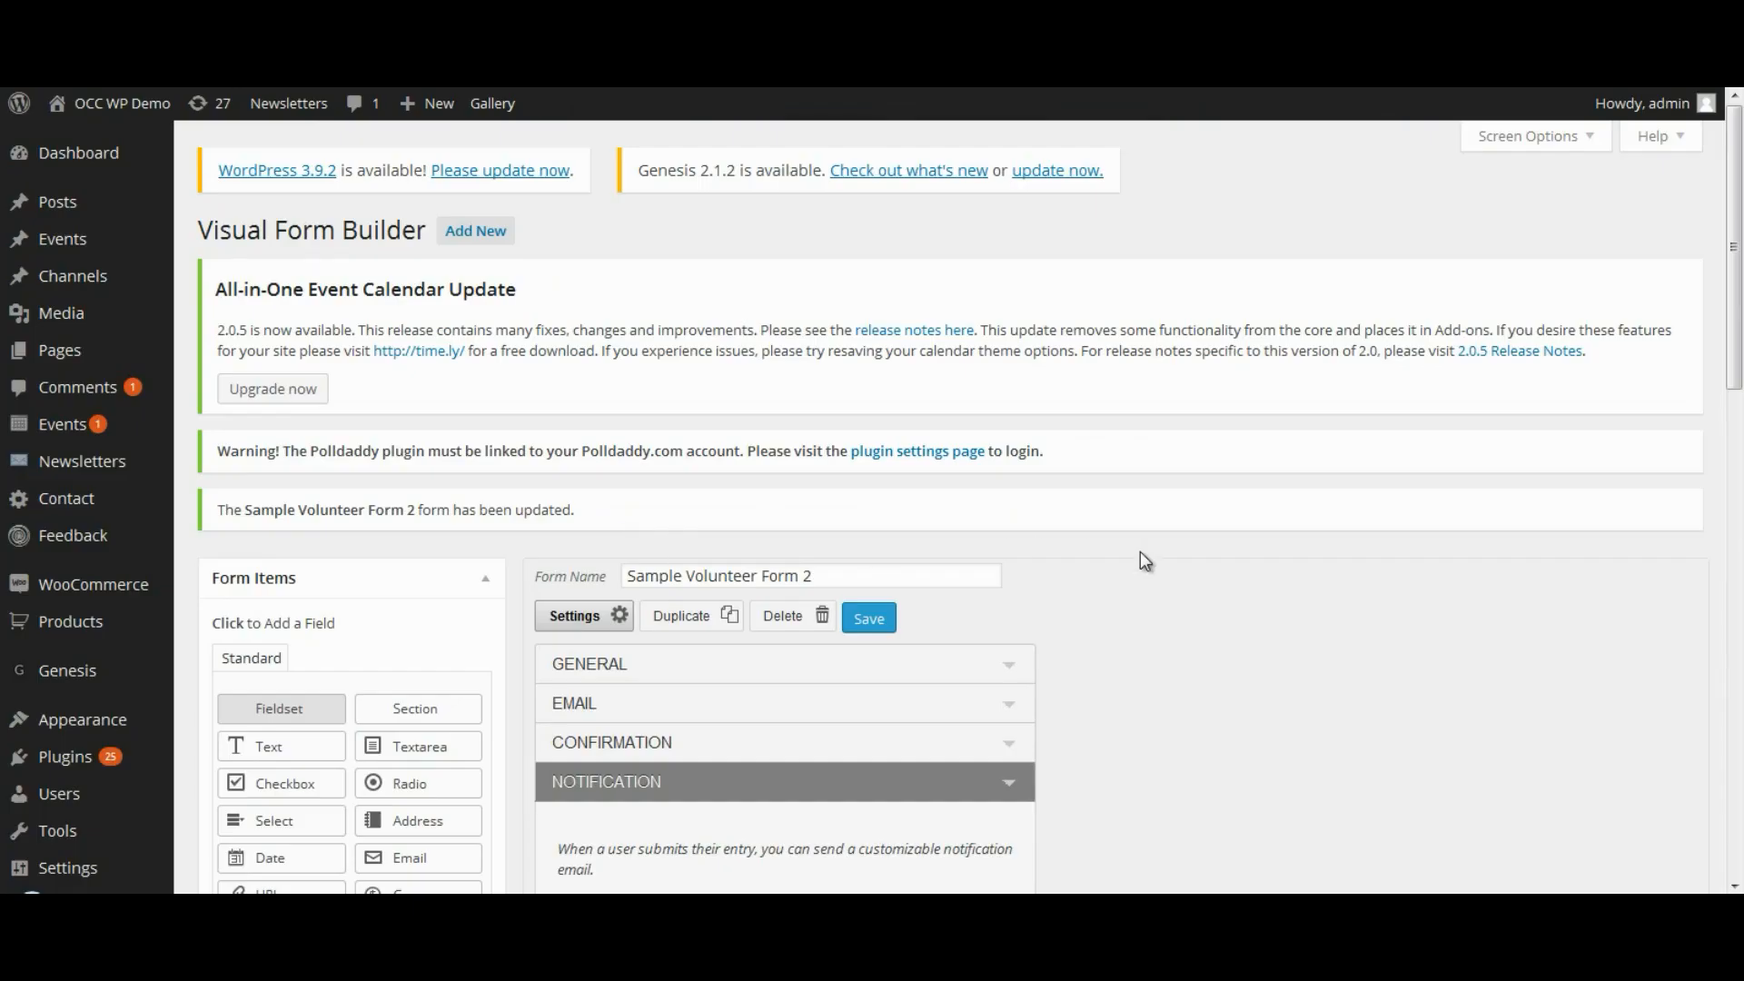
Collapse the notification settings, then add a Textarea field and name it "Why you want to volunteer".
scroll(1089, 536, down, 3)
click(1008, 537)
scroll(1225, 524, down, 3)
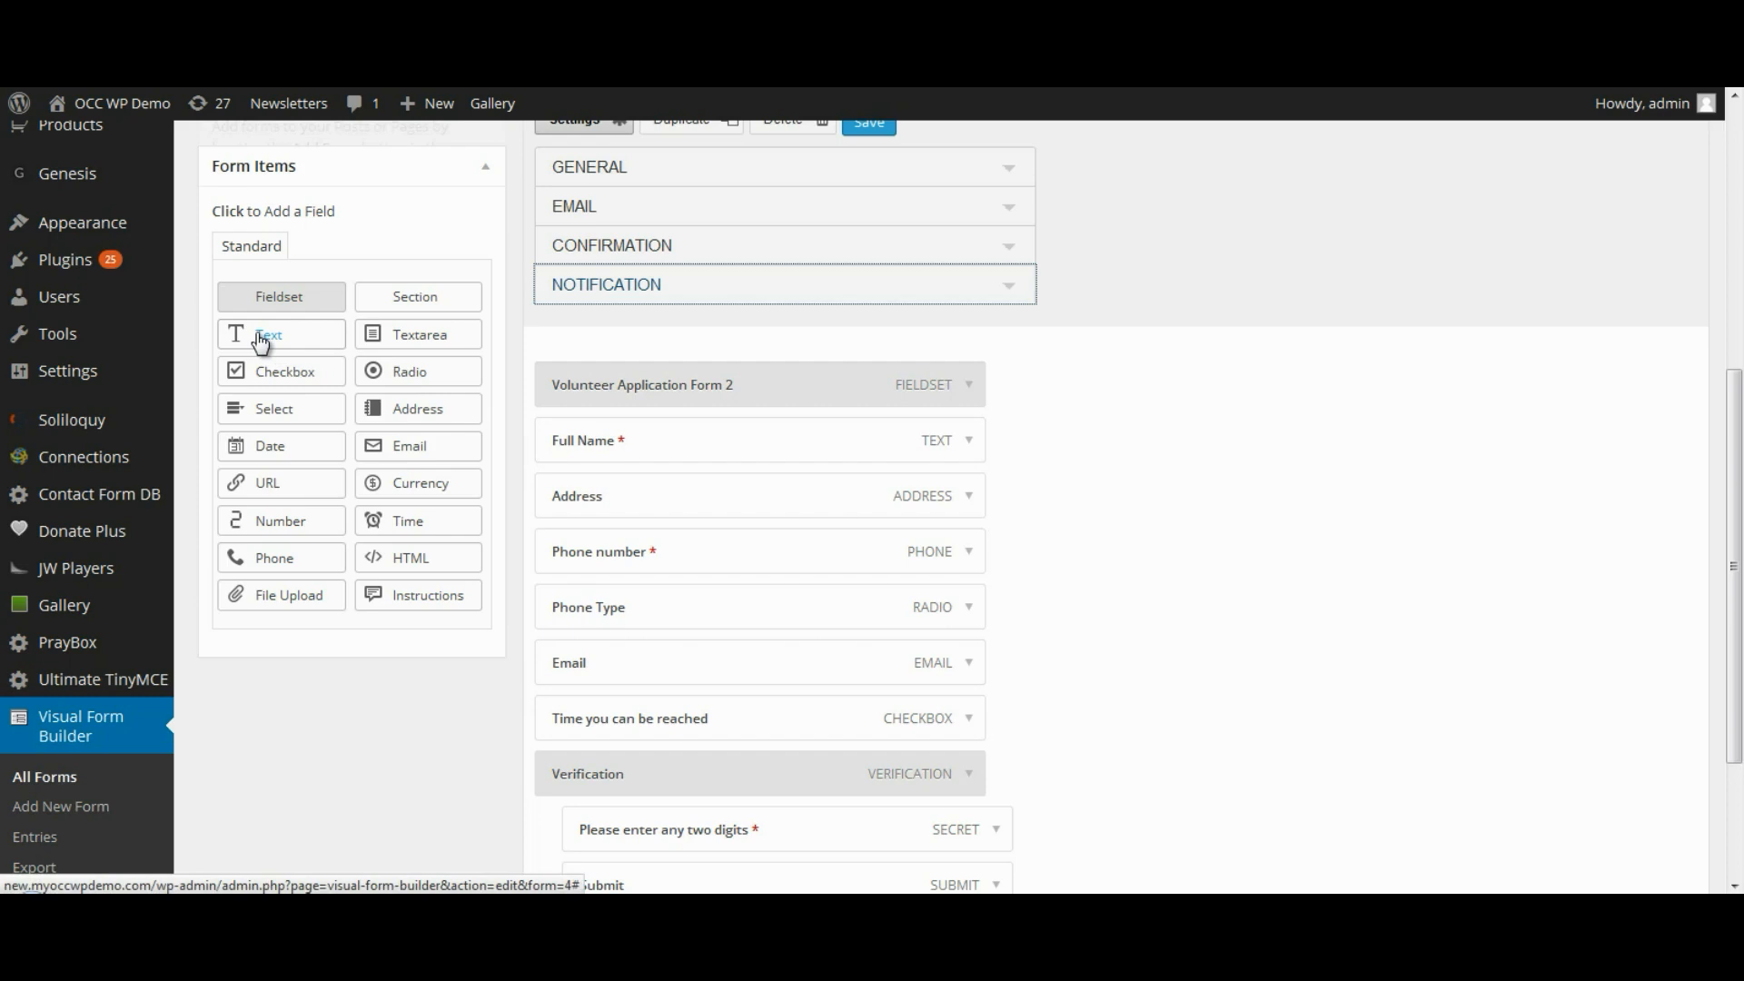
click(402, 336)
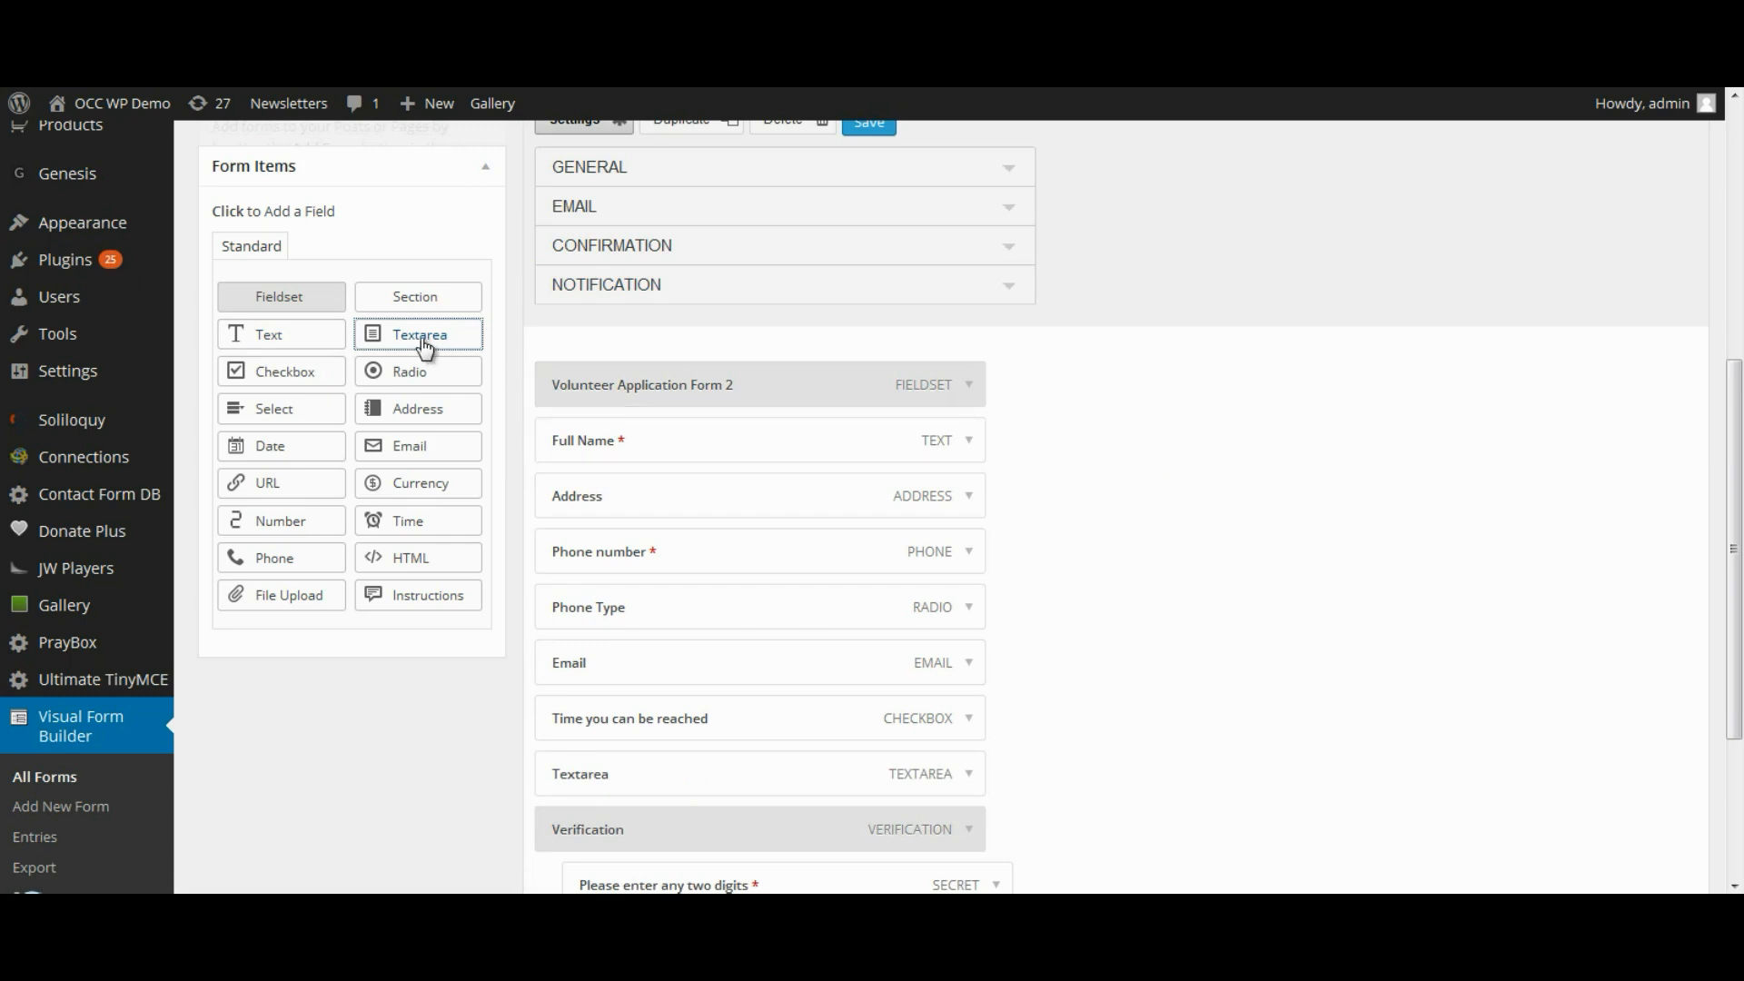
scroll(1326, 602, down, 3)
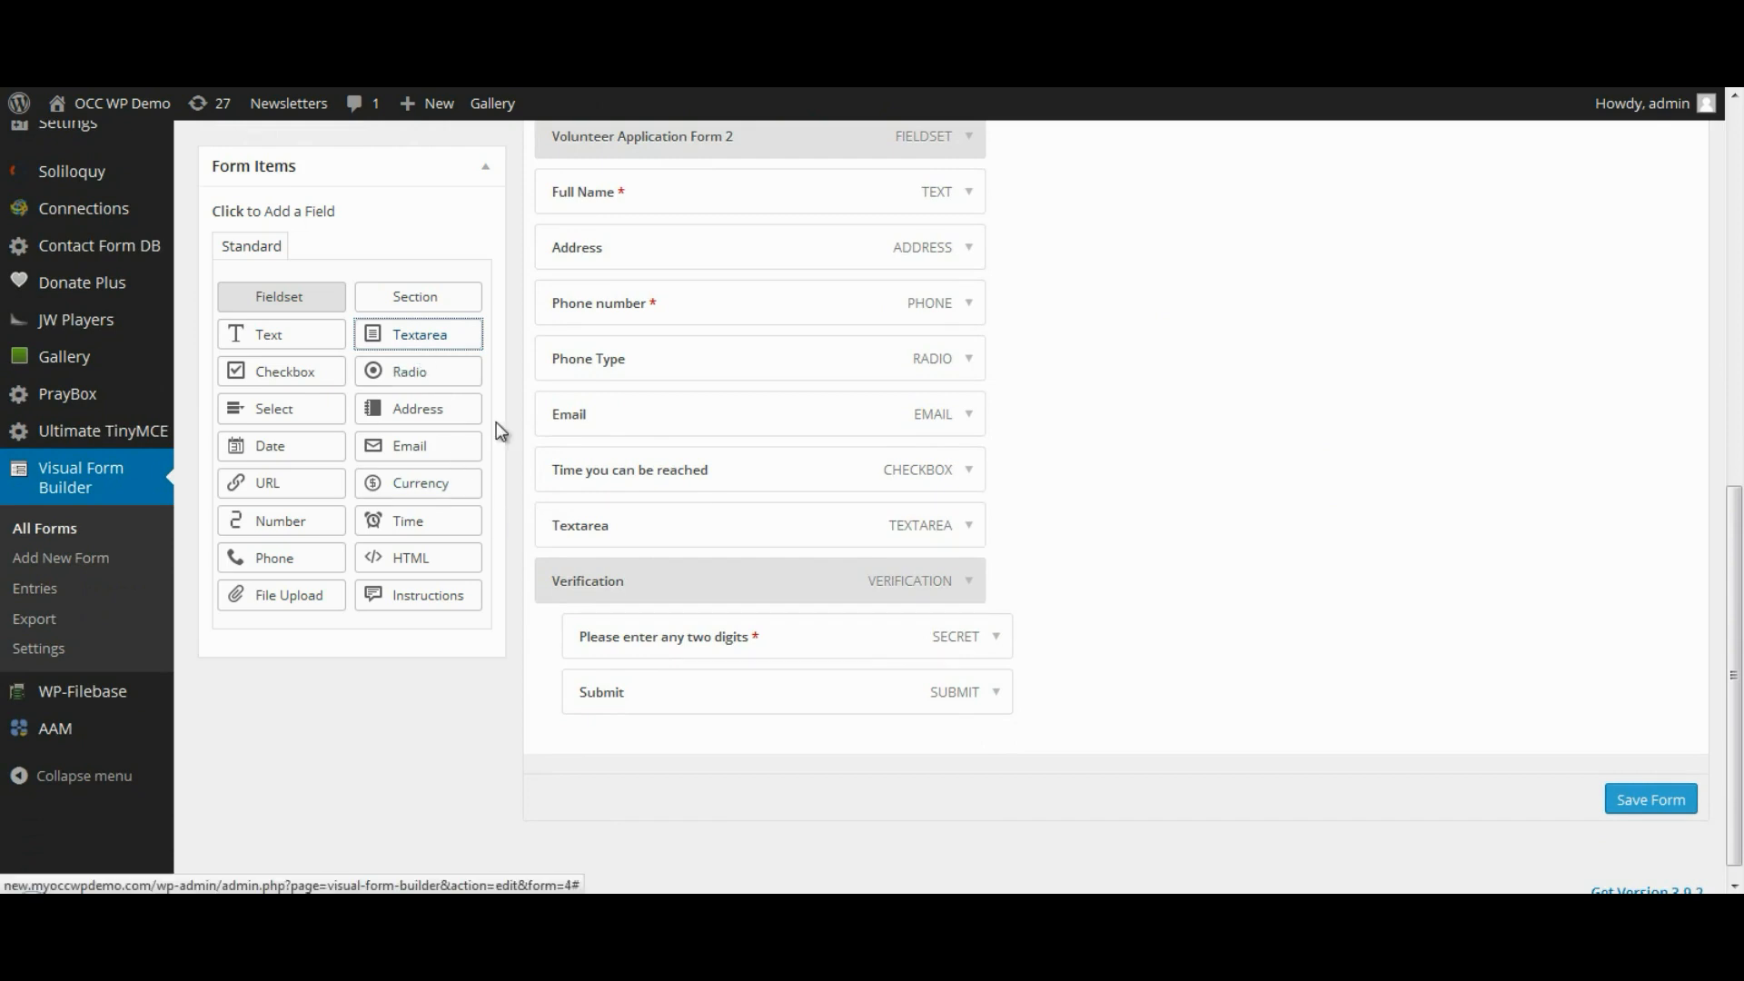
click(968, 532)
click(660, 604)
key(ctrl+a)
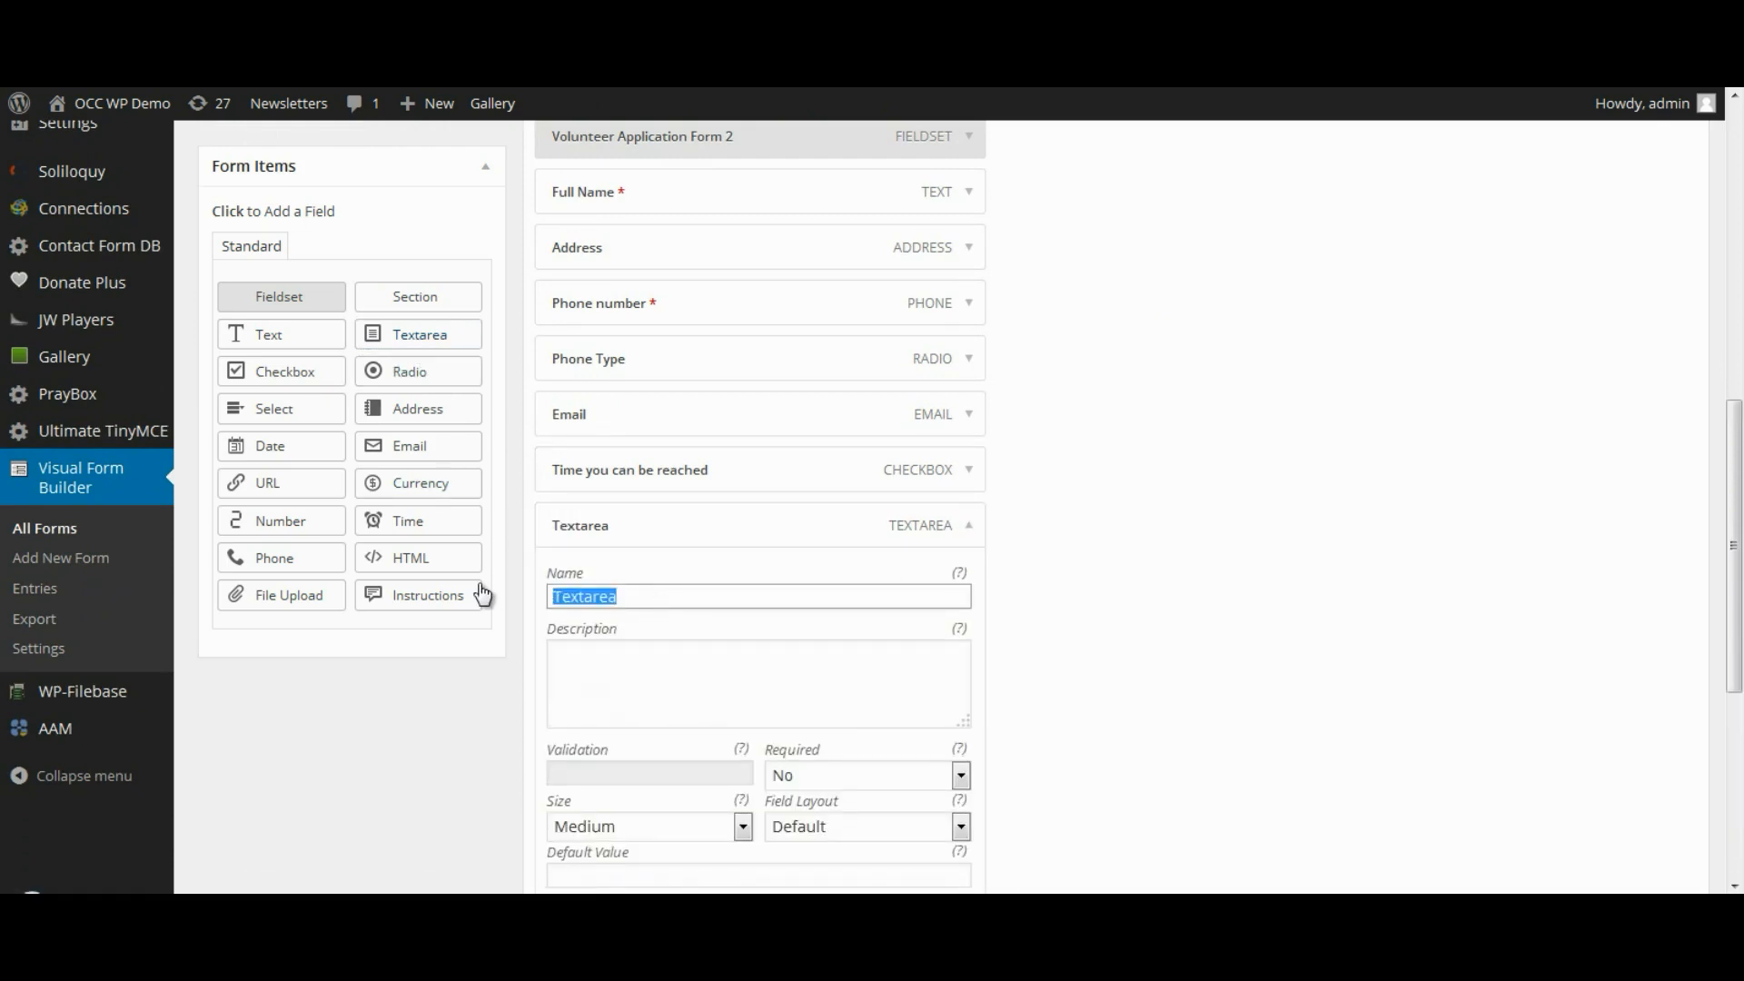
text(Why you want to volunteer)
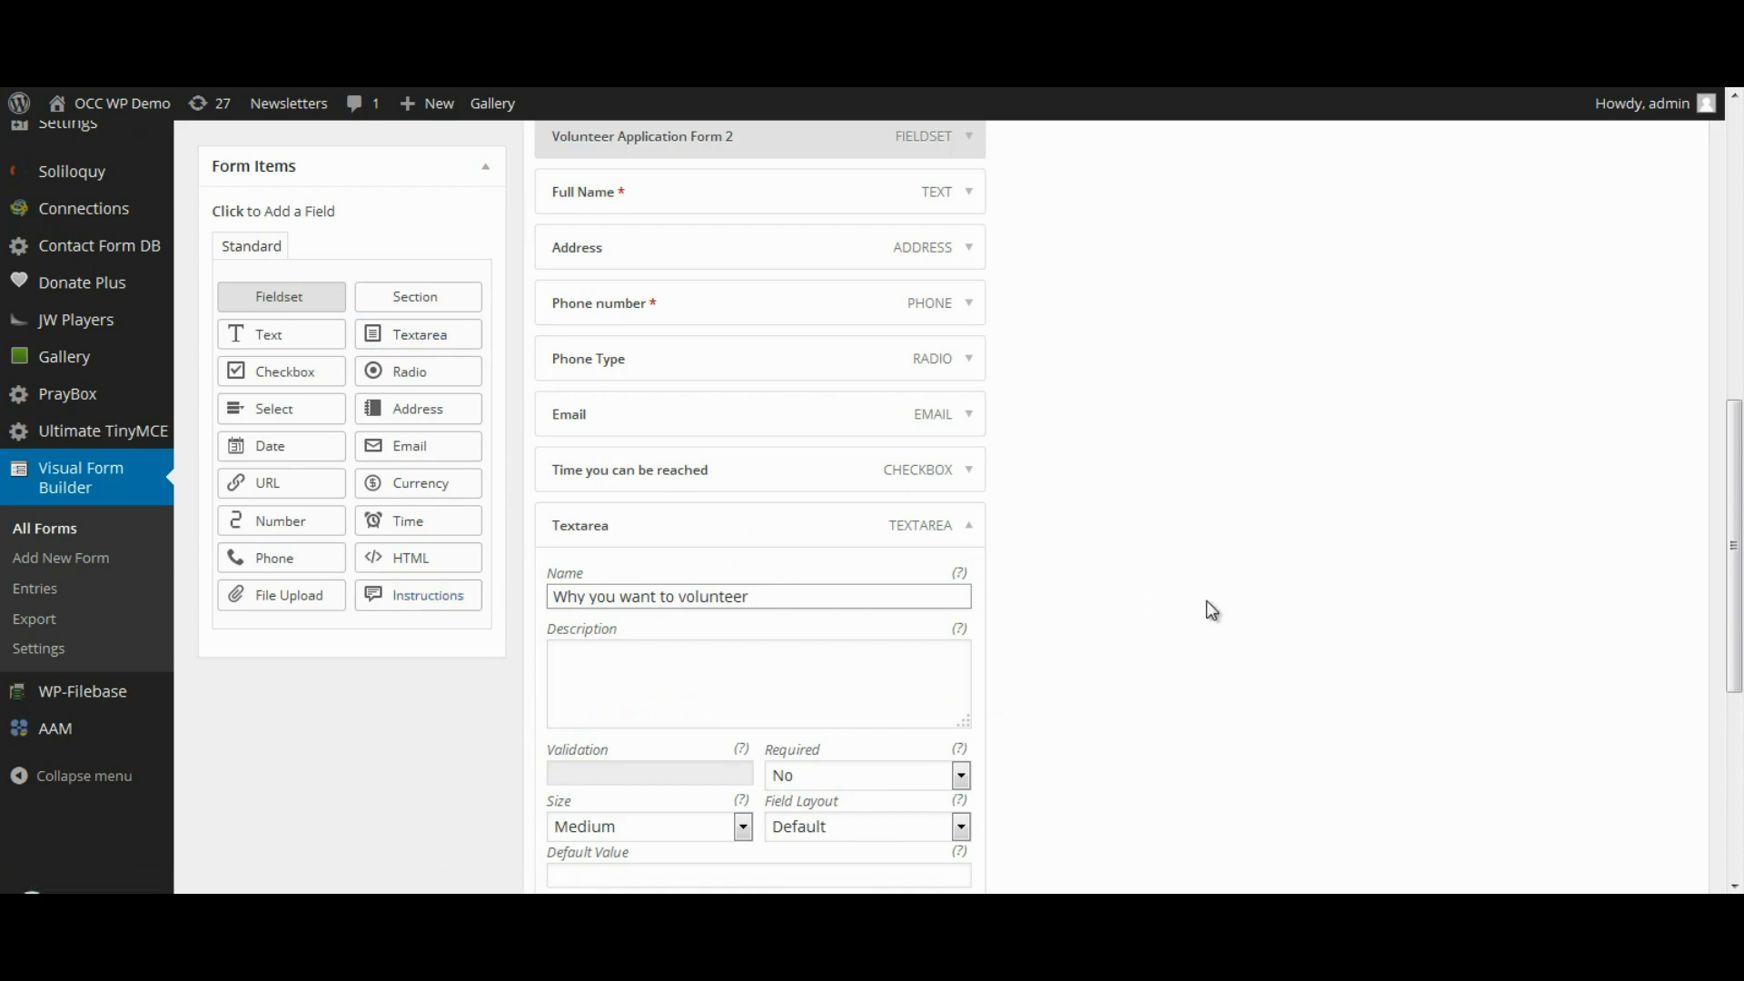
Make the "Why you want to volunteer" field required and save the form.
scroll(1206, 602, down, 2)
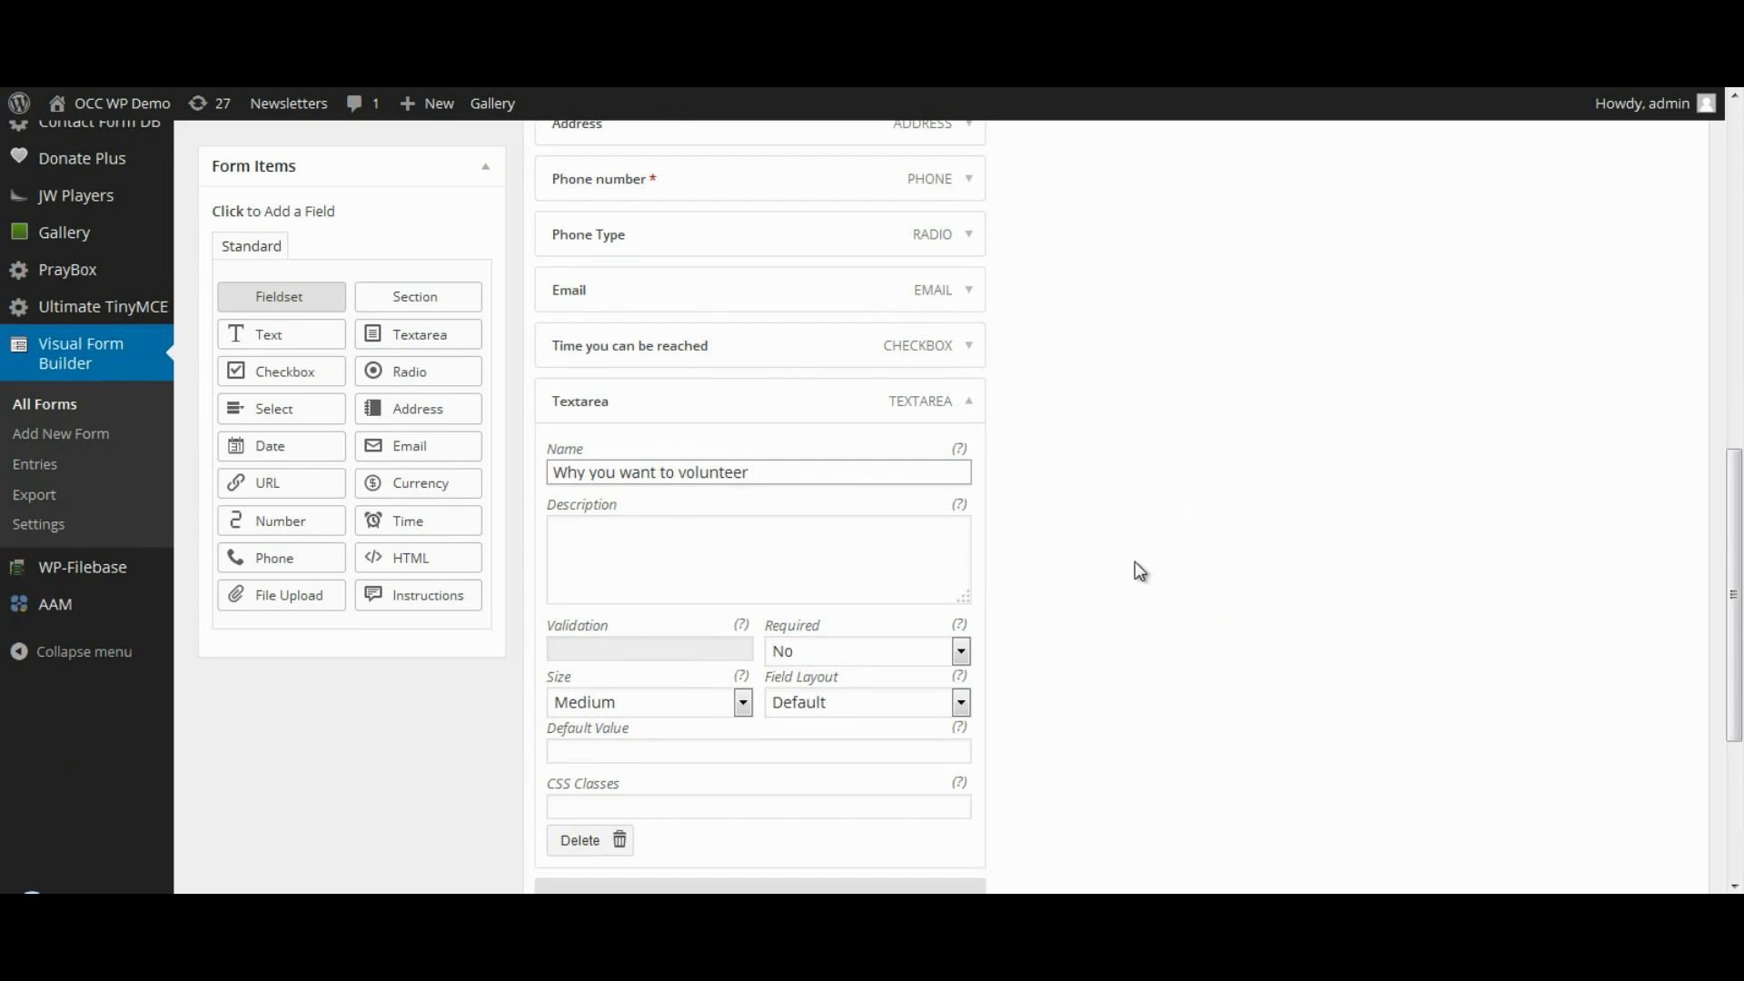
click(959, 651)
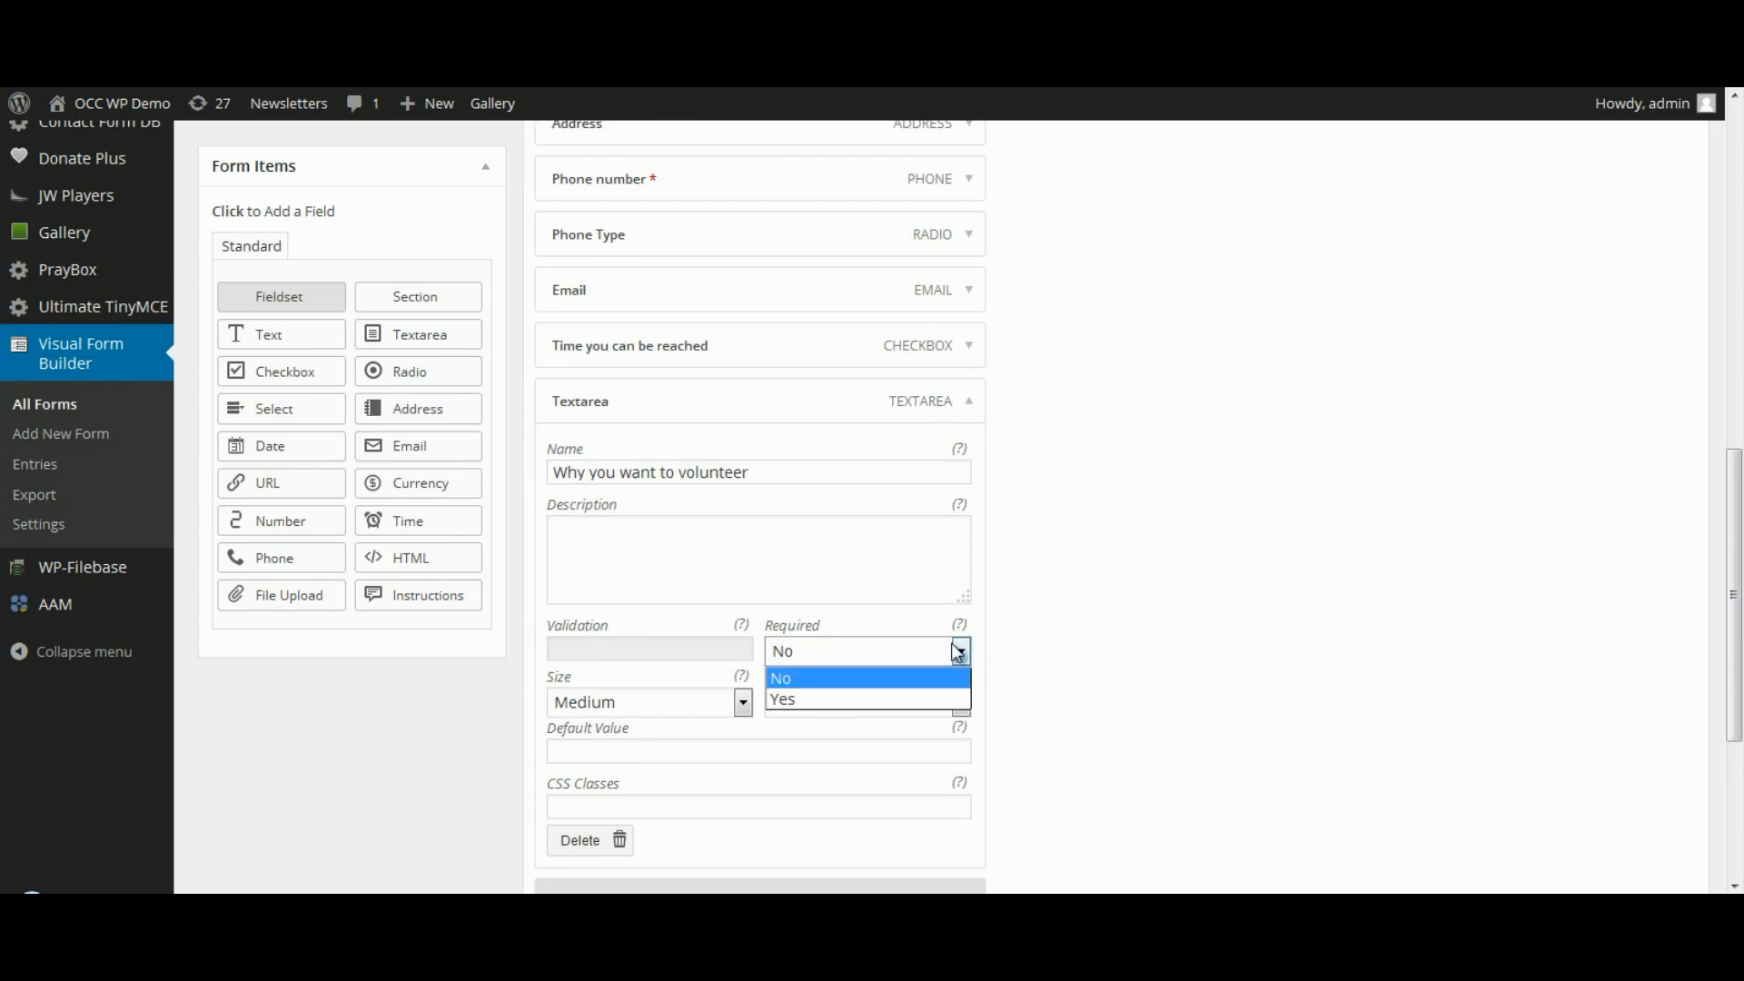
click(786, 695)
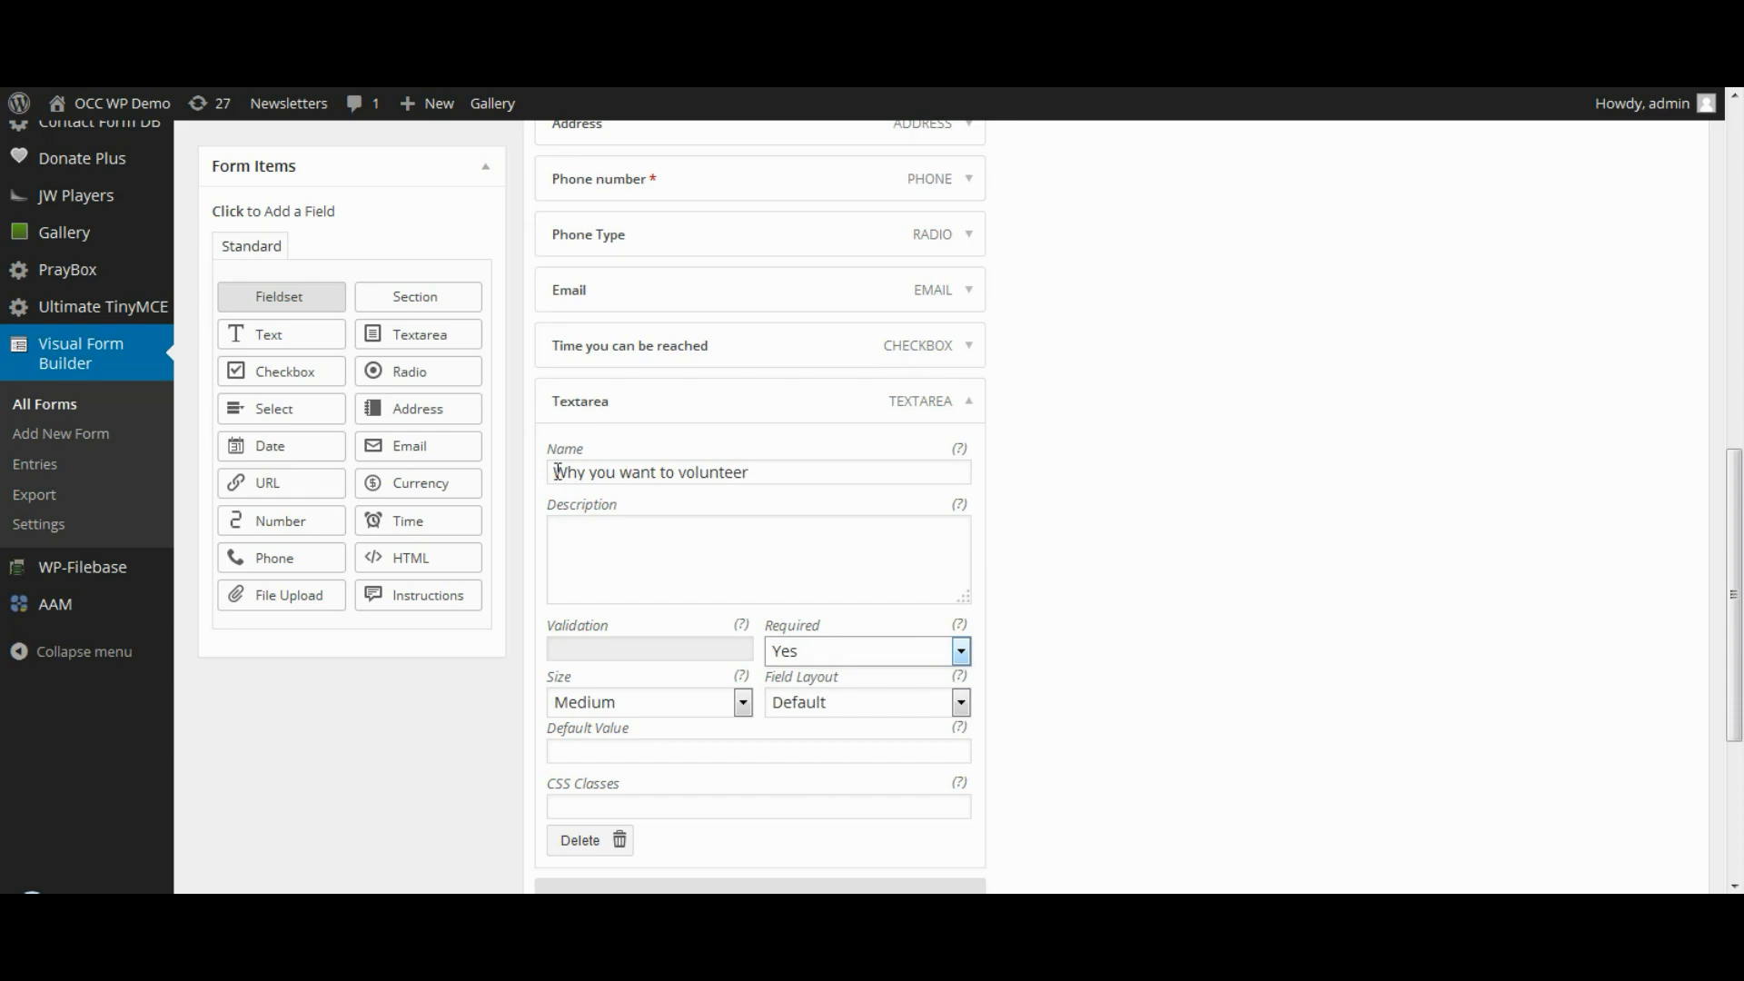
scroll(1342, 701, down, 3)
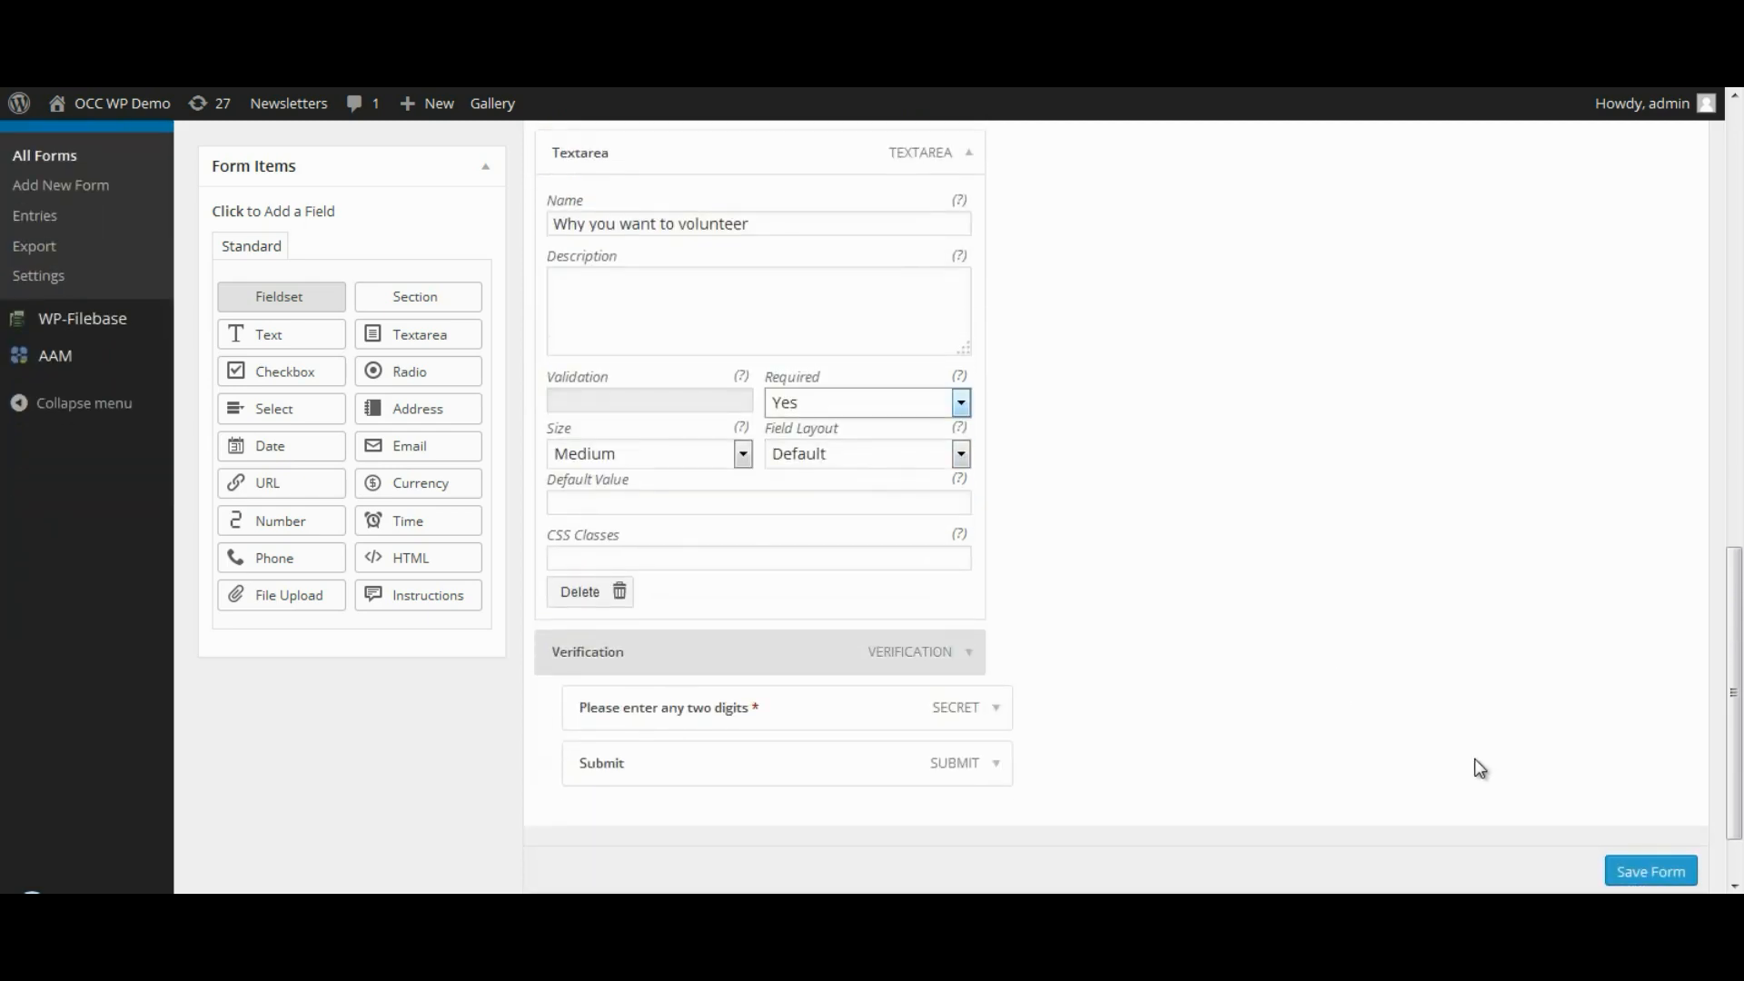
click(1650, 870)
Copy "Where you heard about us" from the Word document and return to the WordPress form.
key(alt+Tab)
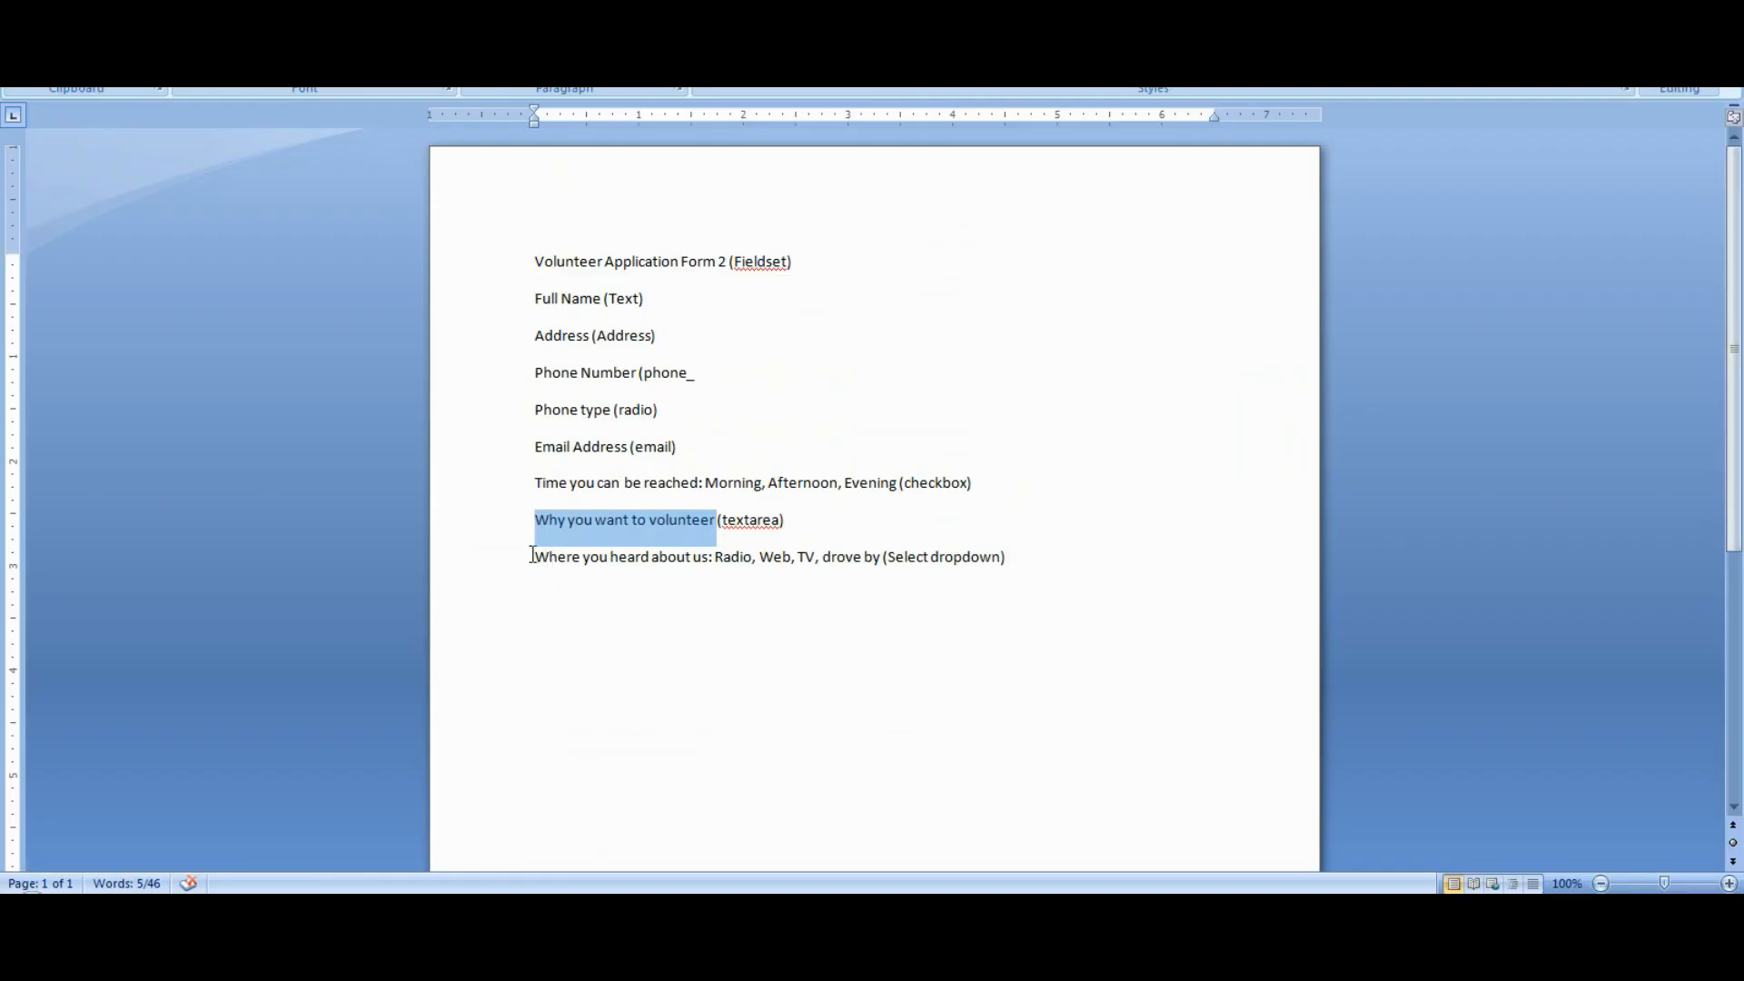
drag(534, 556, 711, 556)
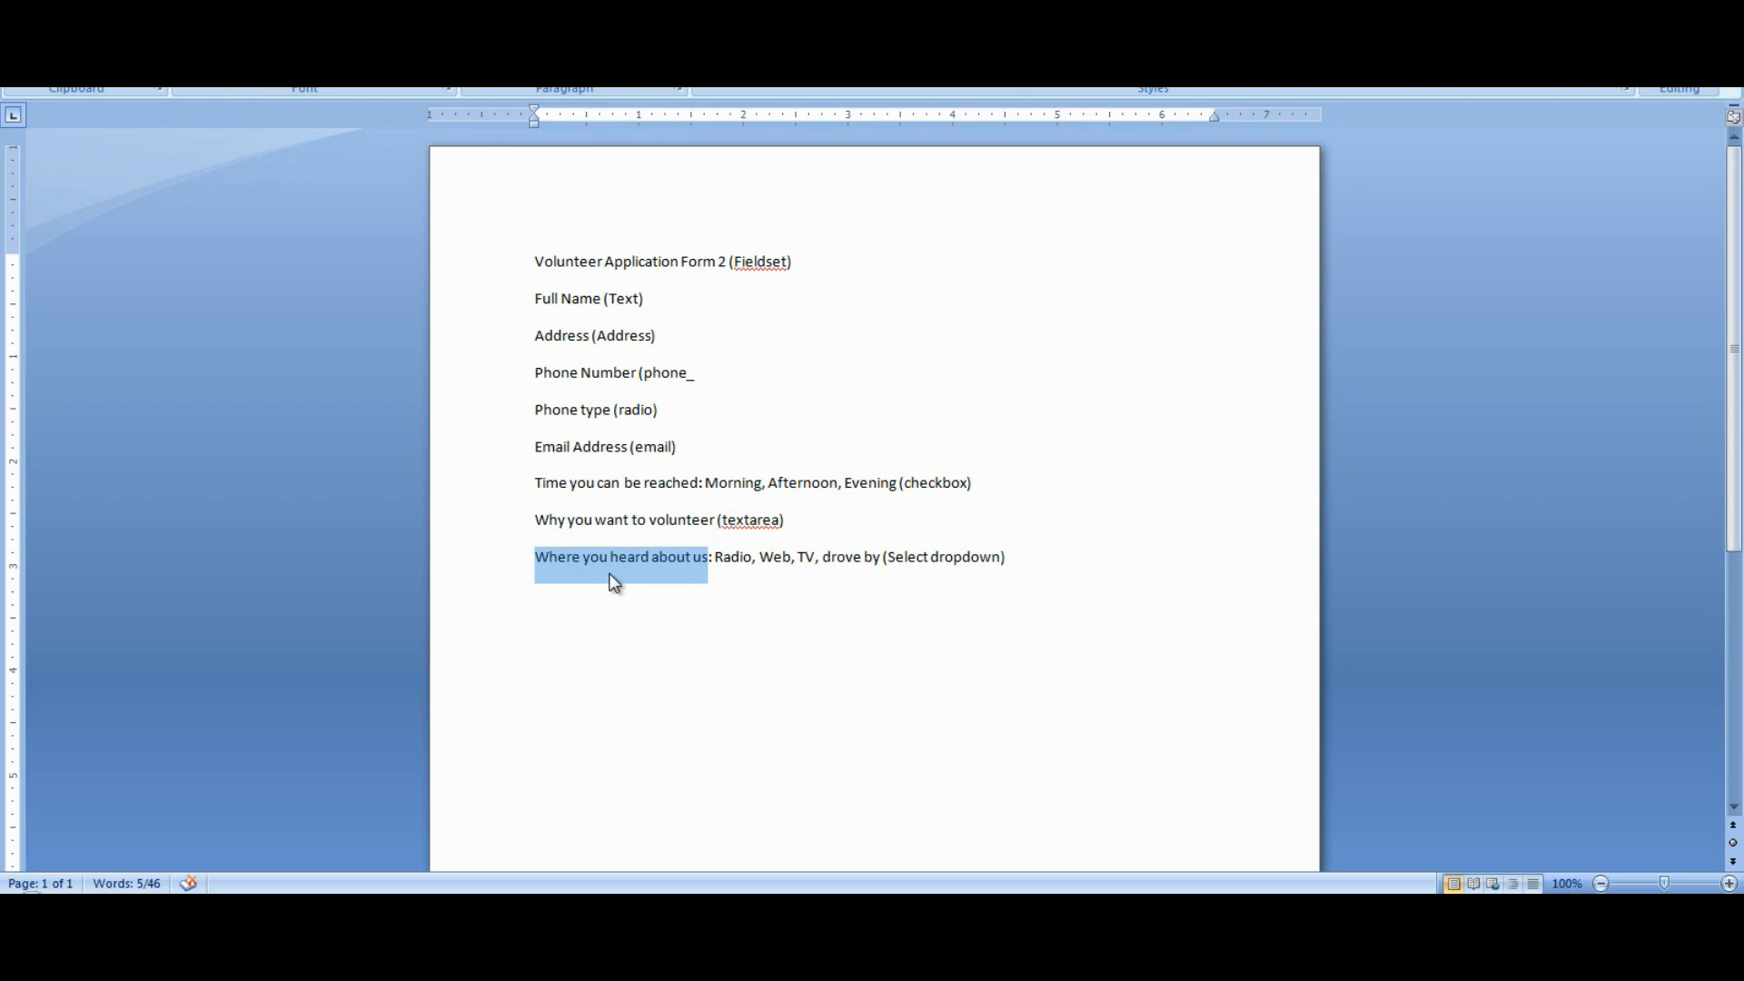
key(alt+Tab)
Collapse the notification settings and add a Select field to the form.
scroll(1218, 588, down, 4)
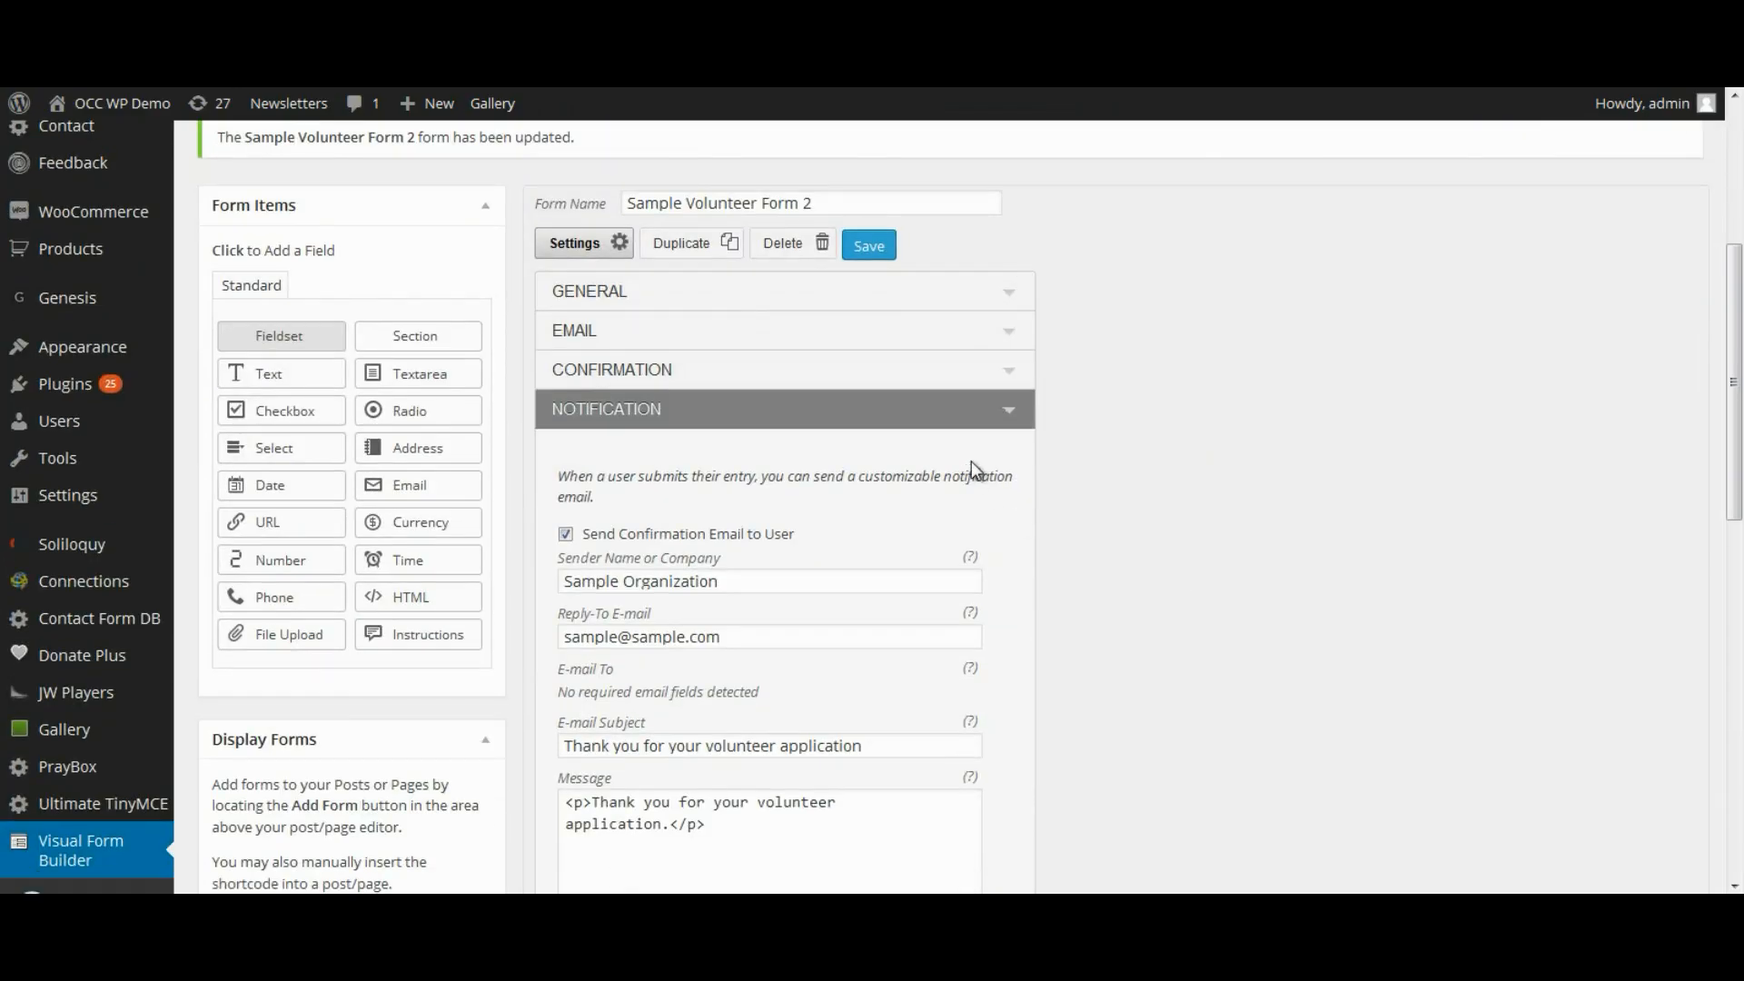
click(1005, 411)
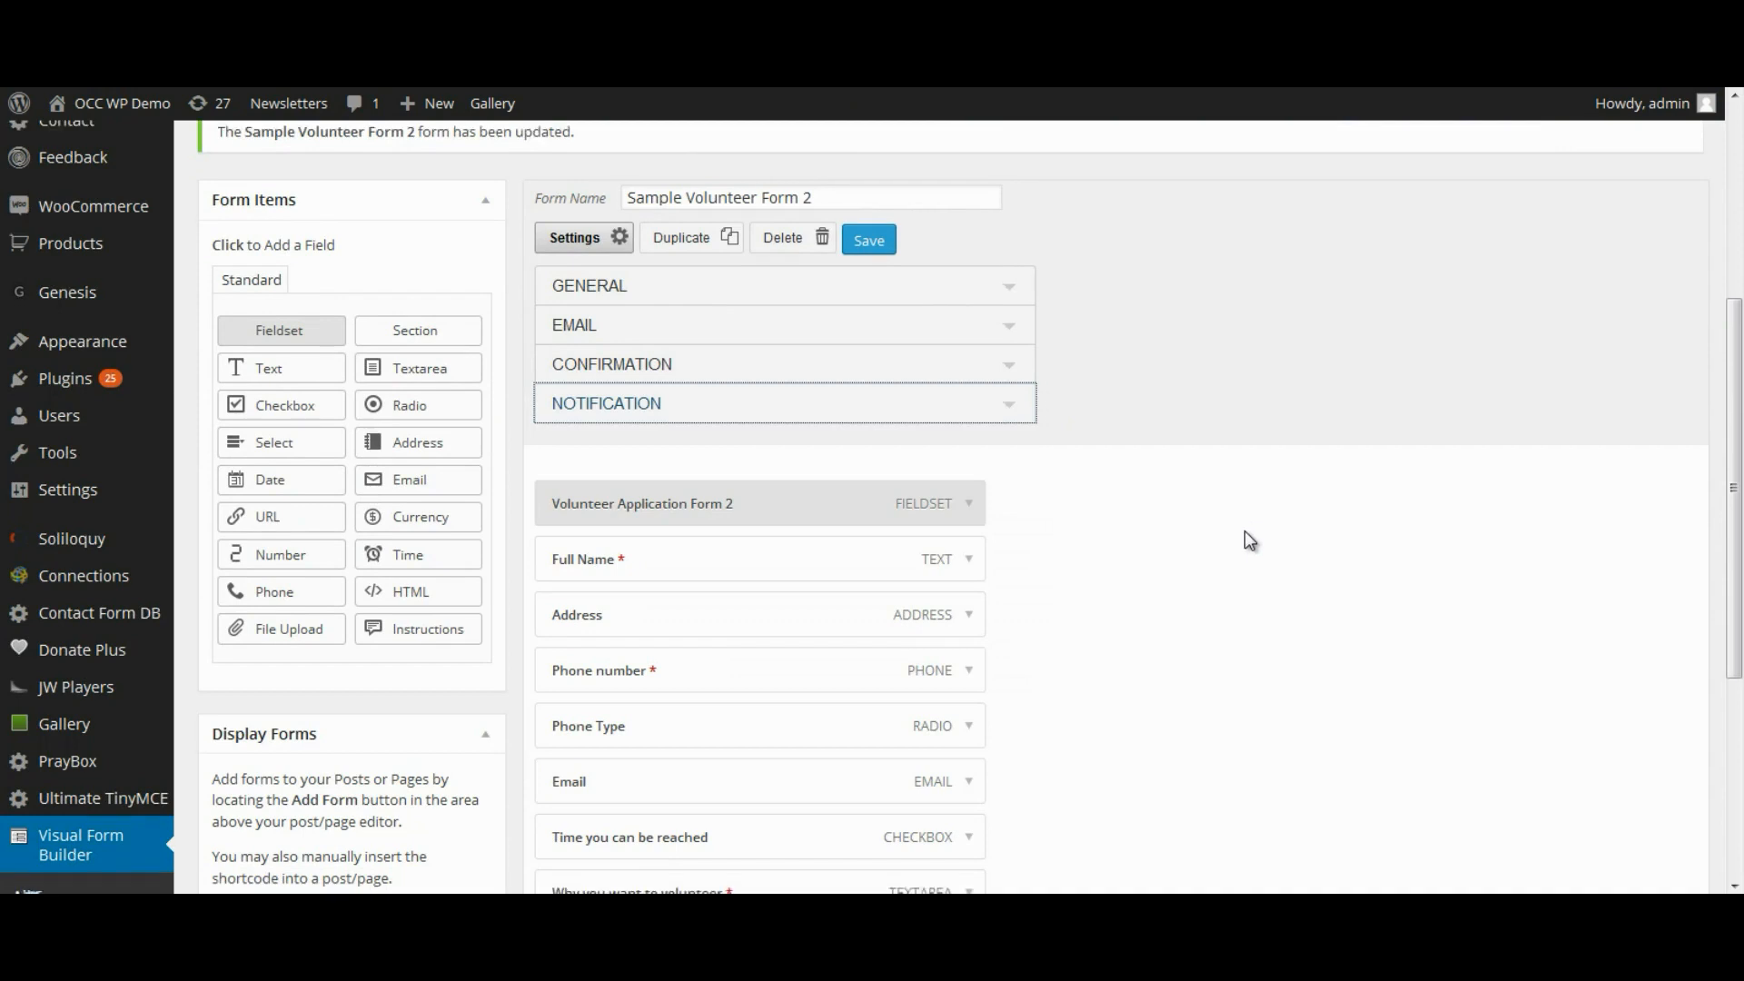
scroll(1250, 541, down, 1)
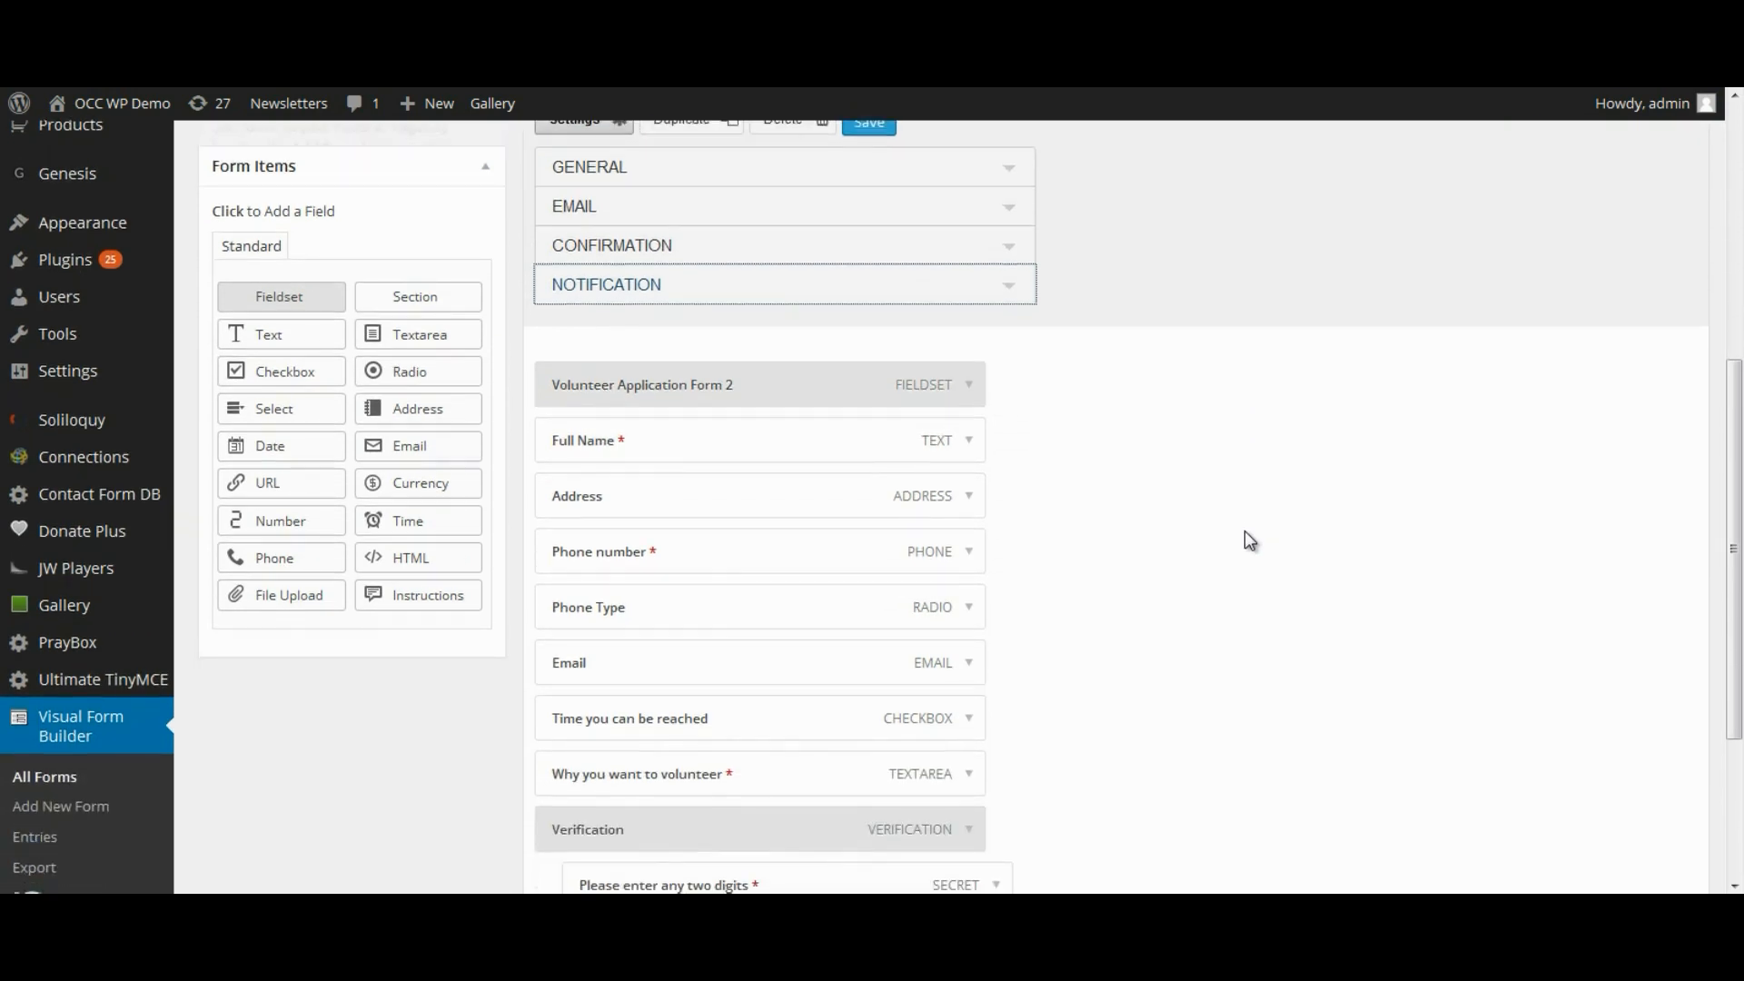
click(264, 409)
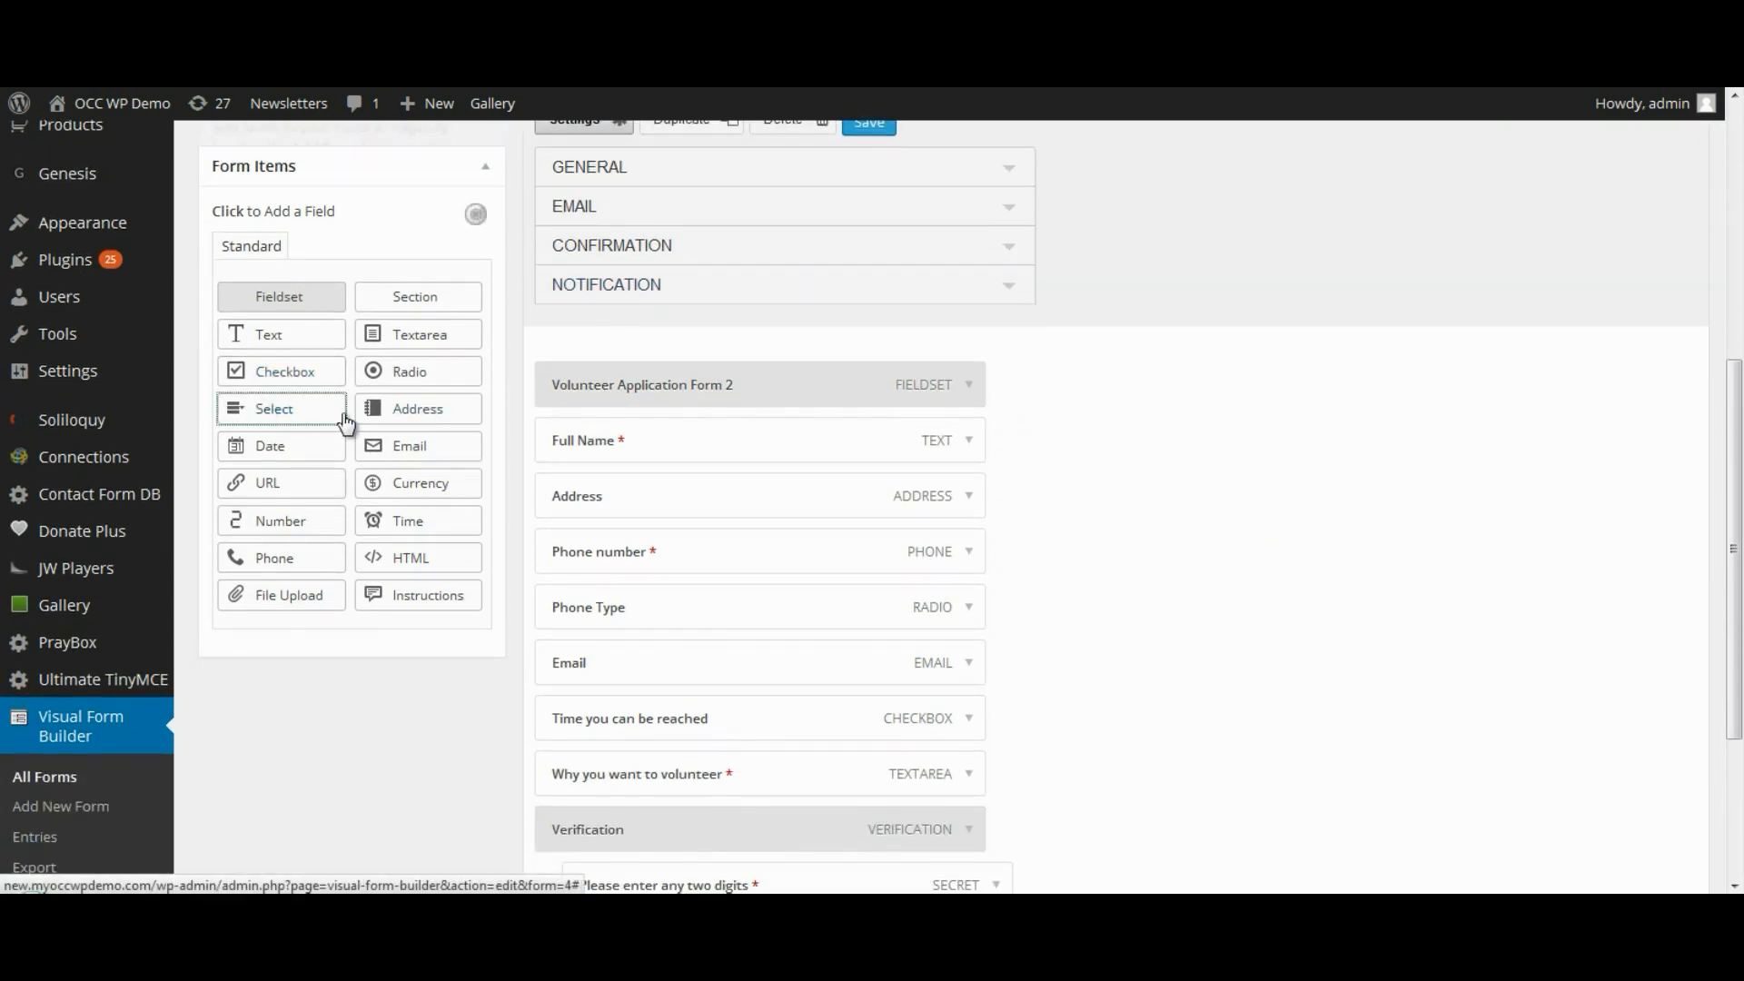
Expand the new Select field and name it "Where you heard about us?".
scroll(1315, 573, down, 2)
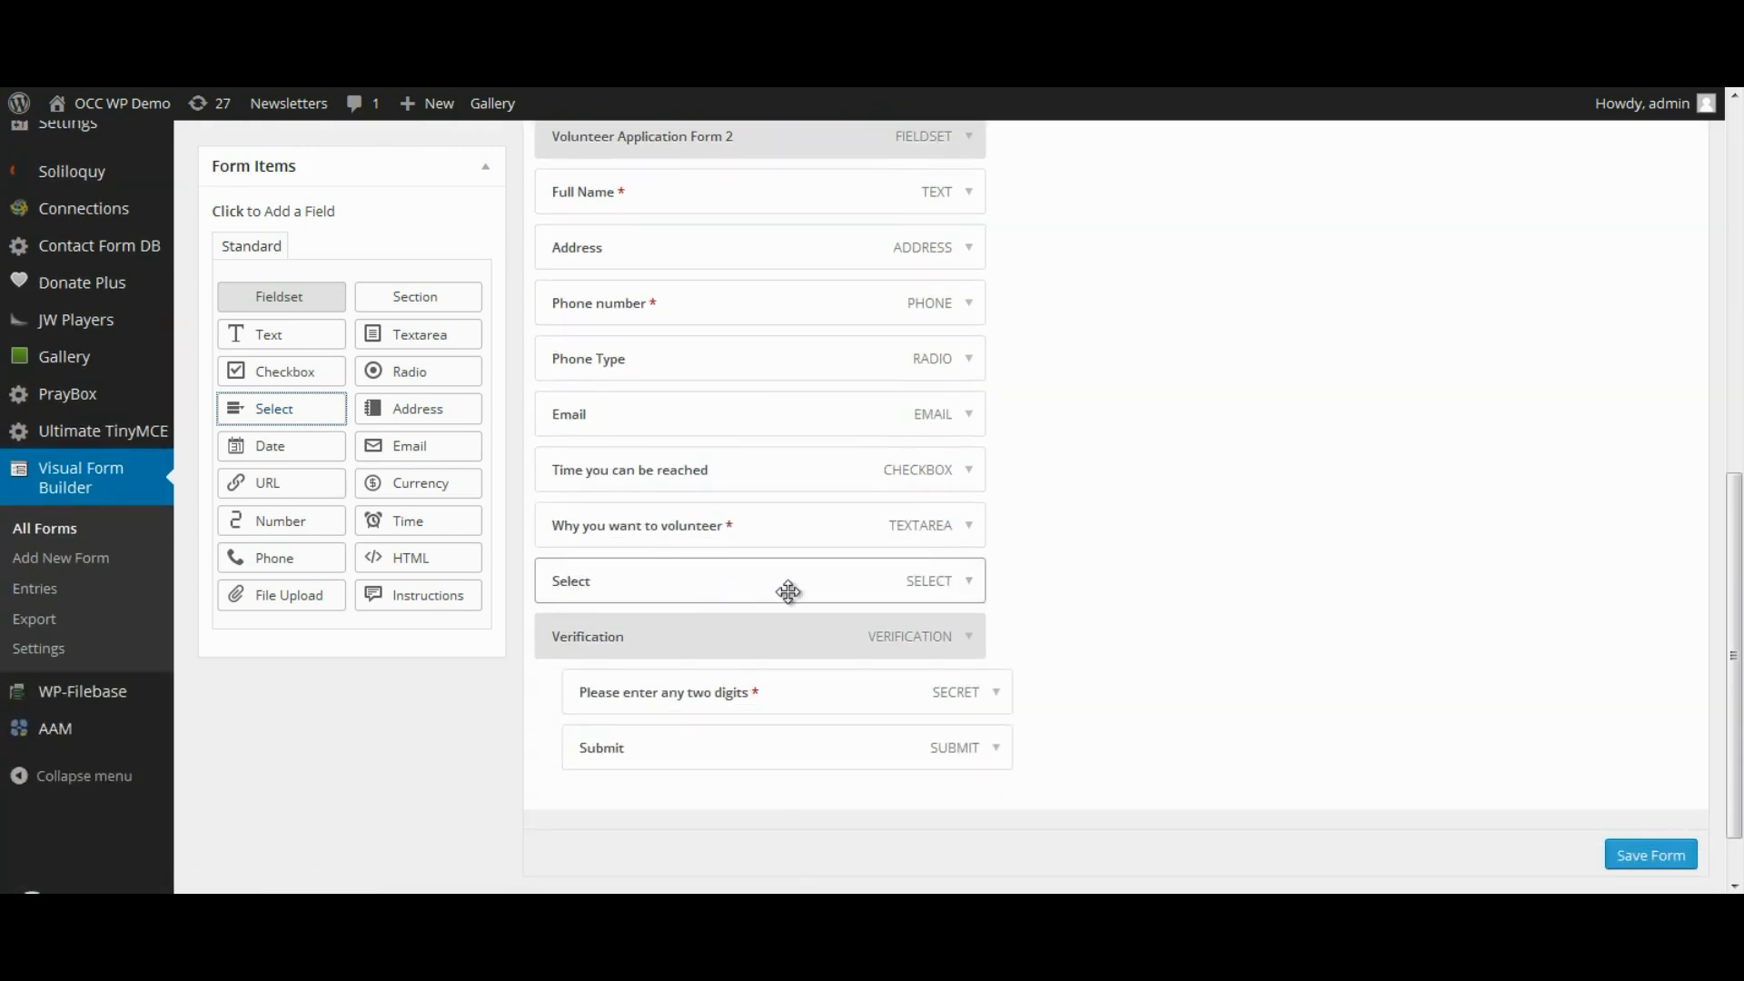
click(969, 588)
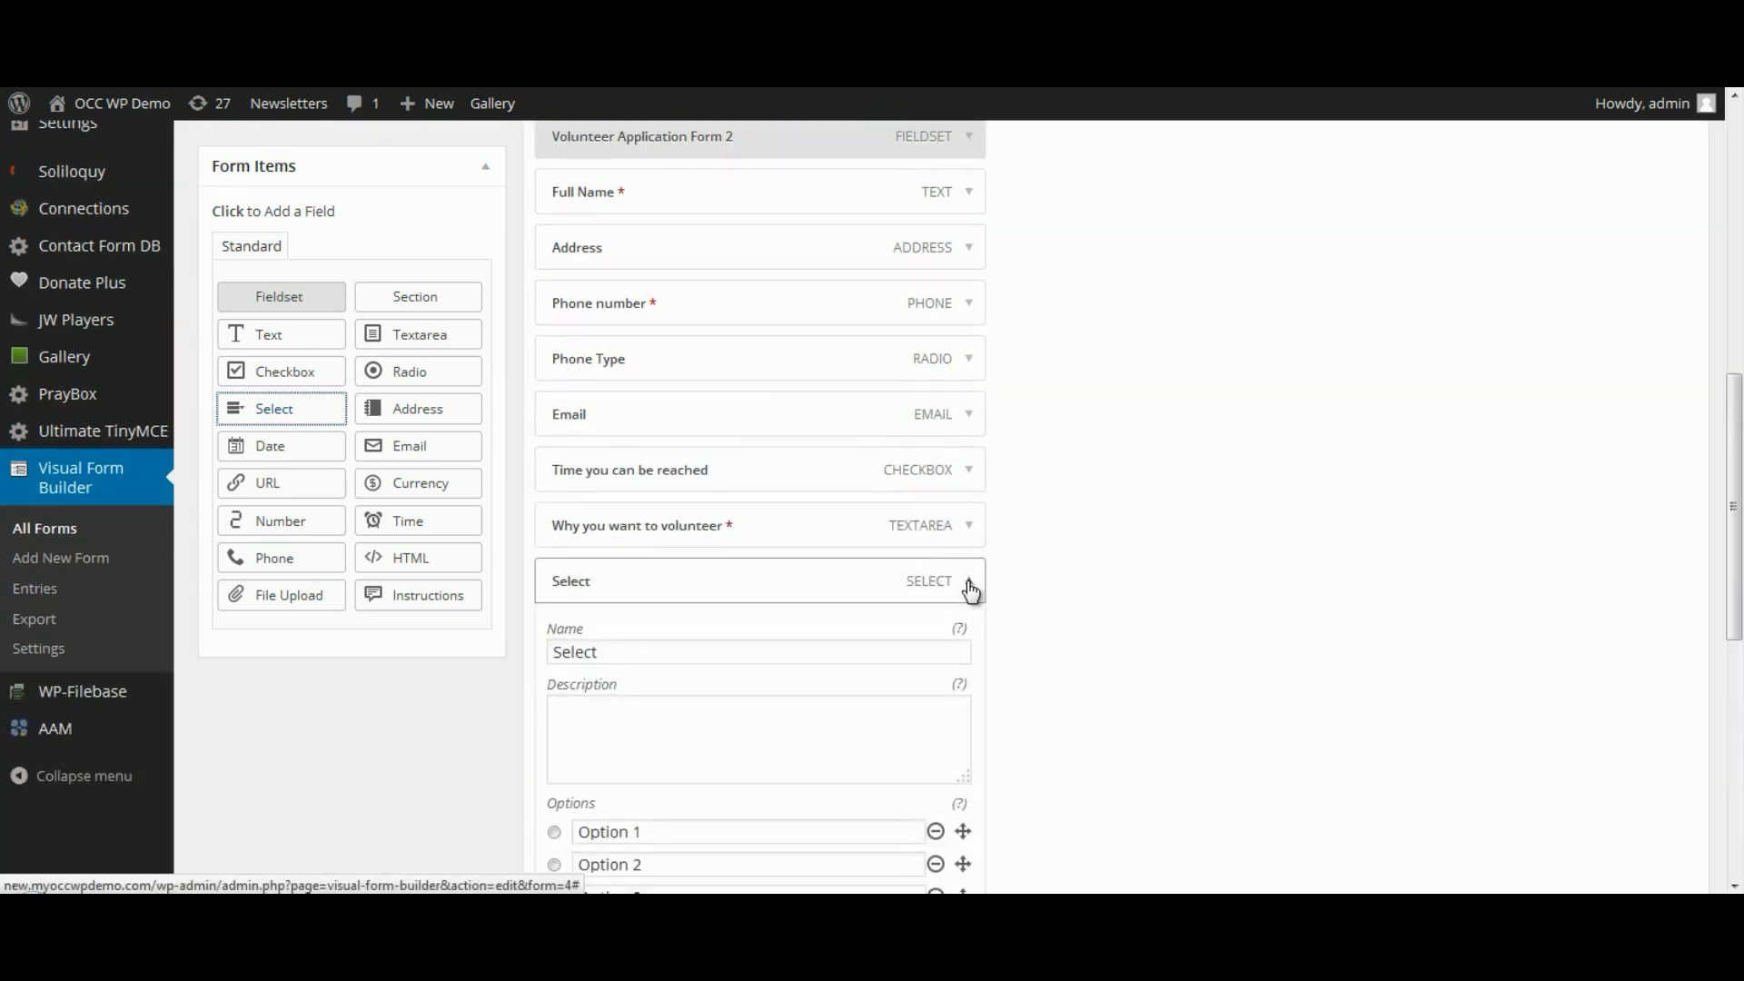
drag(658, 650, 511, 646)
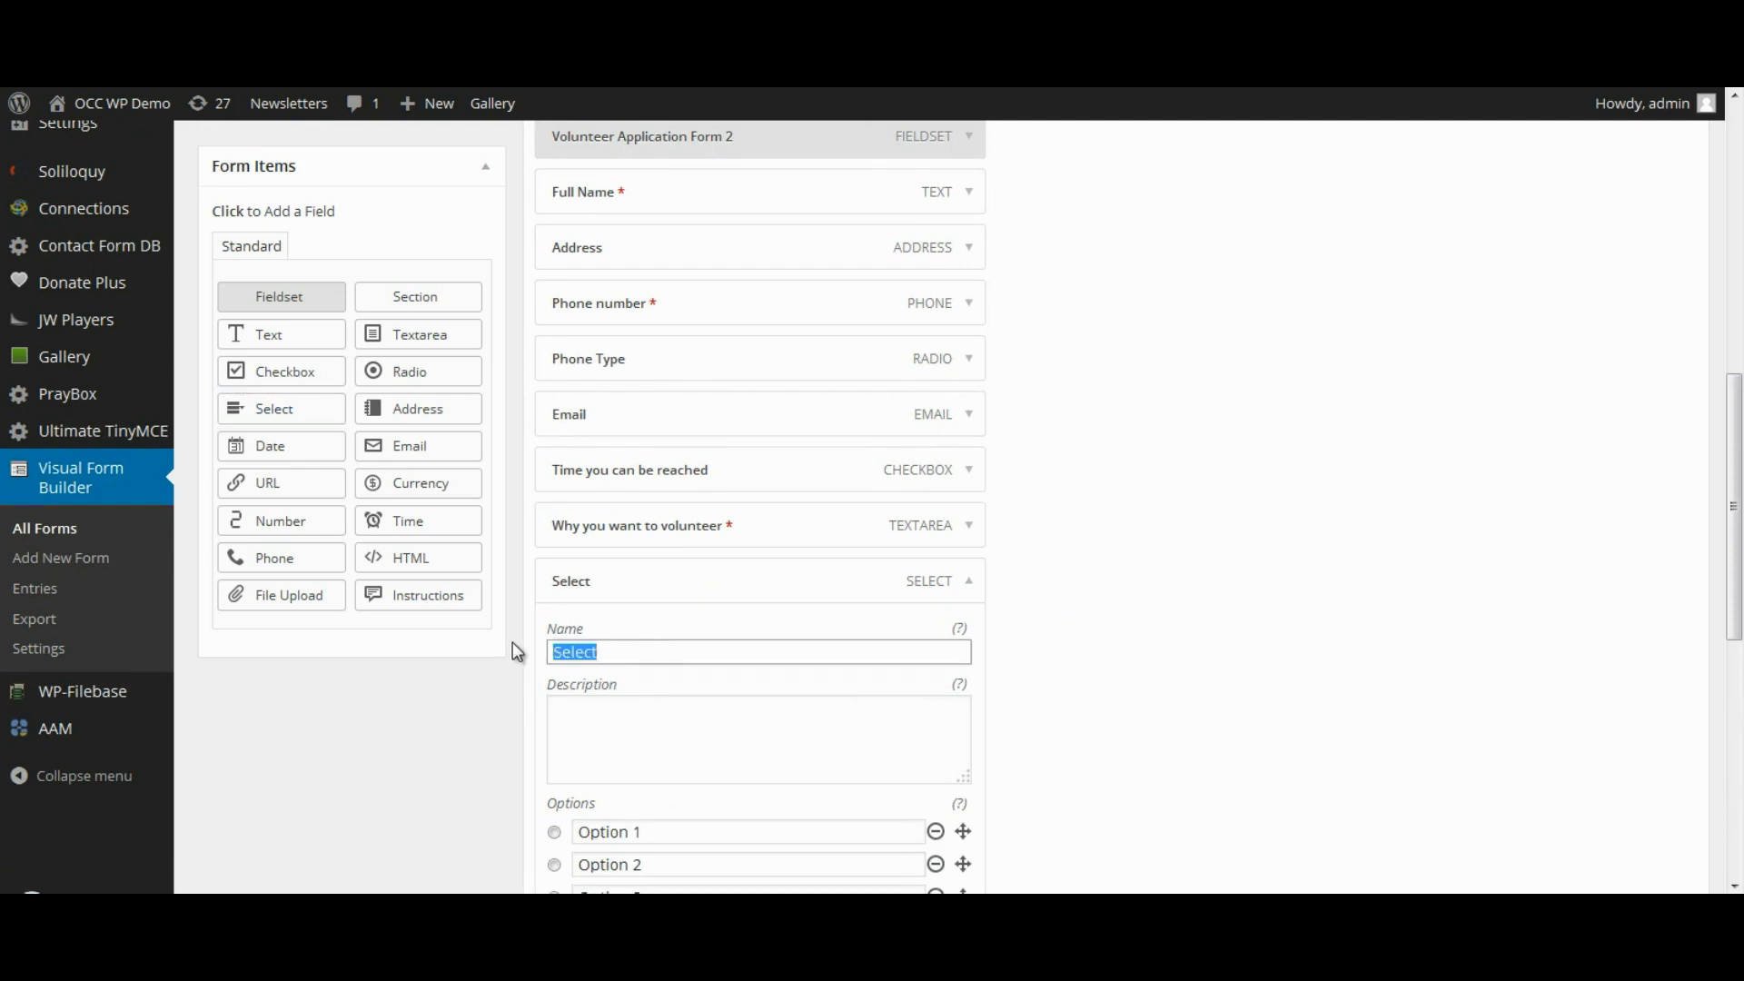
text(Where you heard about us)
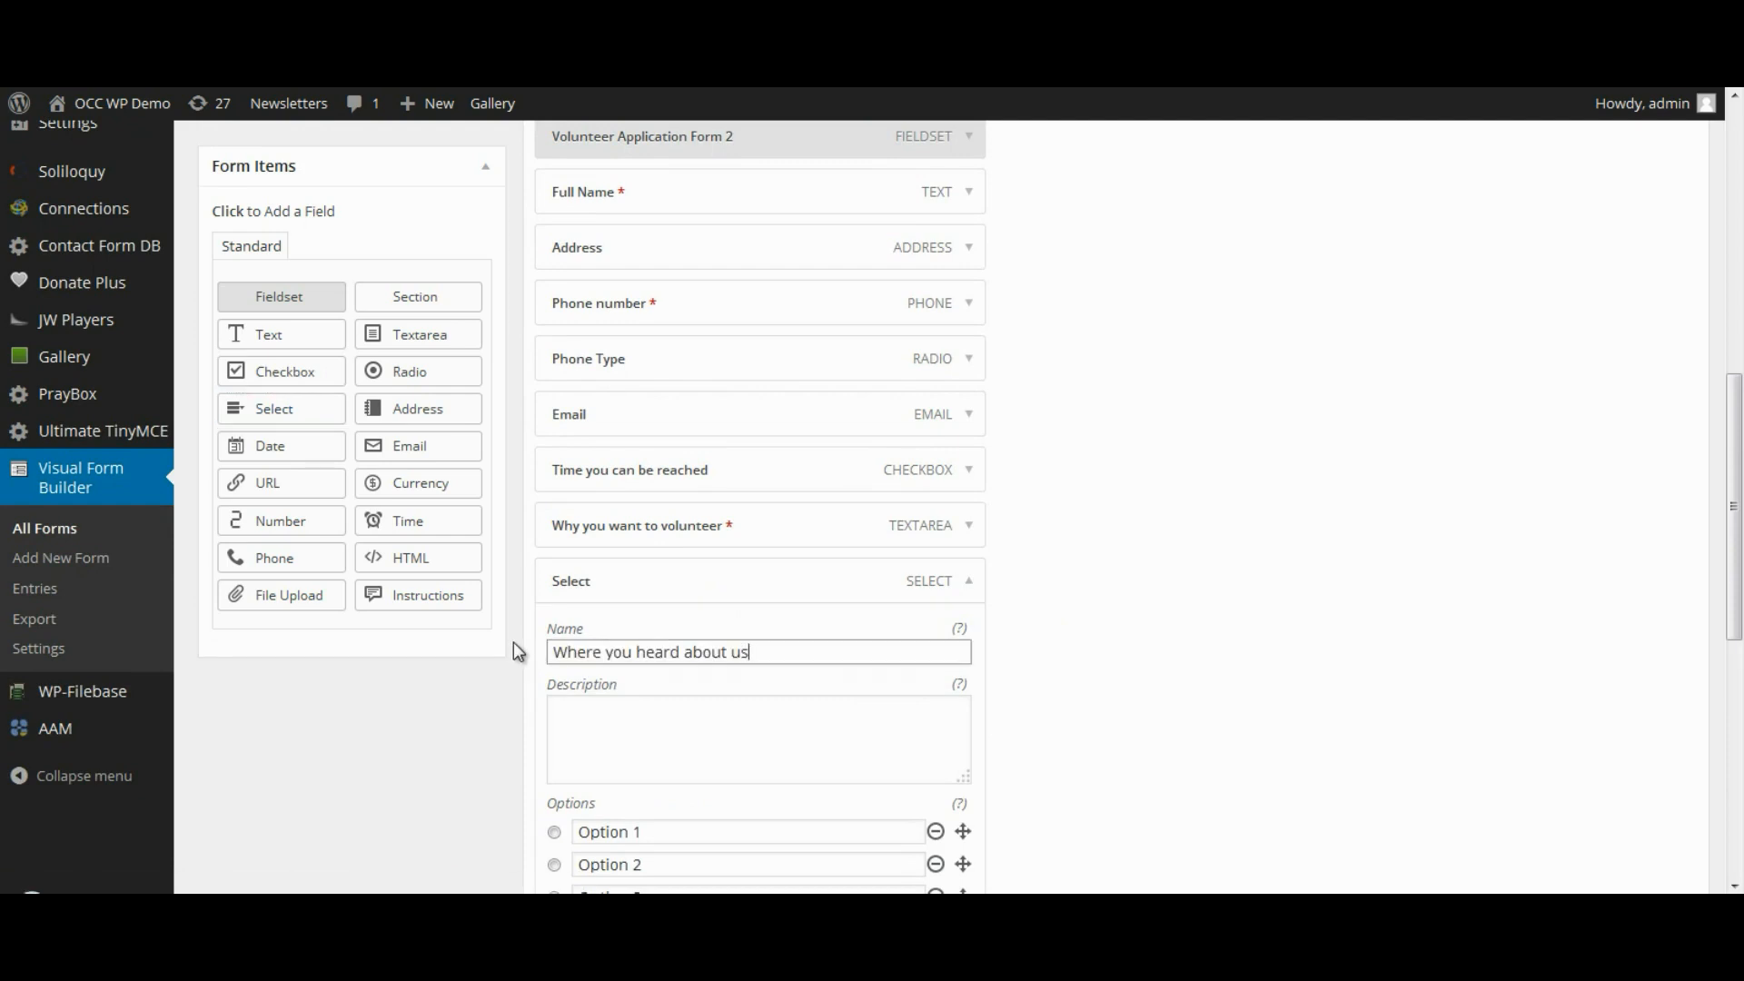
text(?)
Copy "Radio" from the Word document and use it as the Select field's first option.
scroll(1177, 661, down, 4)
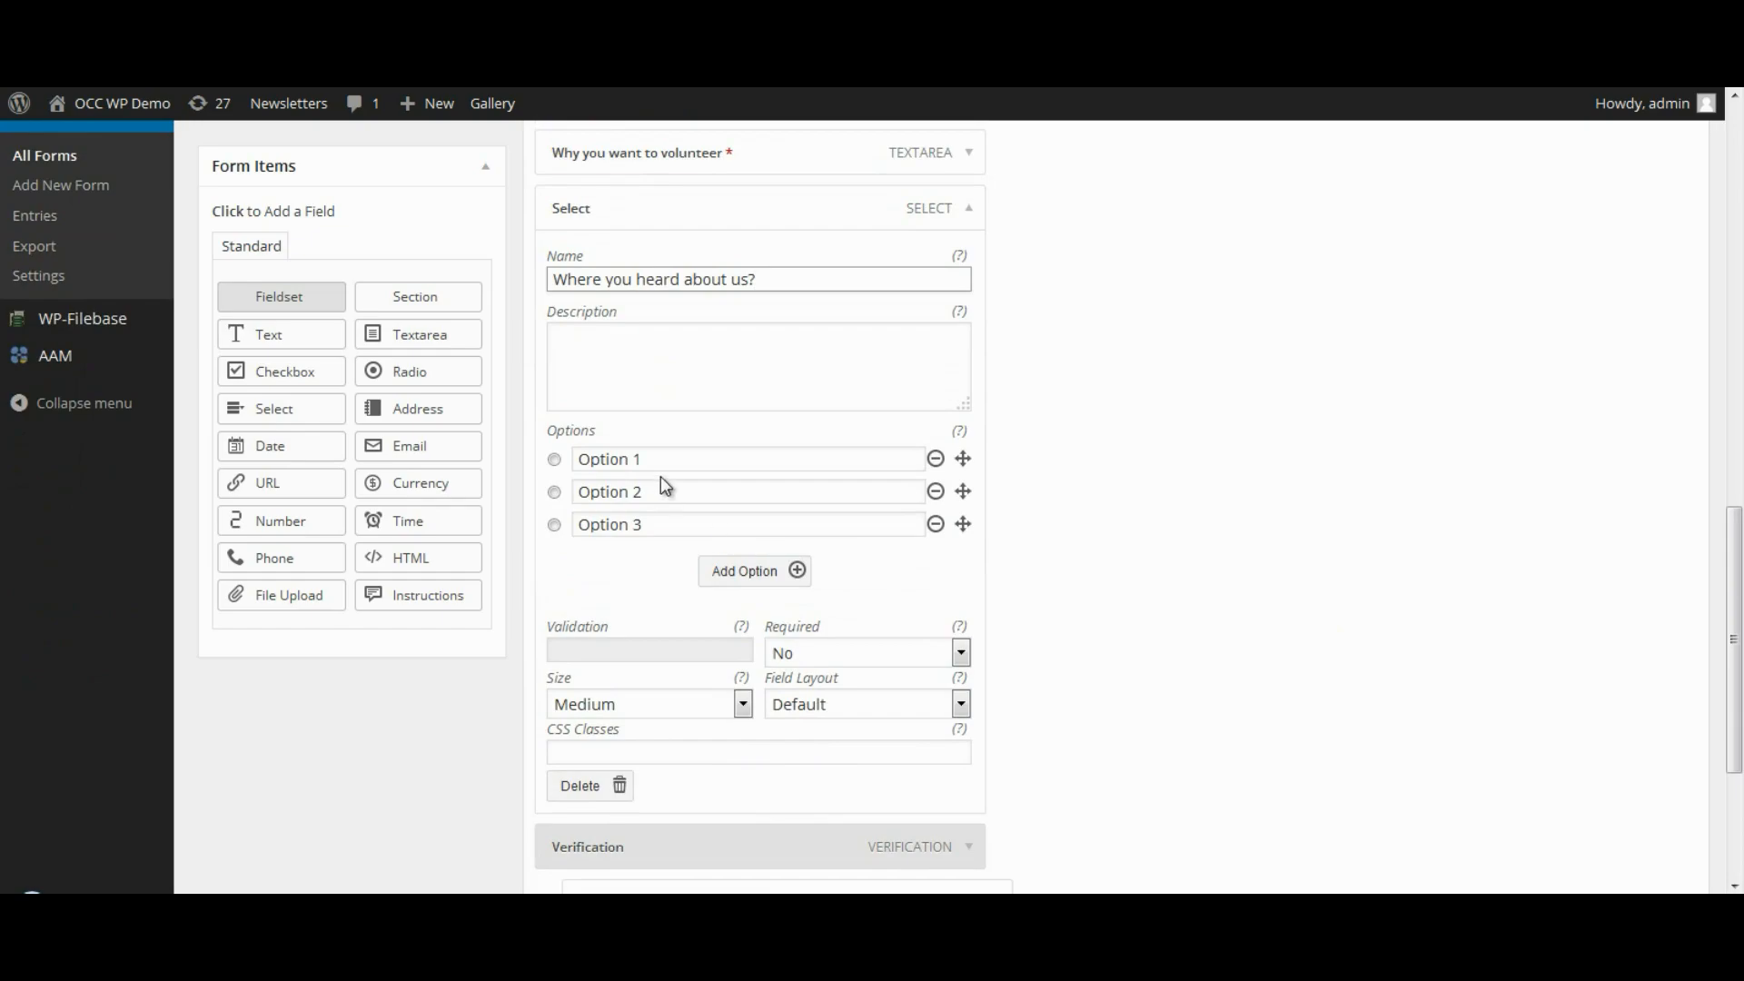
key(alt+Tab)
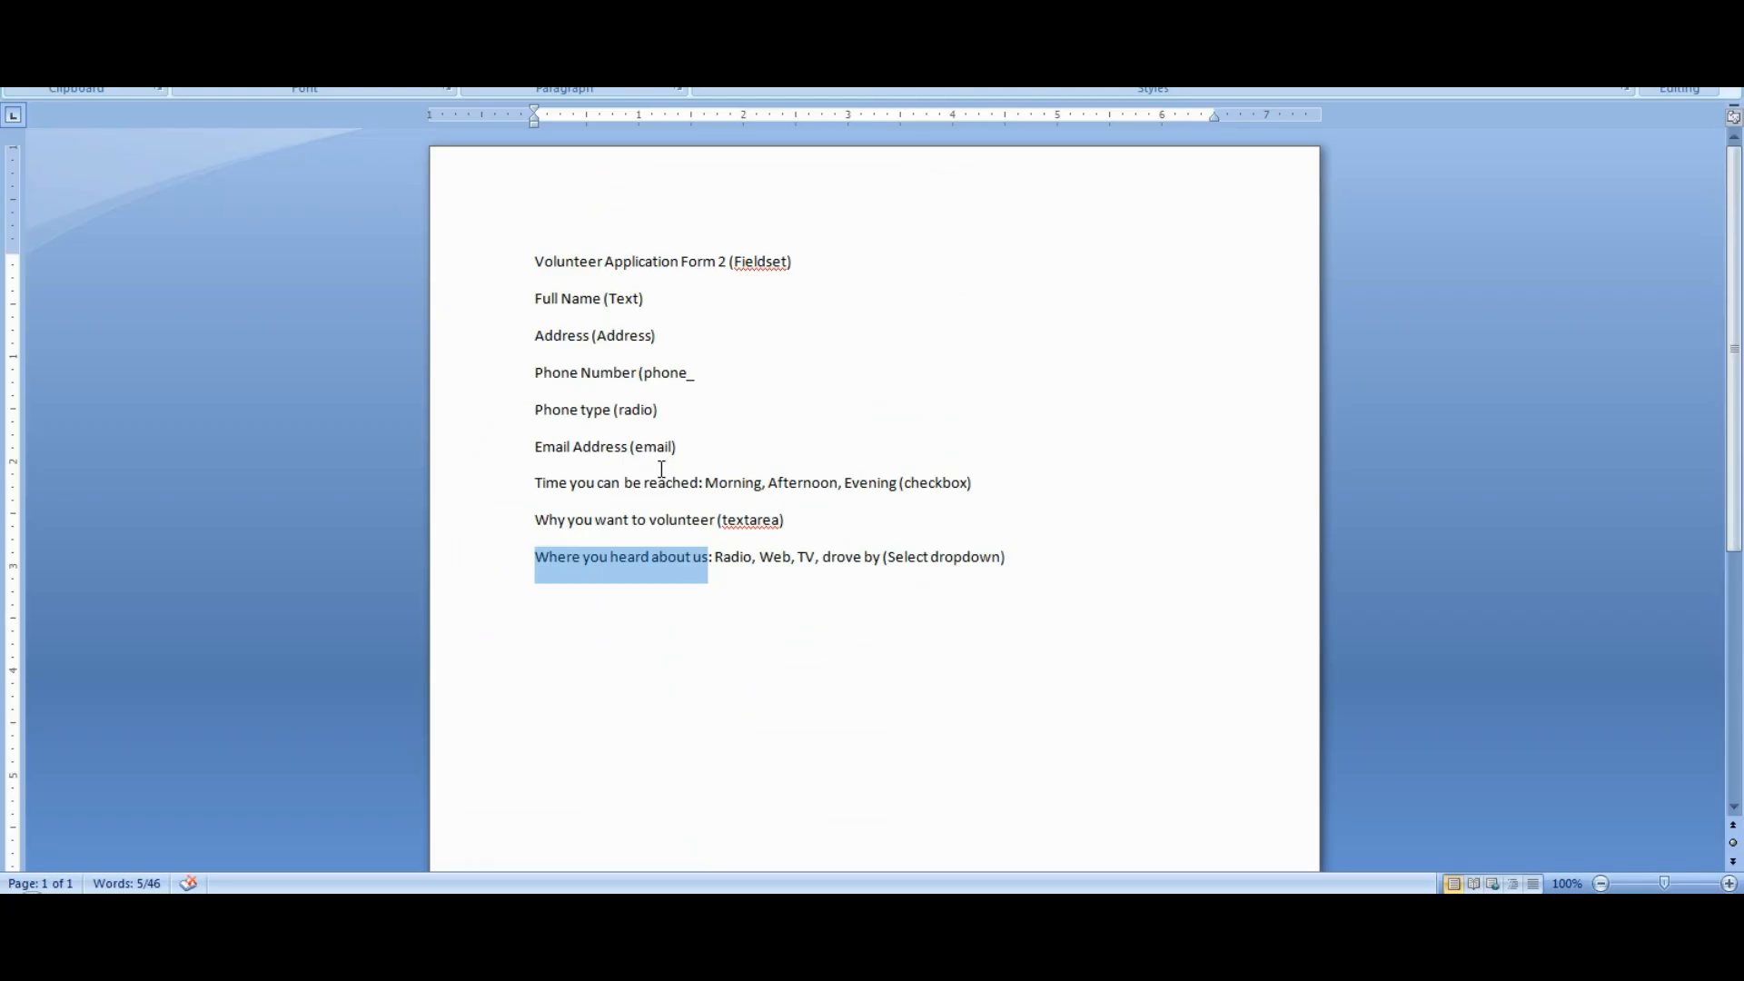
double_click(725, 556)
key(ctrl+c)
key(alt+Tab)
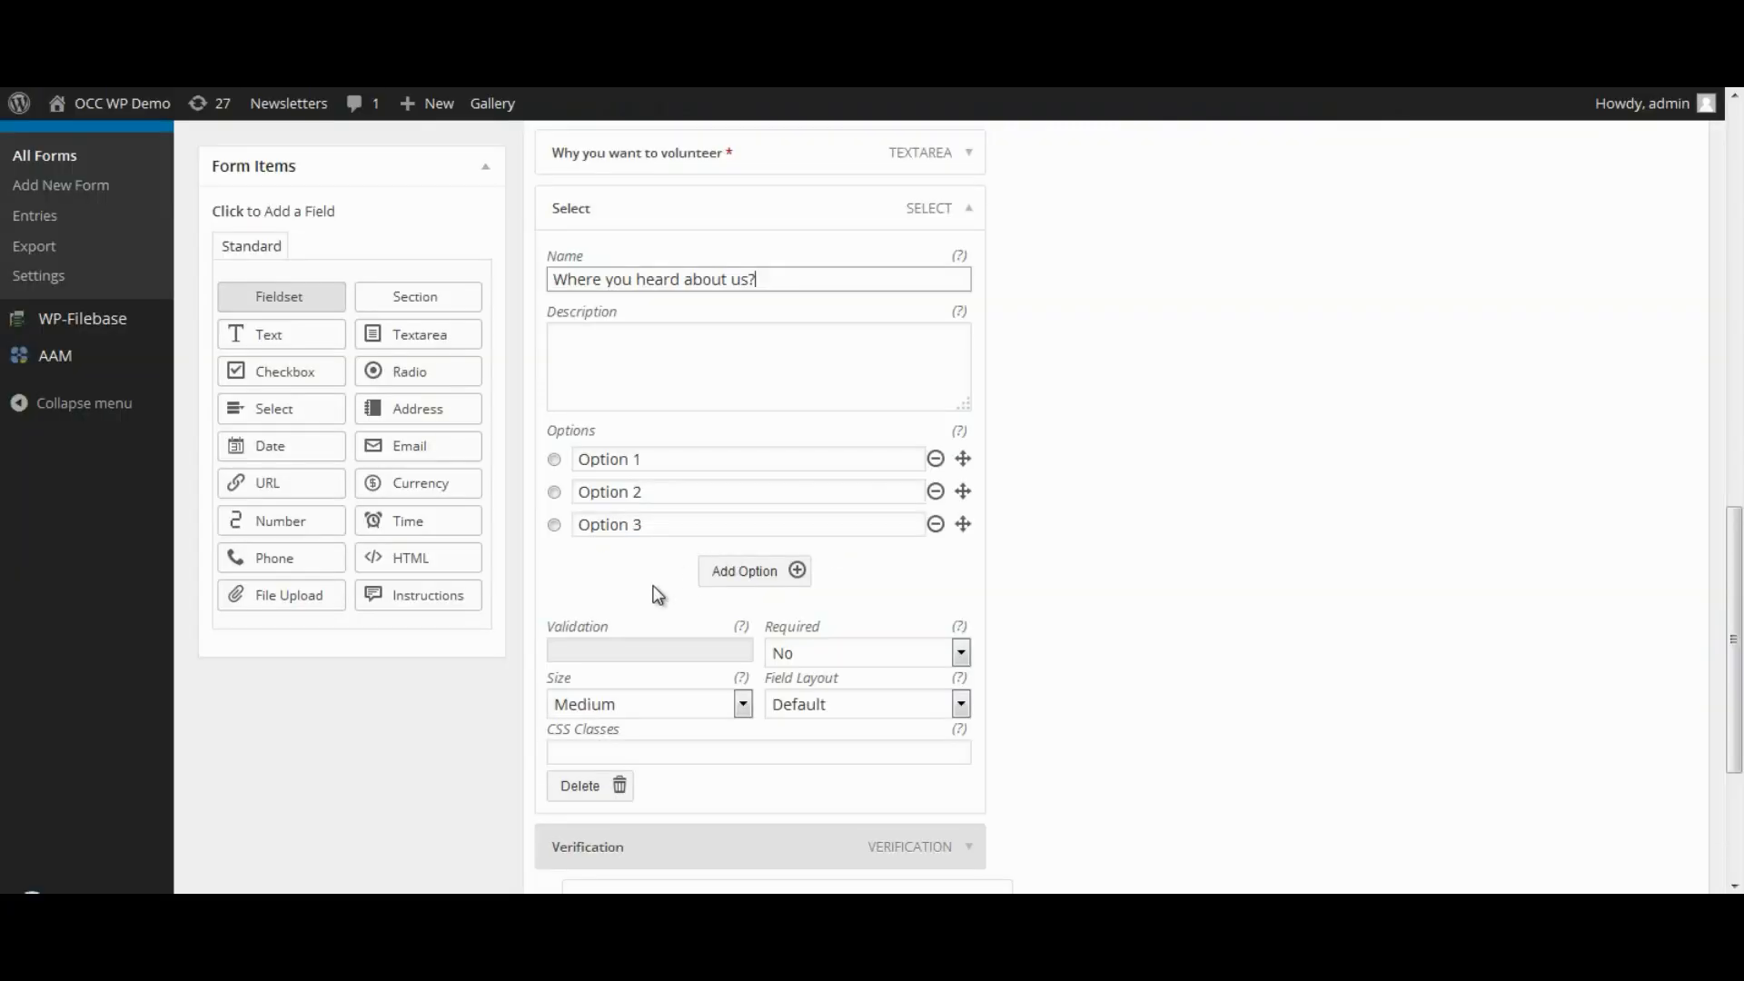
triple_click(641, 460)
key(ctrl+v)
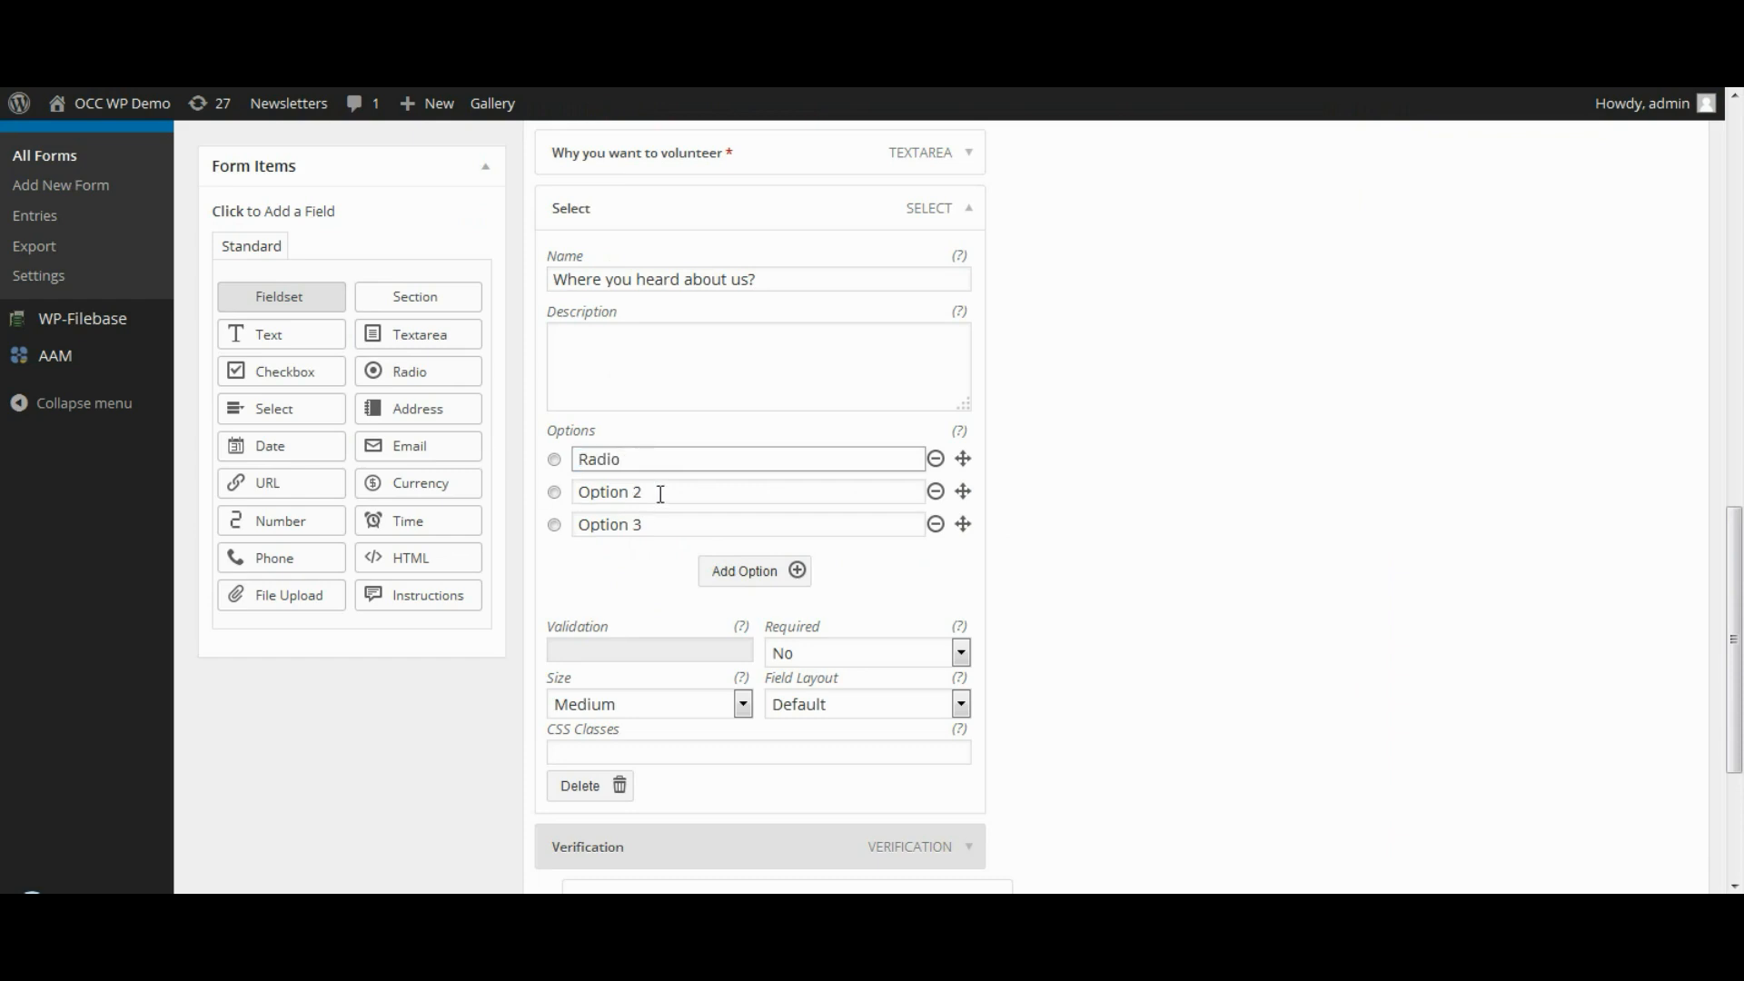
Set the second and third options to "TV" and "Web", and add a fourth option named "Drove by".
drag(661, 493, 523, 483)
text(TV)
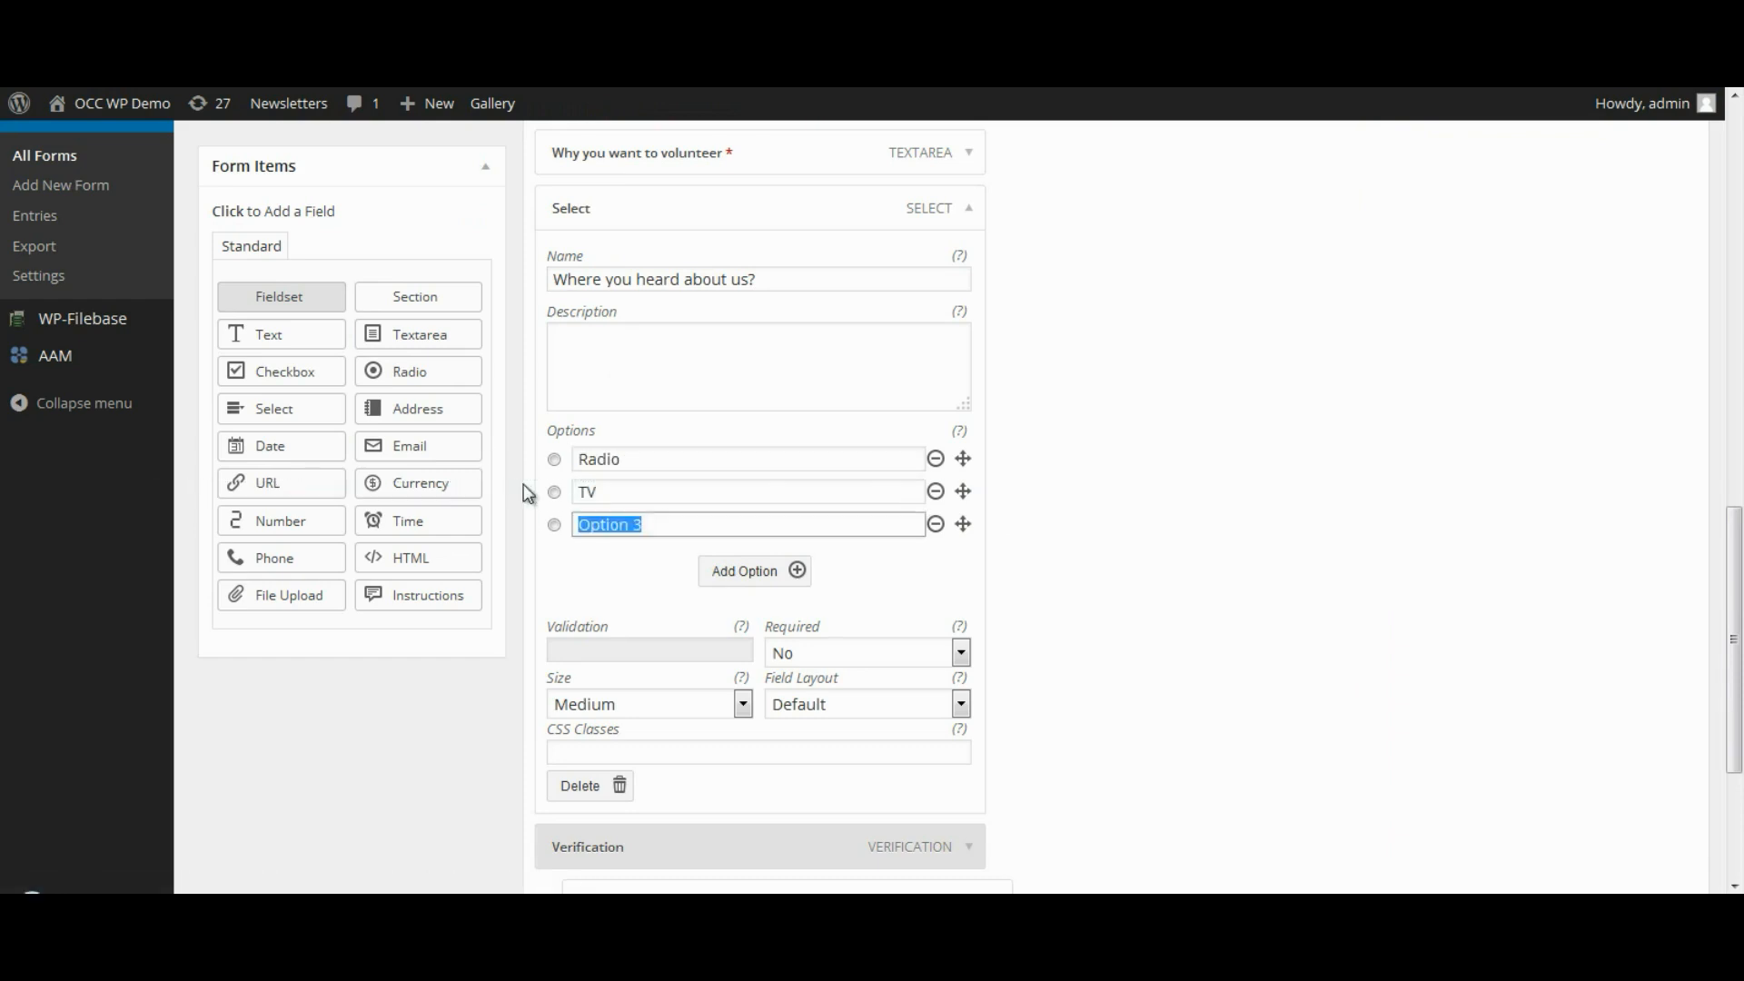
text(Web)
click(747, 570)
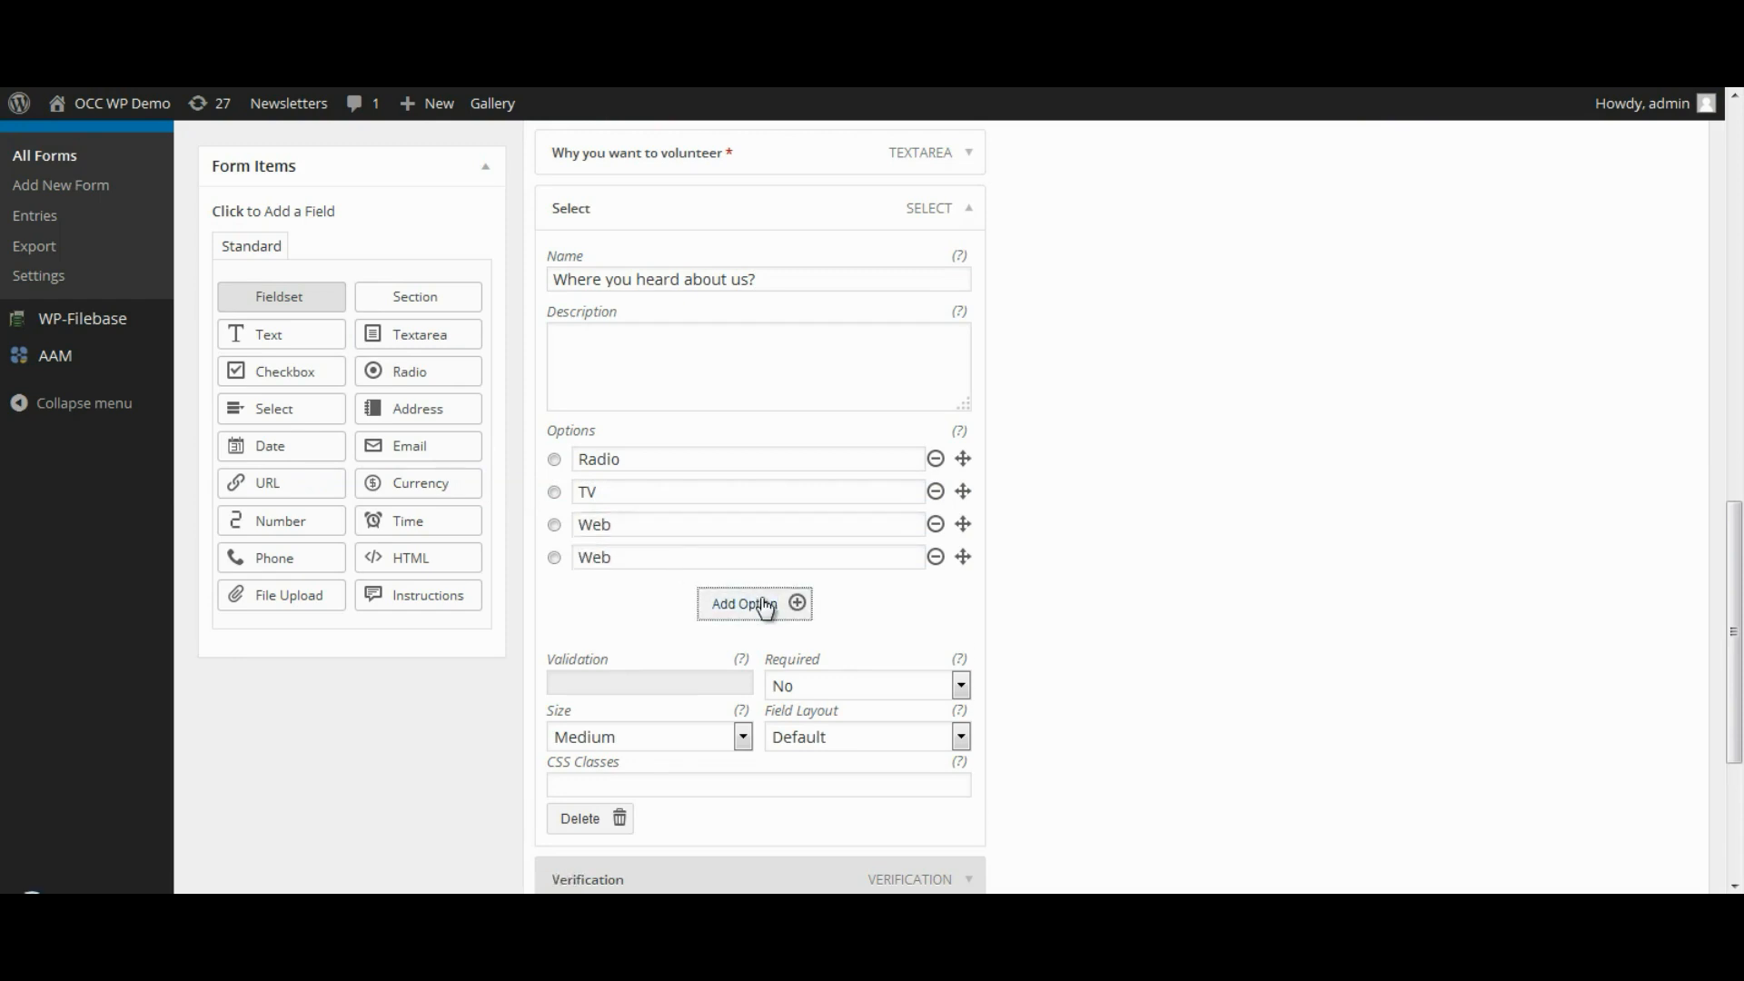
text(Drove by)
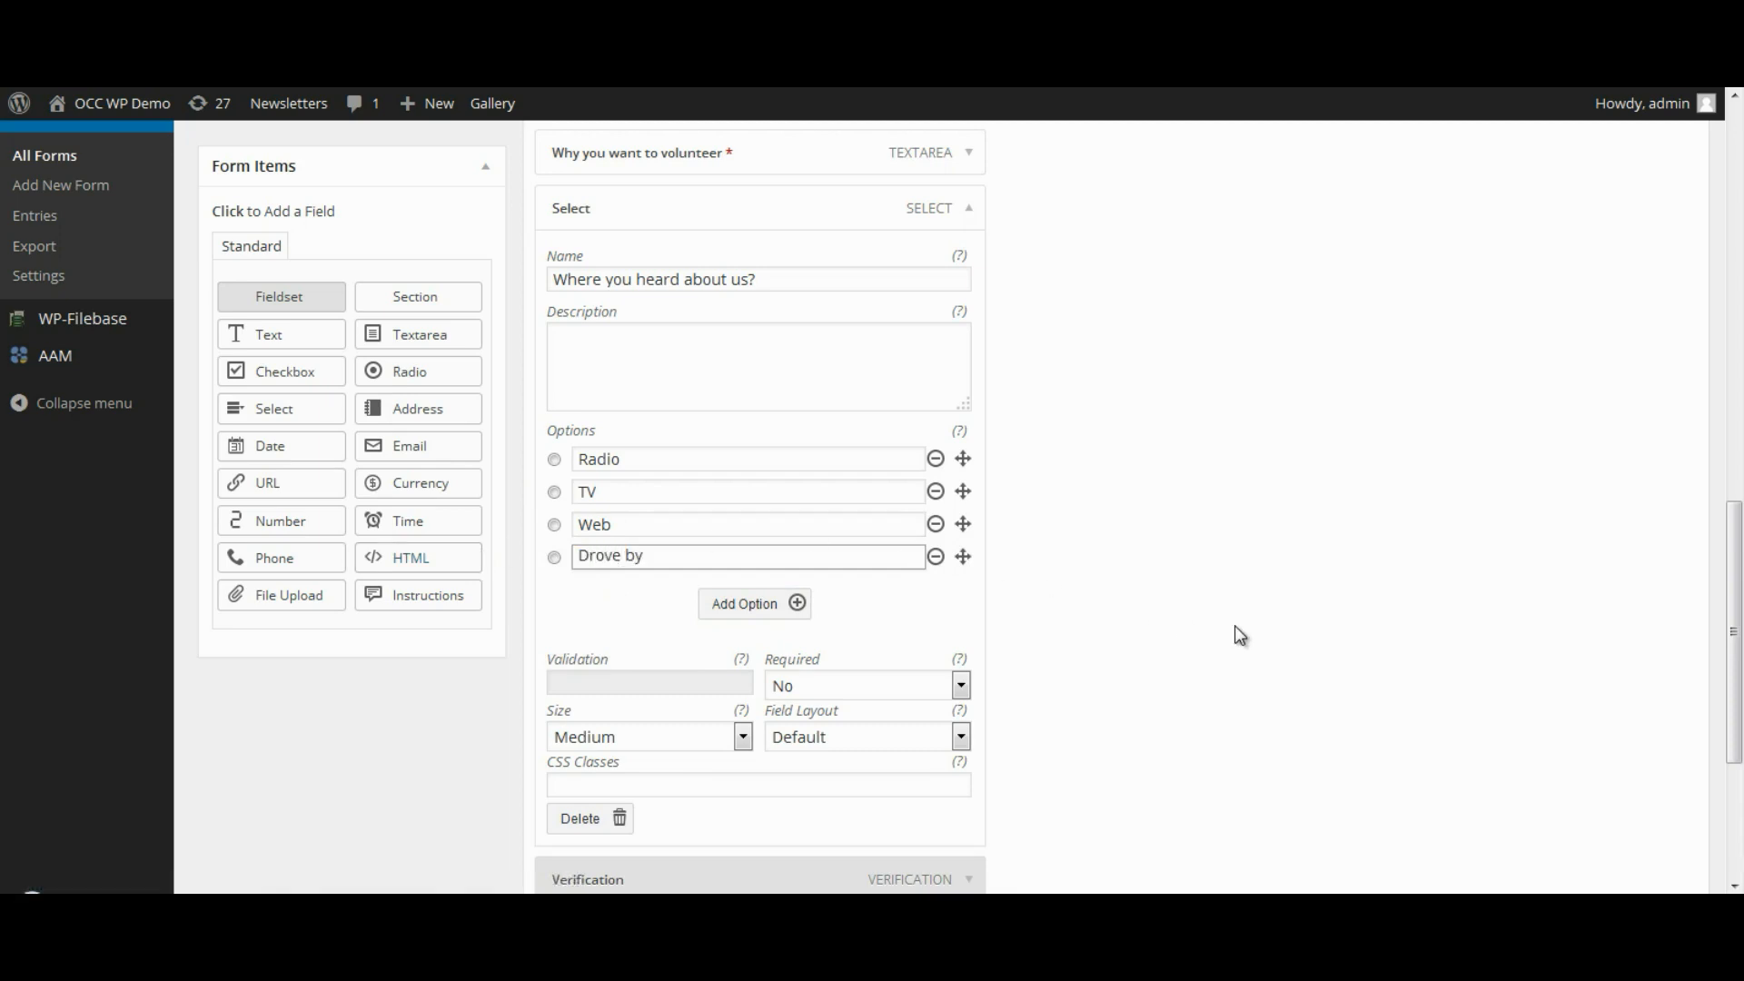
Save the form with its new dropdown field.
scroll(1344, 672, down, 2)
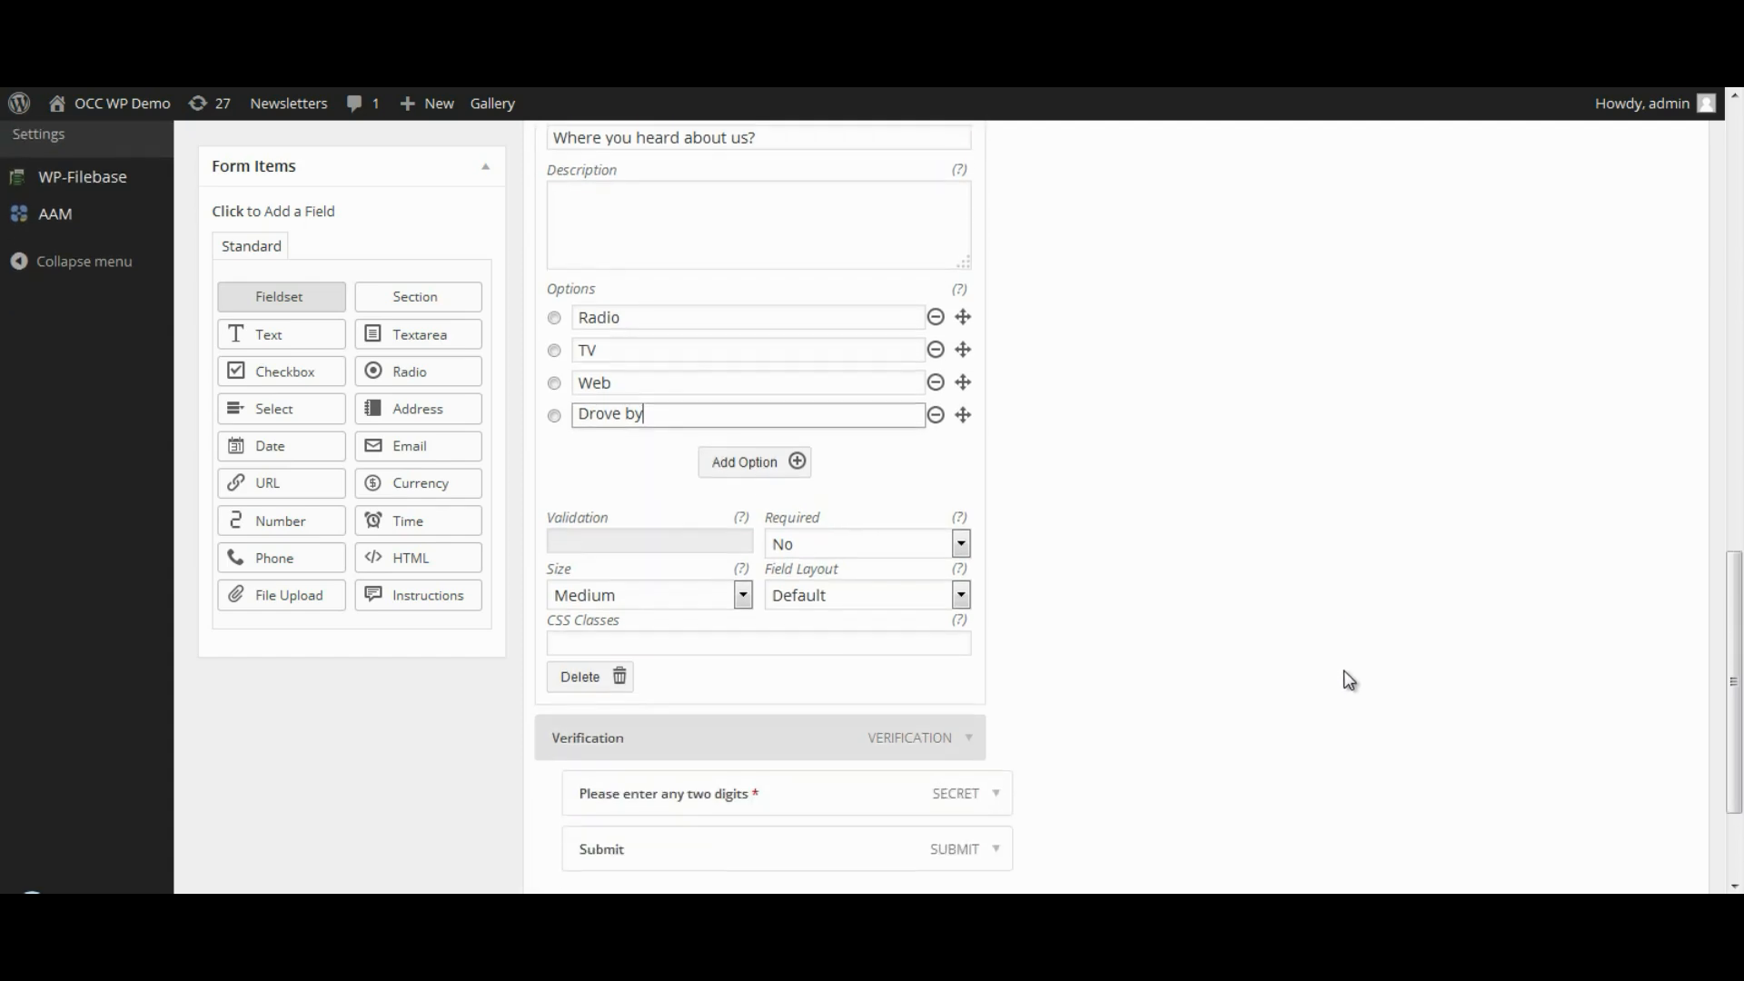
scroll(1347, 681, down, 3)
click(1650, 781)
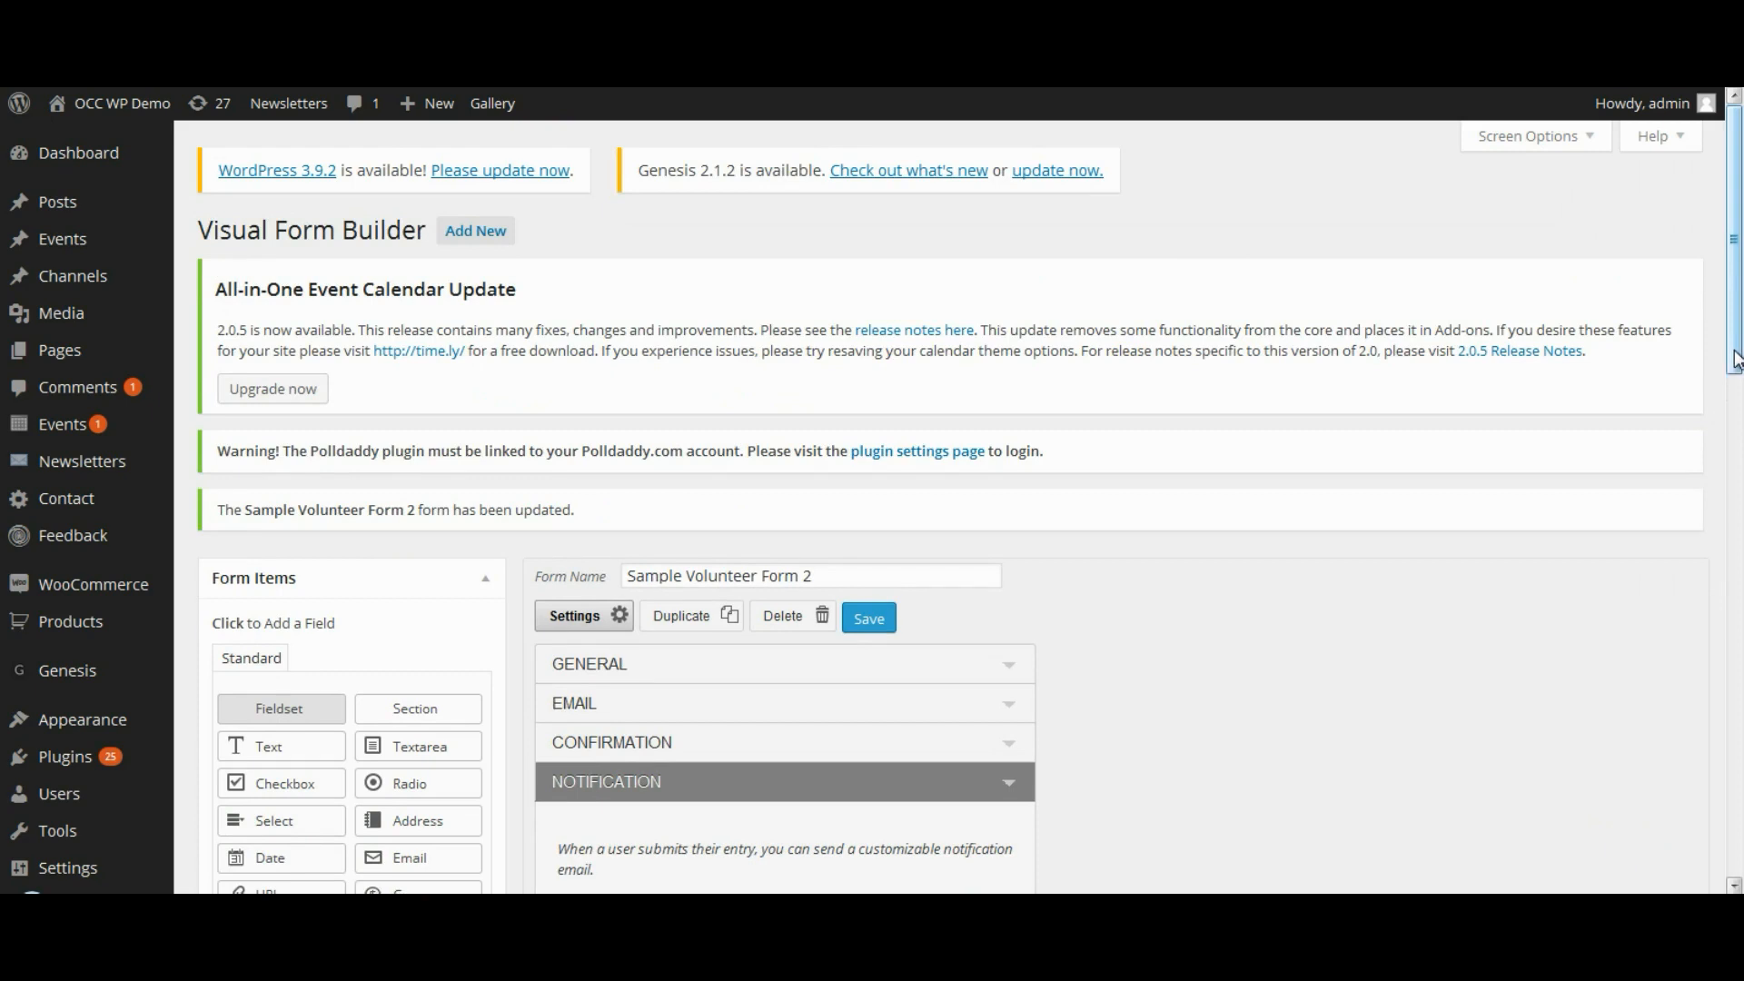
Review the instructions for displaying forms and copy the form's shortcode [vfb id='4'].
drag(1734, 360, 1731, 524)
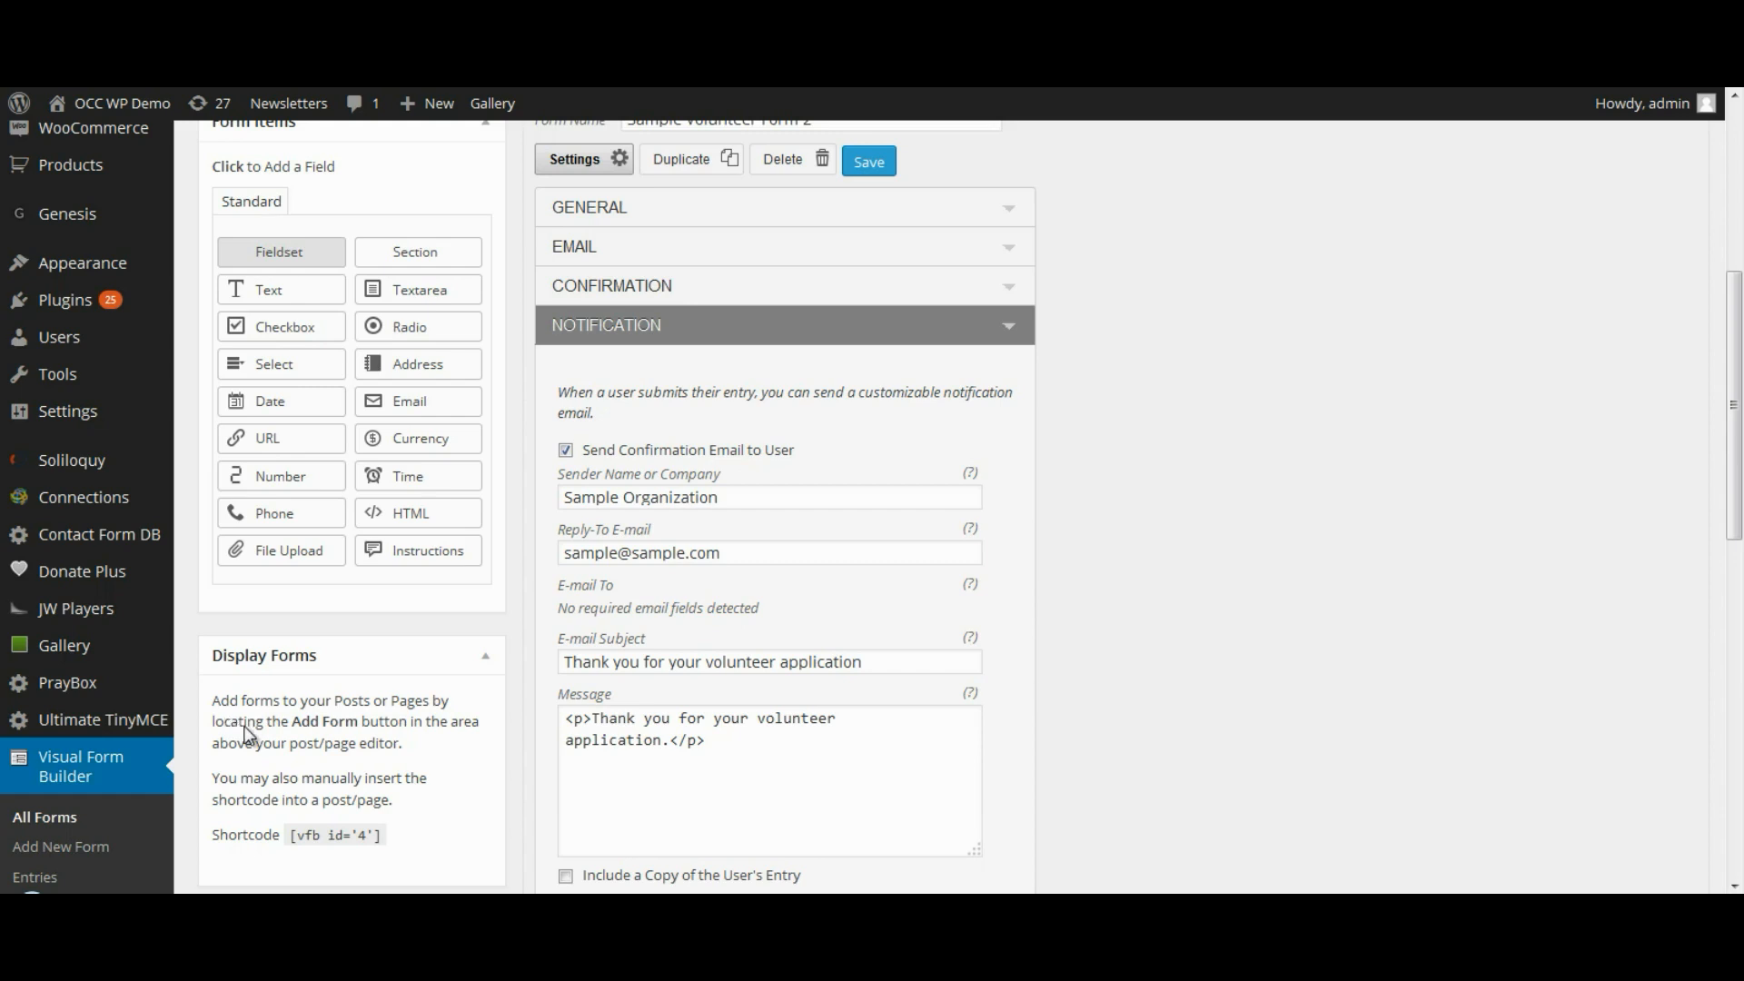
drag(296, 721, 368, 727)
click(362, 726)
drag(381, 840, 290, 837)
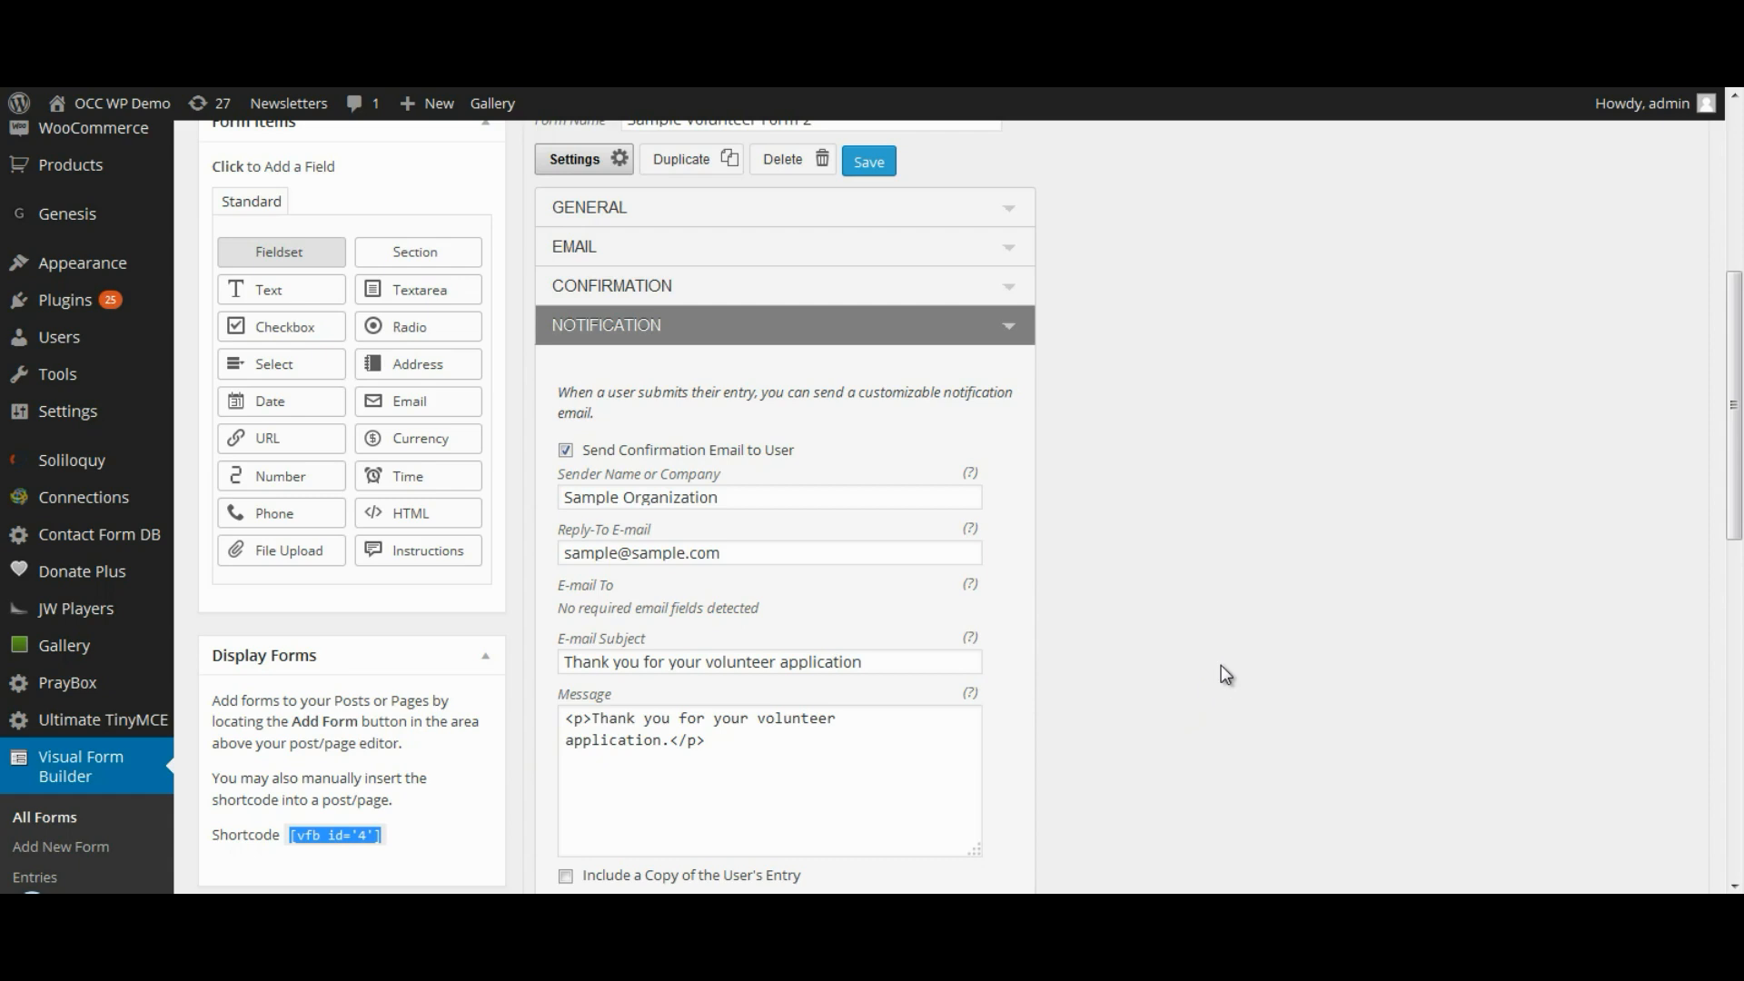
Open the list of all site pages and look through the existing pages.
scroll(1221, 664, up, 5)
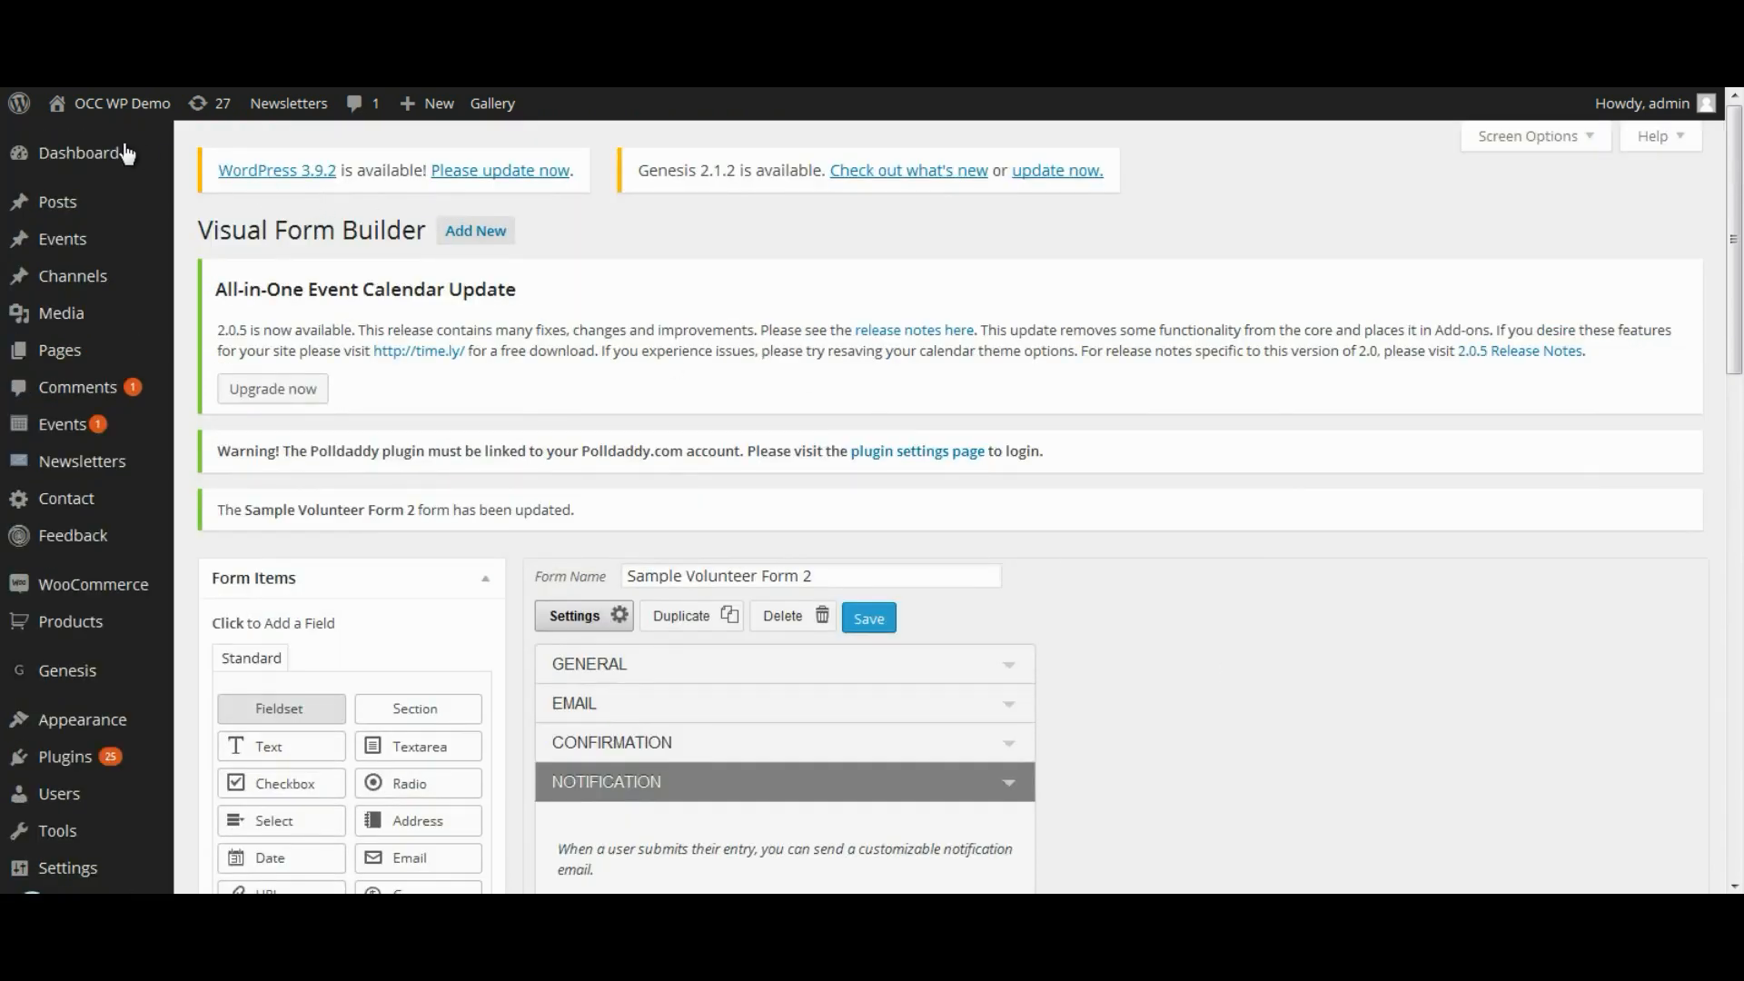
mouse_move(54, 349)
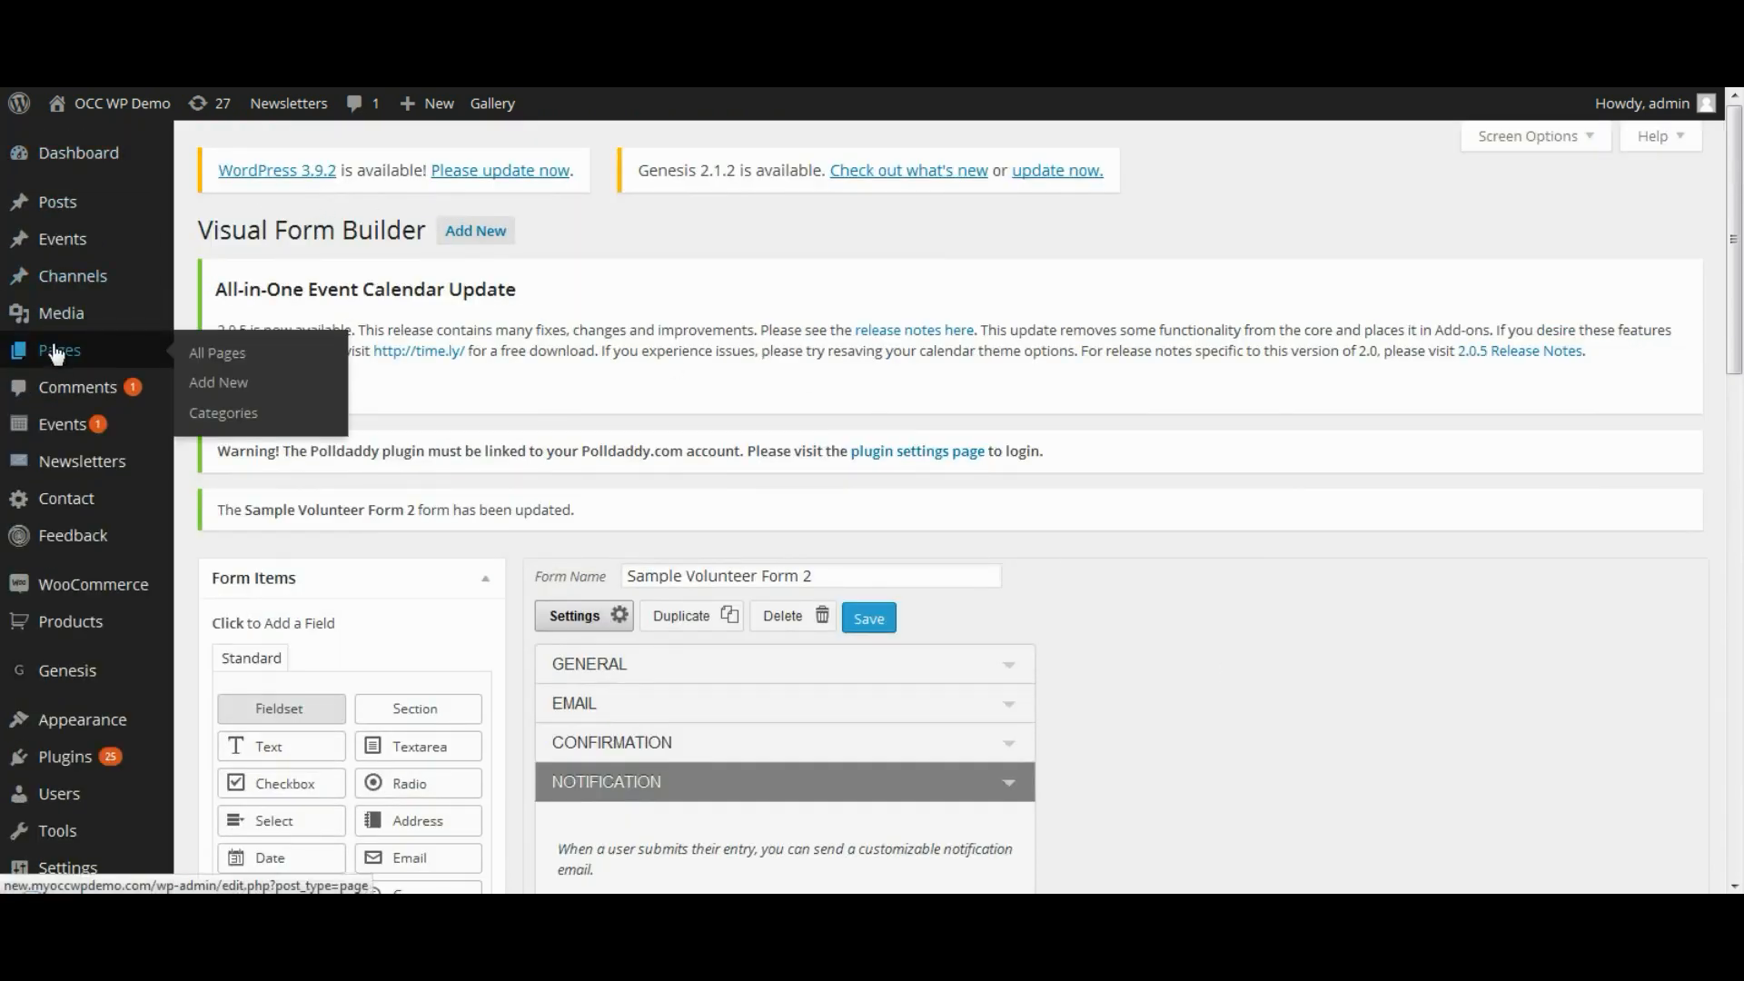
click(246, 353)
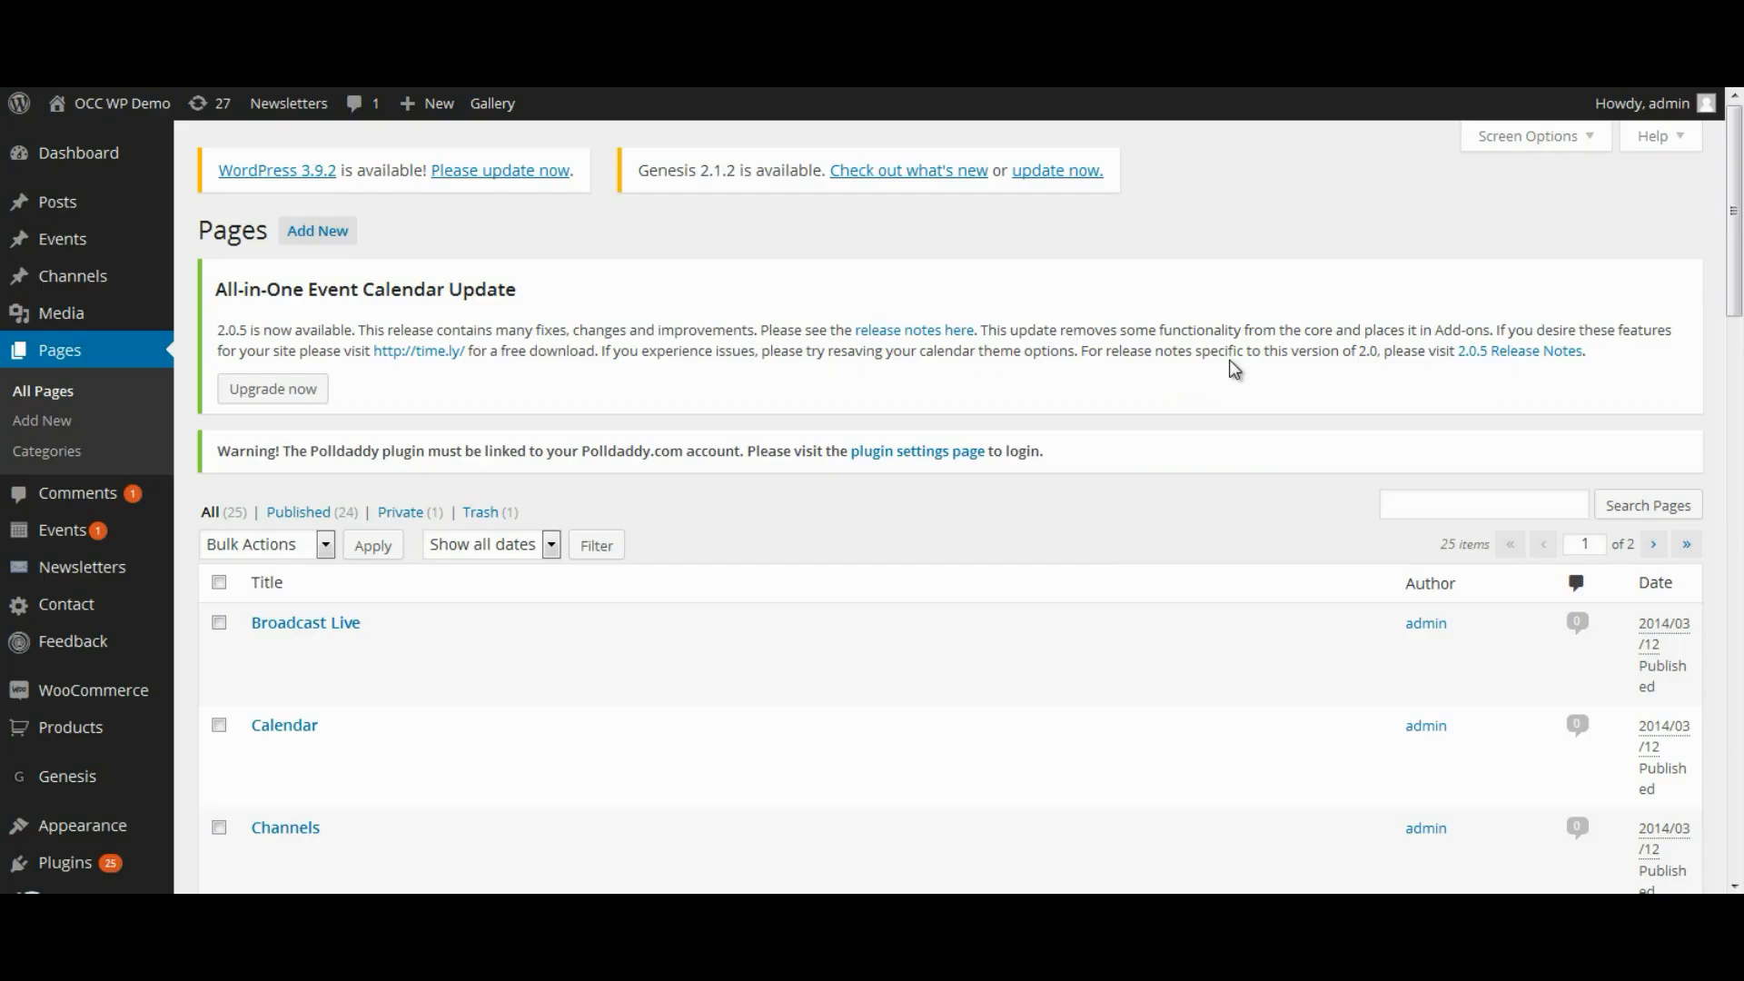
scroll(825, 626, down, 10)
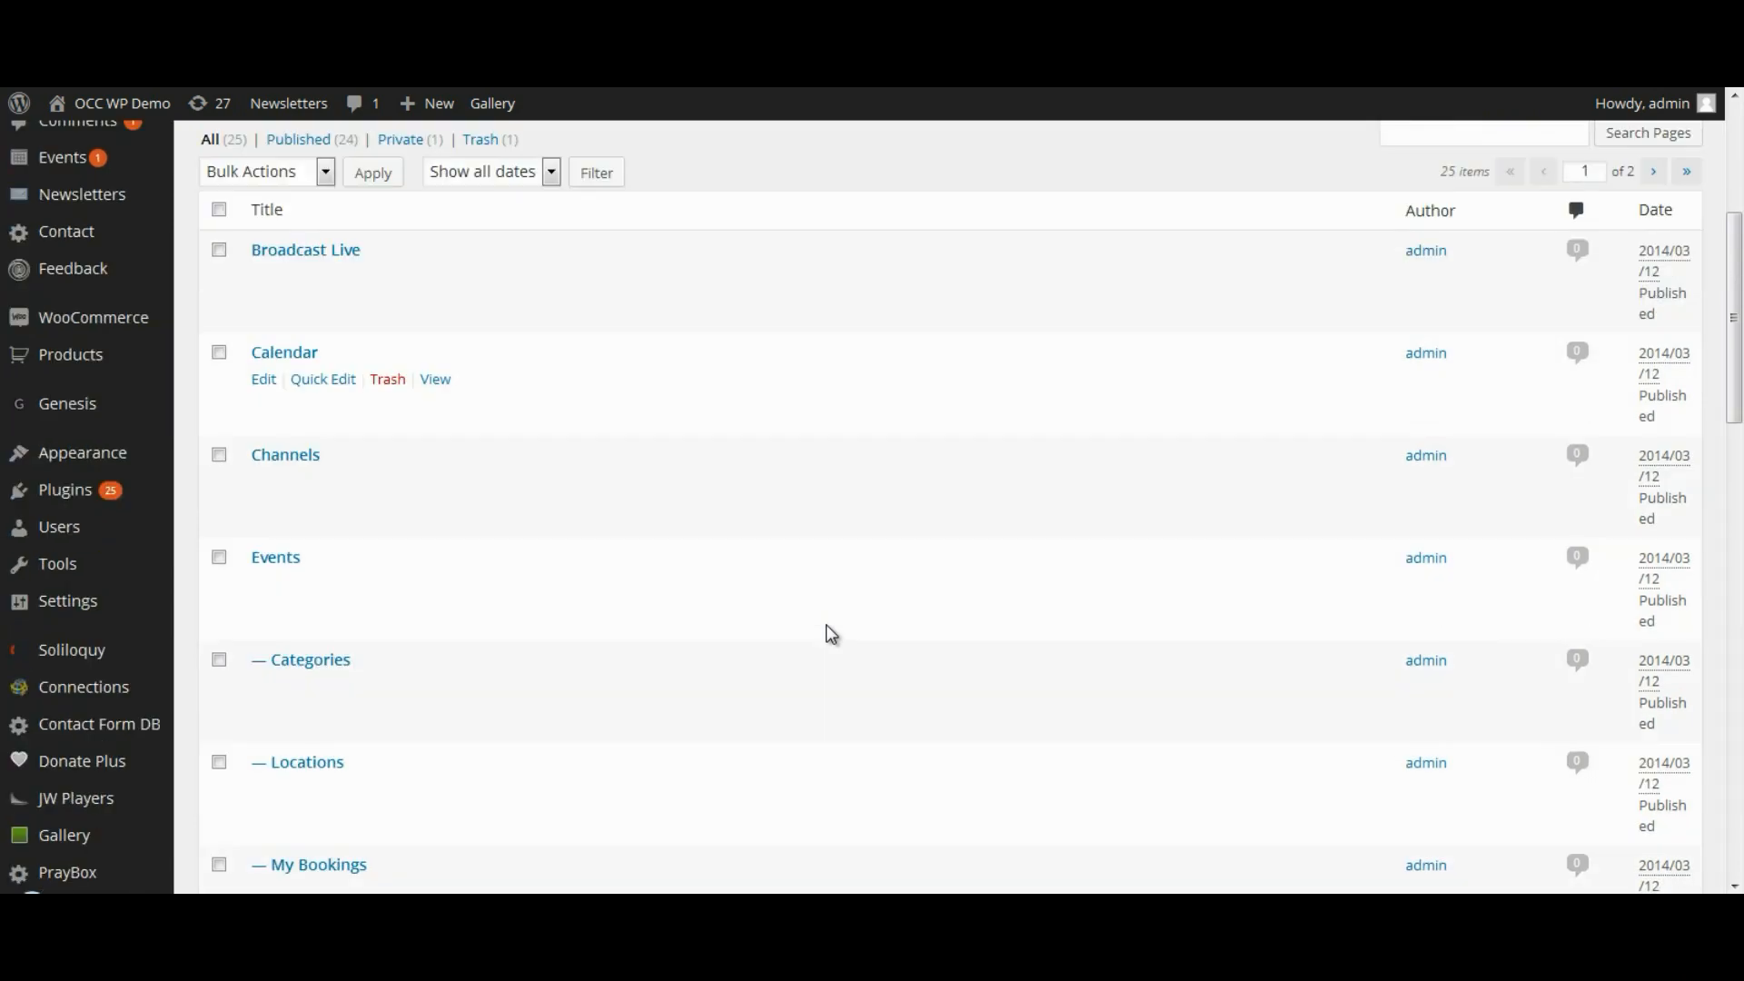
scroll(828, 622, down, 8)
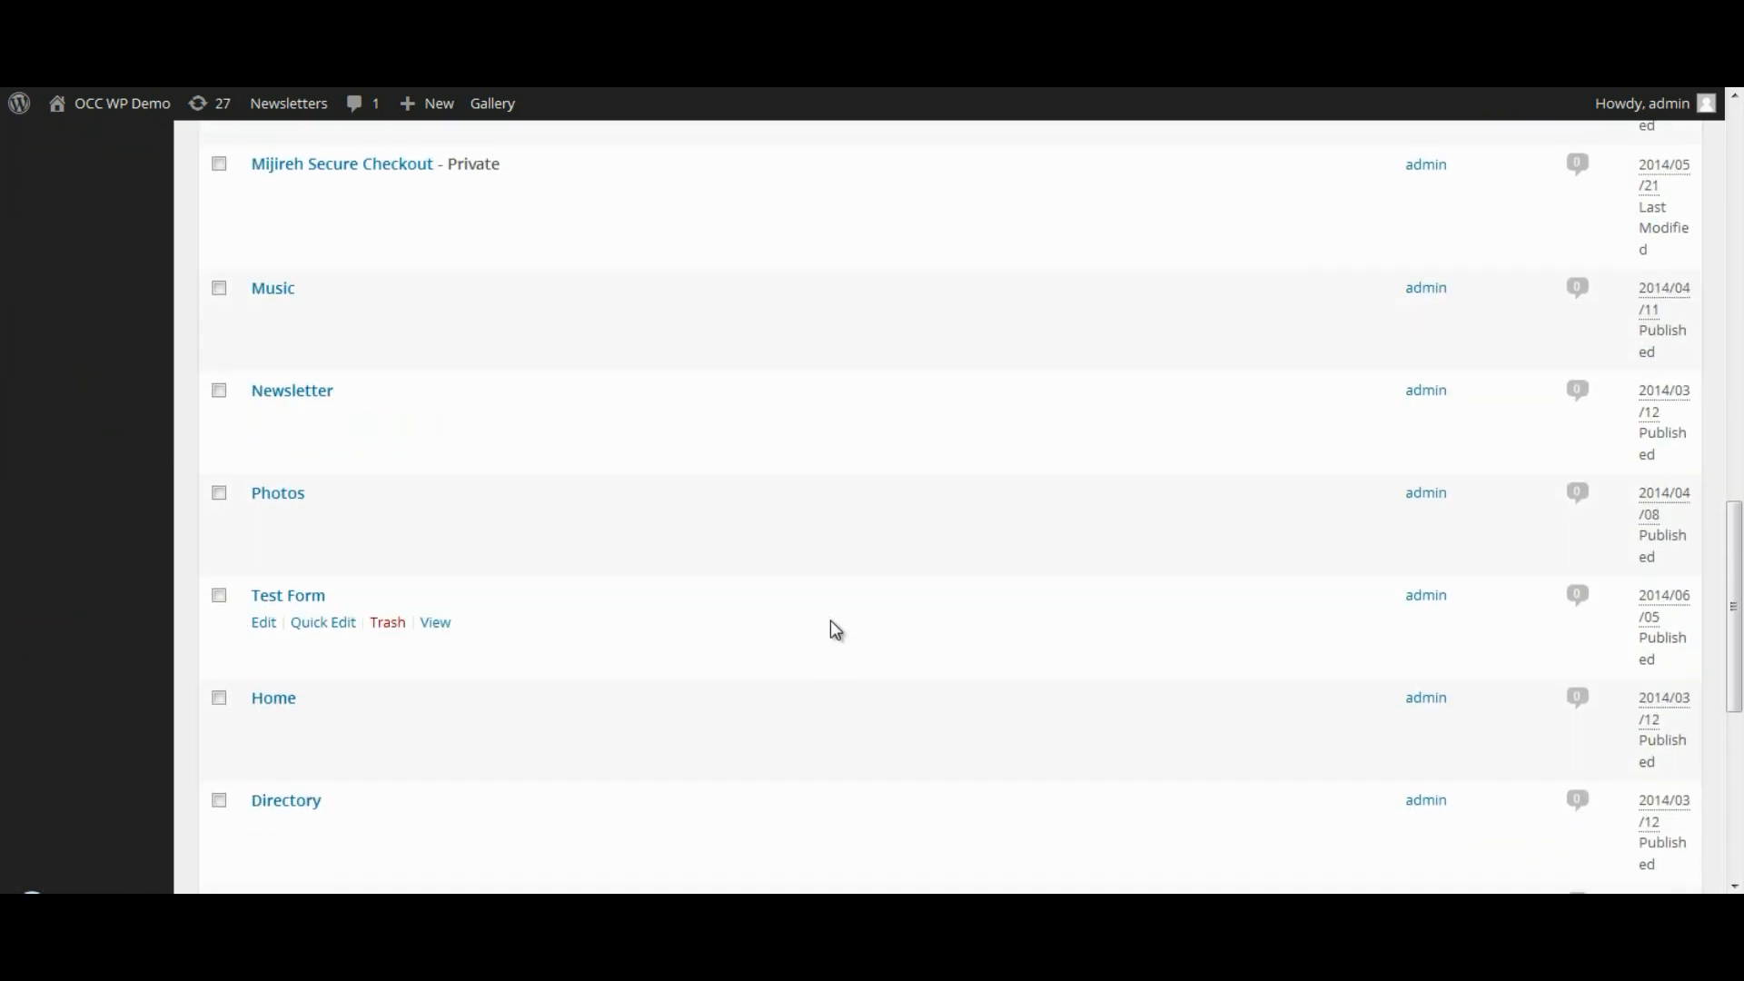
drag(1730, 731, 1737, 184)
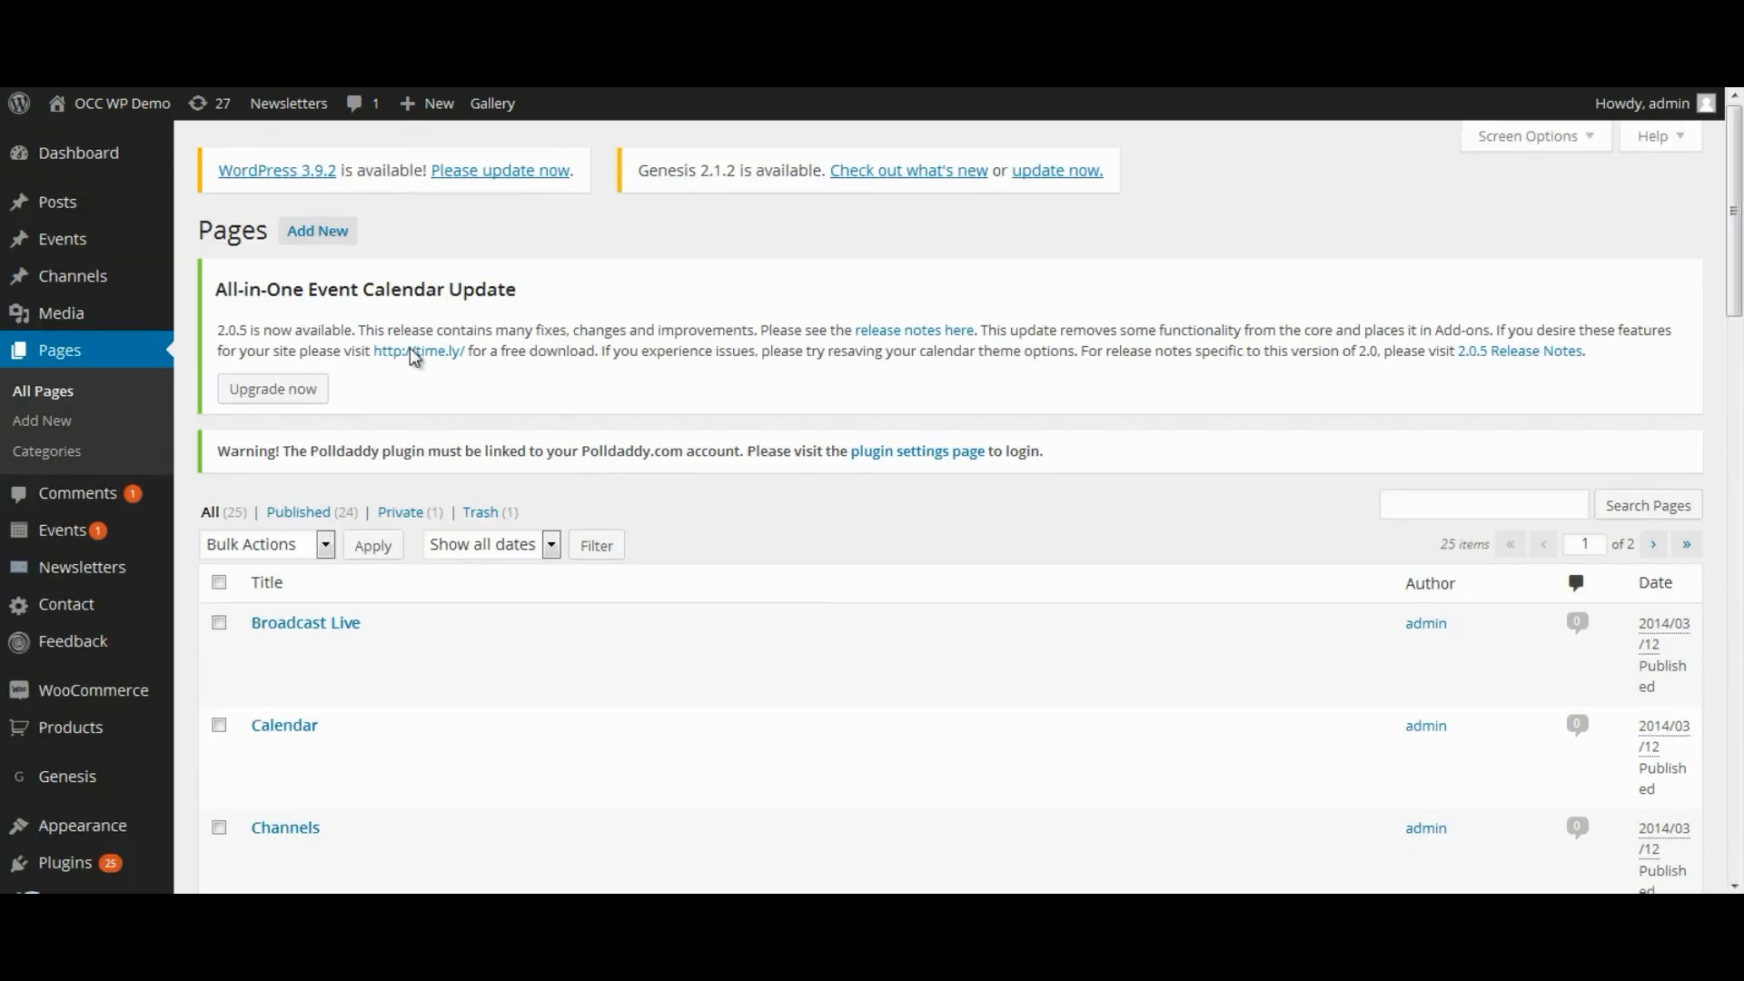
Create a new page and title it "Volunteer application".
click(317, 231)
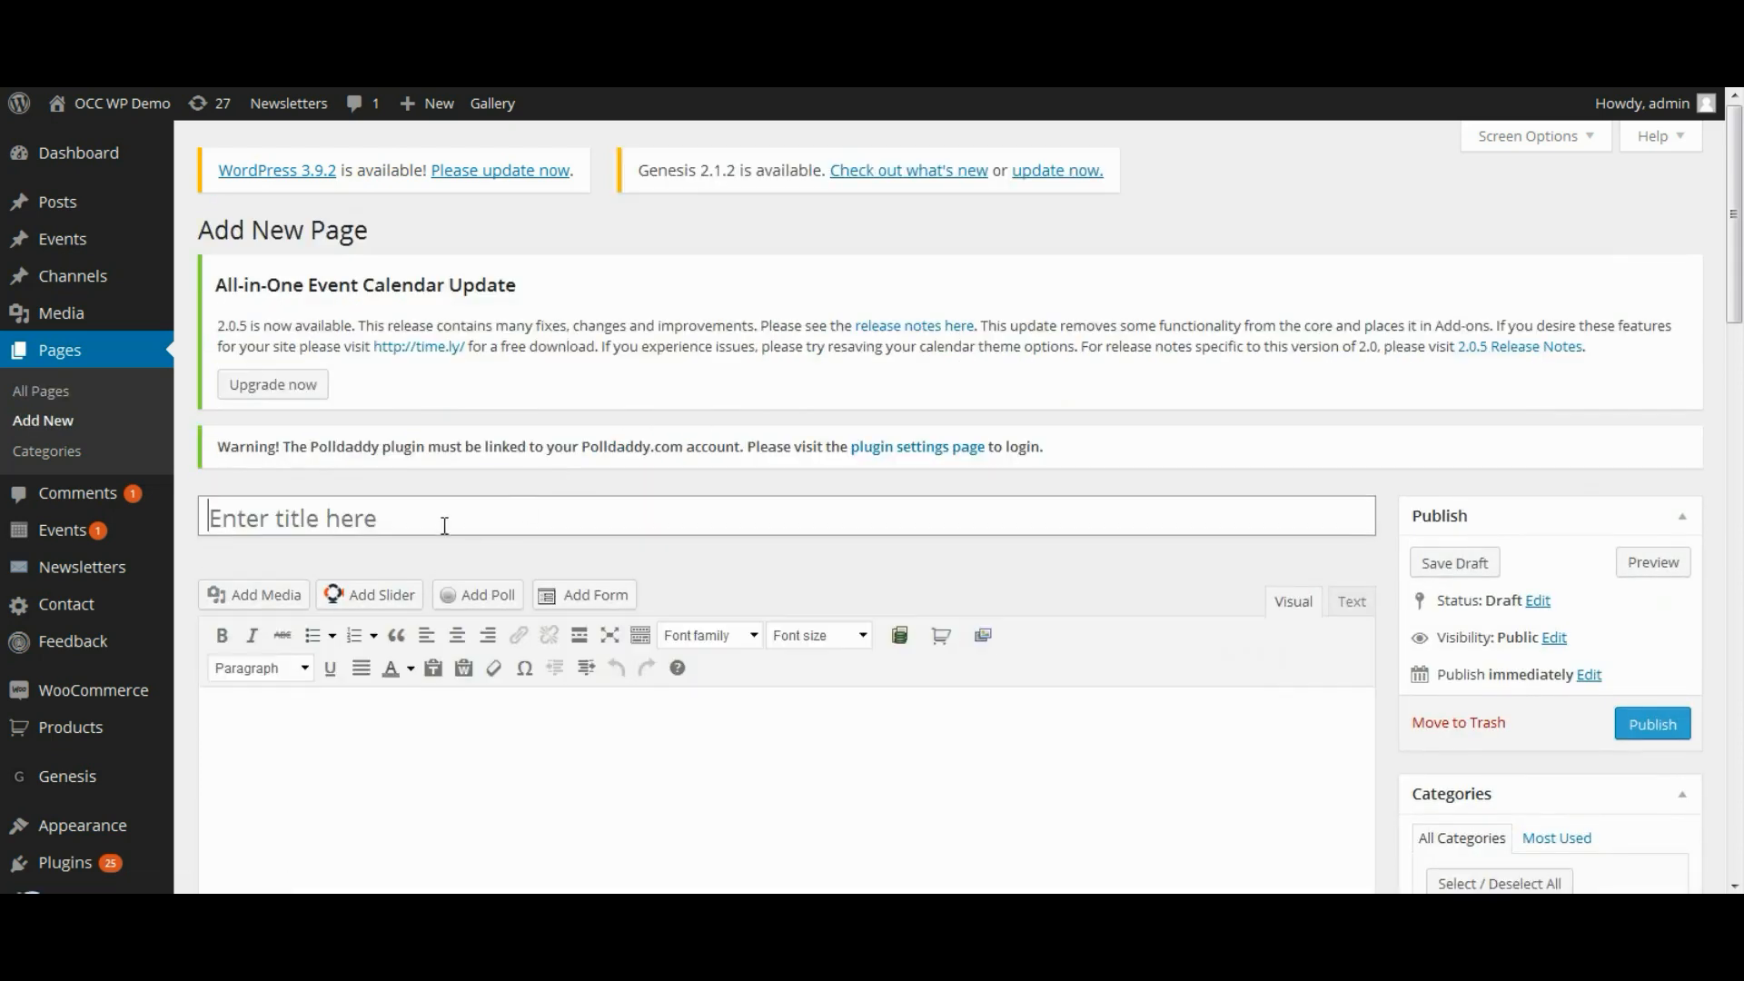
click(443, 528)
text(Volun)
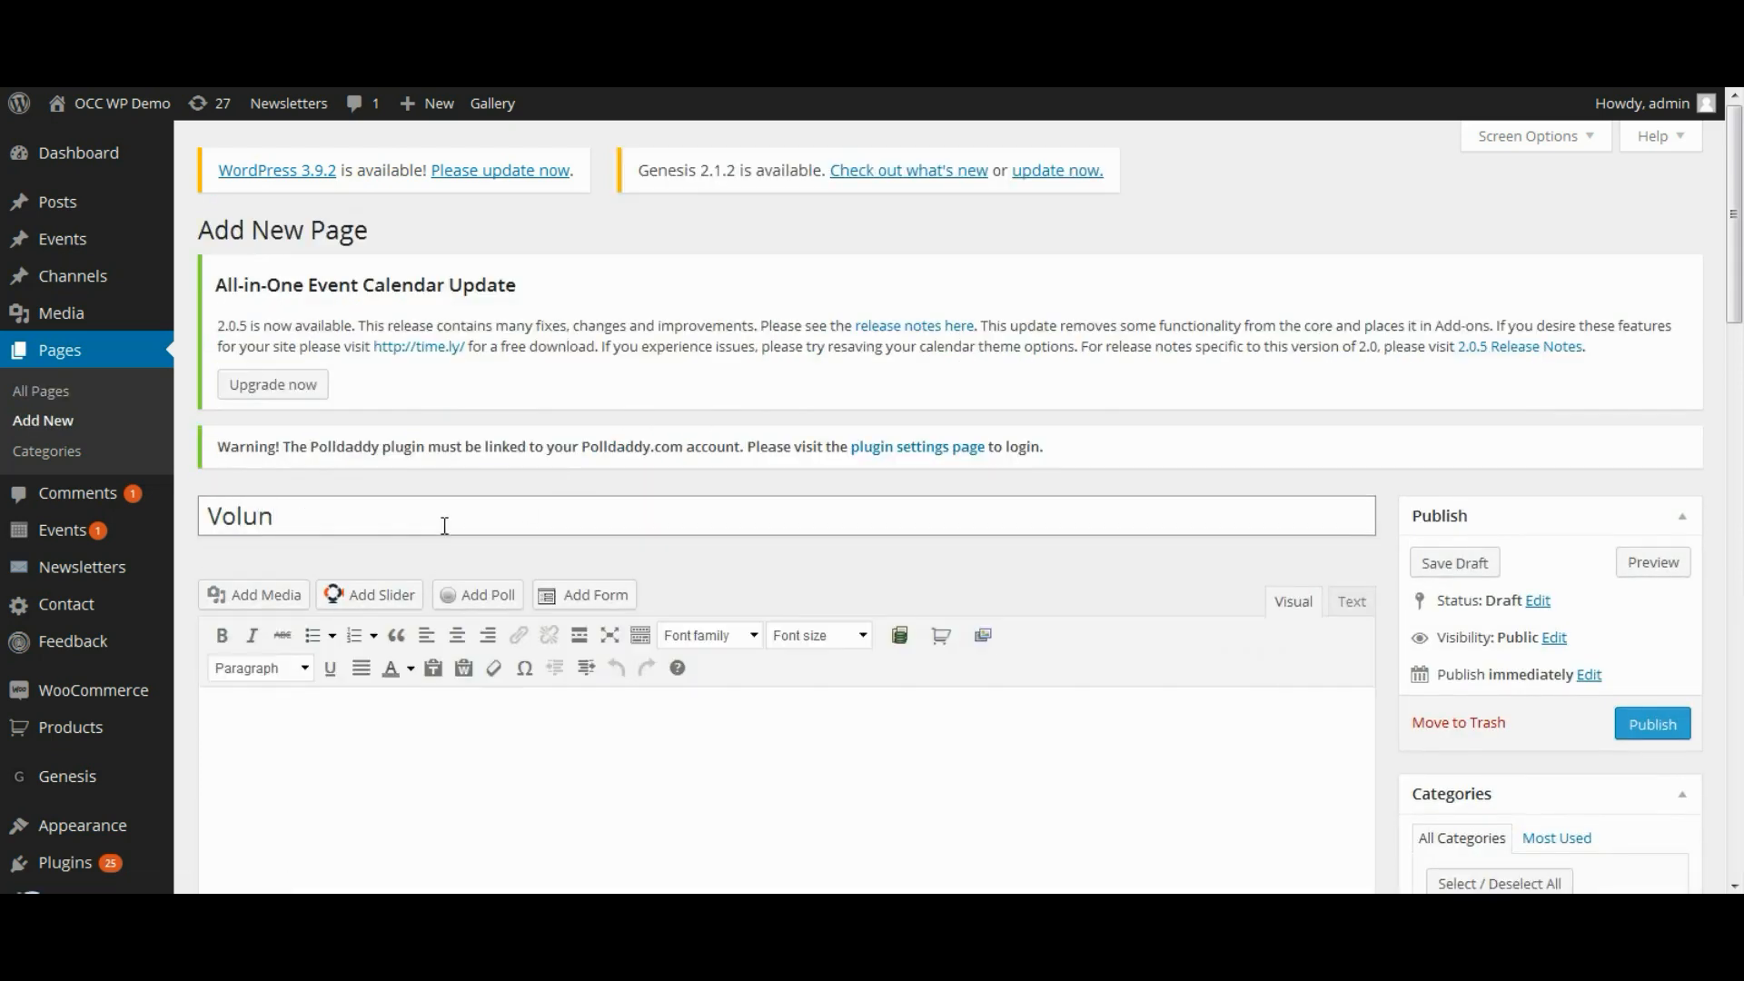
text(teer application)
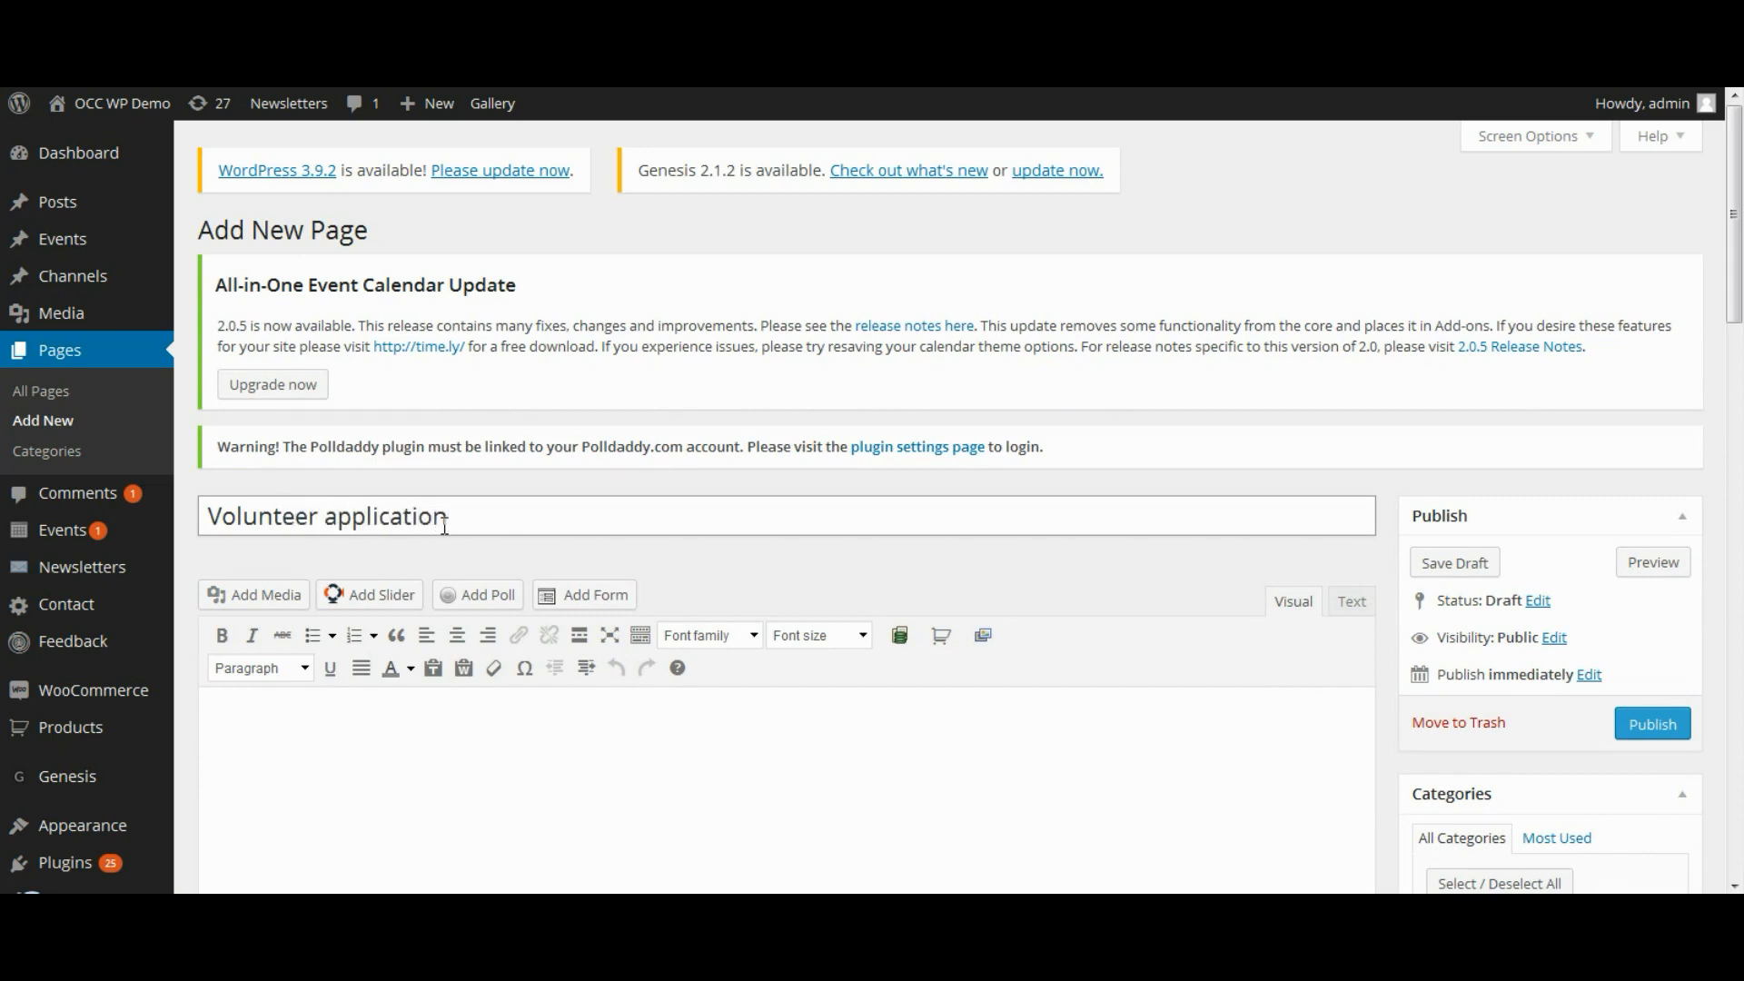
Try placing the shortcode [vfb id='4'] in the page body, and delete it again.
click(297, 718)
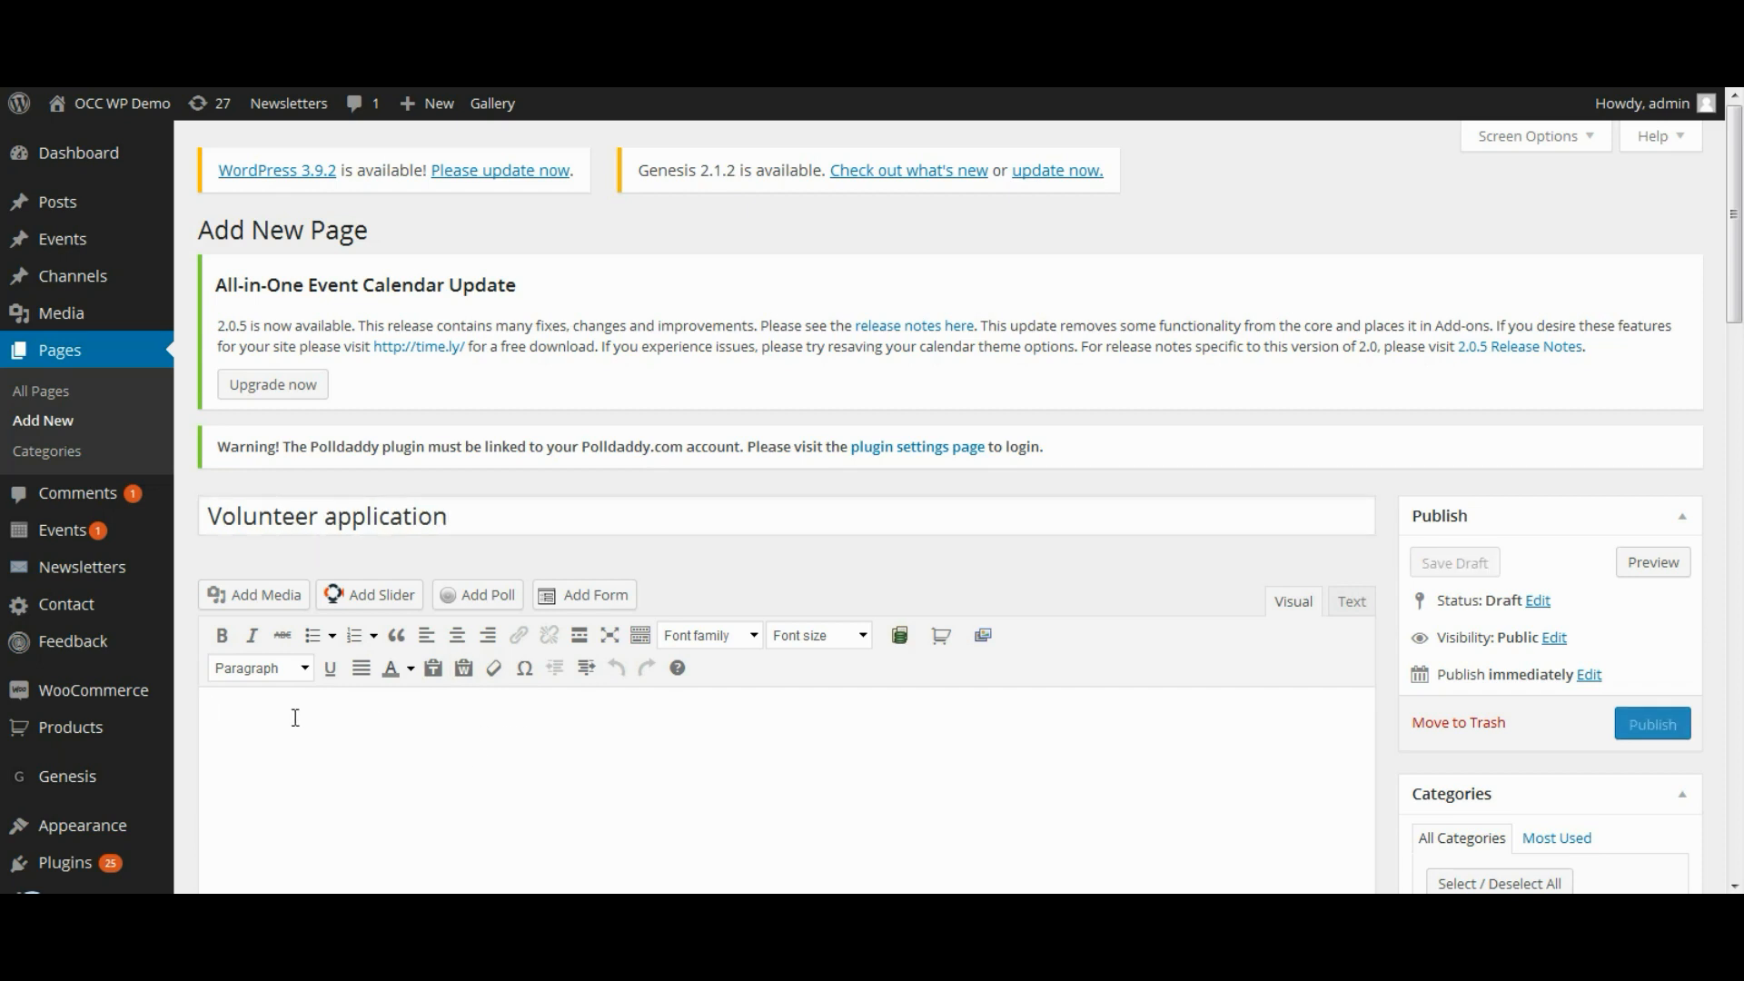
text([vfb id='4'])
drag(317, 713, 181, 714)
click(262, 711)
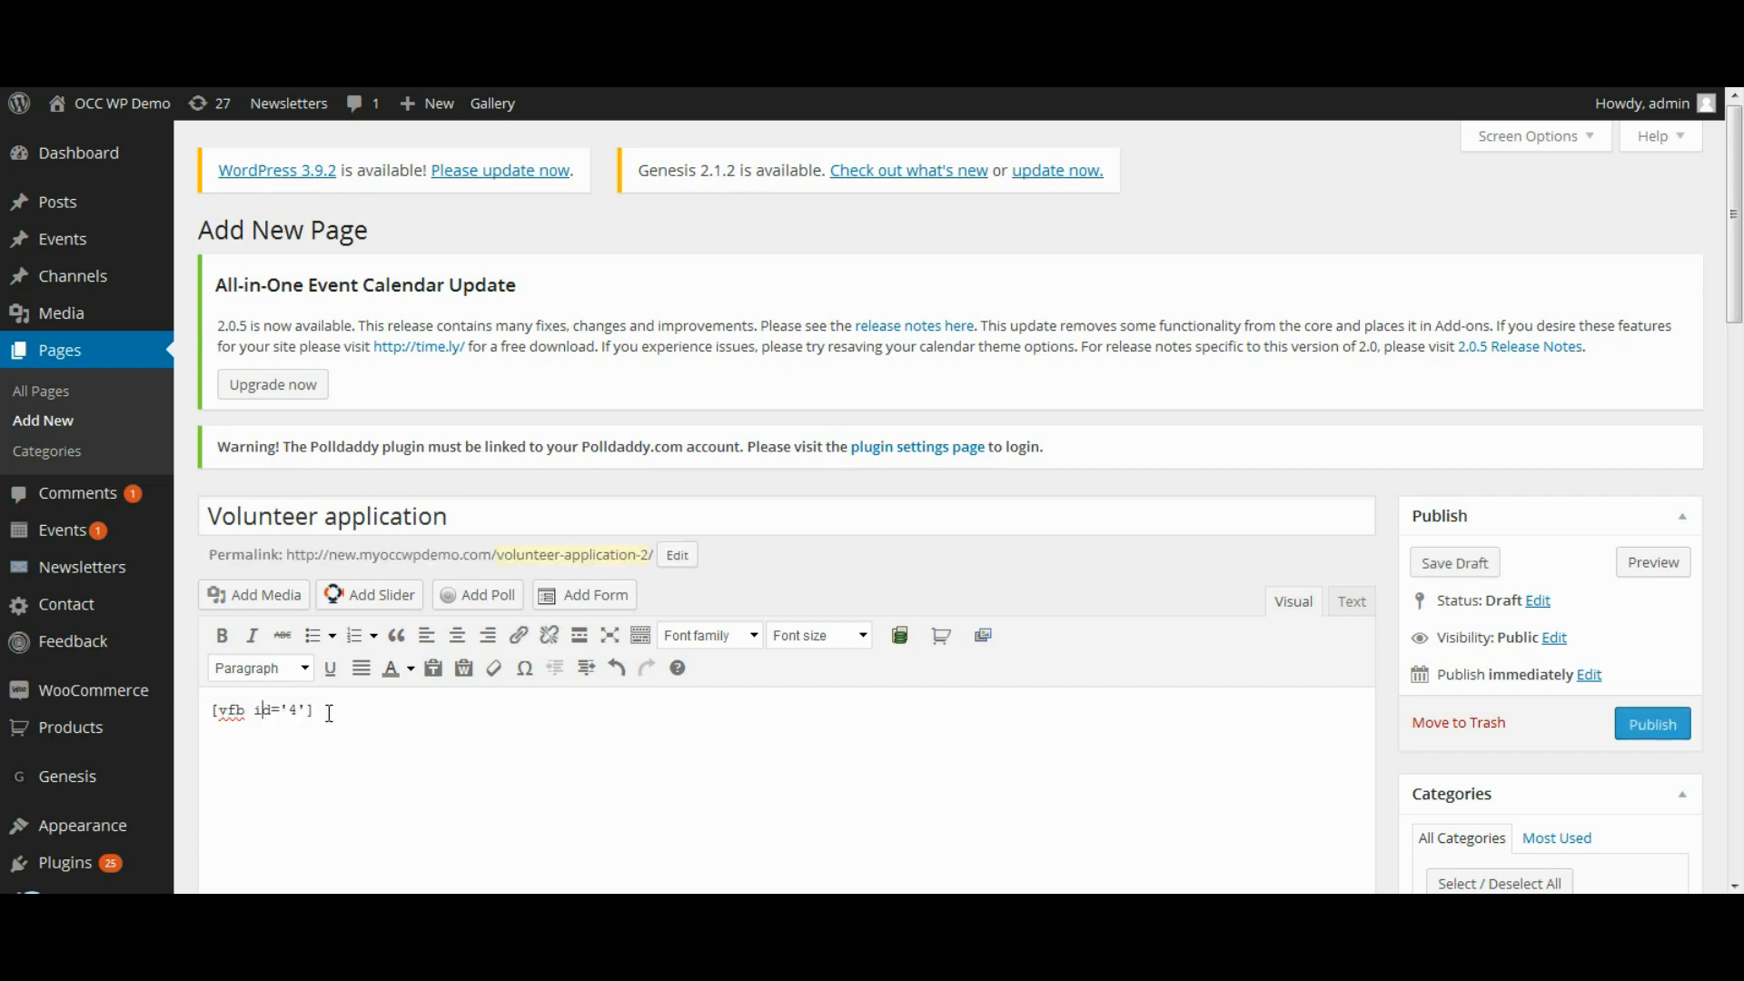
drag(329, 713, 149, 705)
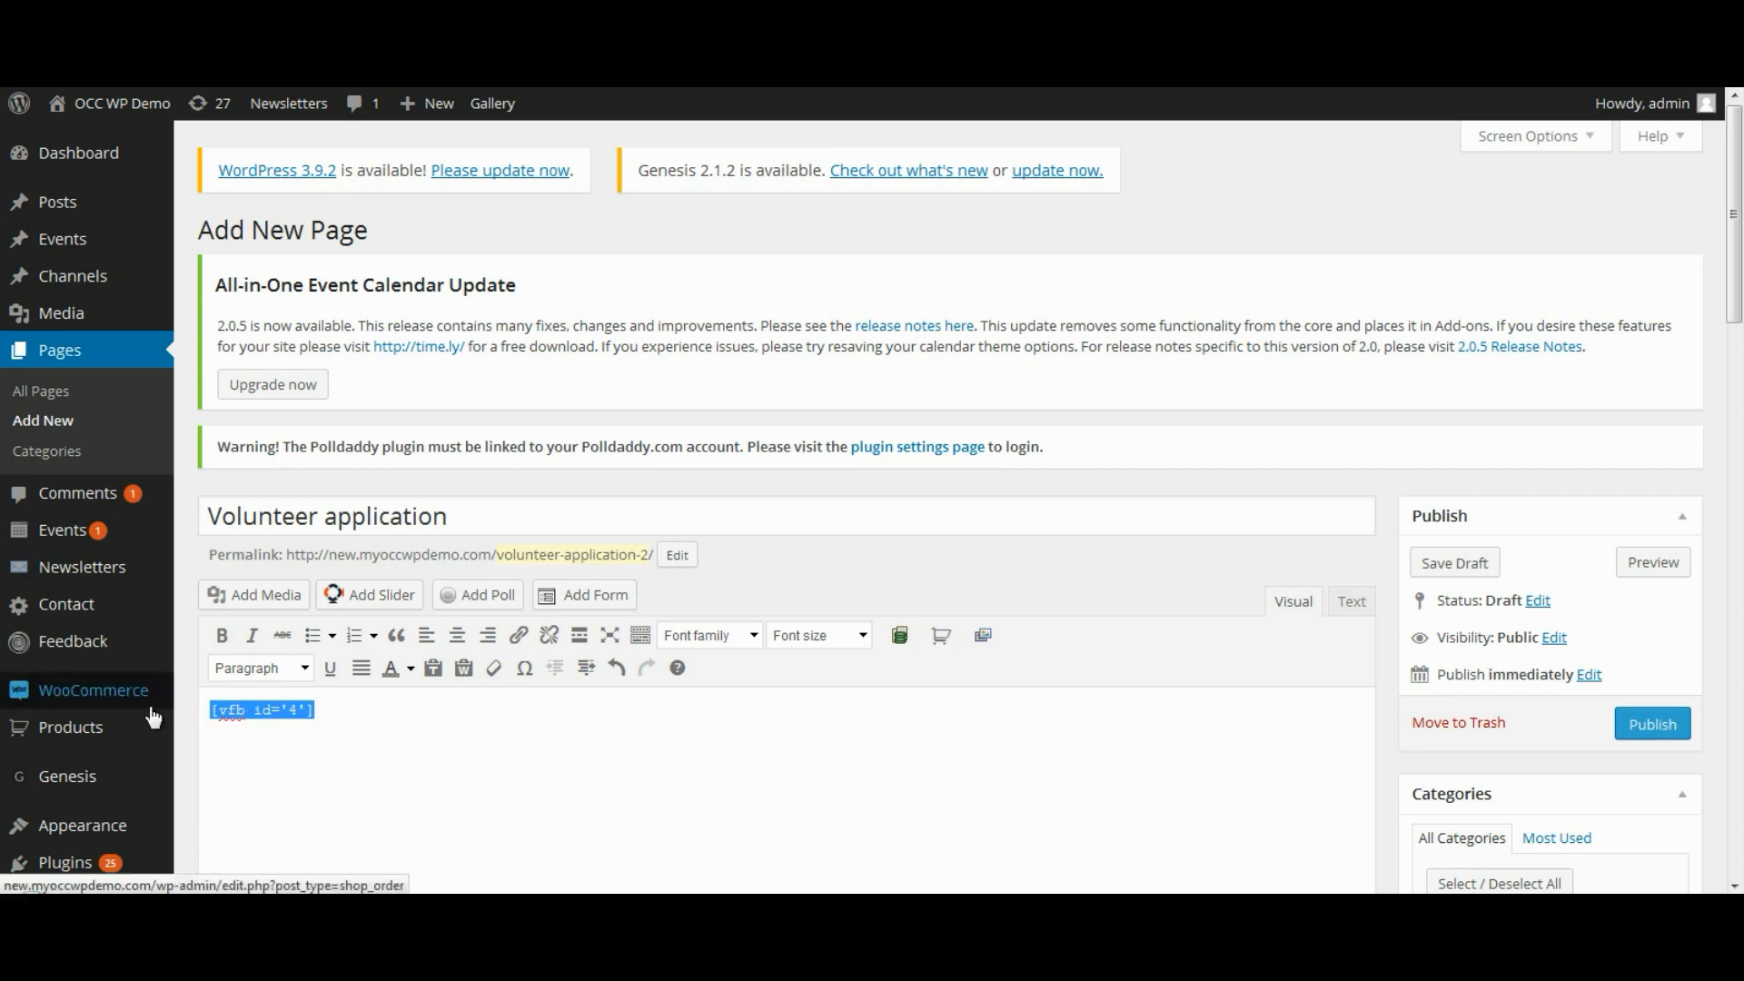
key(Delete)
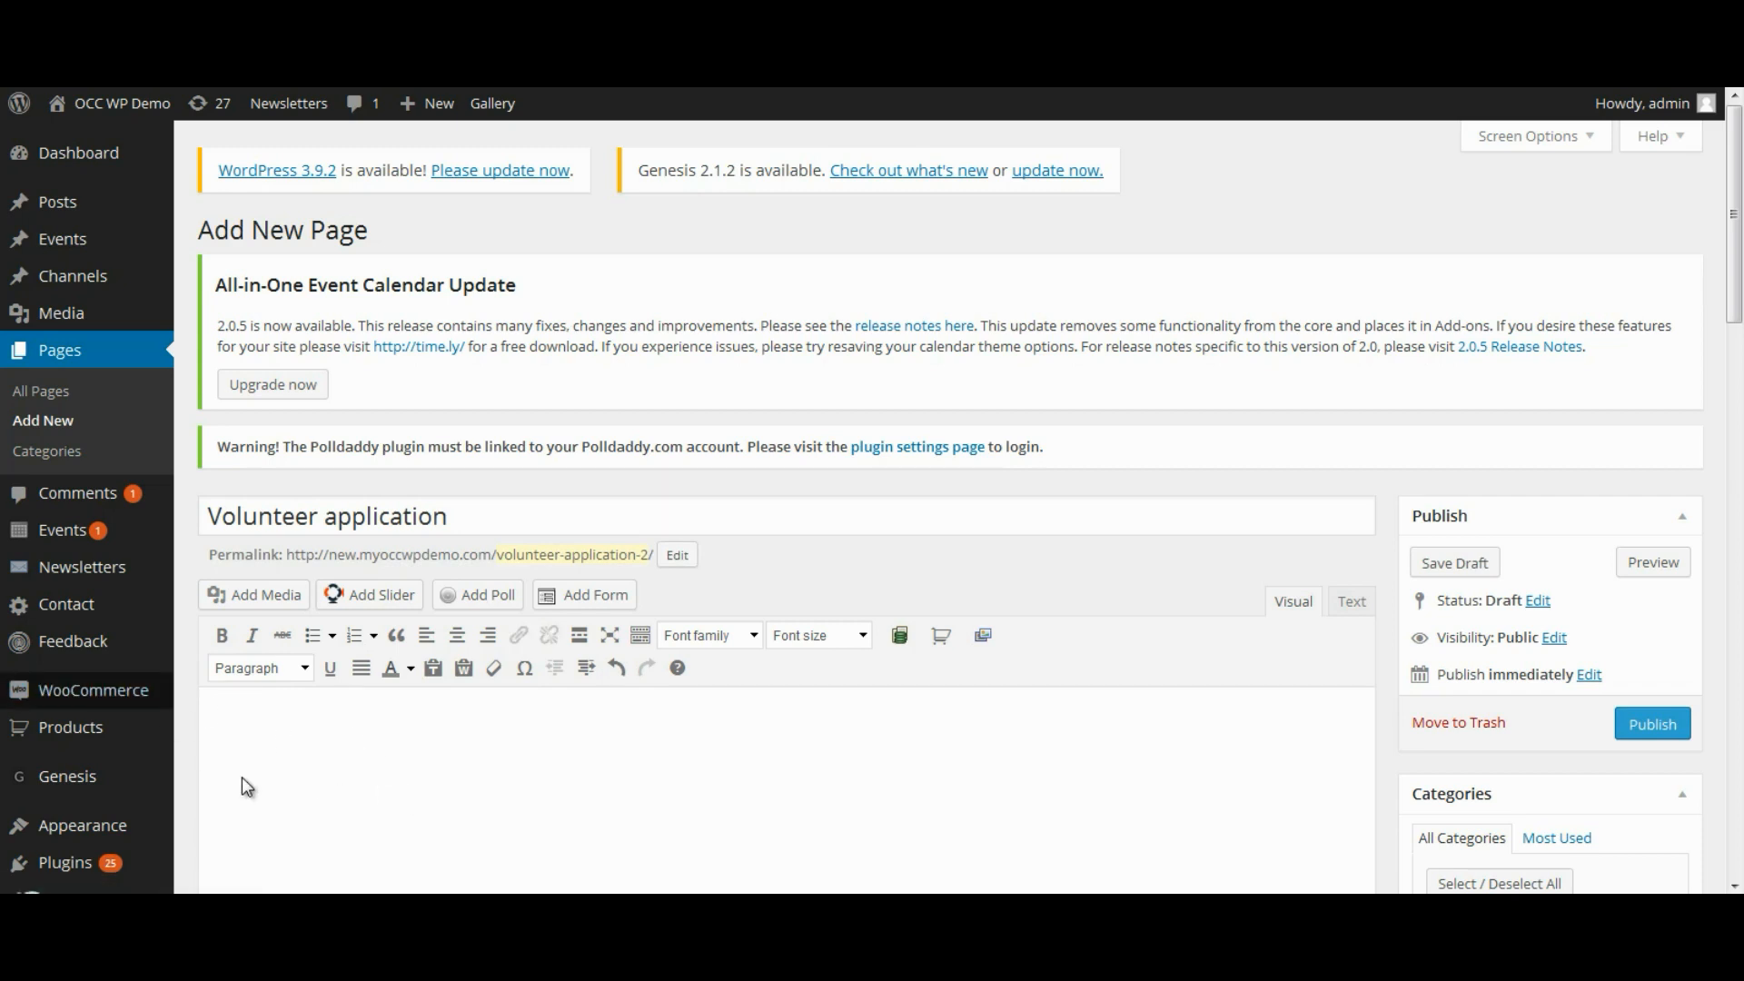
Insert the Visual Form Builder form "Sample Volunteer Form 2" into the page body and publish the page.
click(591, 594)
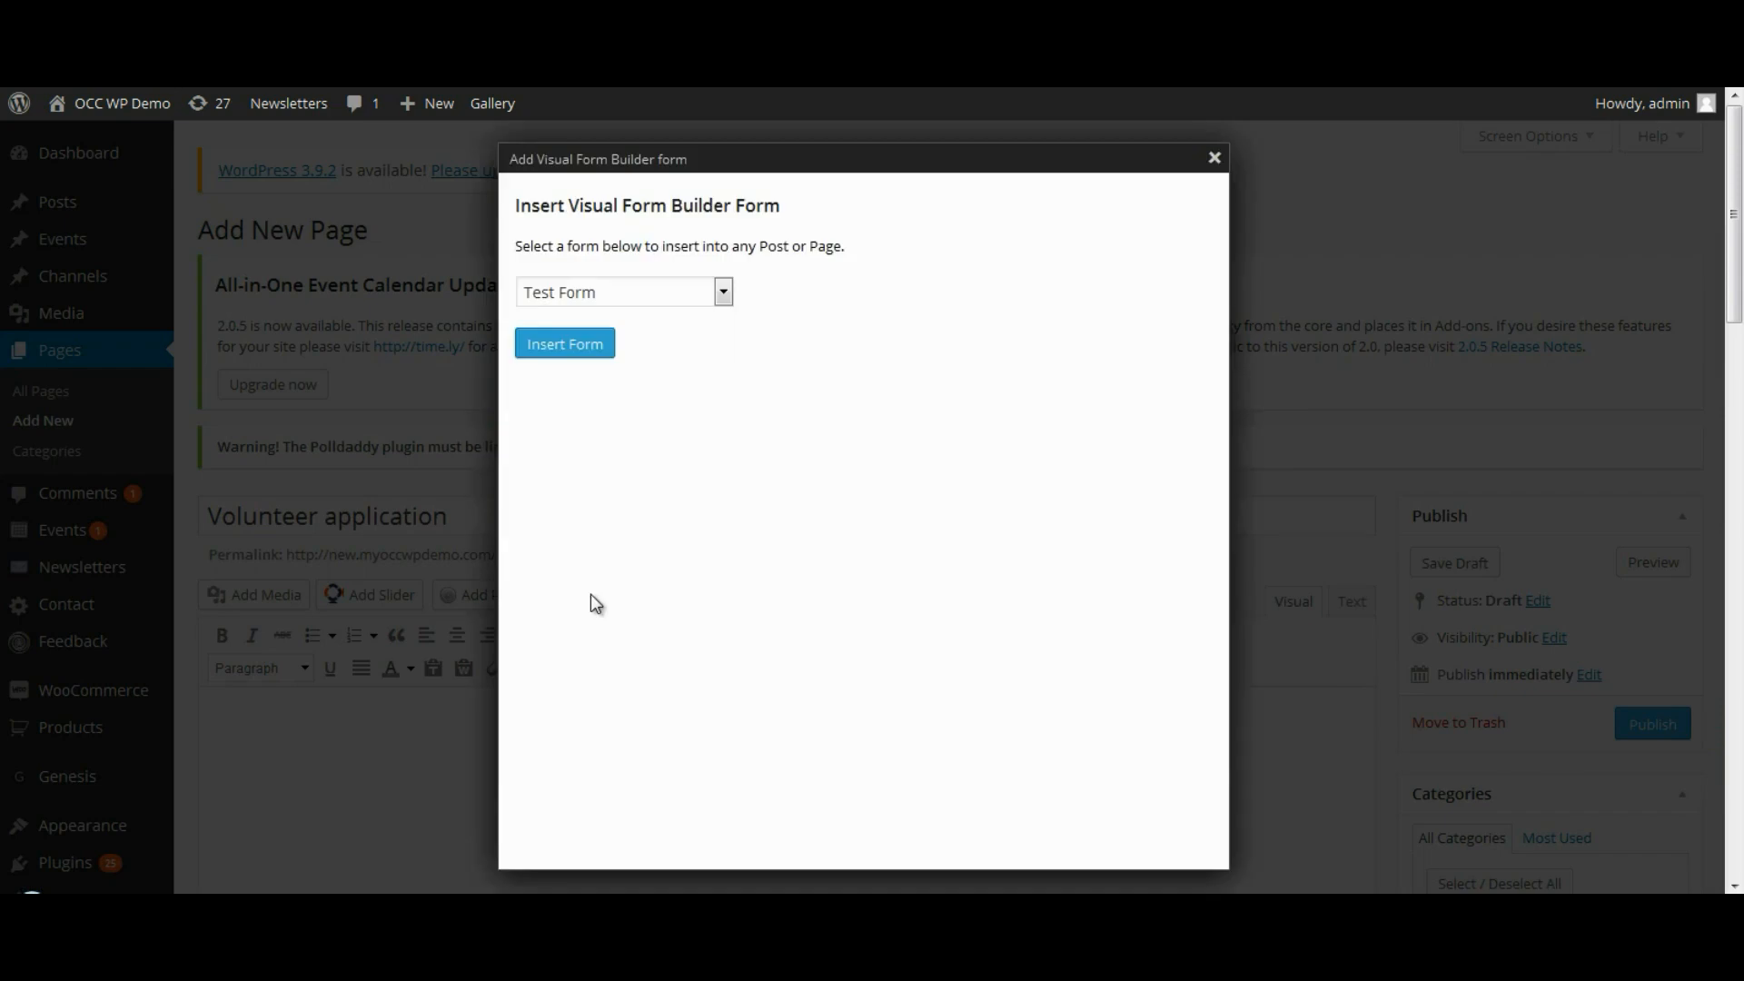
click(724, 292)
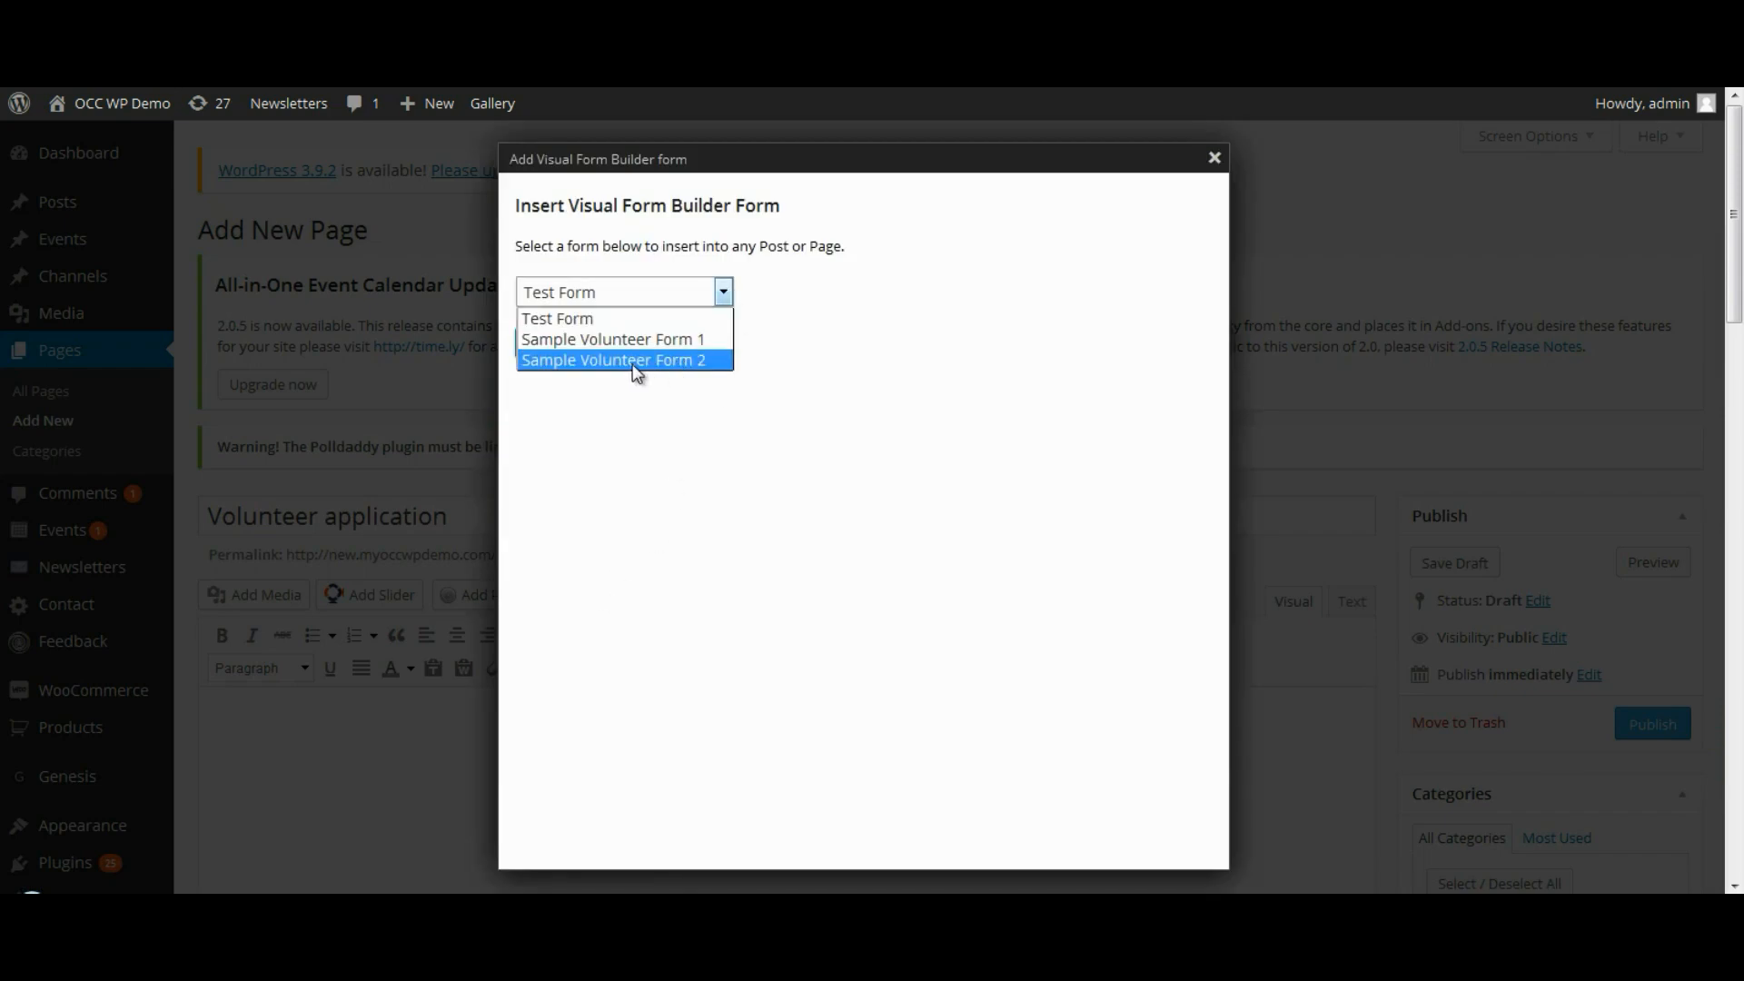
click(558, 360)
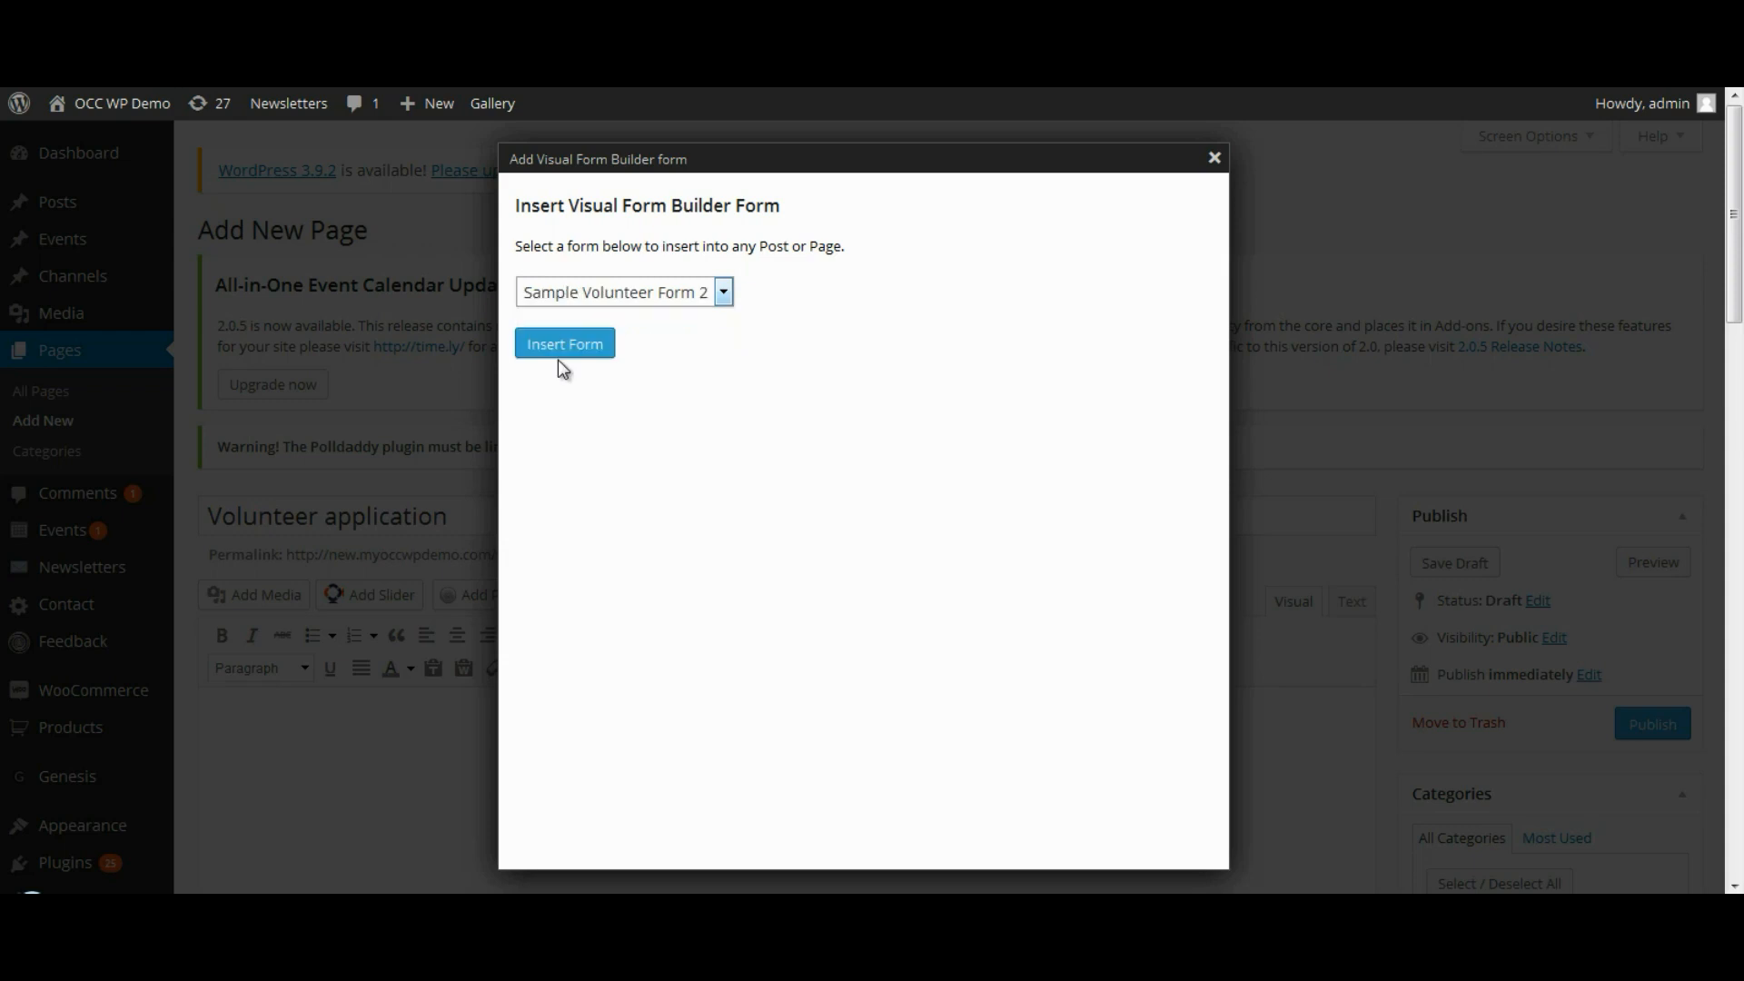
click(554, 346)
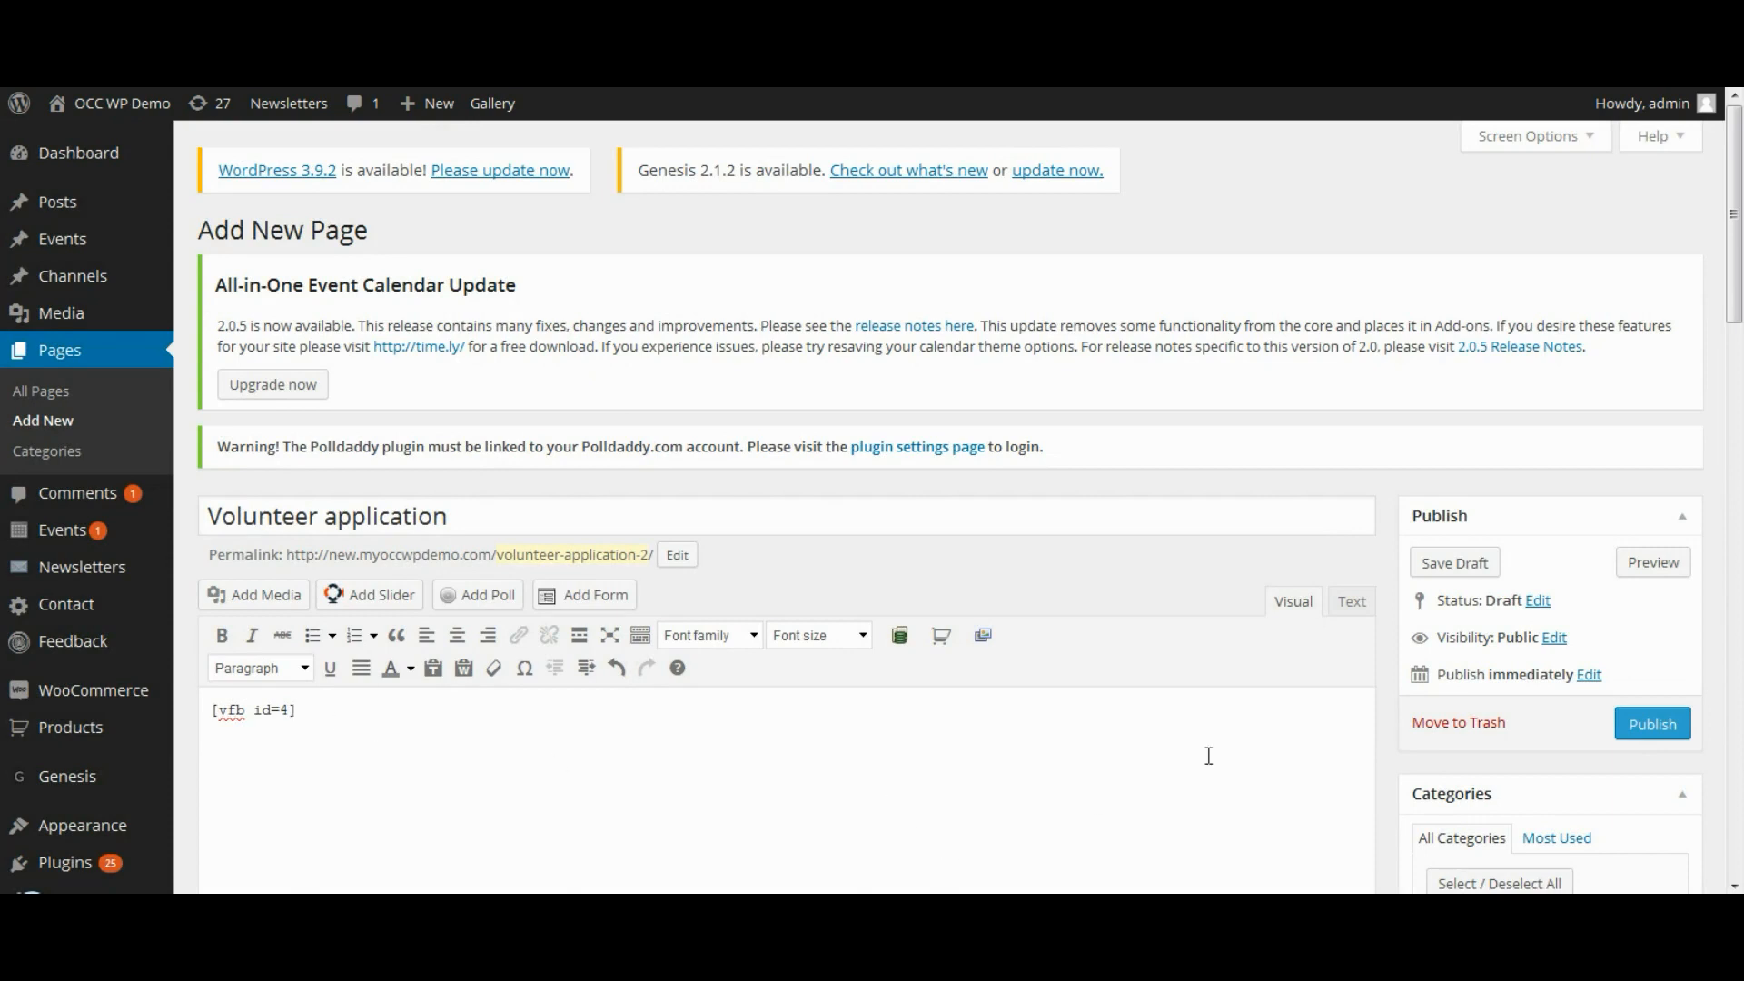
click(1649, 728)
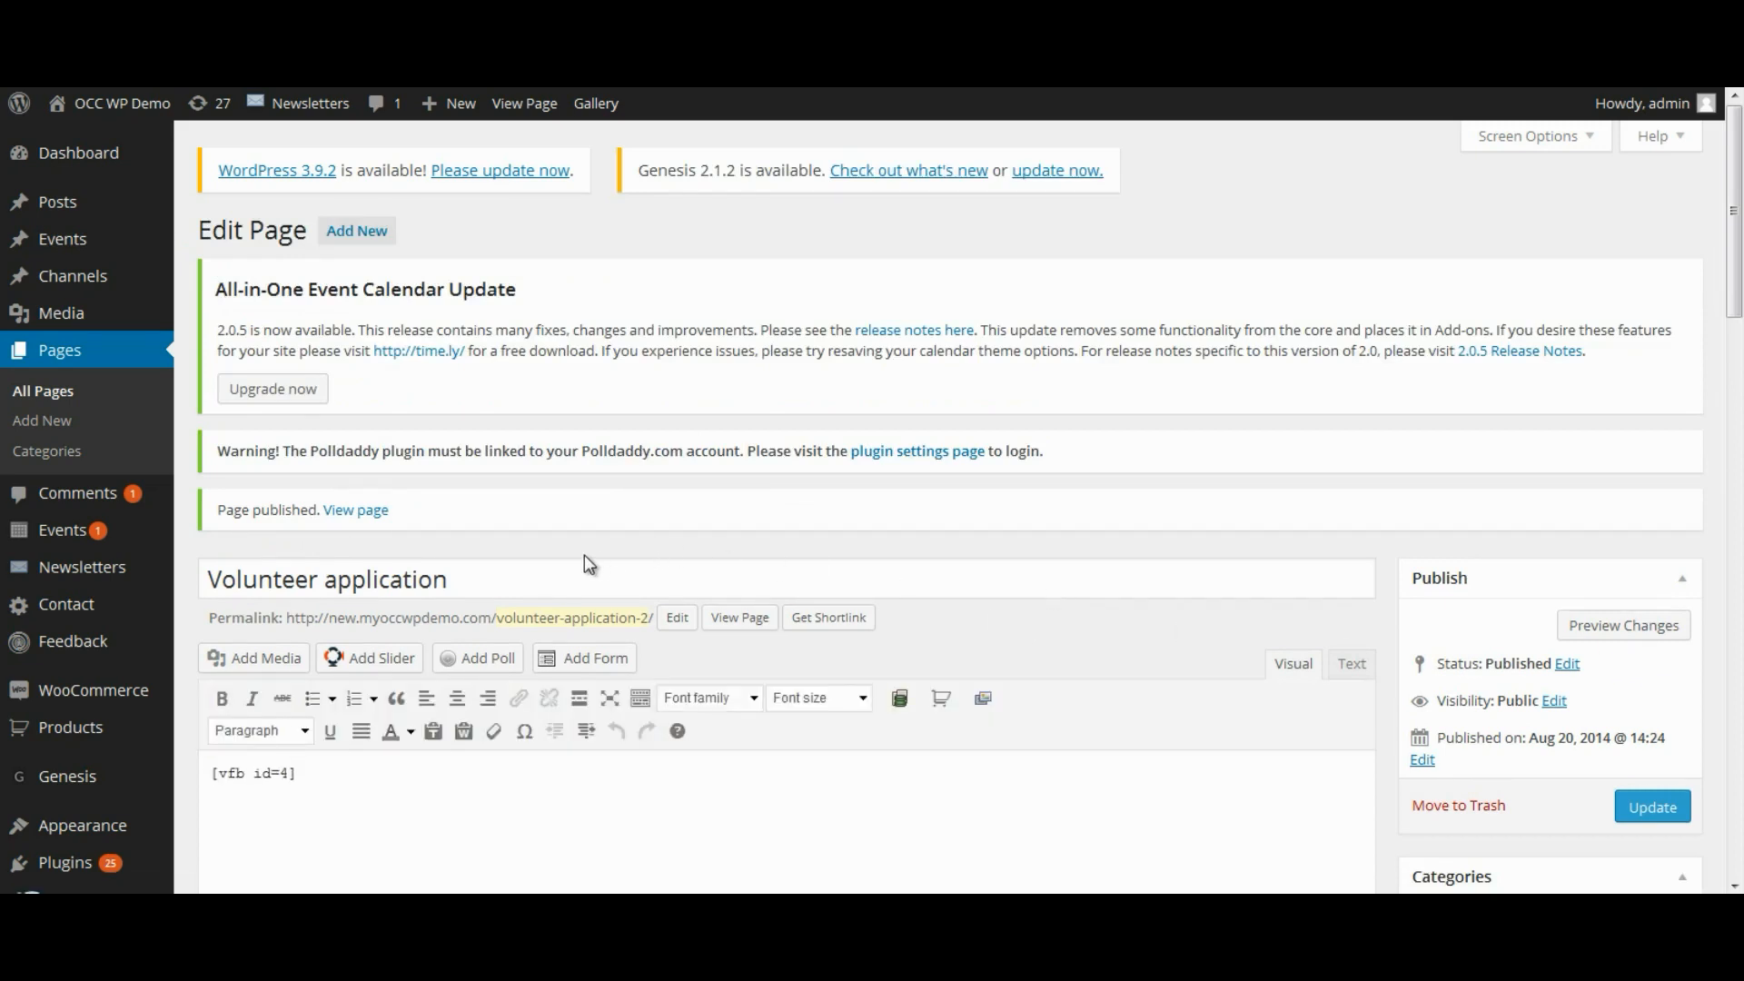
Open the site's menu editor and remove the last "Volunteer application" item from the primary menu structure.
scroll(1271, 409, down, 2)
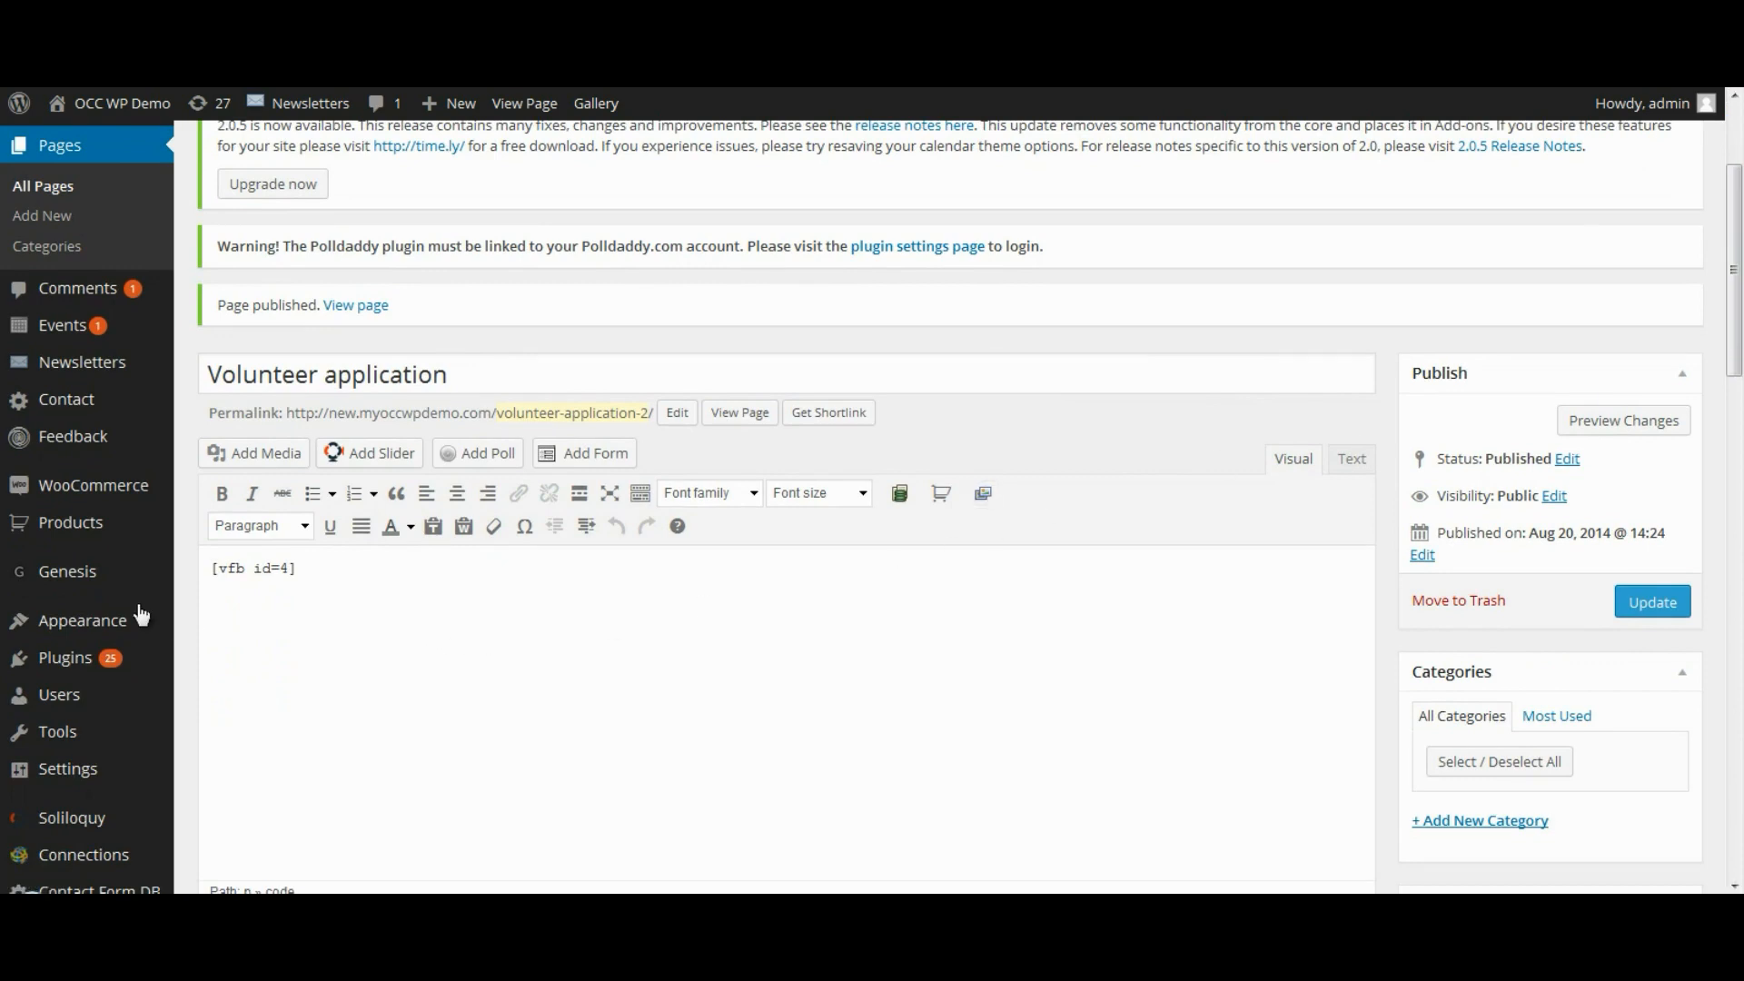
mouse_move(66, 620)
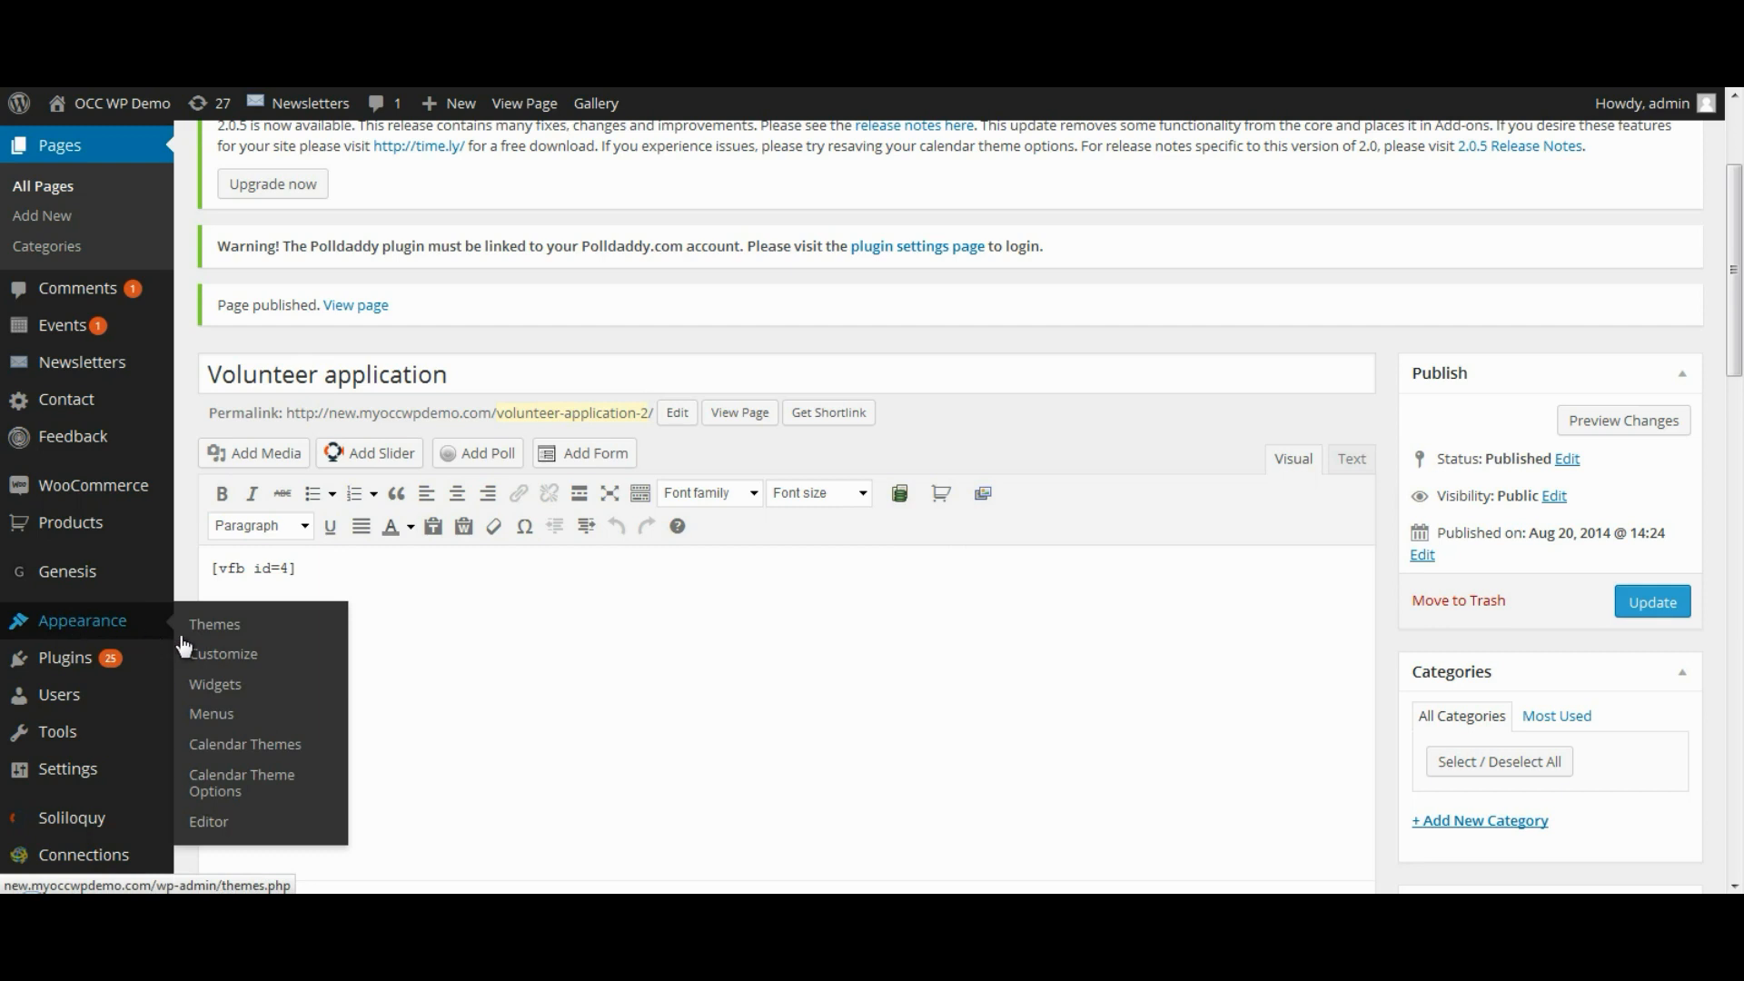
click(200, 715)
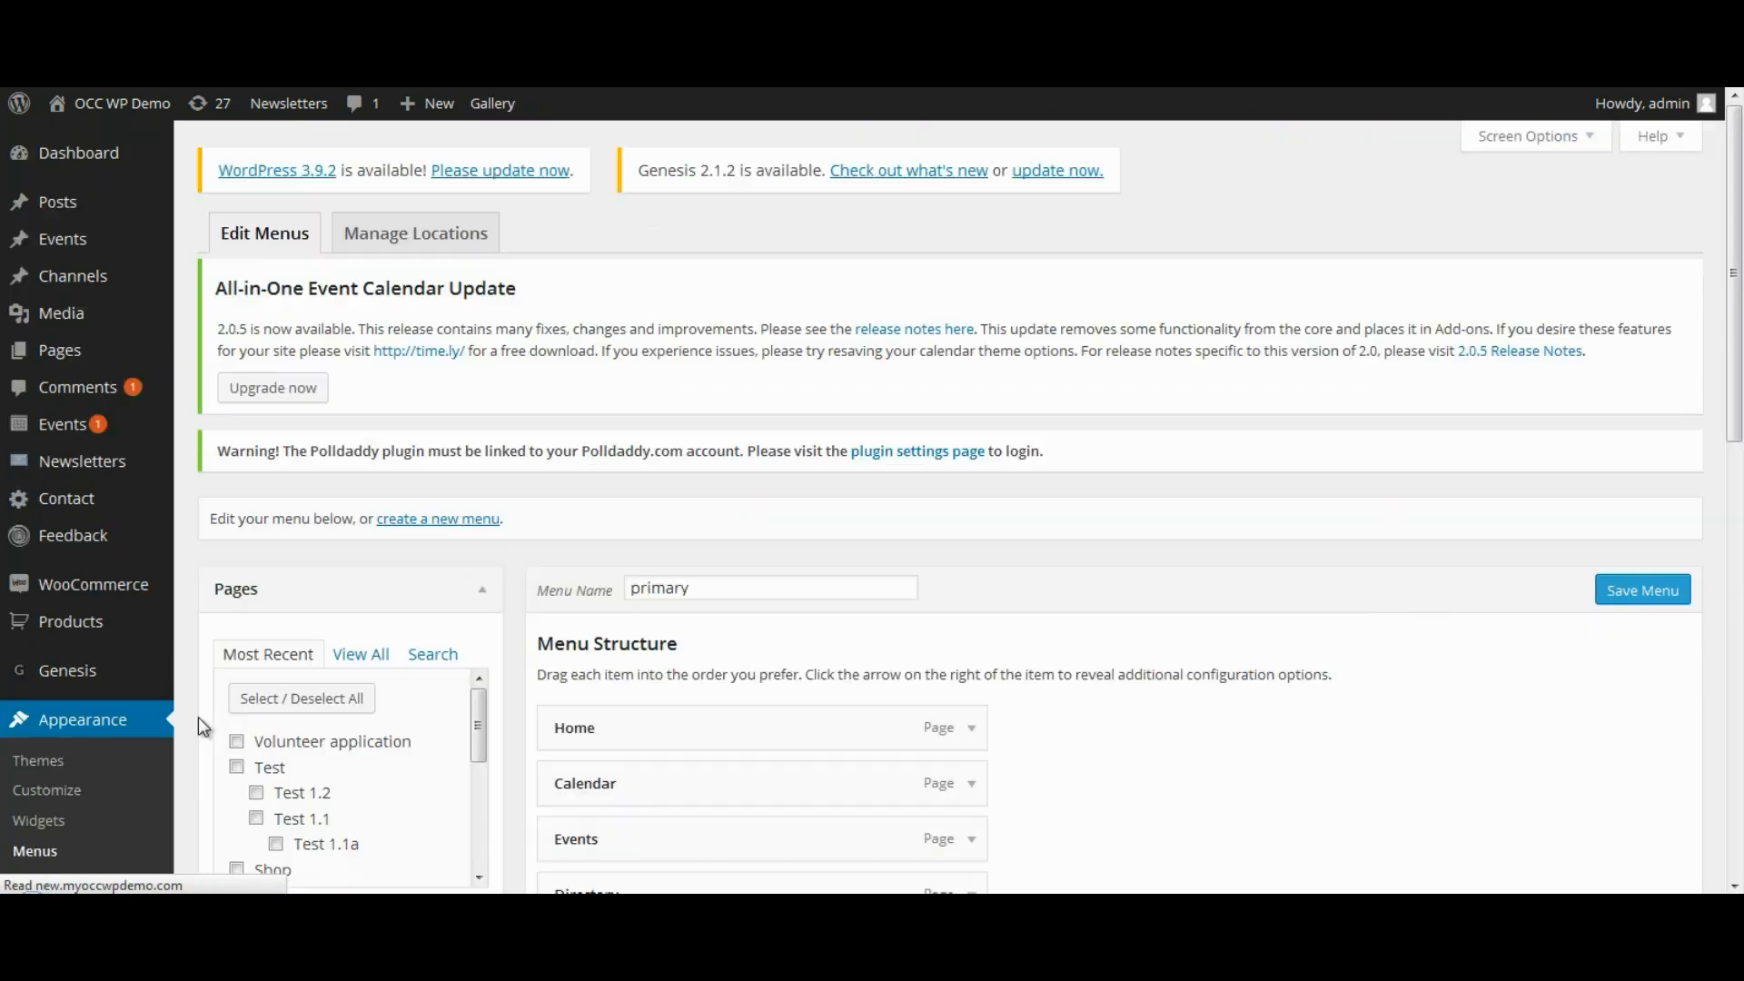
drag(1733, 418, 1737, 763)
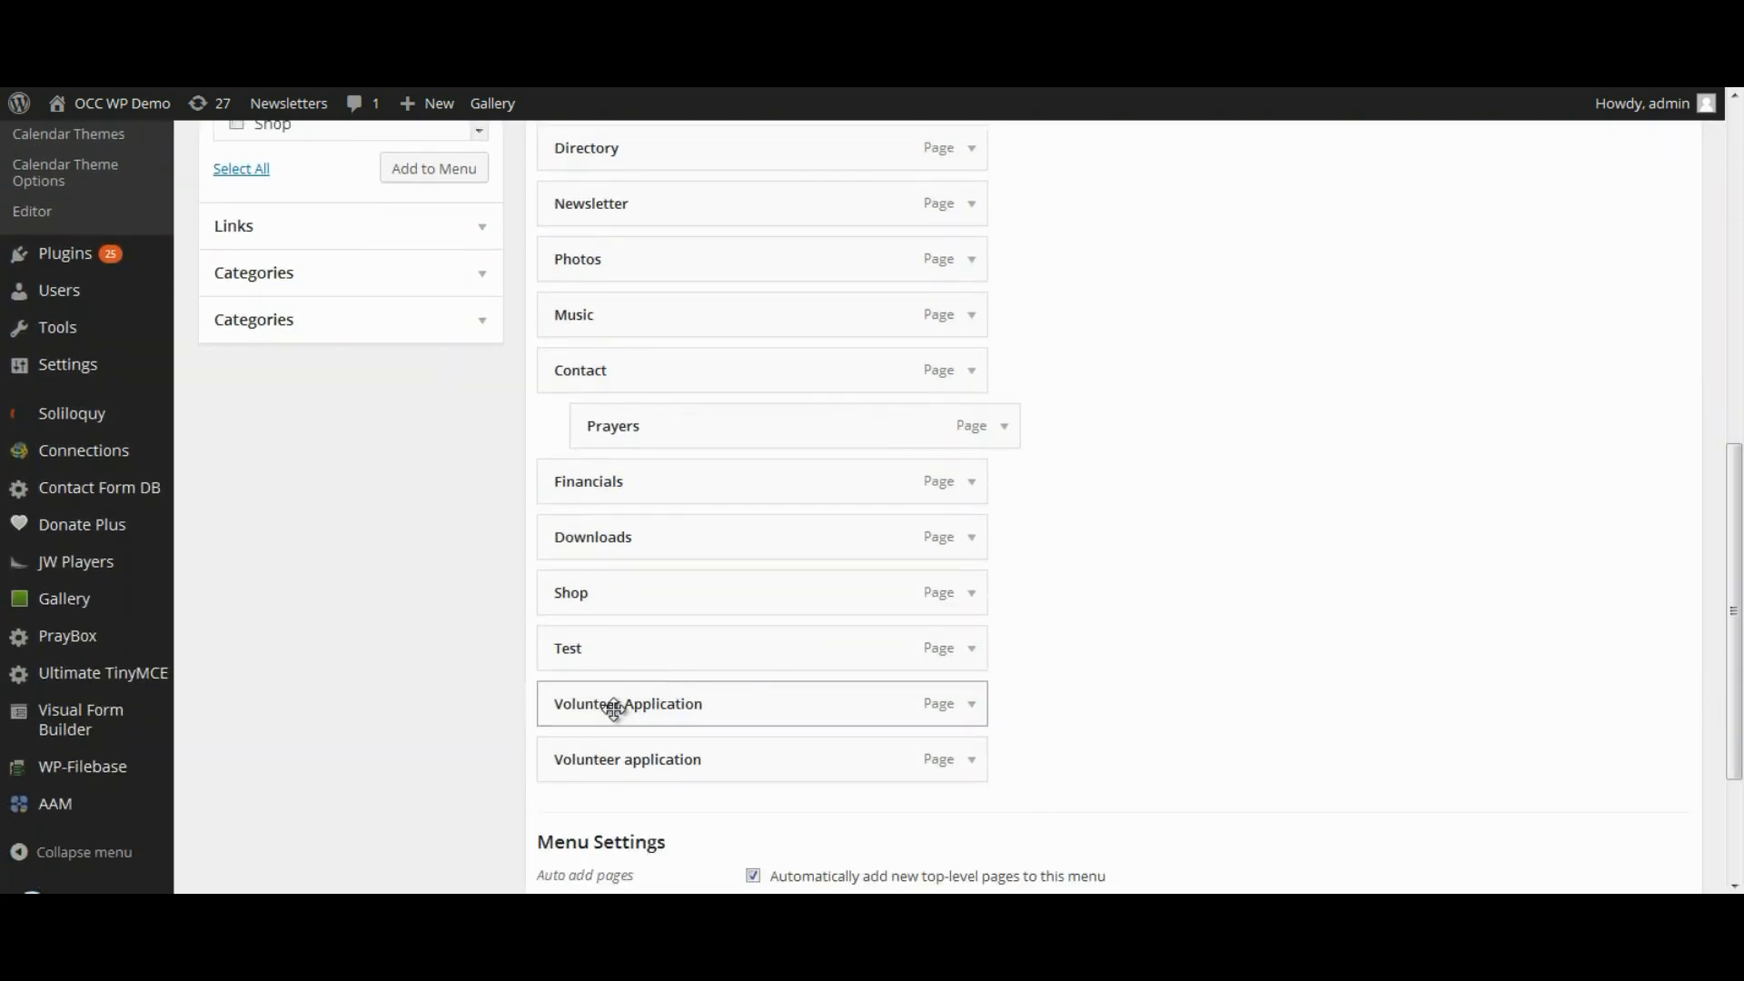
click(970, 763)
scroll(1269, 749, down, 1)
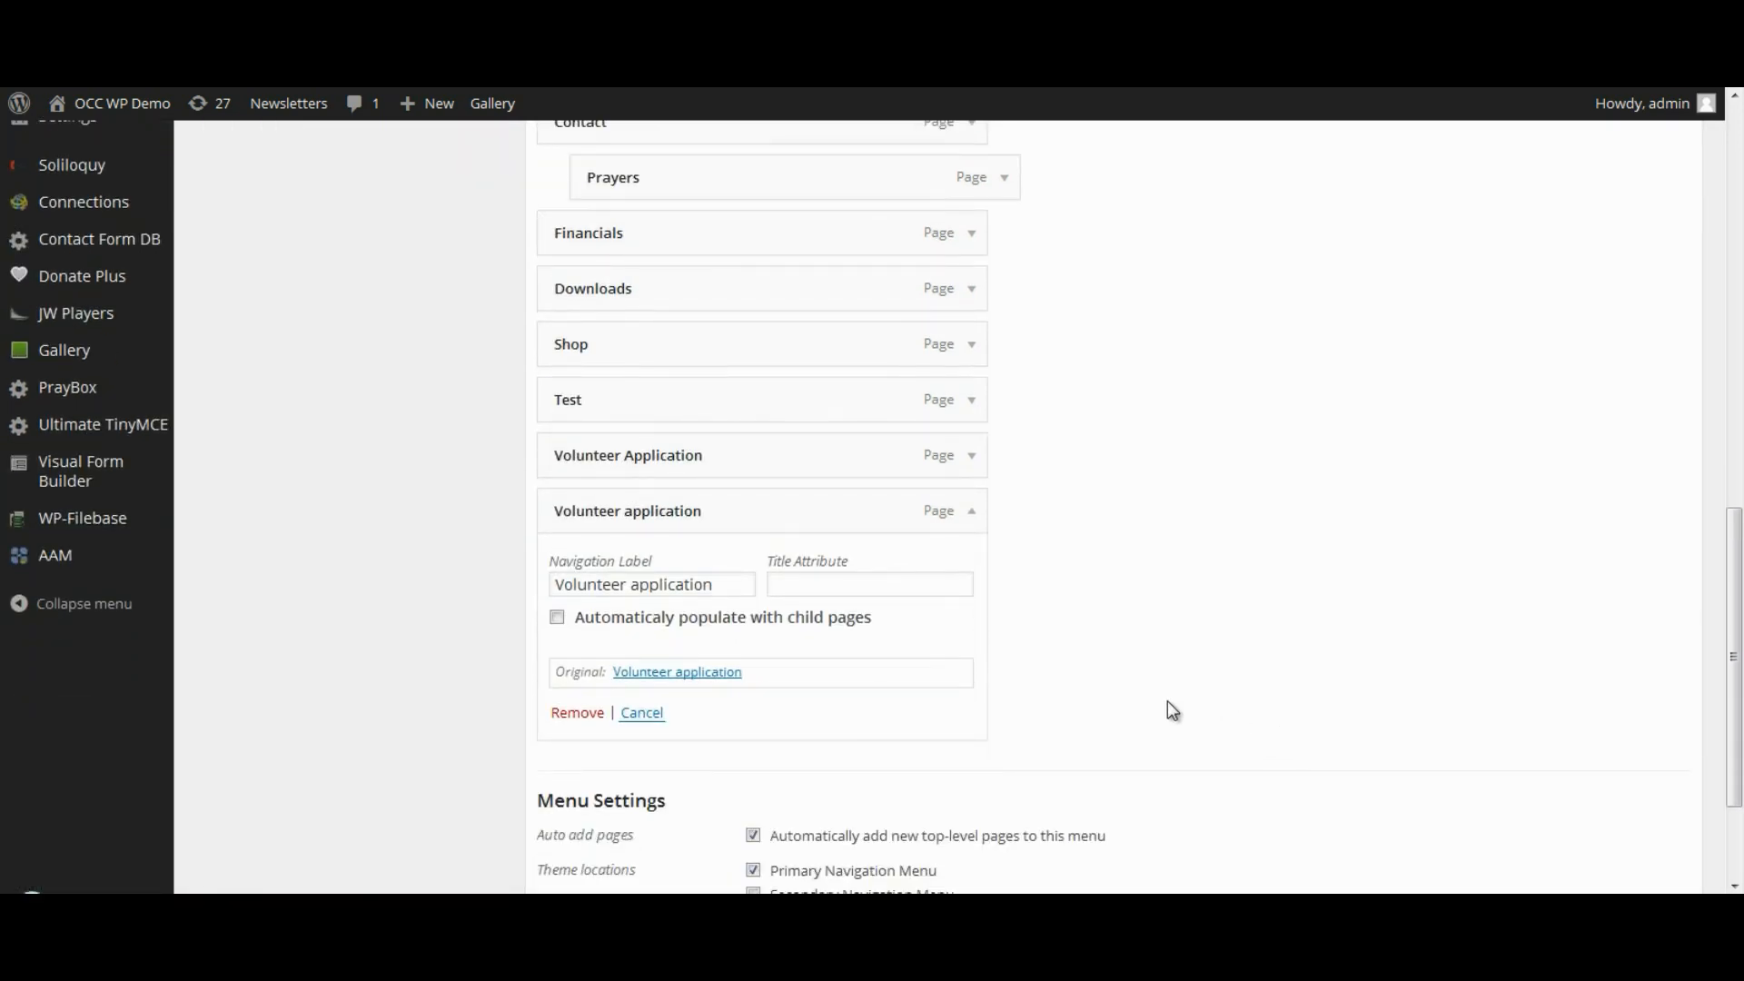
click(575, 712)
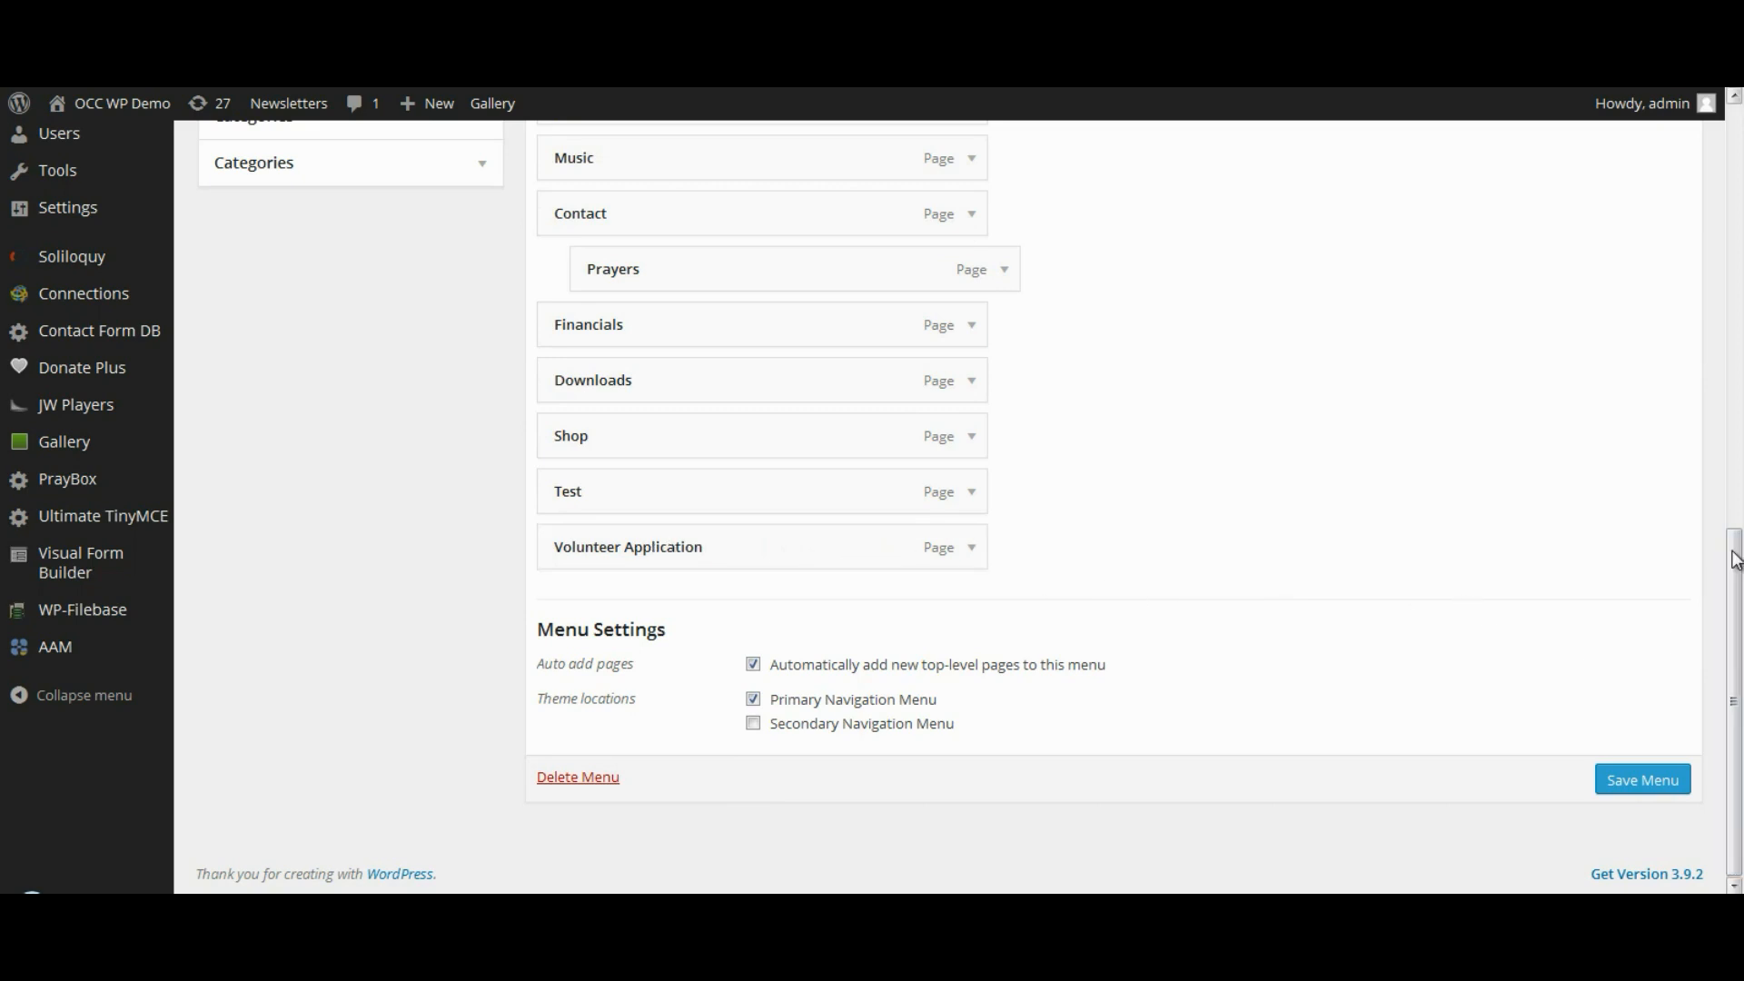
drag(1736, 567, 1738, 140)
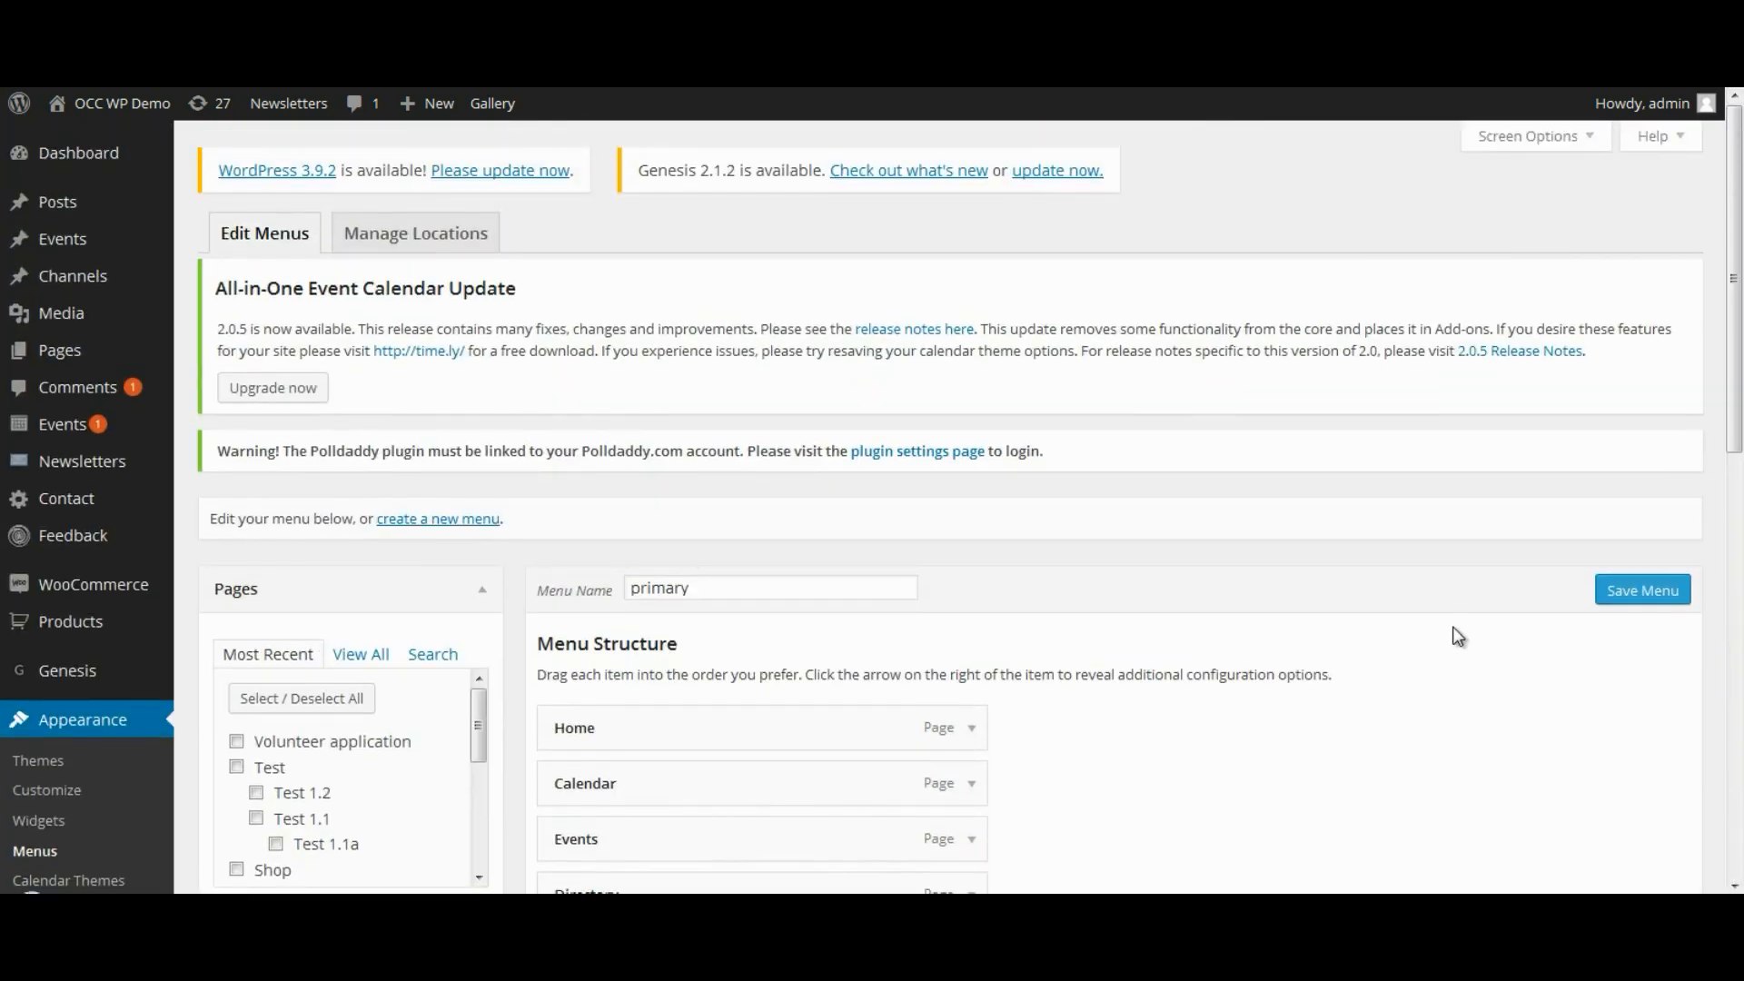
Switch to the public OCC WP Demo site in Chrome and open the new Volunteer application page from its navigation.
mouse_move(1418, 910)
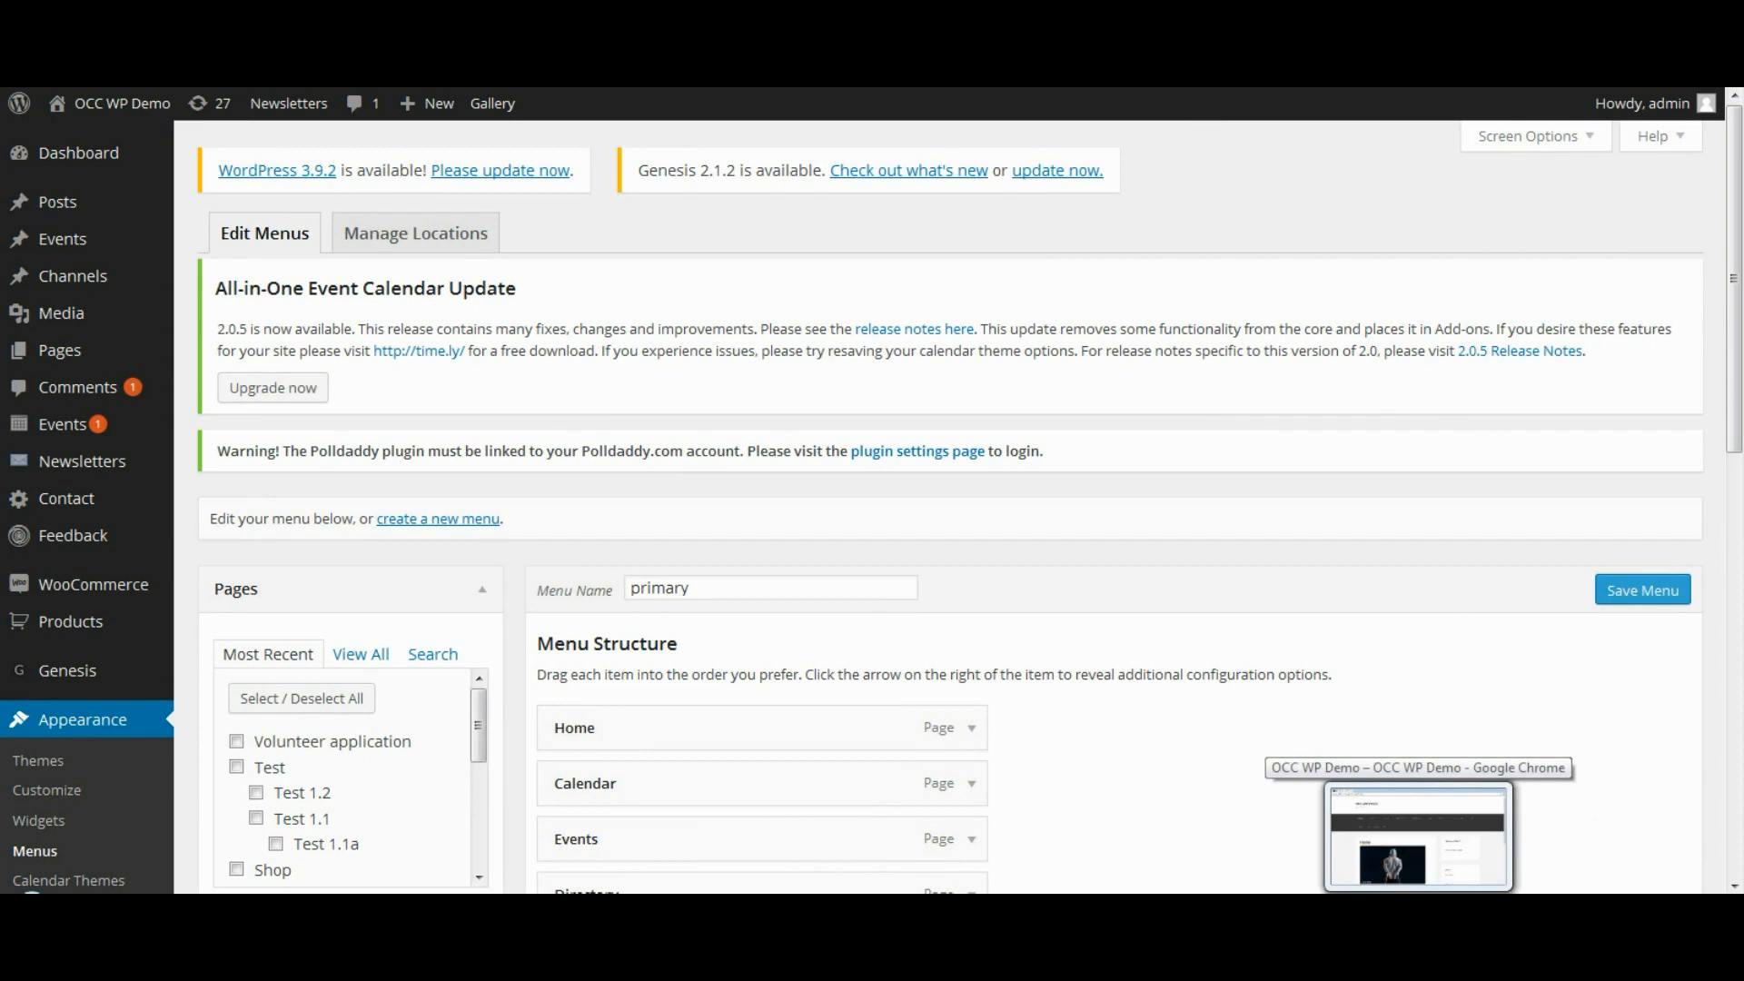
click(1418, 910)
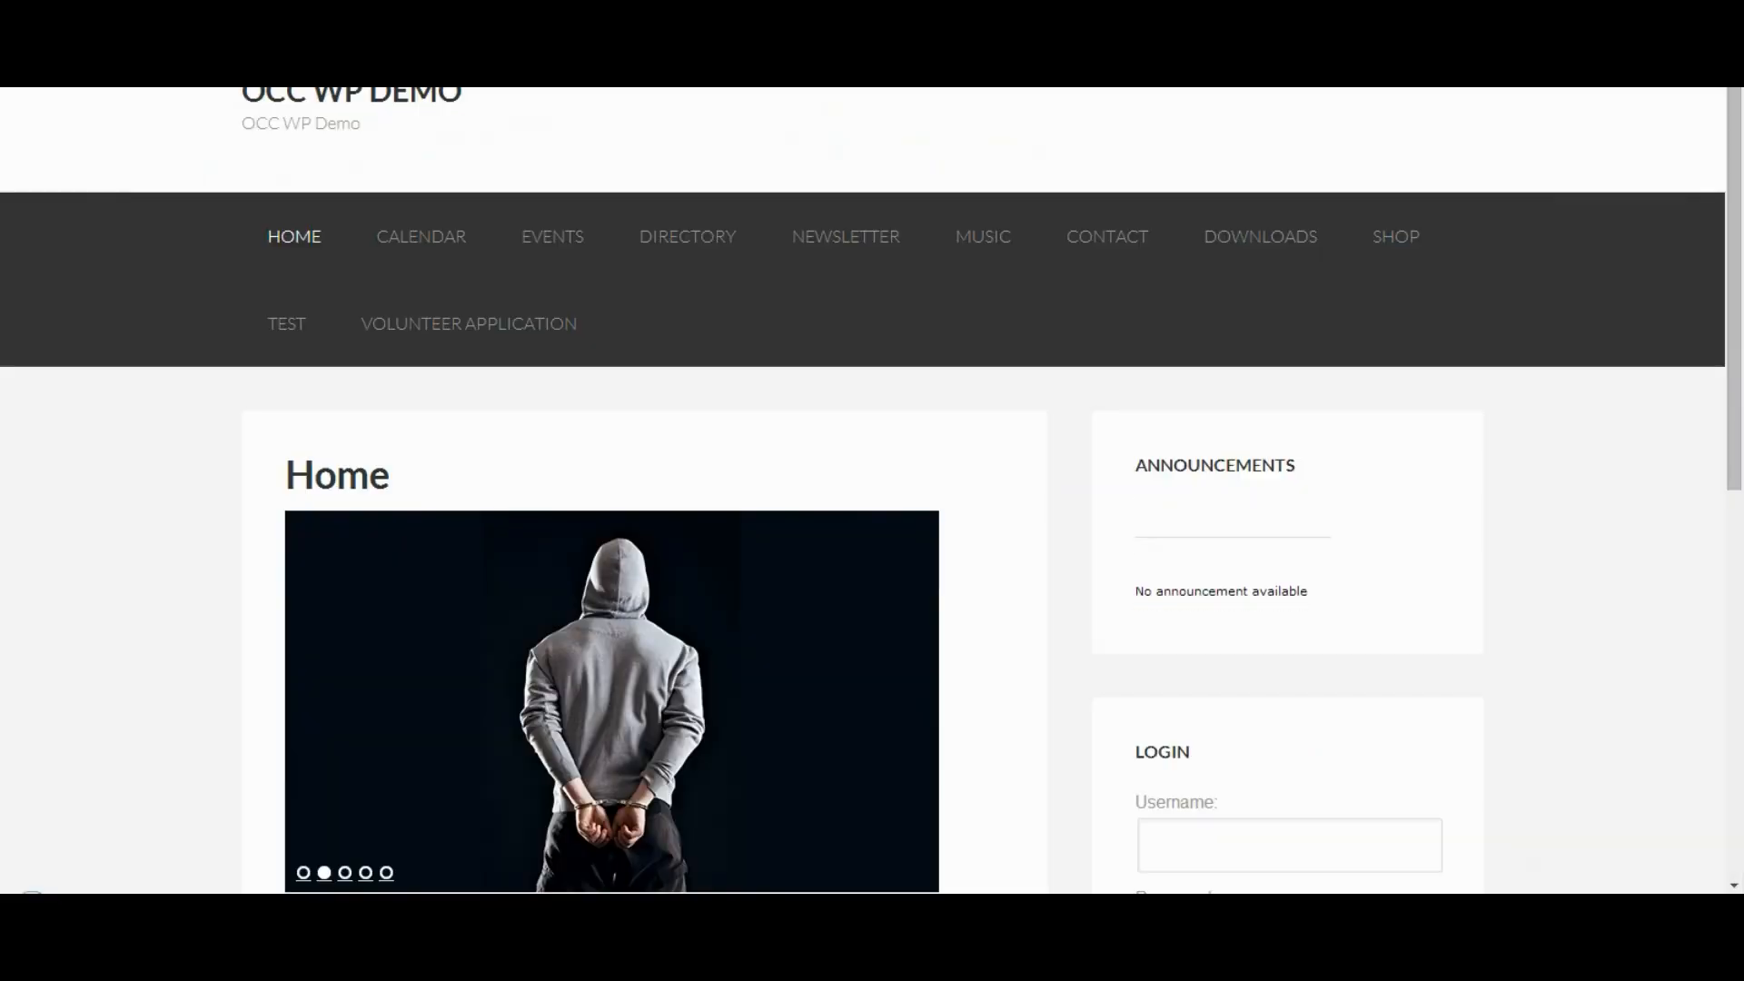
click(475, 321)
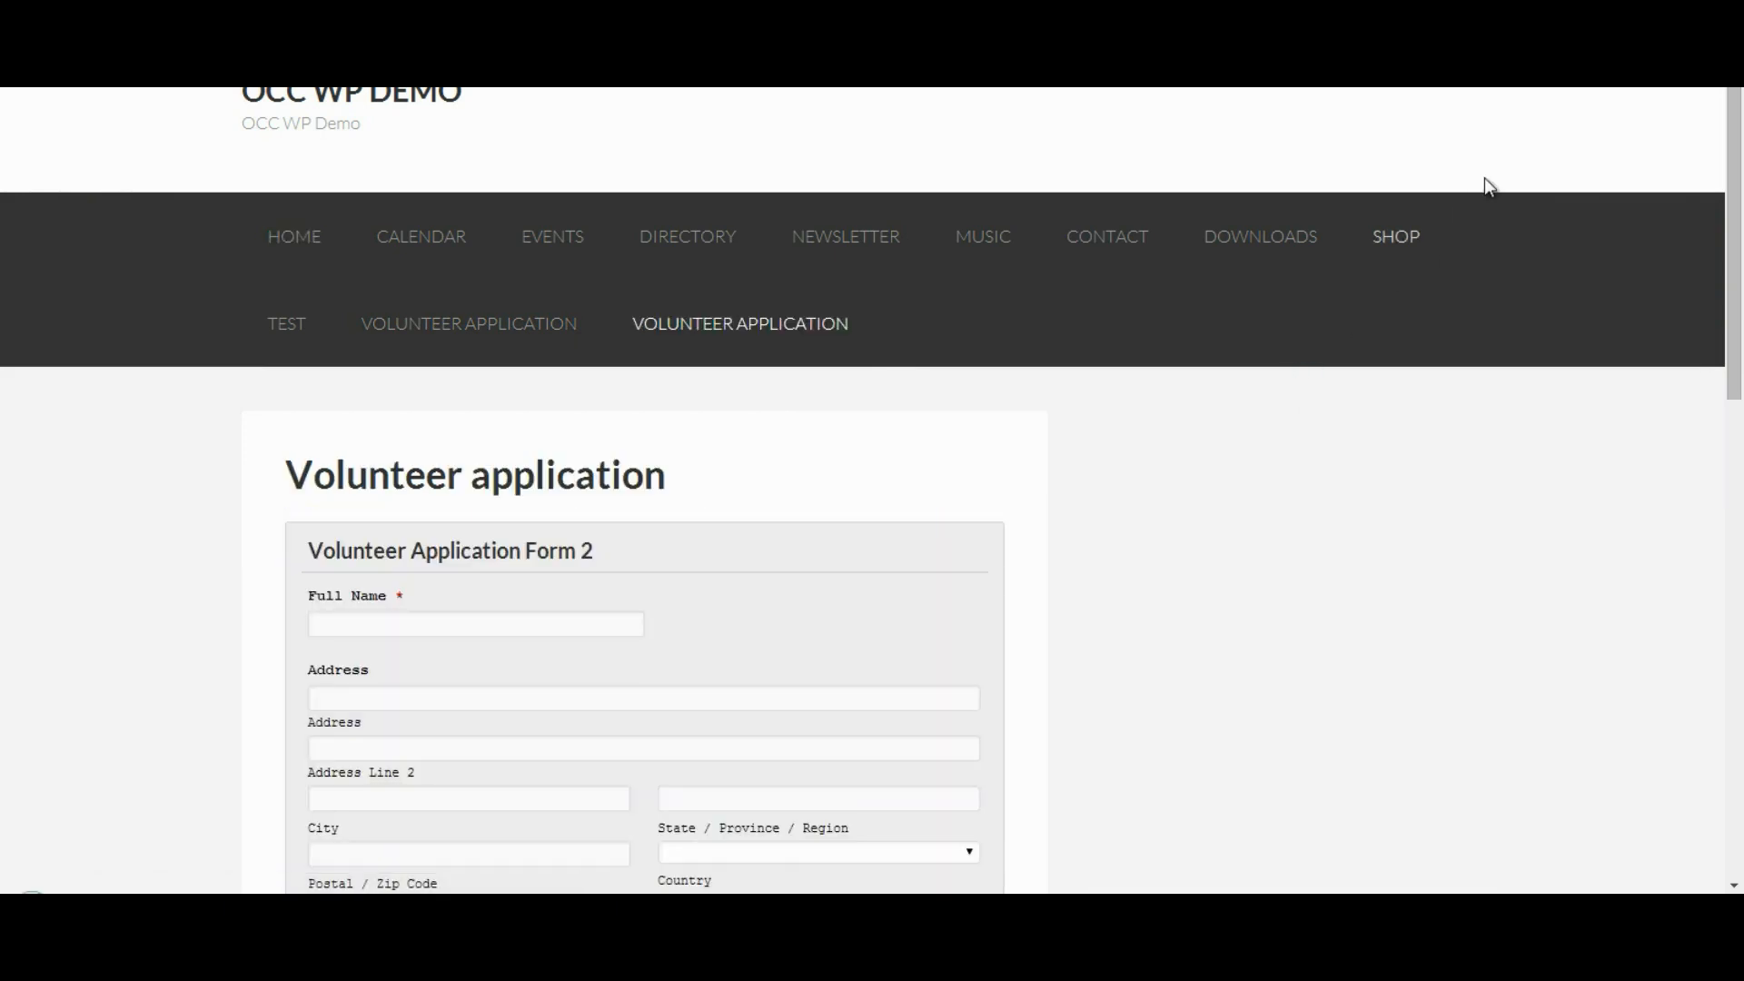
Set the published form's Phone Type to Work and try out the email, contact time and volunteering reason fields.
drag(1728, 163, 1736, 359)
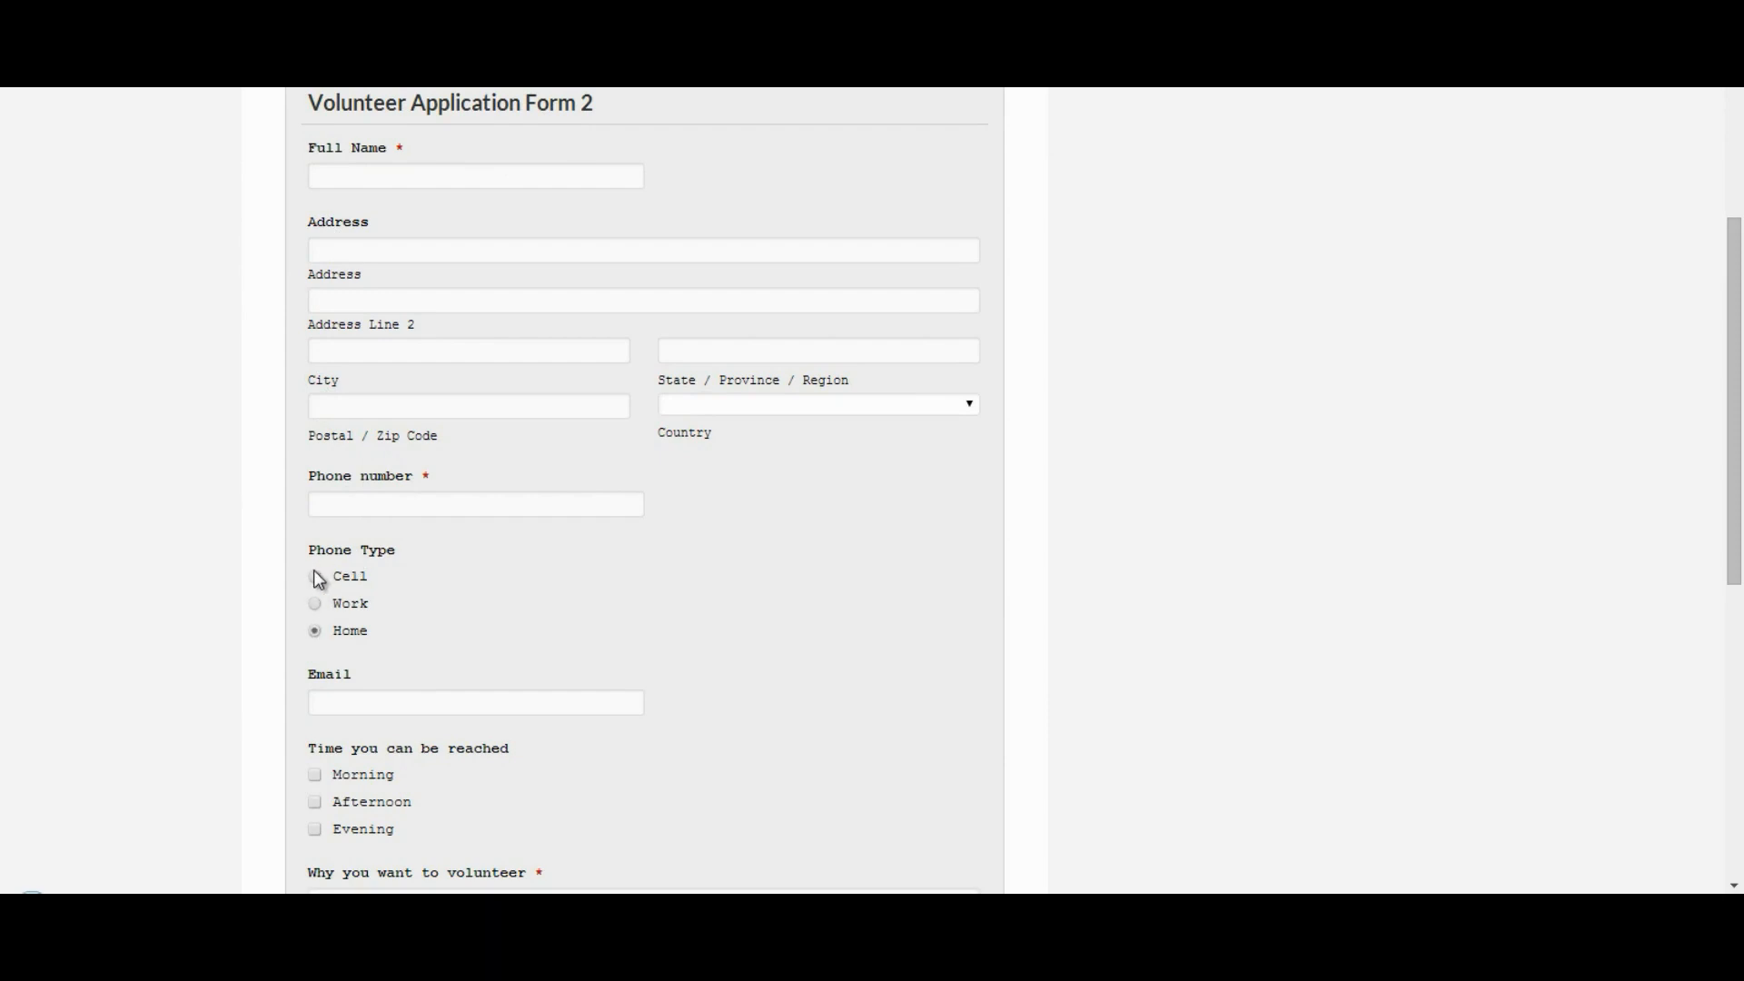
click(316, 603)
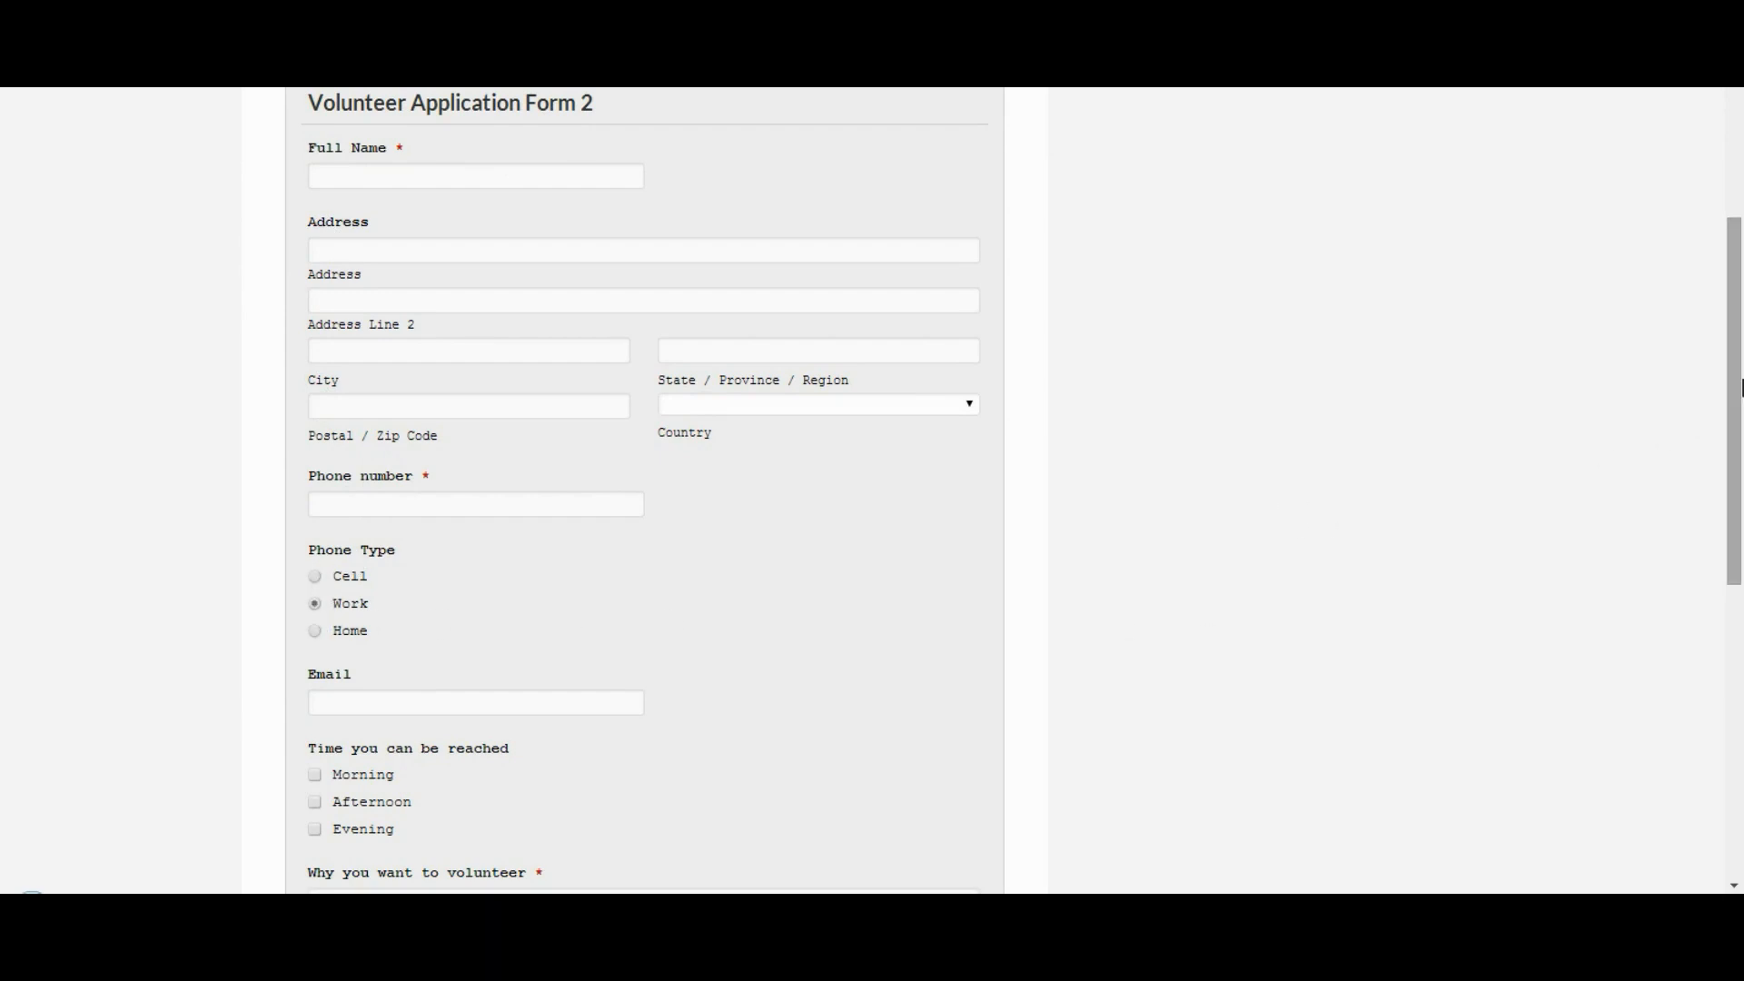
scroll(1734, 400, down, 3)
click(451, 449)
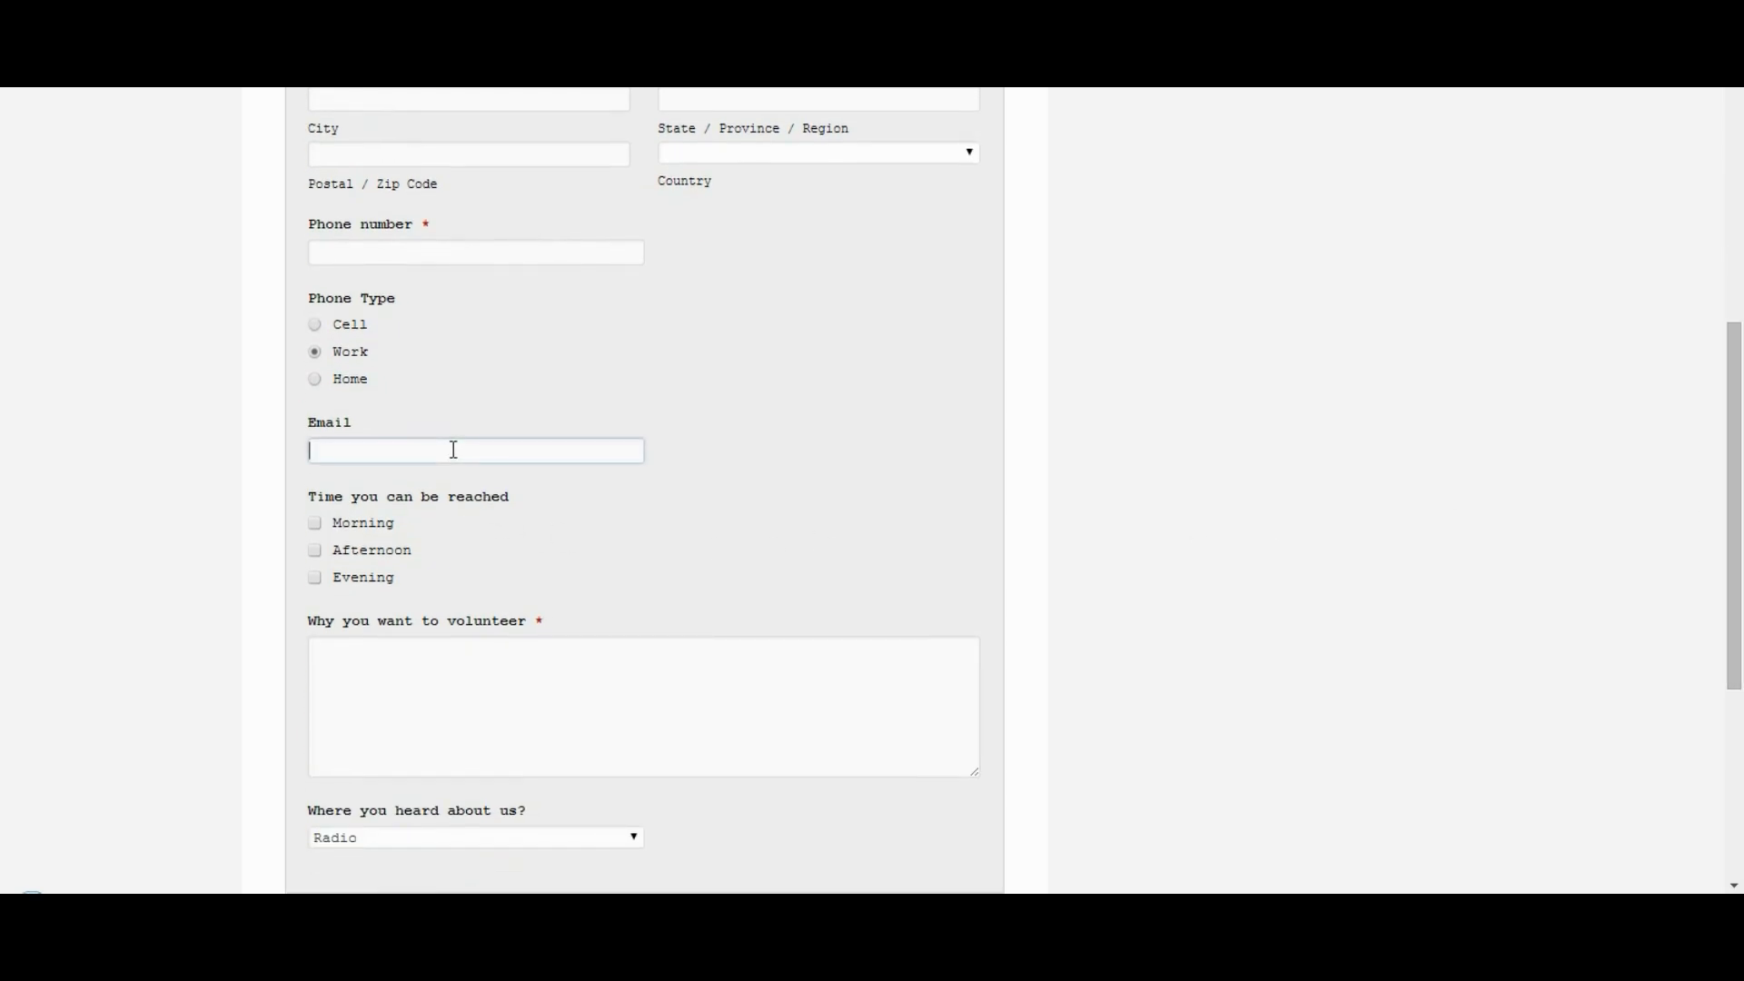
click(315, 524)
click(315, 578)
click(410, 668)
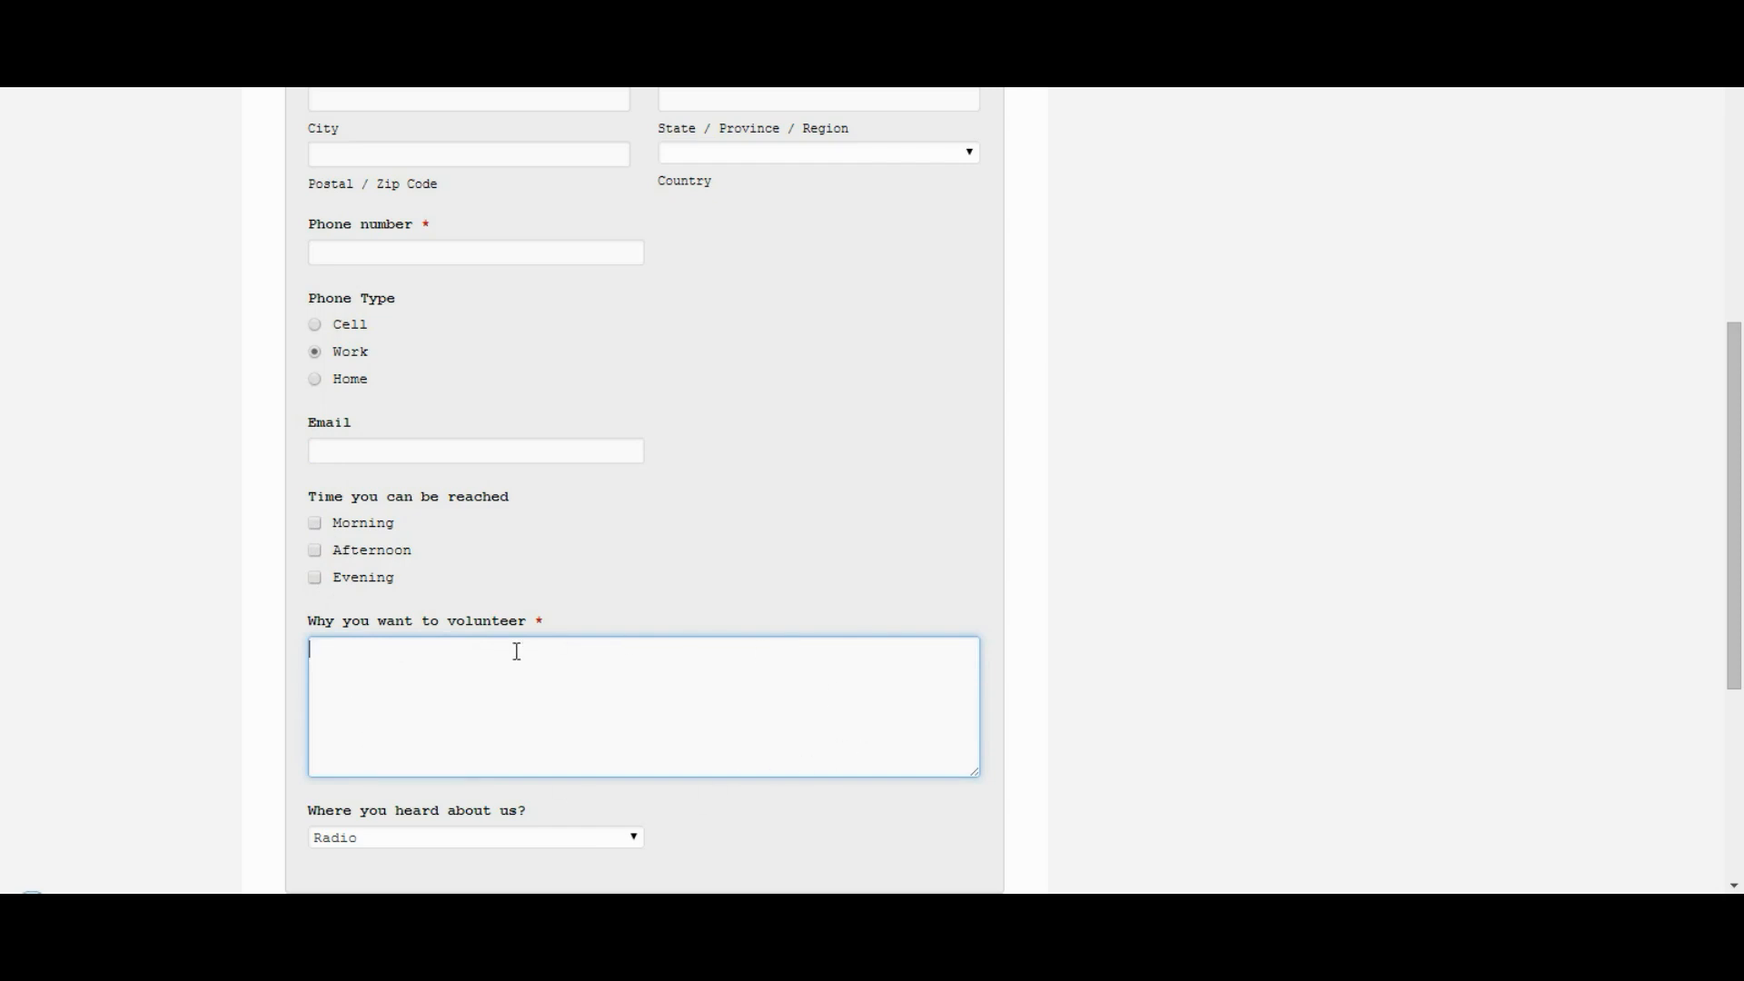
Examine the phone number and upper form fields, and the choices offered under "Where you heard about us?".
click(400, 253)
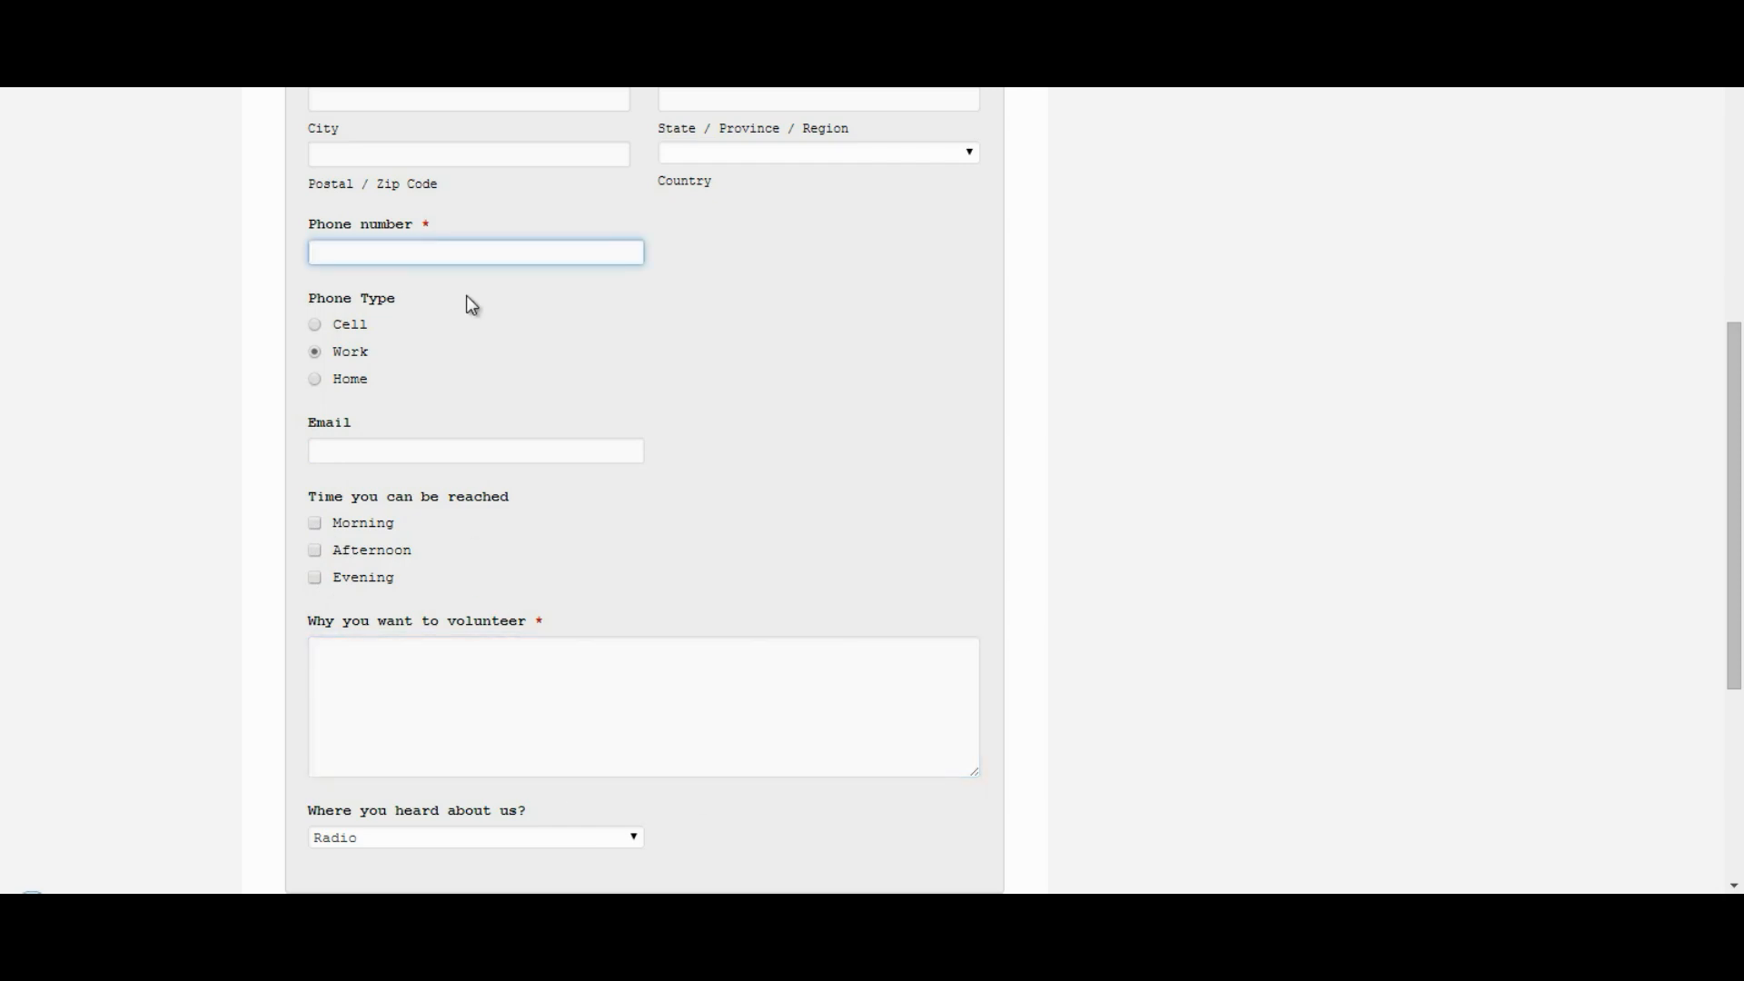
scroll(467, 214, up, 2)
click(395, 144)
scroll(487, 502, down, 1)
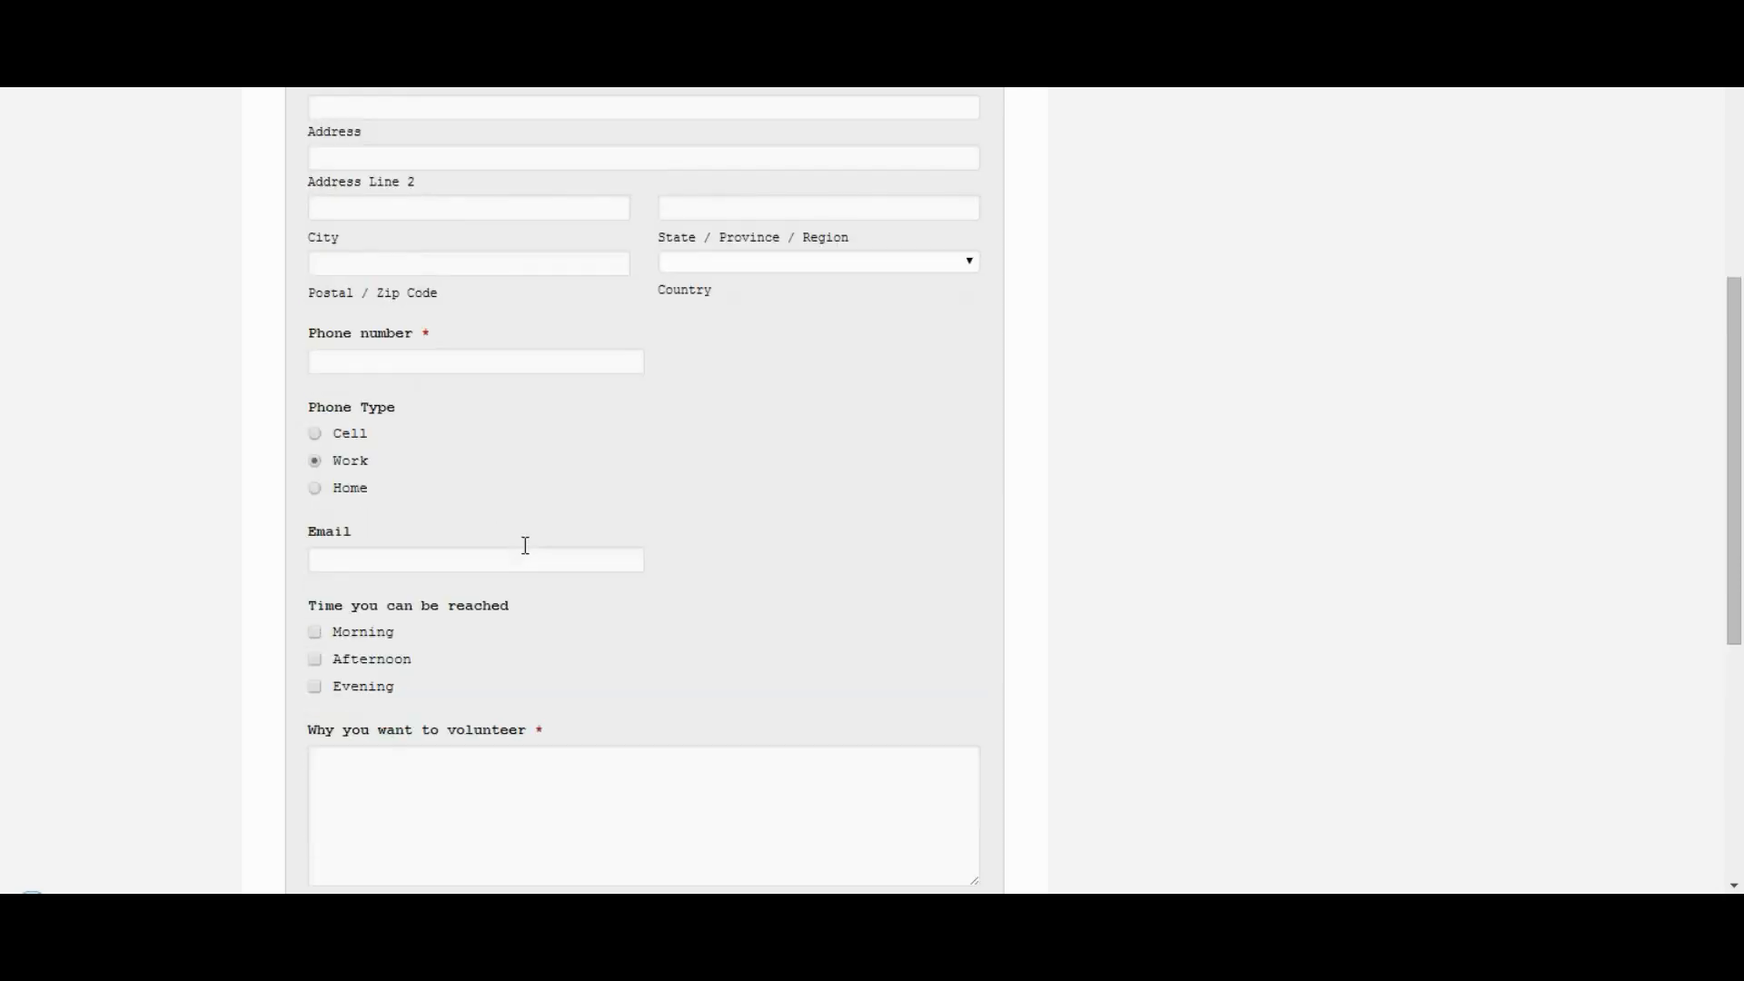
scroll(524, 545, down, 5)
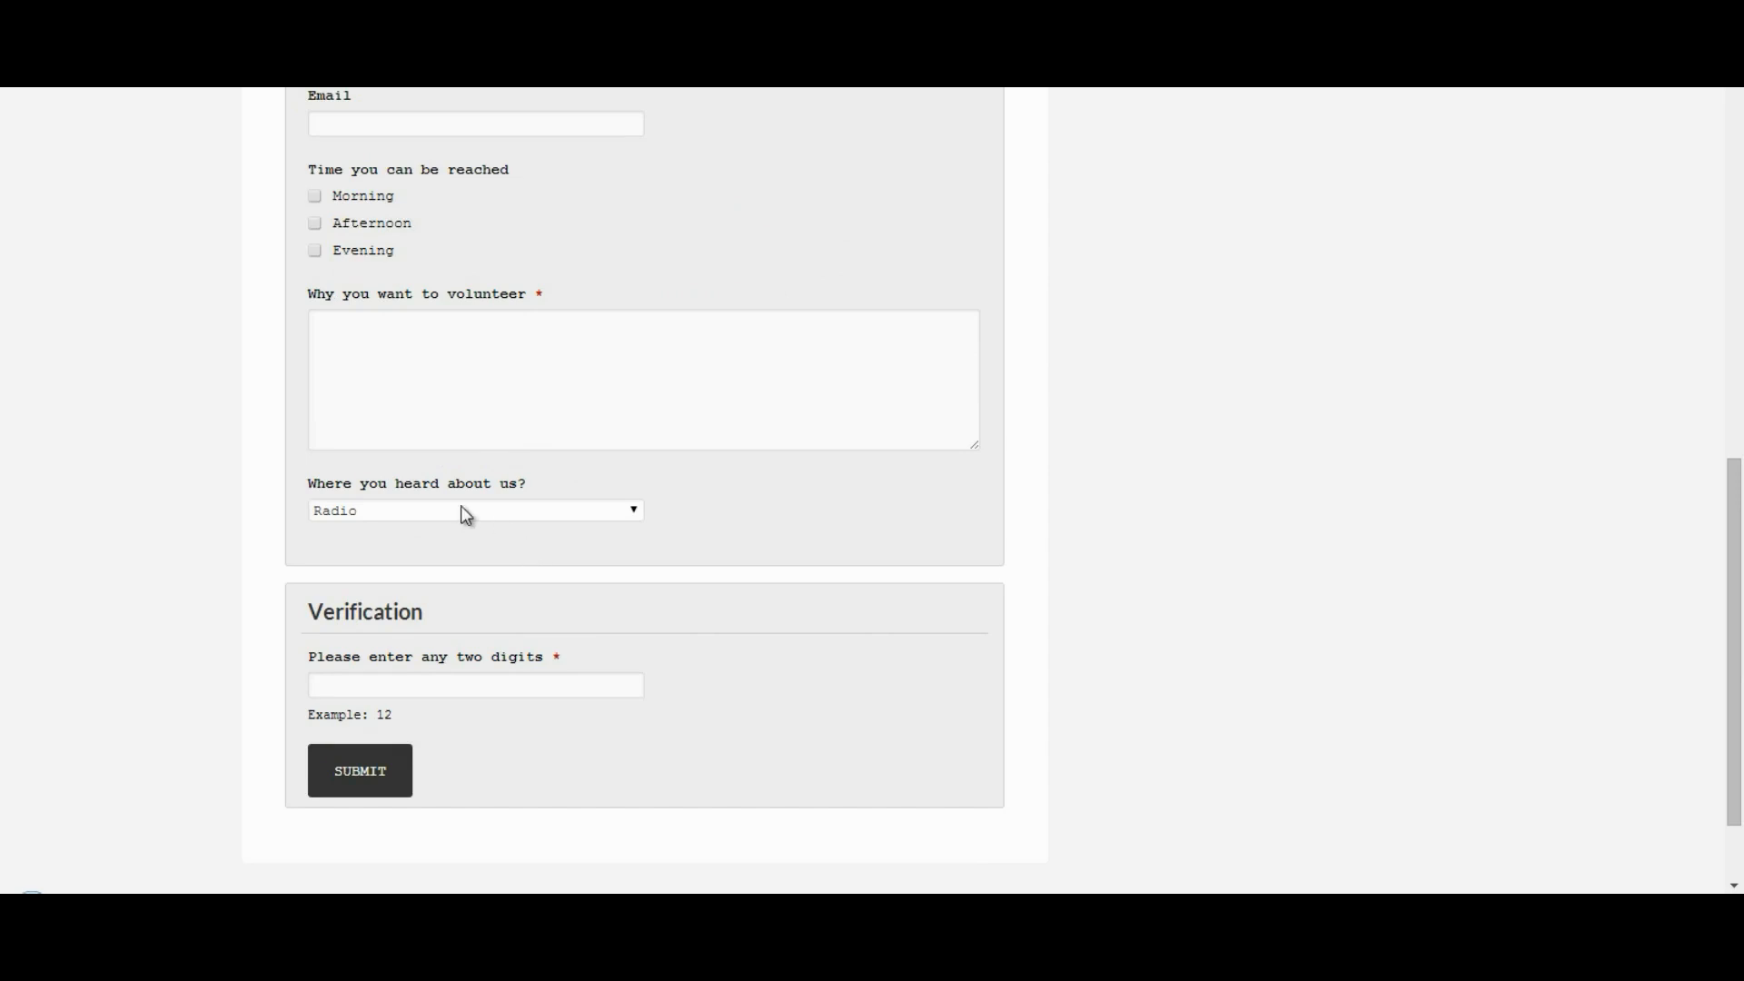
click(465, 523)
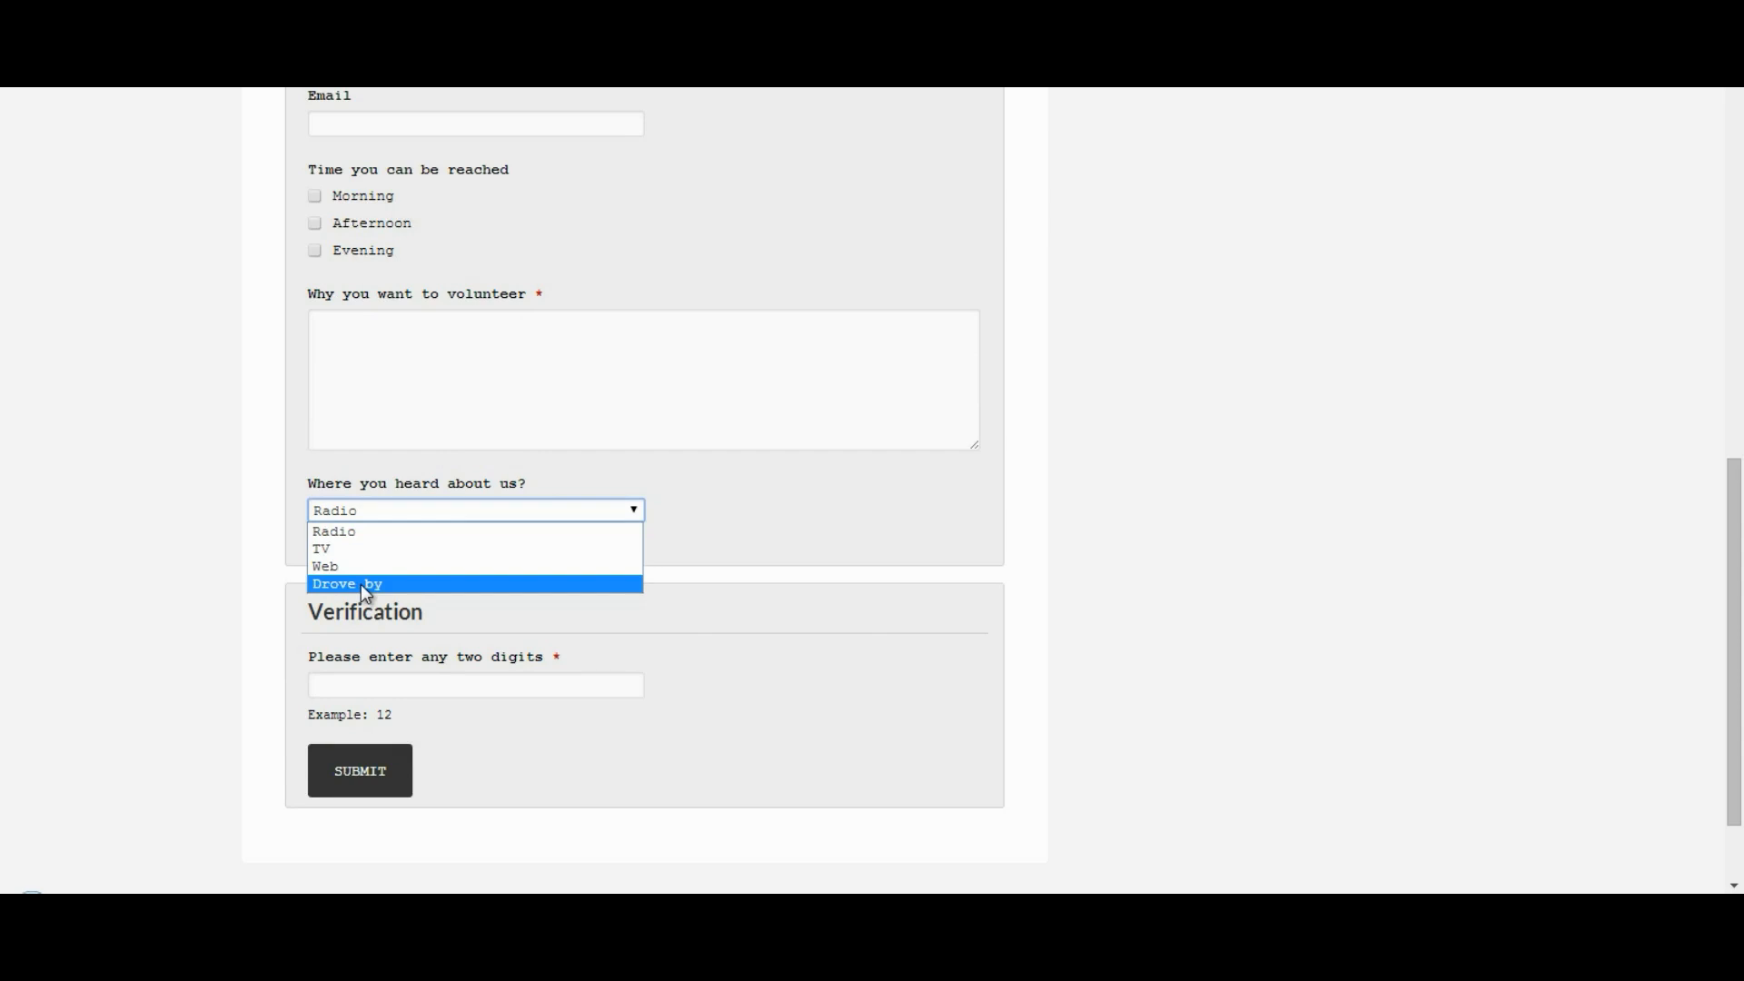
click(400, 509)
Fill in the required two-digit Verification field of the volunteer form.
click(450, 685)
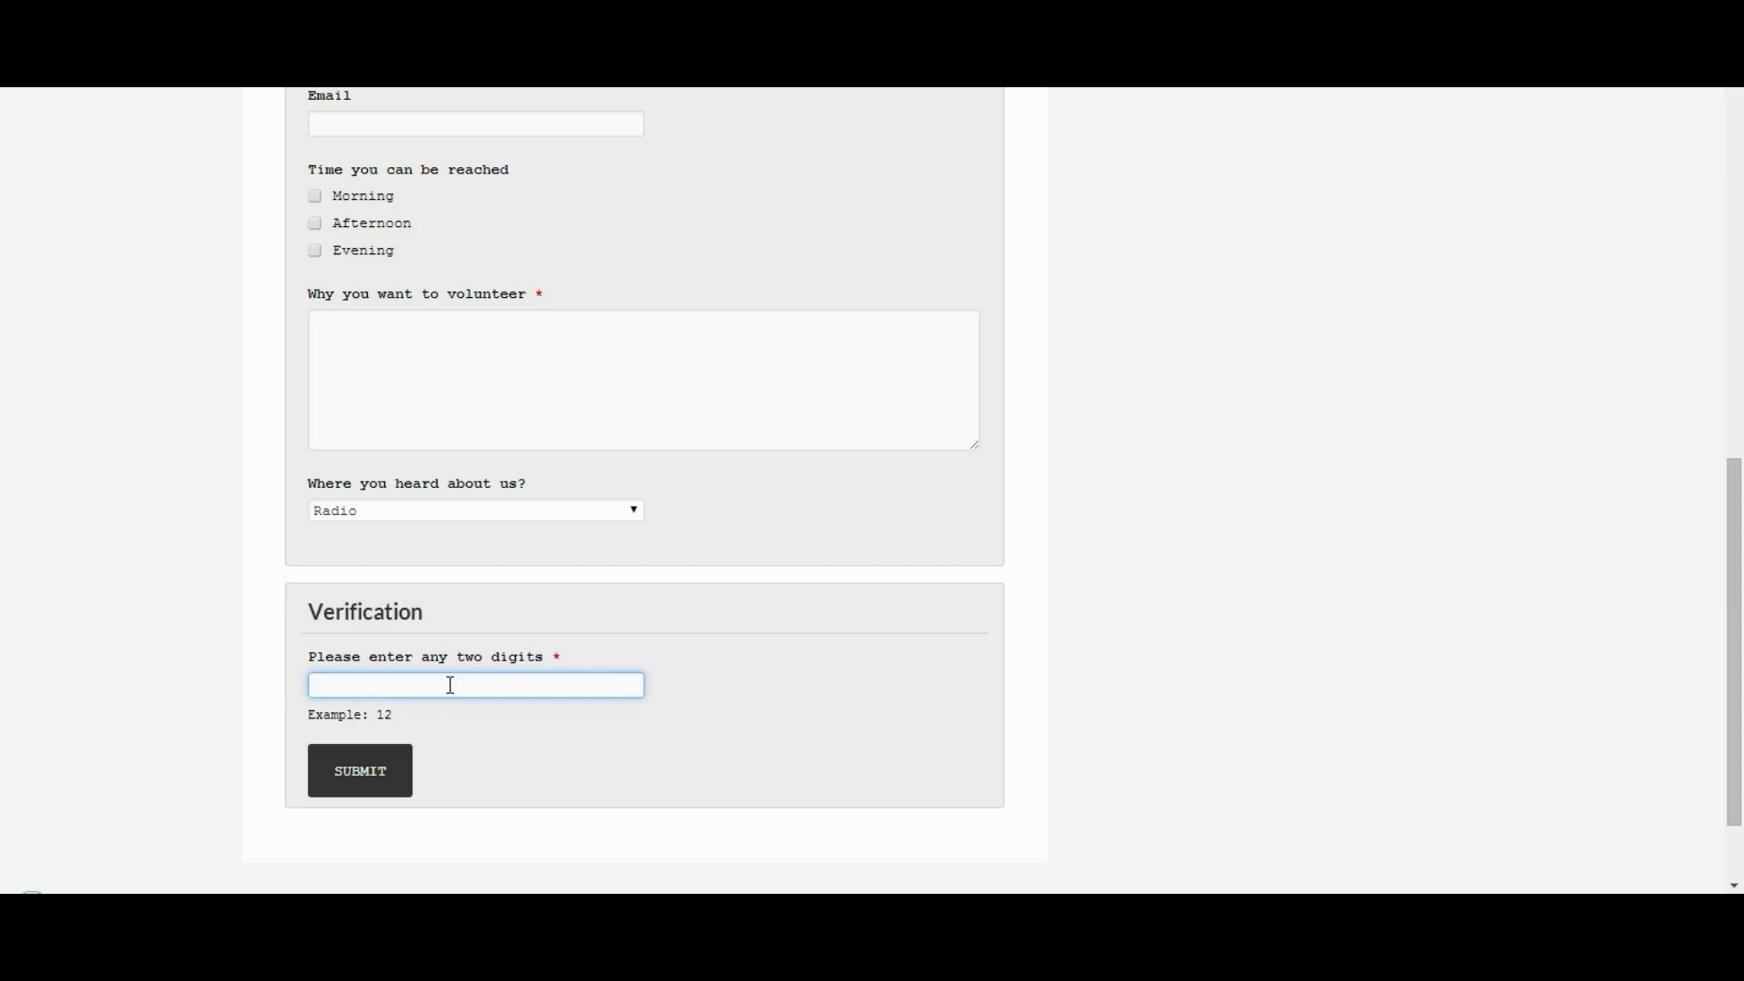
drag(318, 655, 515, 677)
click(499, 688)
text(45)
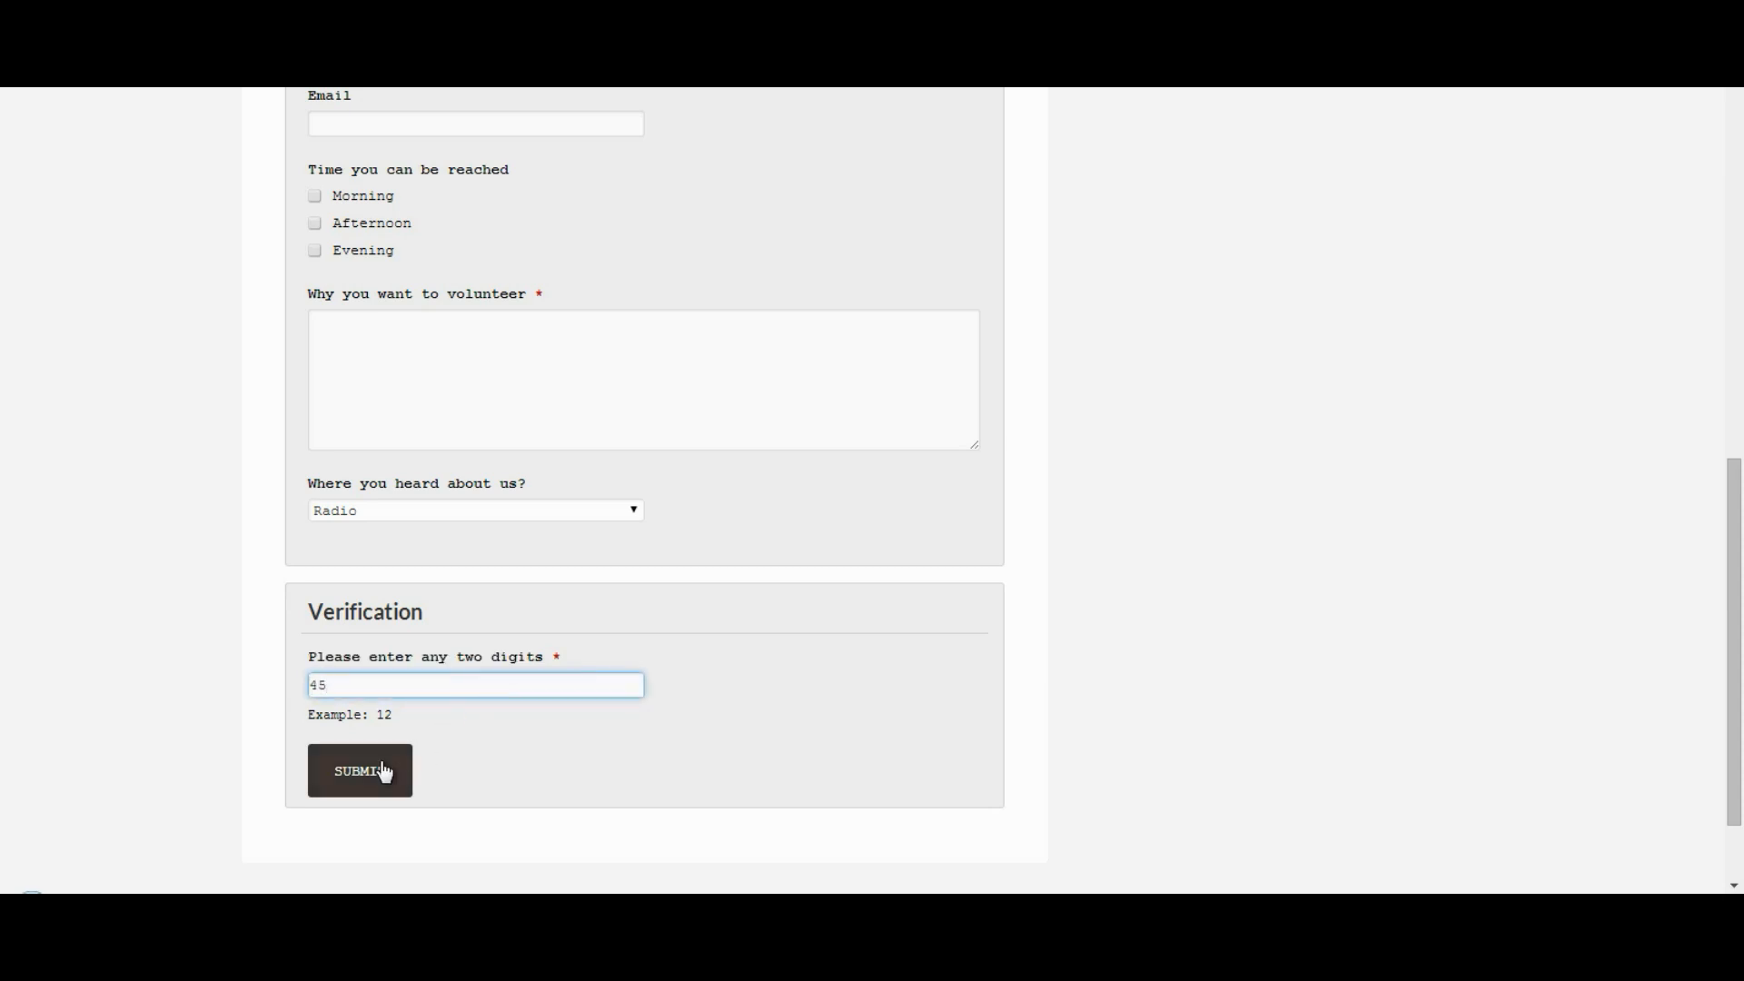